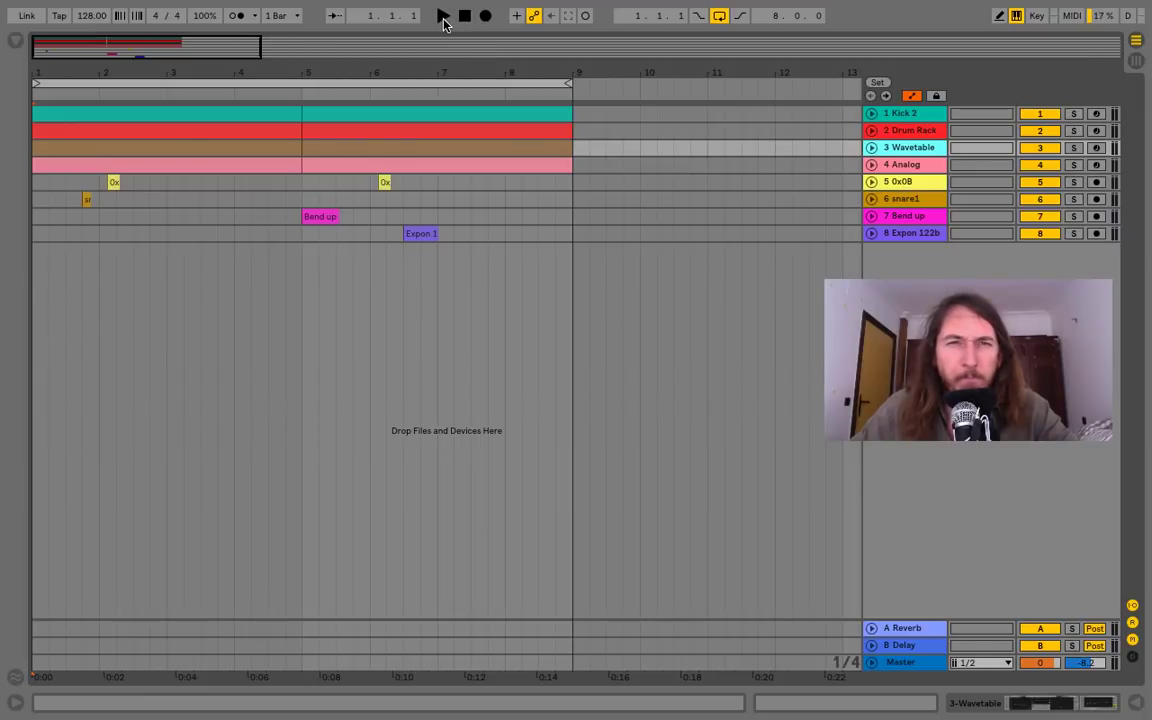
Play the eight-bar loop from the start and stop playback
click(443, 17)
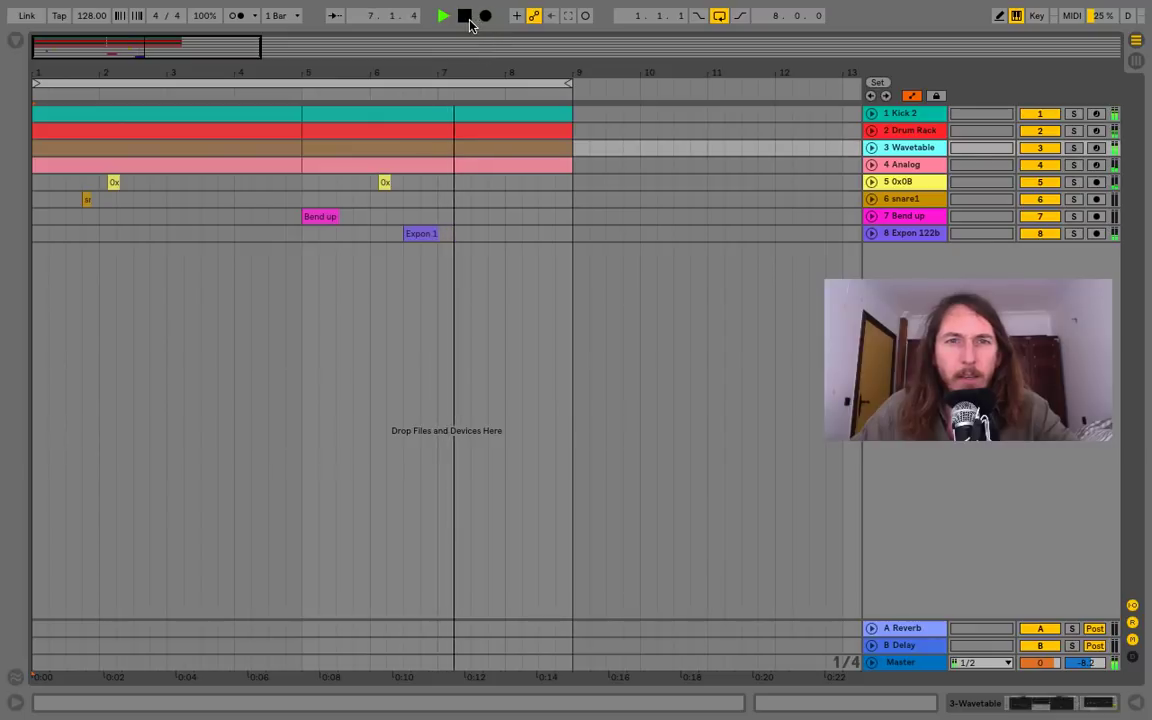
click(466, 17)
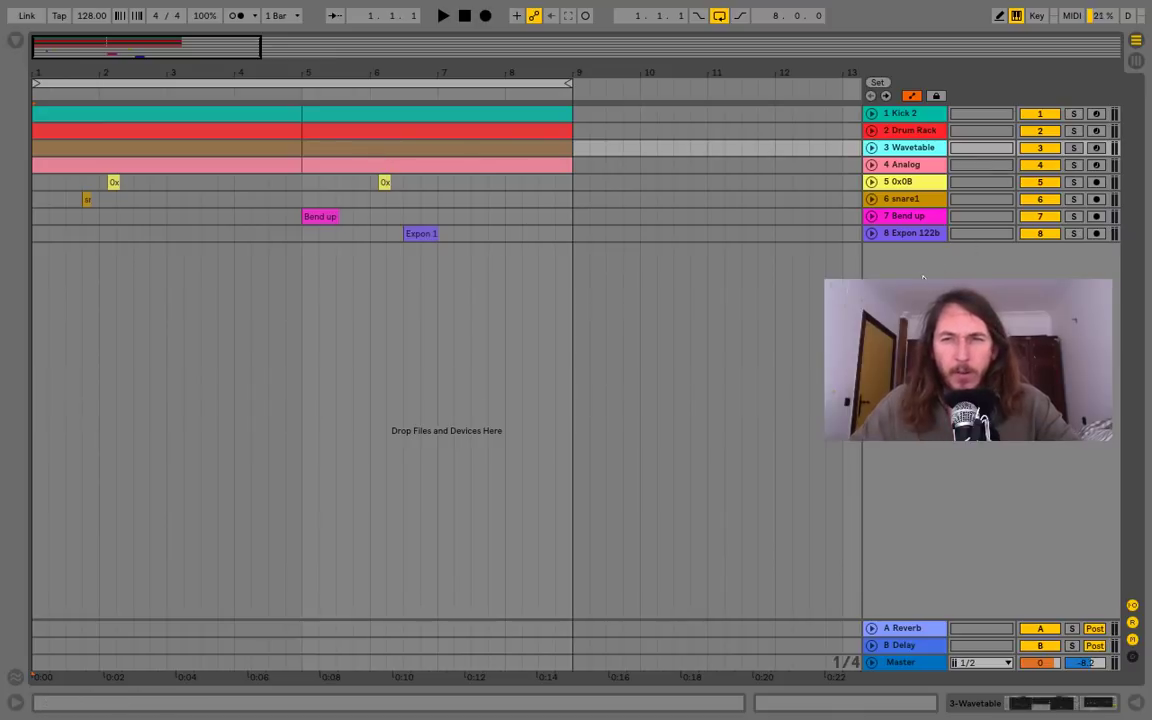
click(897, 232)
key(ctrl+t)
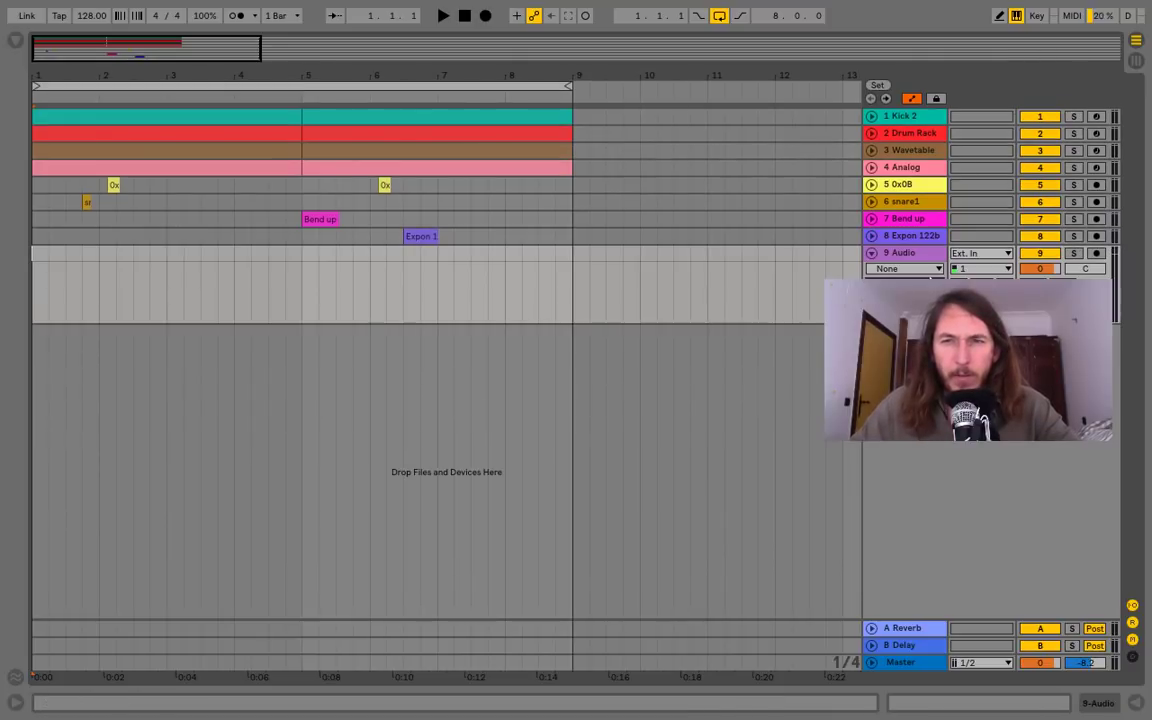
right_click(900, 253)
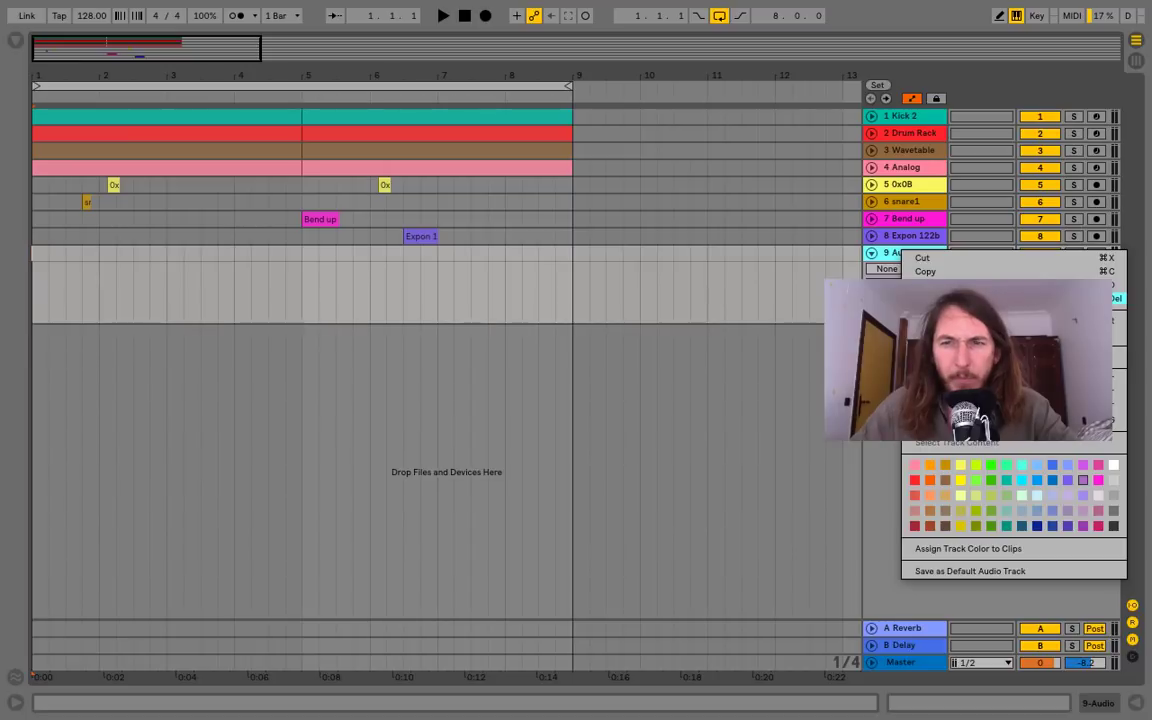
click(1010, 298)
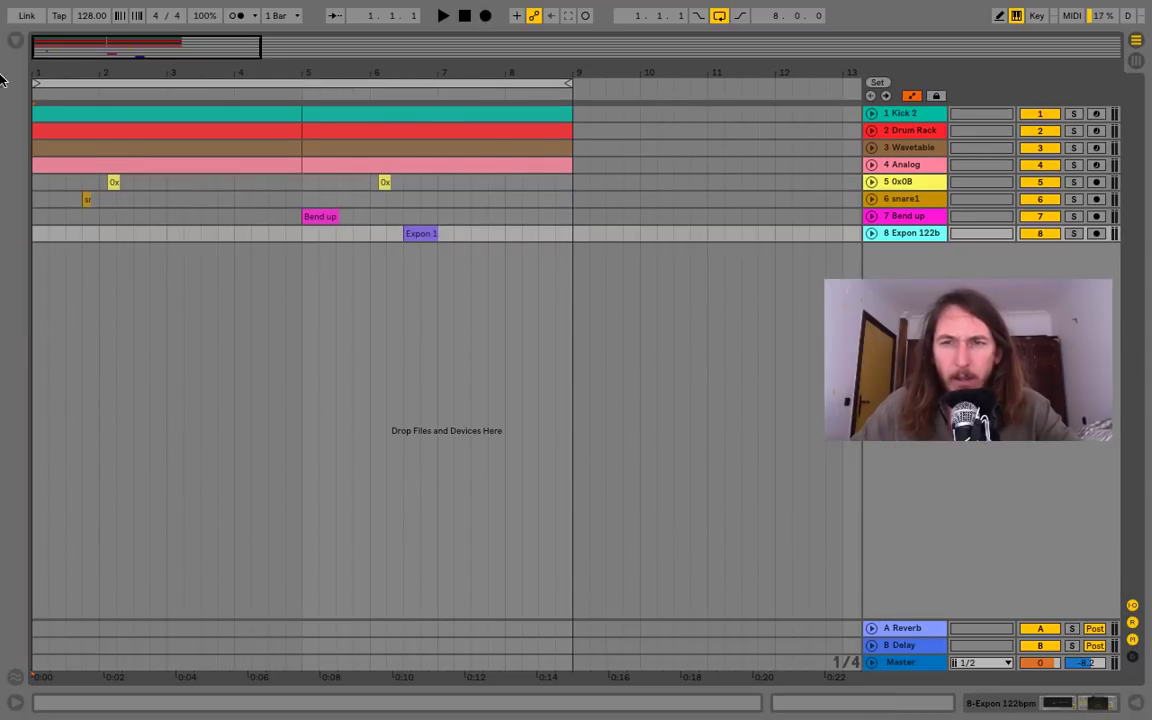
Insert a MIDI track below the Expon 122b track and load a Drum Rack onto it
key(ctrl+shift+t)
click(15, 40)
click(56, 183)
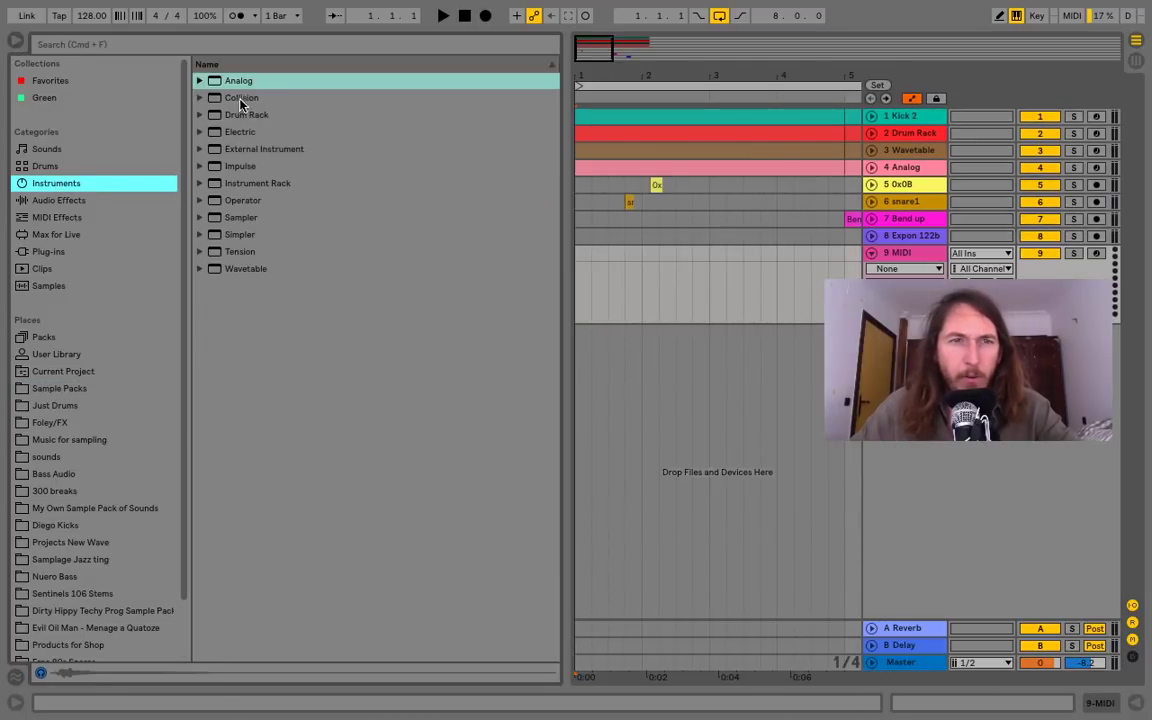
drag(232, 117, 629, 271)
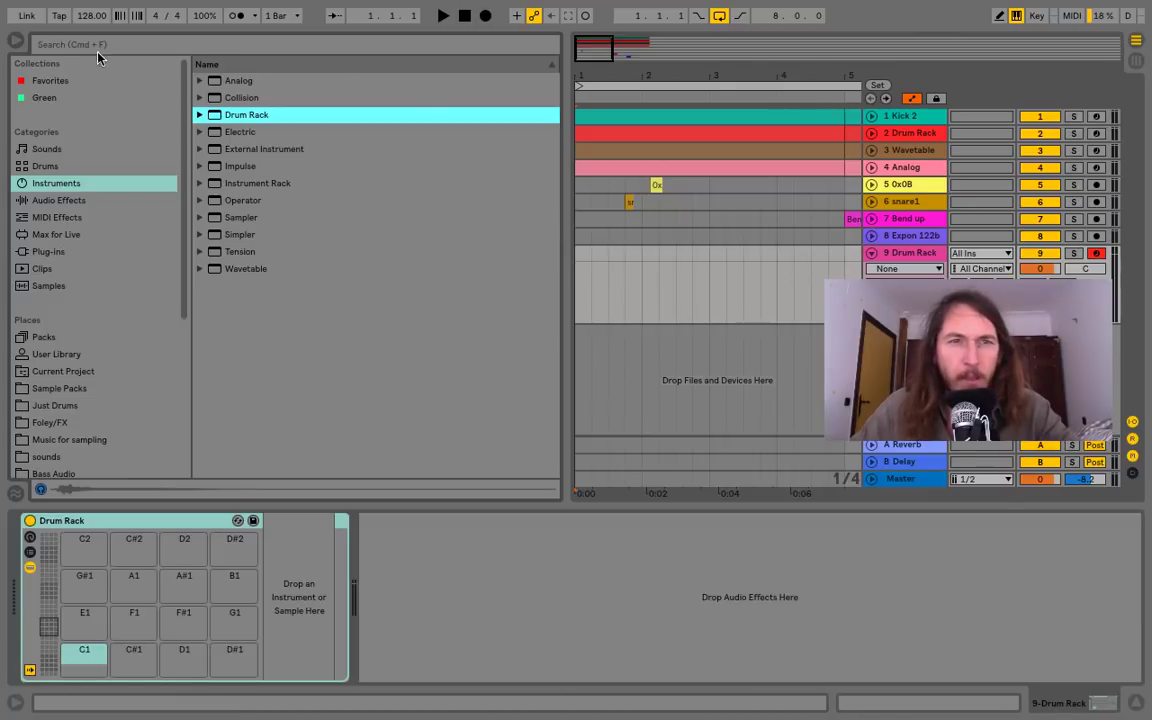
Create an empty four-bar MIDI clip on the new Drum Rack track, spanning from 1.1.1 to 5.1.1
click(15, 40)
drag(101, 76, 93, 66)
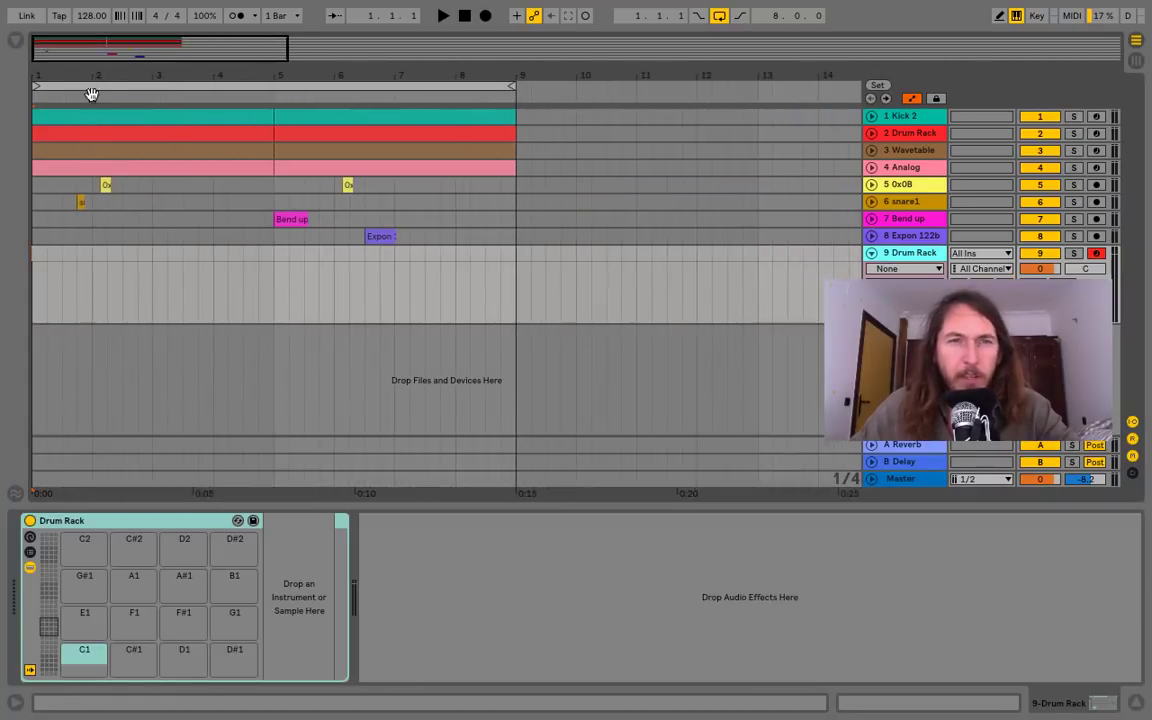
click(32, 260)
drag(40, 260, 118, 260)
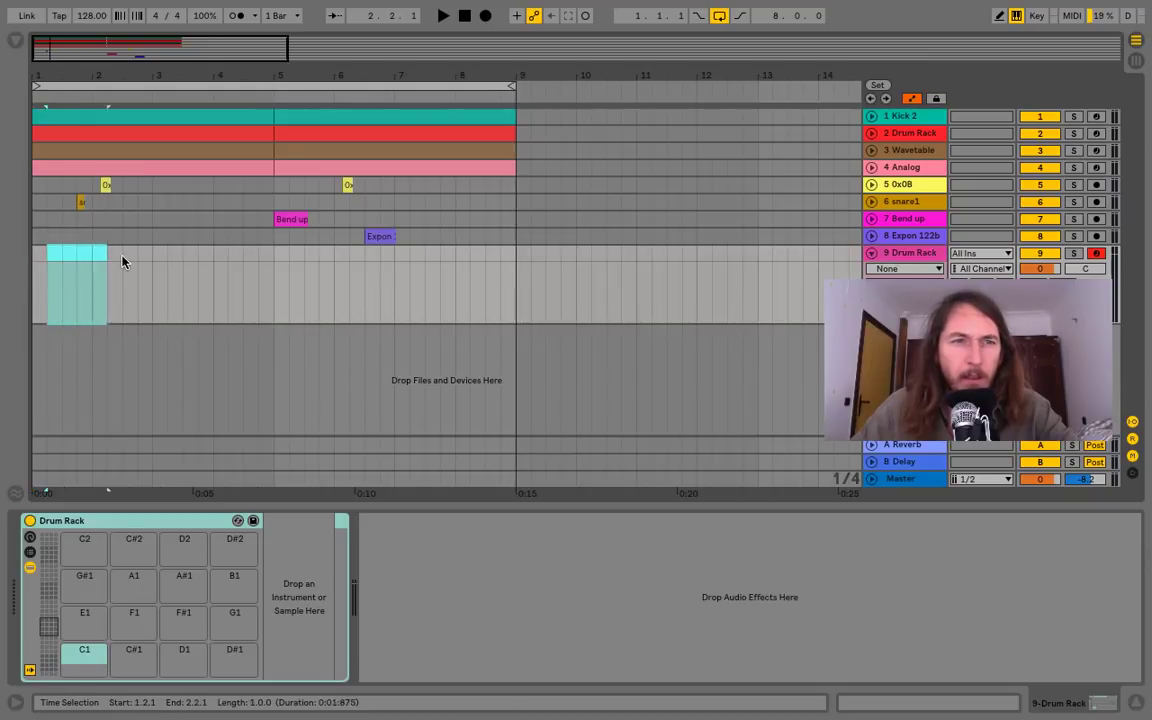
click(70, 262)
drag(36, 258, 268, 265)
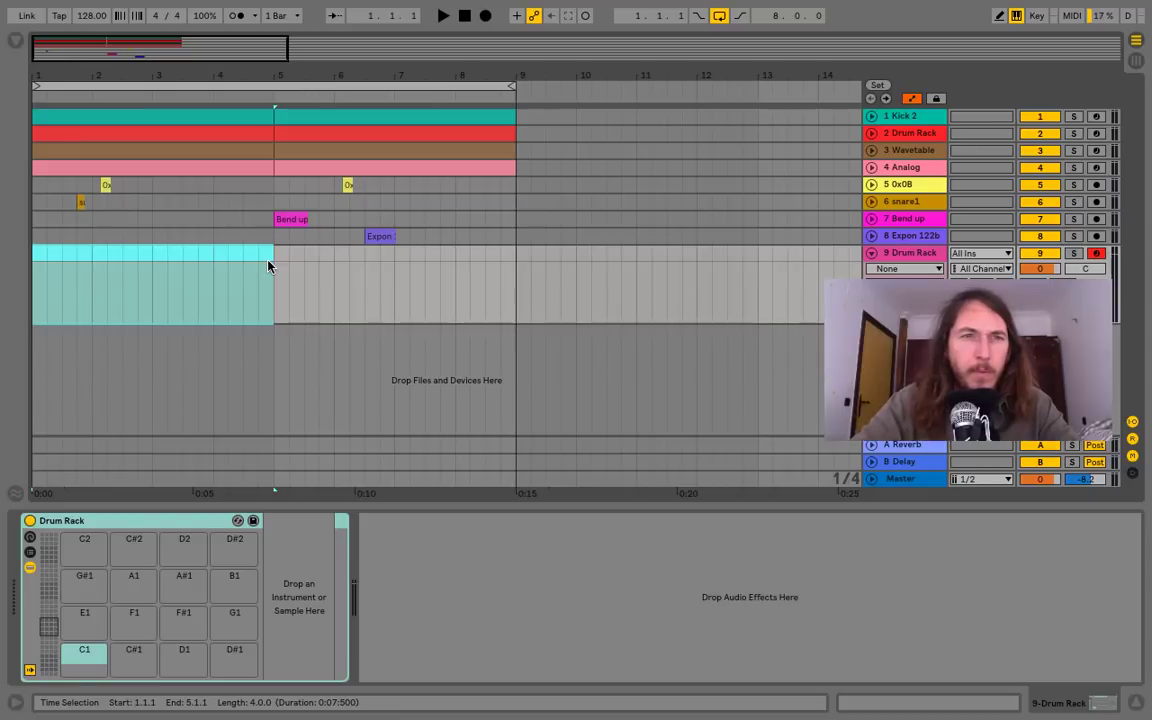
key(ctrl+shift+m)
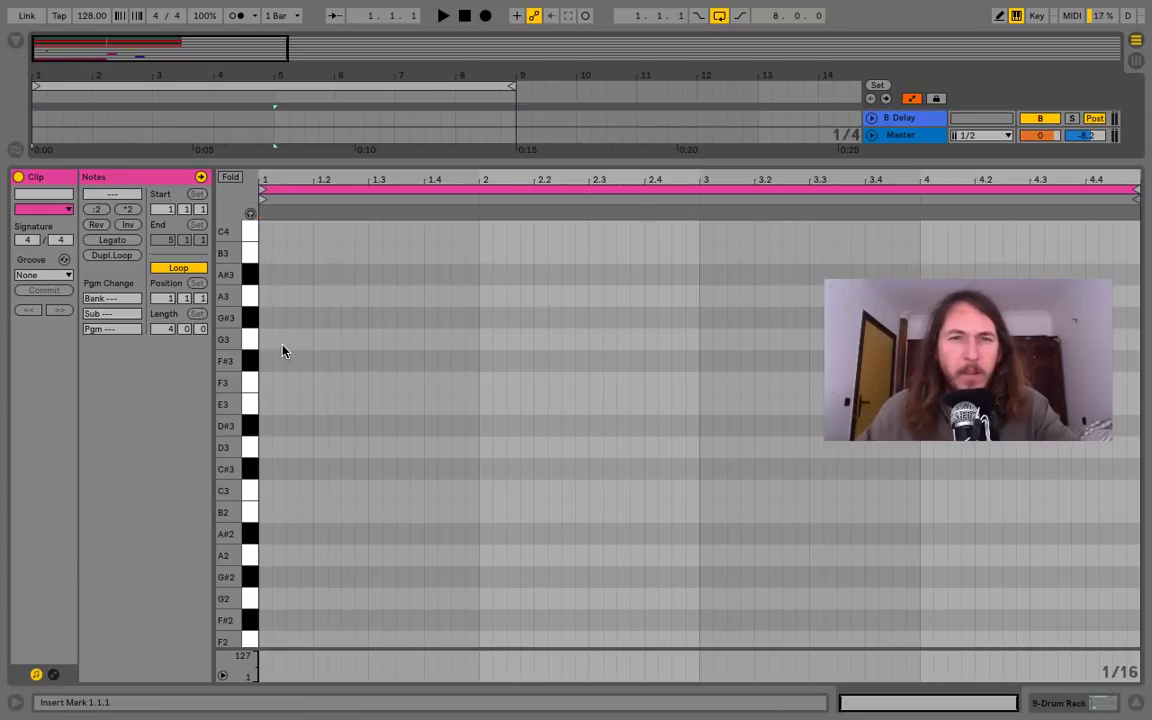
Show the new track's Drum Rack device and browse to the Sample Packs place
click(1137, 702)
double_click(908, 255)
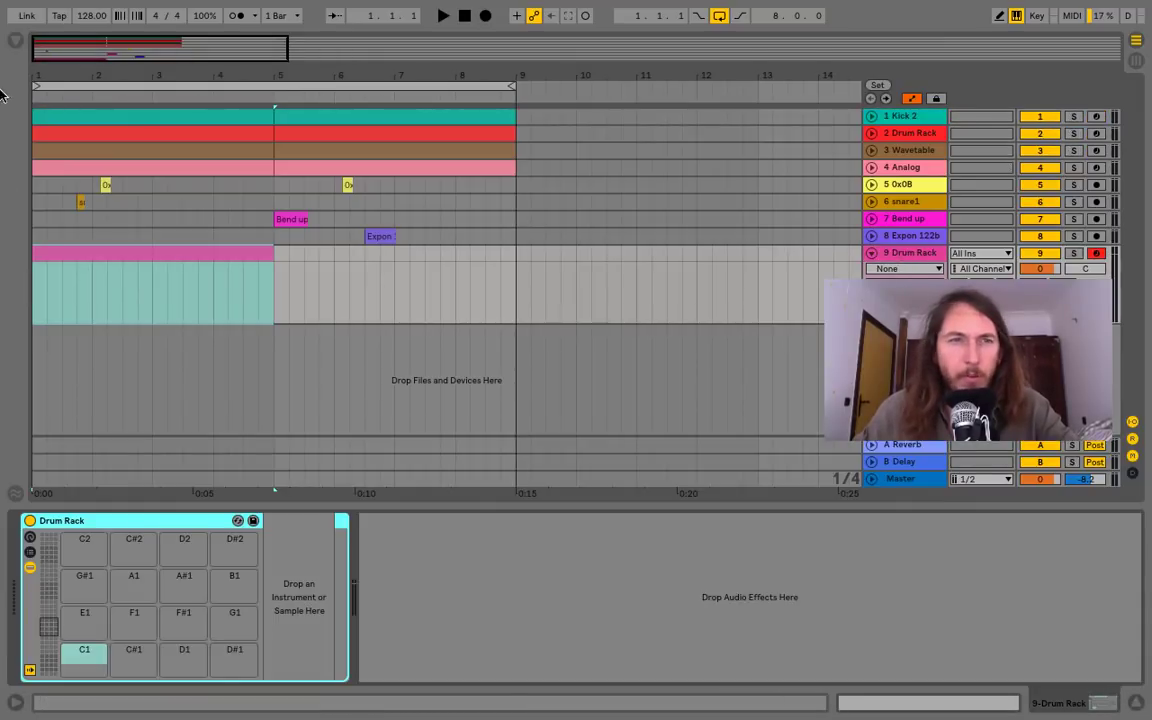
click(14, 40)
scroll(88, 352, down, 5)
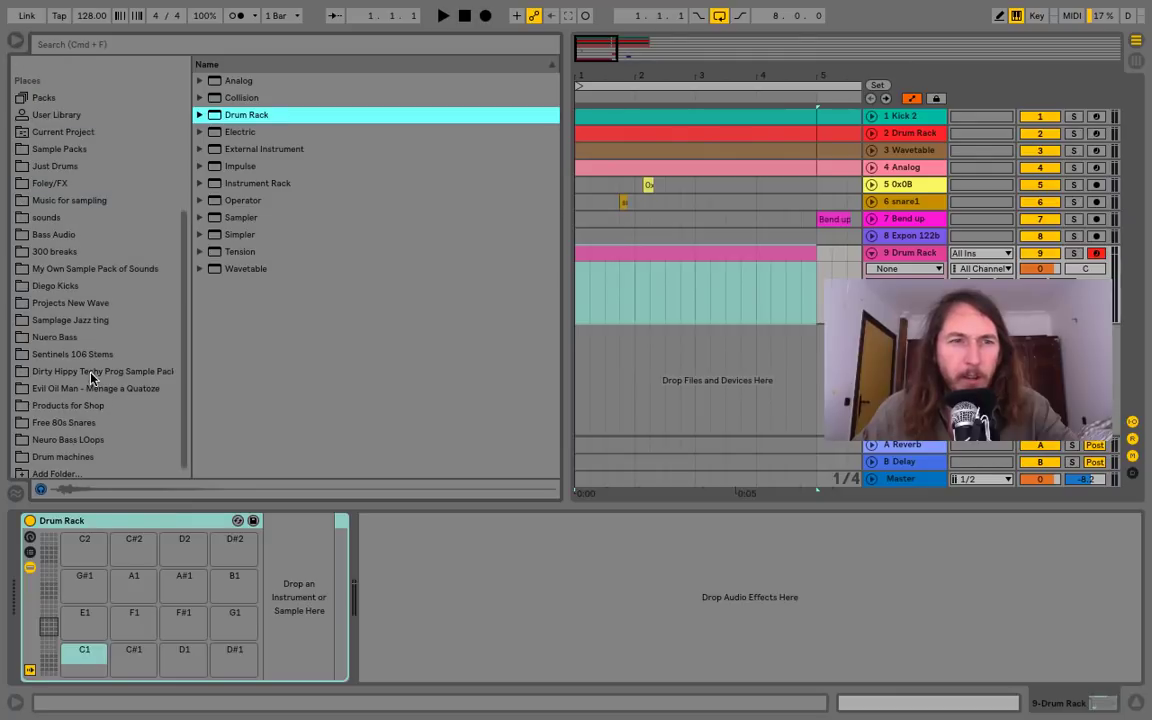
click(52, 167)
scroll(262, 202, up, 5)
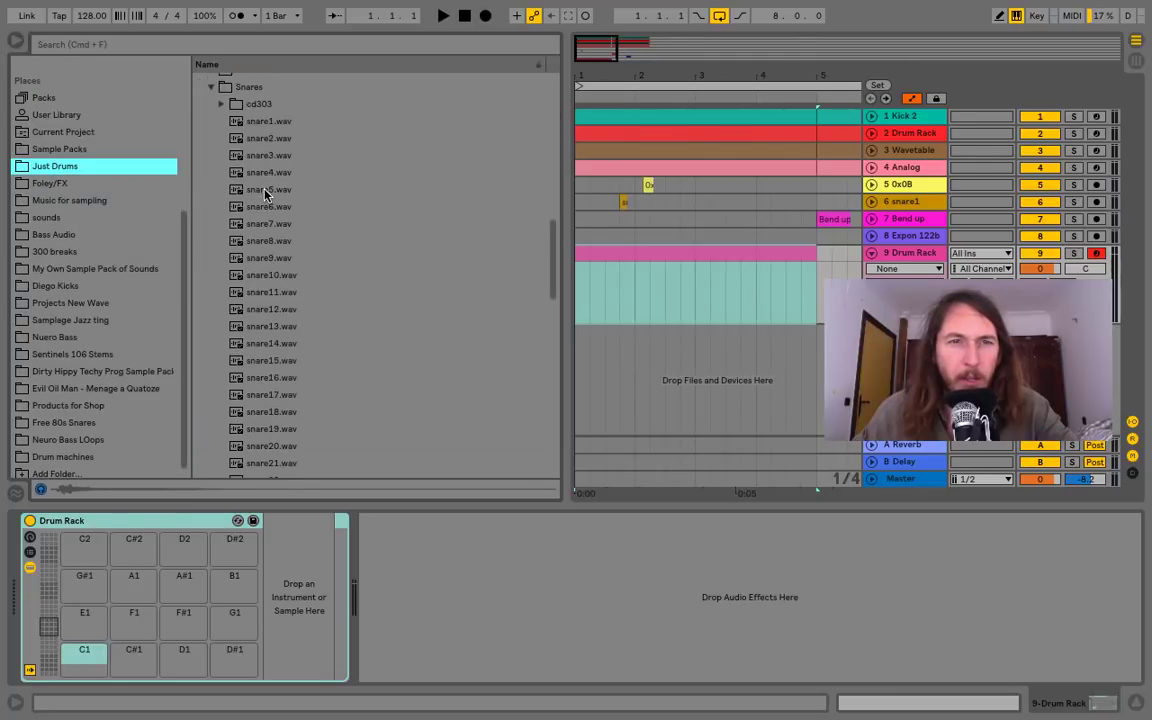
click(64, 149)
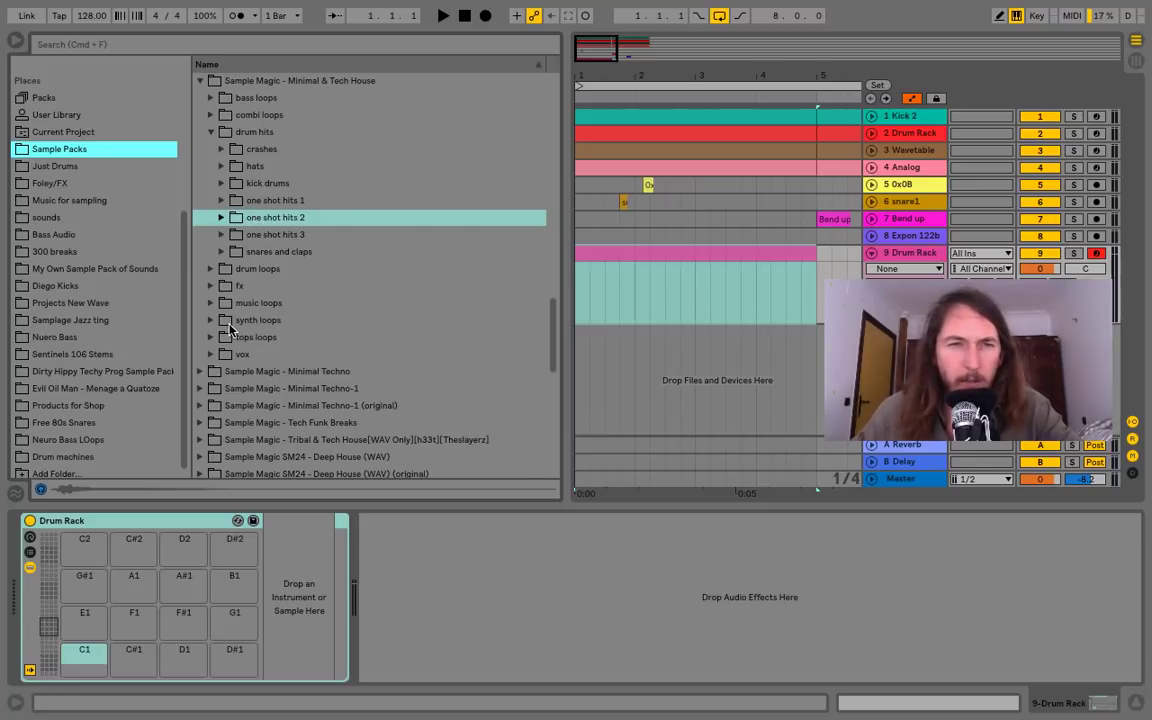
Audition the Minimal & Tech House one shot hits and load mth_hit_gruffalo.wav from one shot hits 2 onto pad C1
click(222, 201)
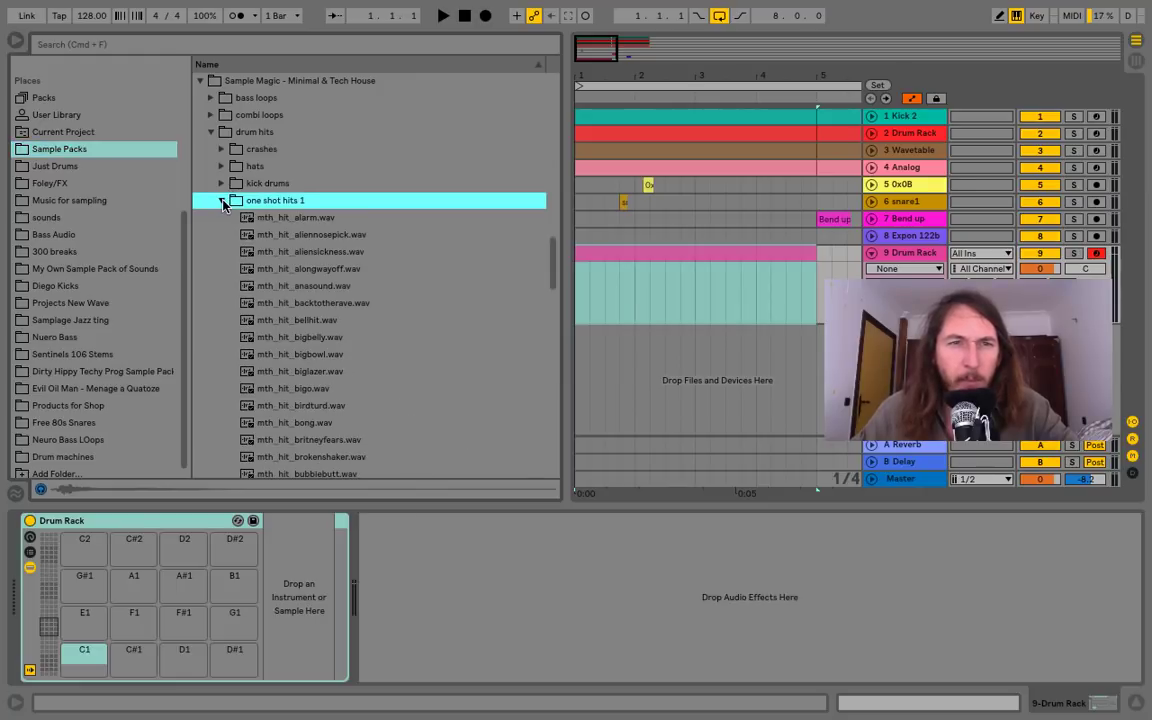
click(296, 235)
click(321, 320)
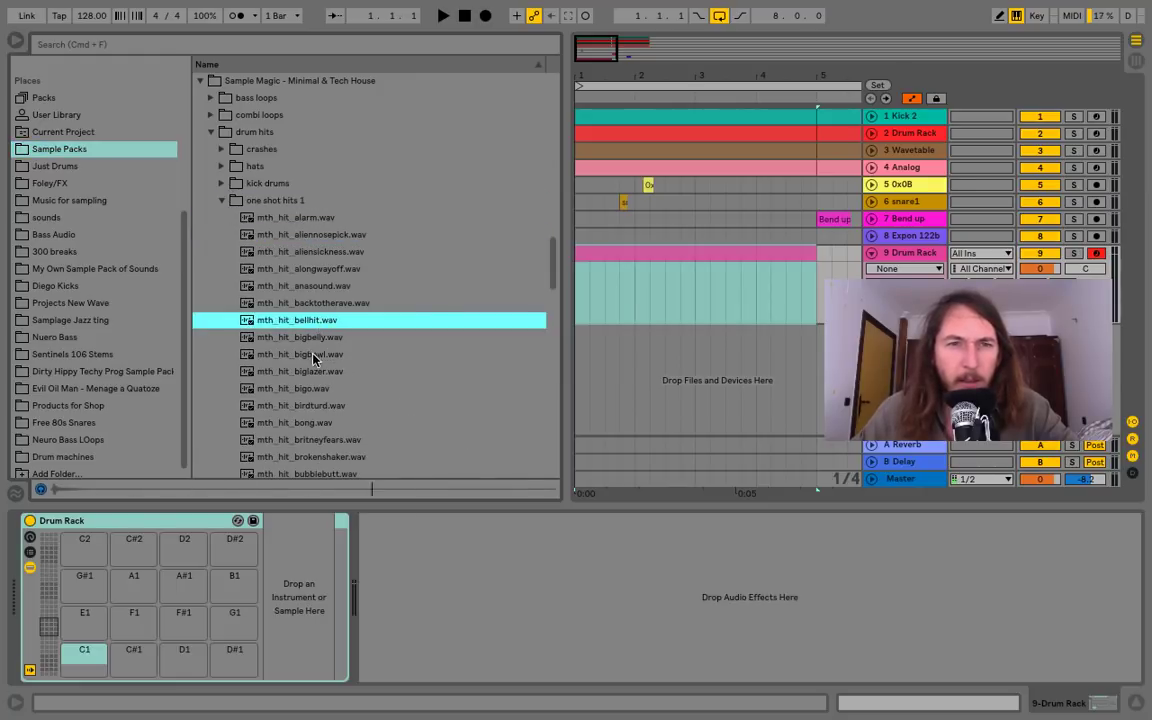
click(314, 355)
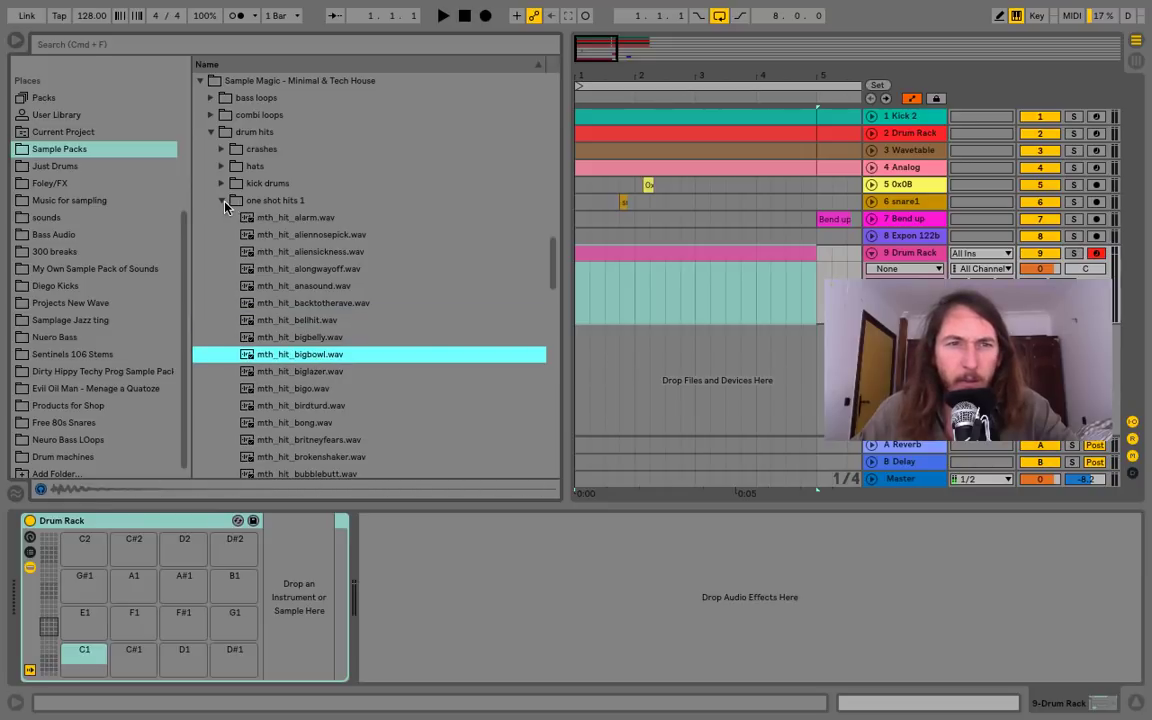
click(223, 202)
click(222, 218)
click(290, 286)
click(299, 338)
click(298, 406)
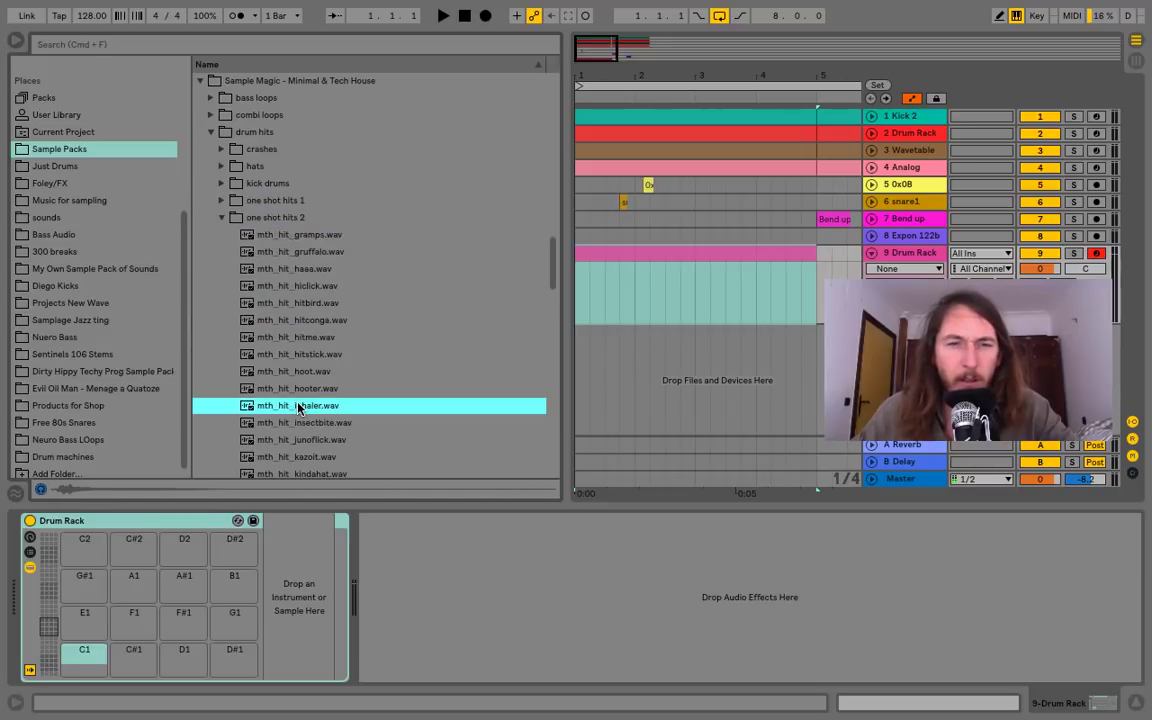
click(296, 268)
click(296, 234)
click(291, 251)
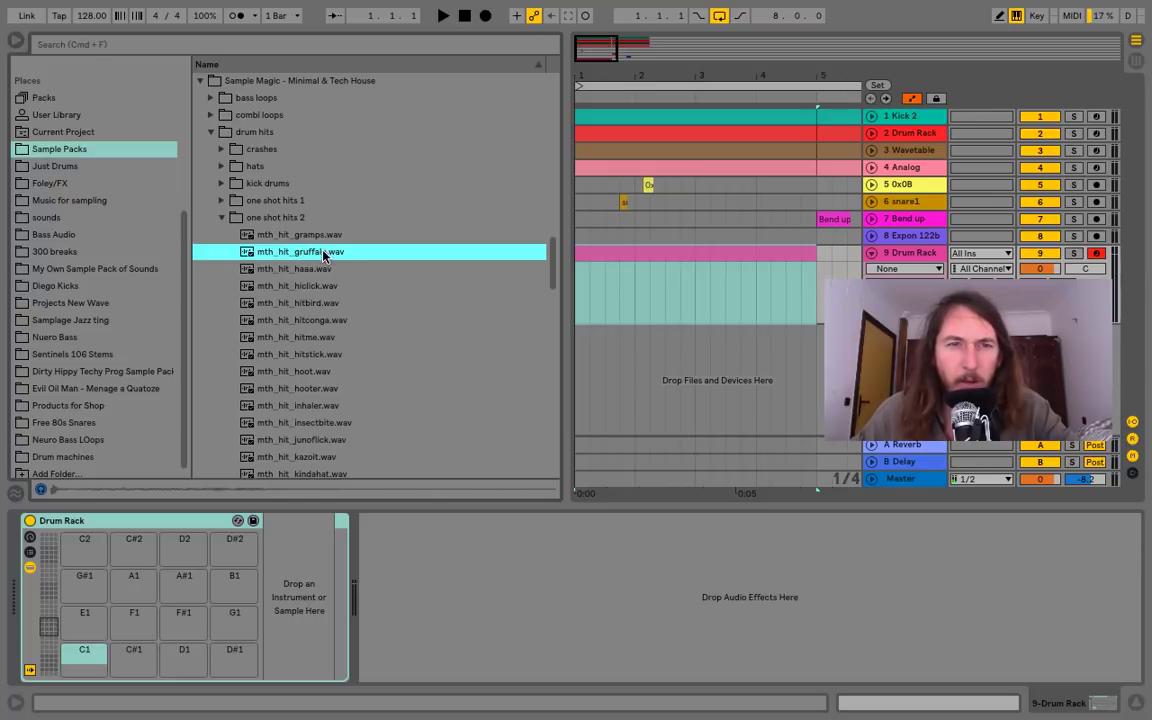
drag(300, 257, 100, 655)
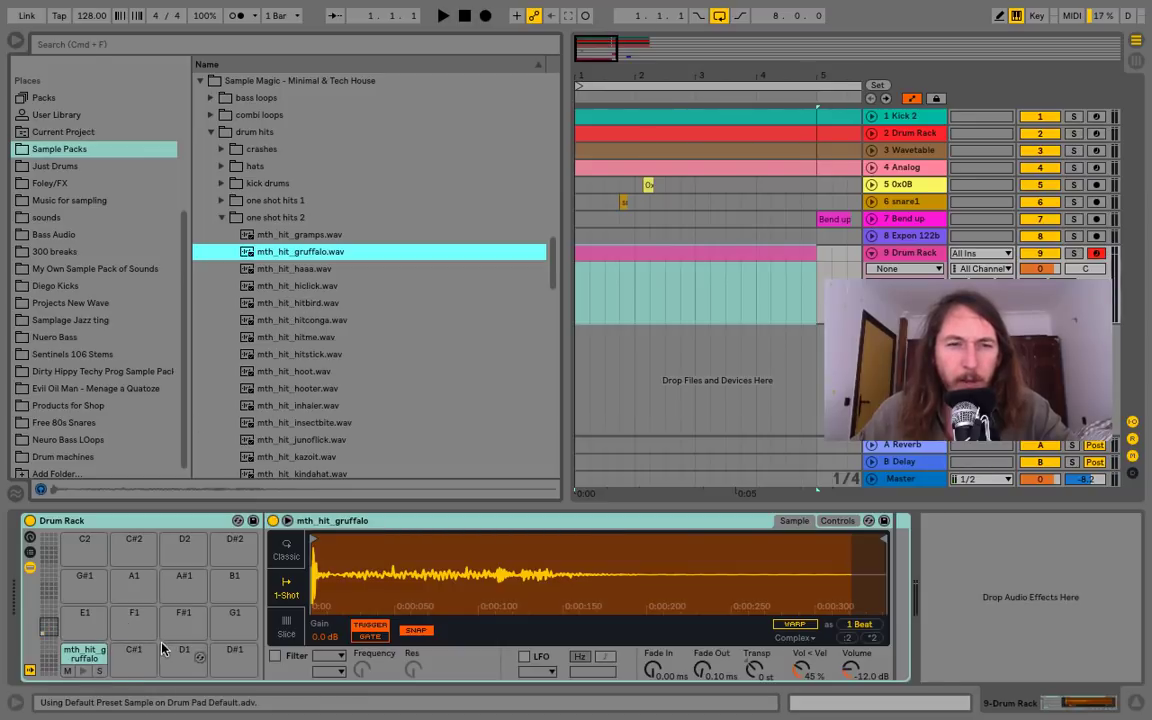
Audition mth_hit_hitconga.wav and mth_hit_hitme.wav, and load mth_hit_hitme.wav onto pad C#1
click(278, 320)
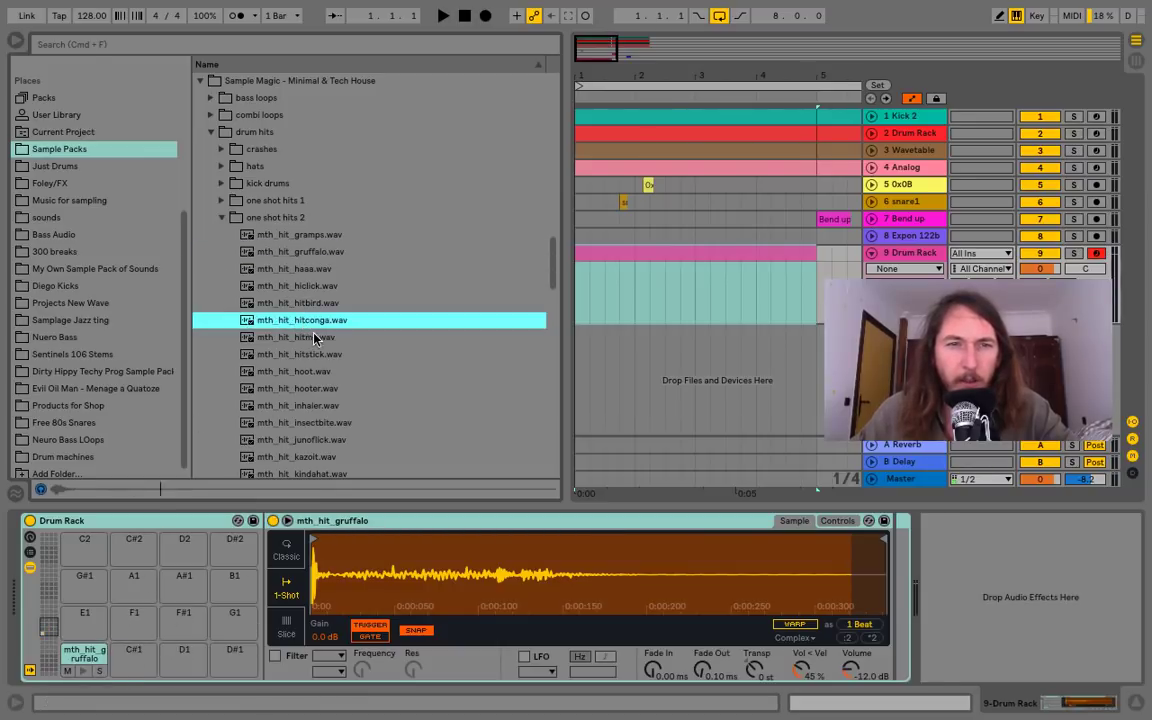
click(305, 340)
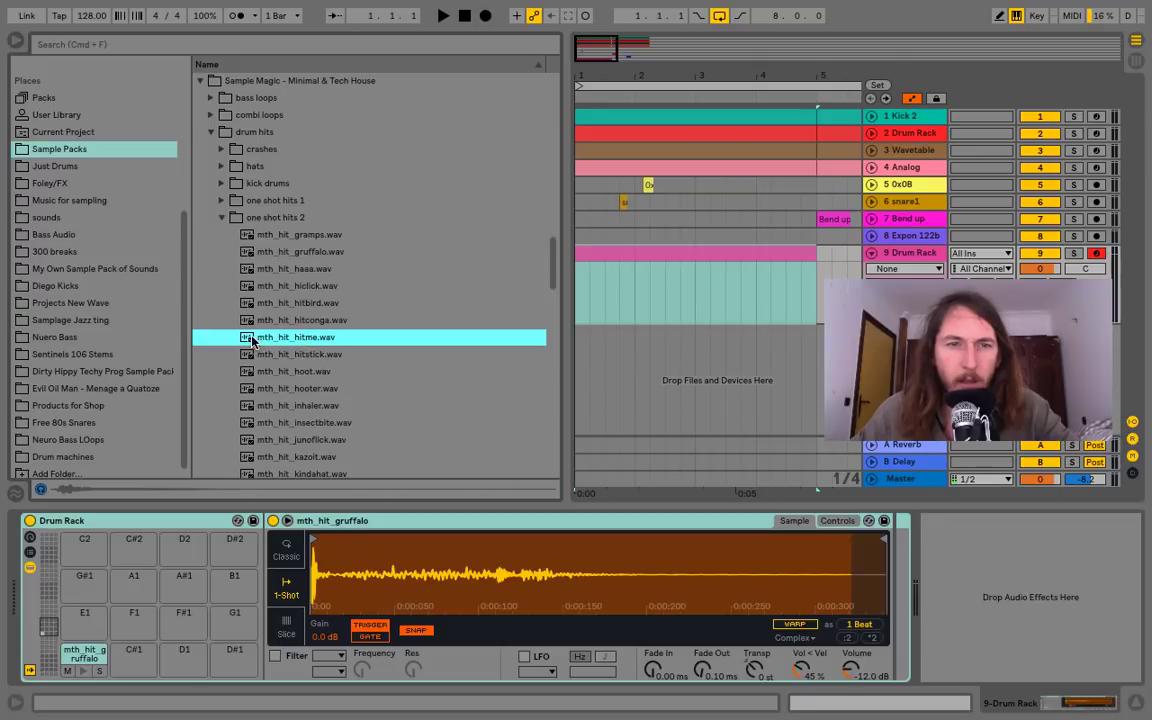
drag(252, 340, 133, 655)
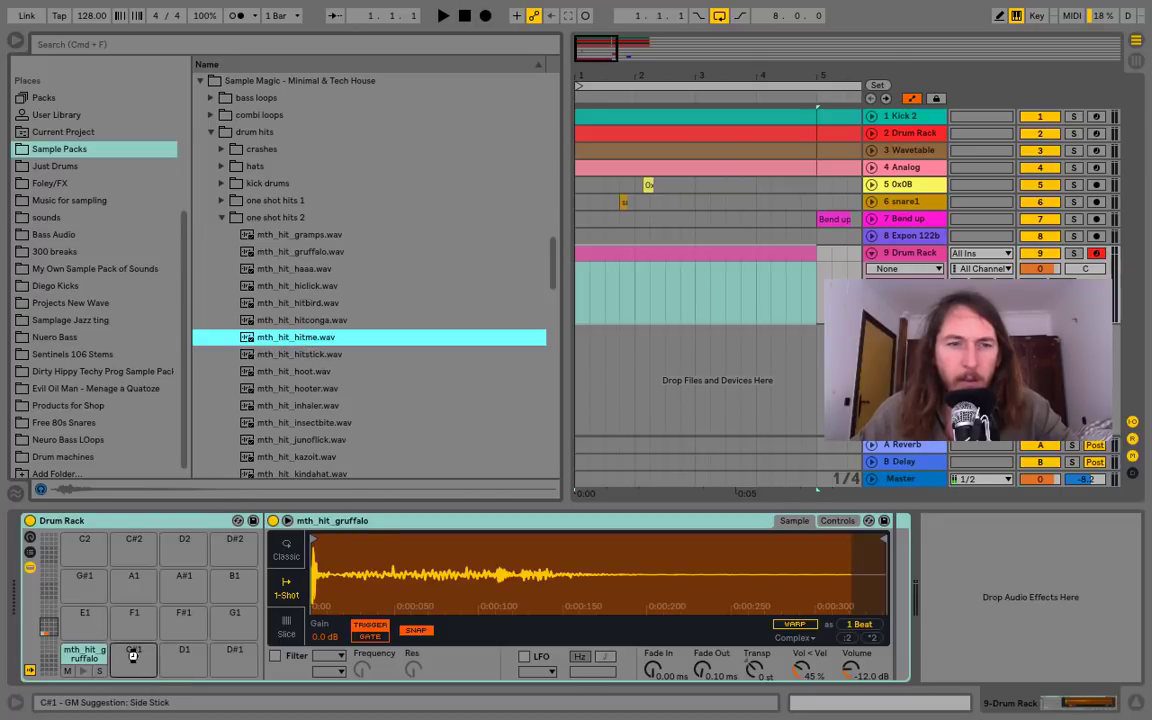
Audition further hits in one shot hits 2 and load mth_hit_krell.wav onto pad D1
click(302, 388)
click(315, 408)
click(328, 425)
scroll(338, 414, down, 1)
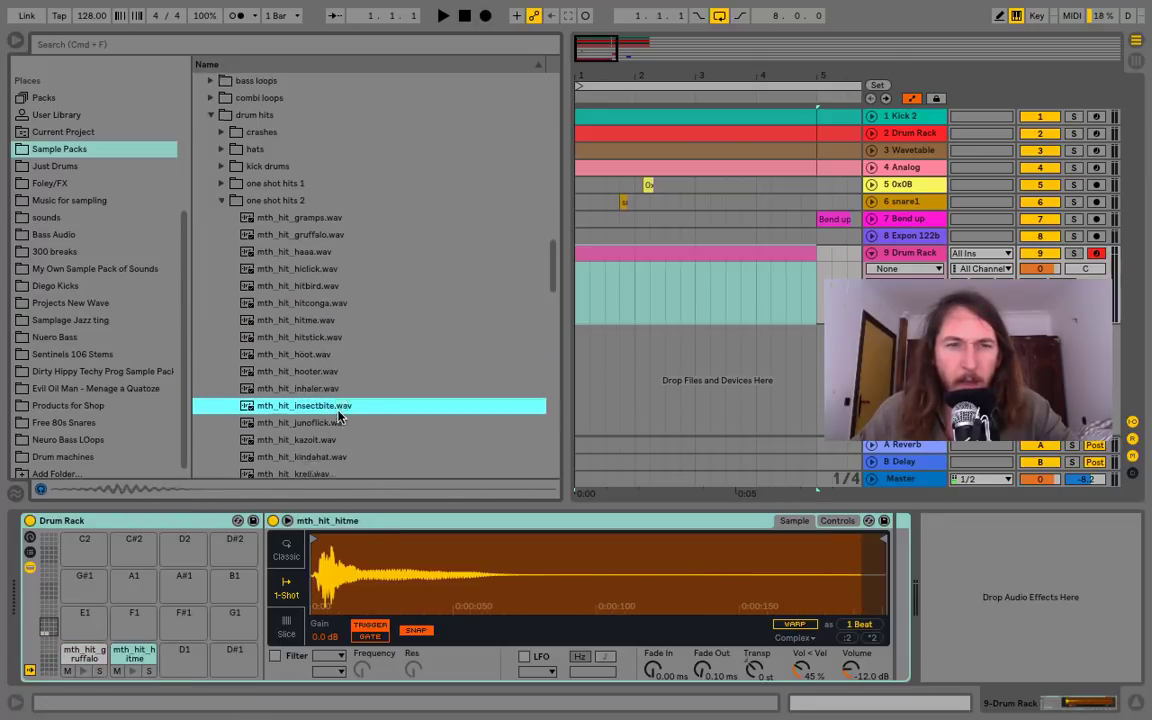
scroll(338, 418, down, 5)
click(285, 338)
drag(285, 338, 185, 667)
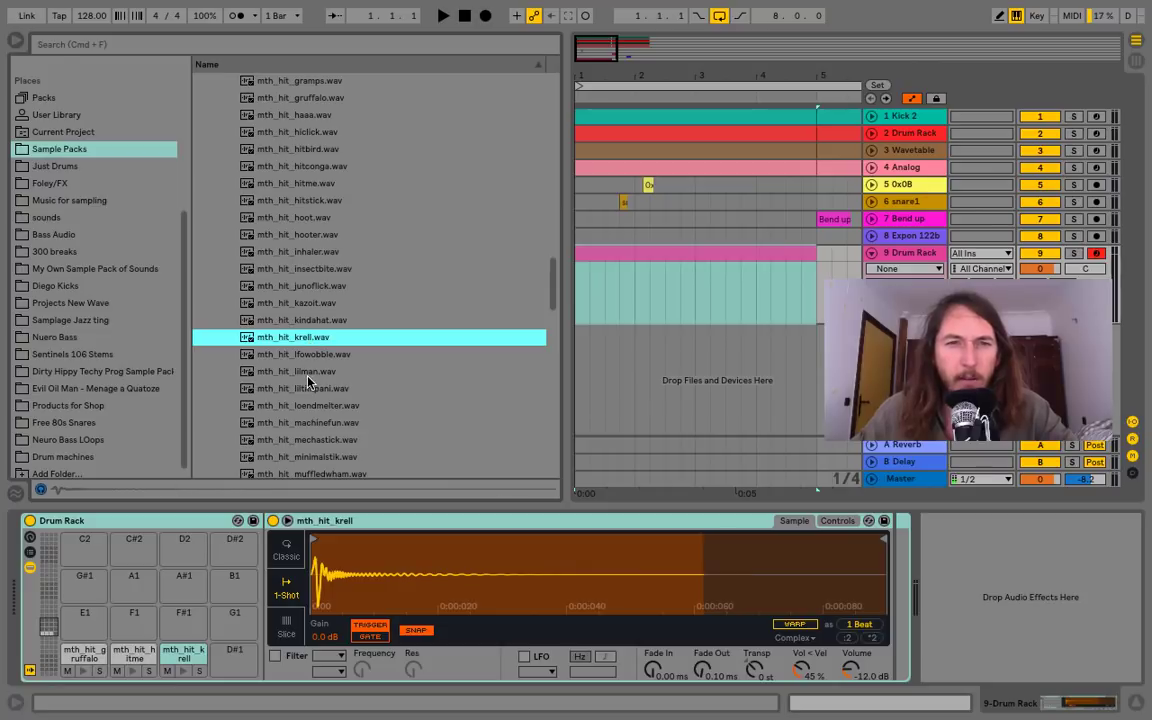
Load mth_hit_lilman.wav onto pad D#1 and mth_hit_minimalstik.wav onto pad E1
click(300, 375)
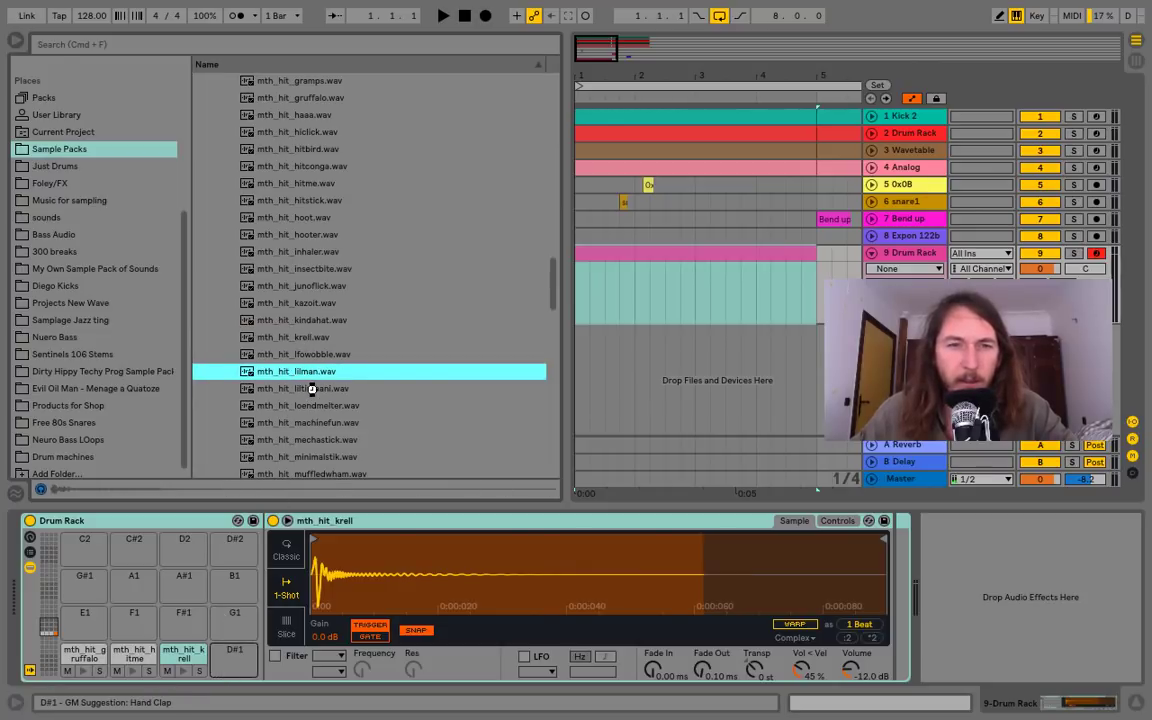
double_click(283, 372)
click(290, 405)
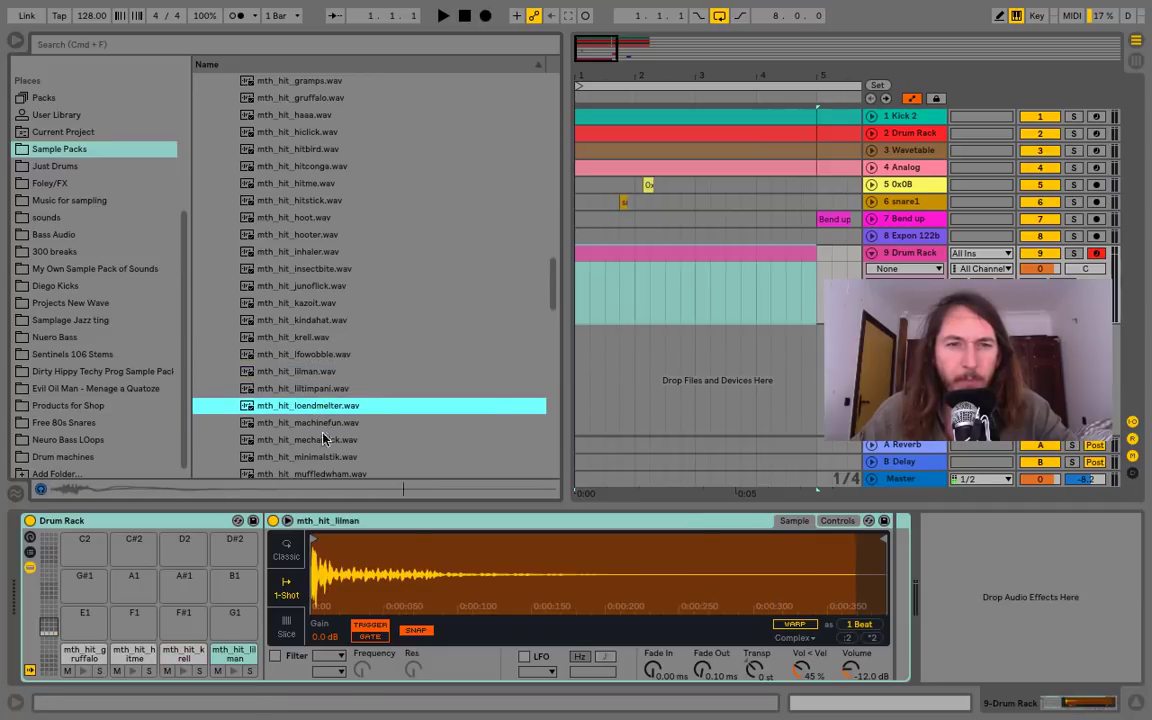
click(322, 439)
click(321, 456)
scroll(331, 441, down, 3)
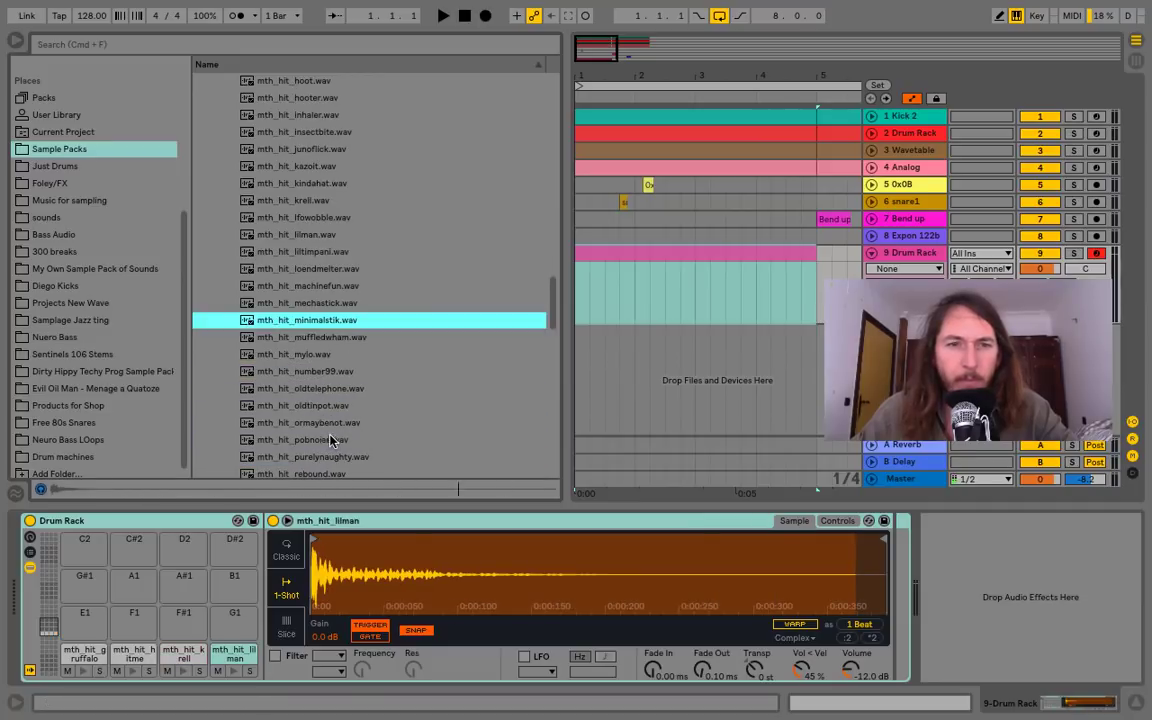
drag(317, 322, 95, 617)
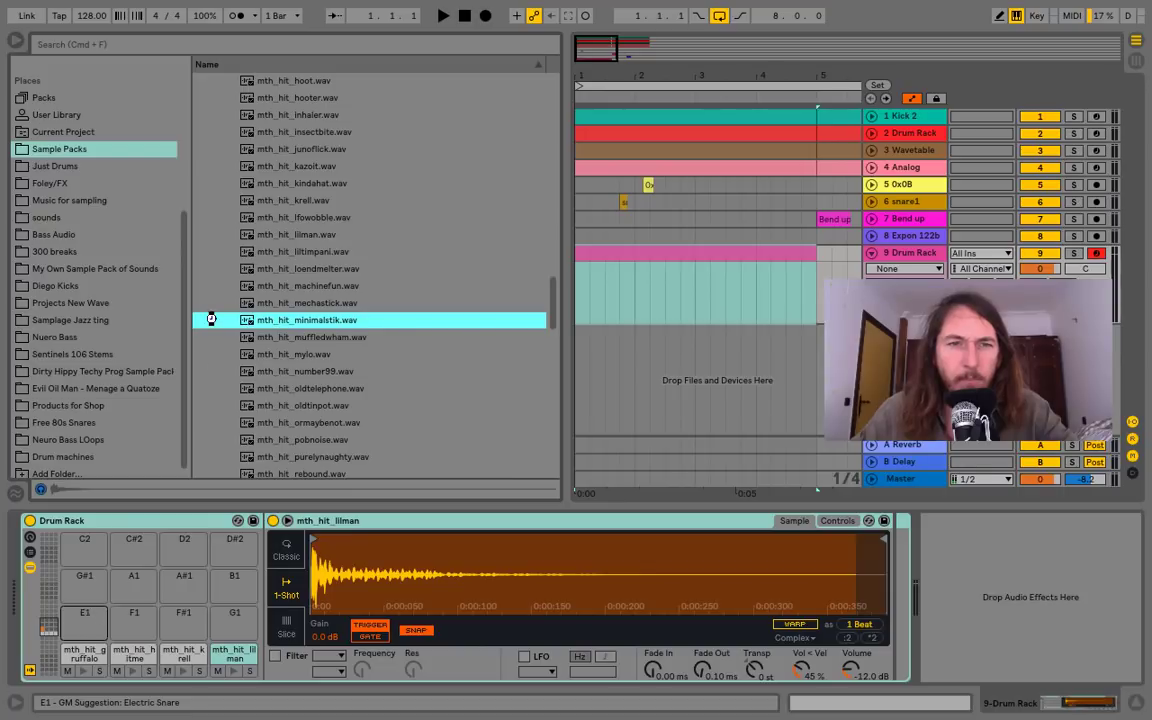
Collapse the one shot hits 2 folder and expand one shot hits 1 within the Minimal & Tech House drum hits
scroll(234, 269, up, 15)
scroll(233, 285, down, 8)
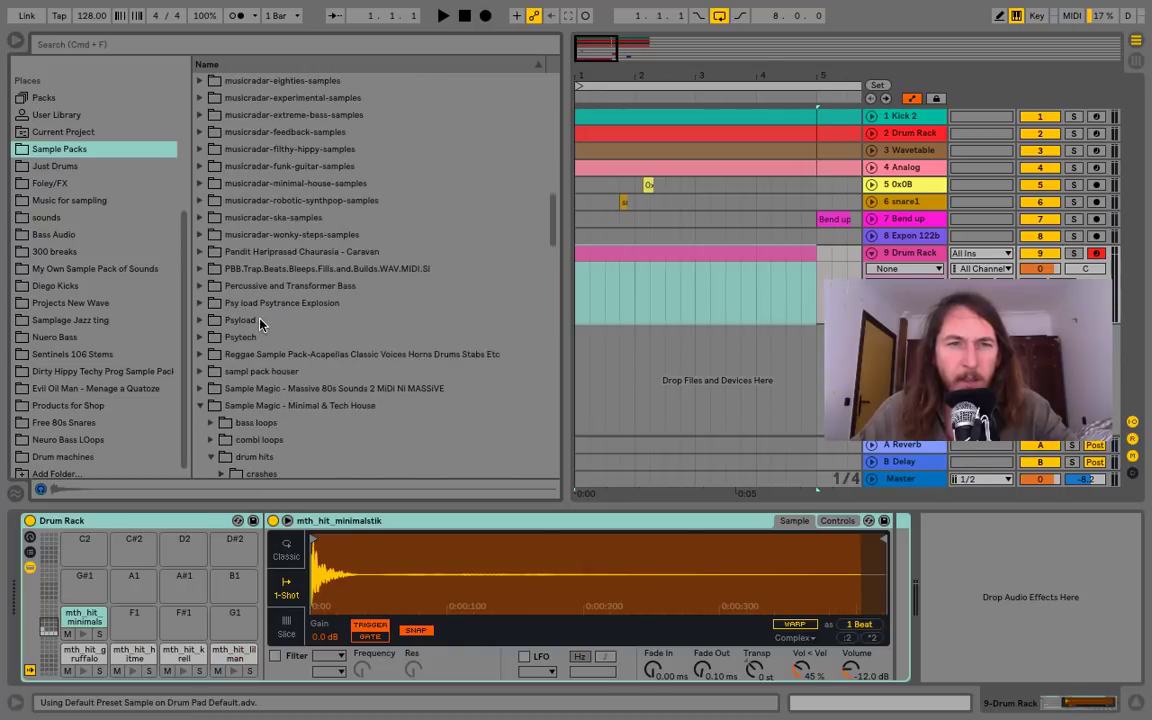
scroll(232, 280, up, 3)
click(222, 389)
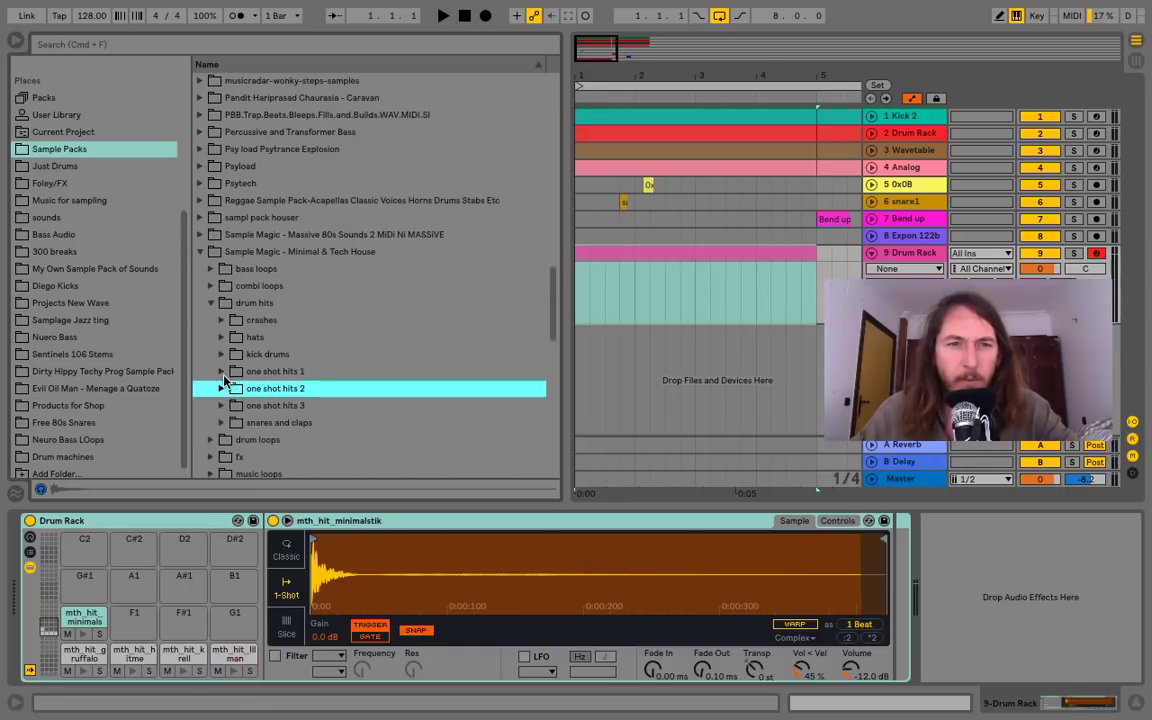
click(222, 372)
click(269, 423)
scroll(345, 386, down, 3)
Audition the opening samples in one shot hits 1 and load mth_hit_anasound.wav onto pad F1
click(307, 234)
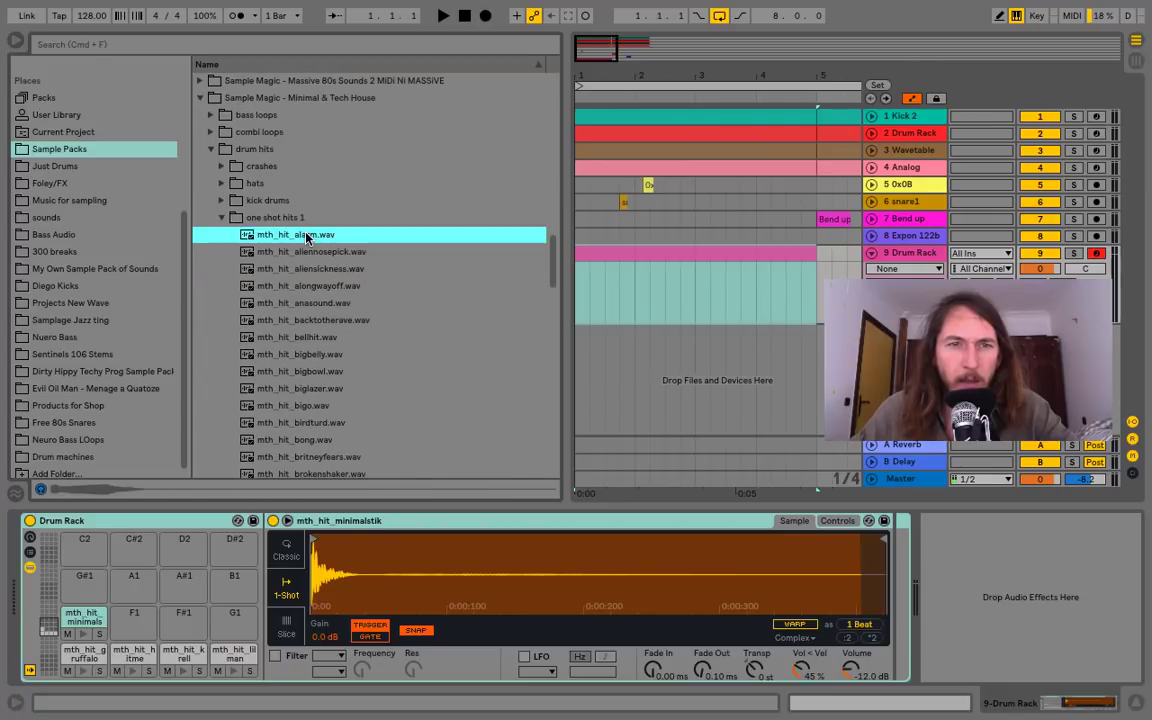
click(313, 248)
click(315, 300)
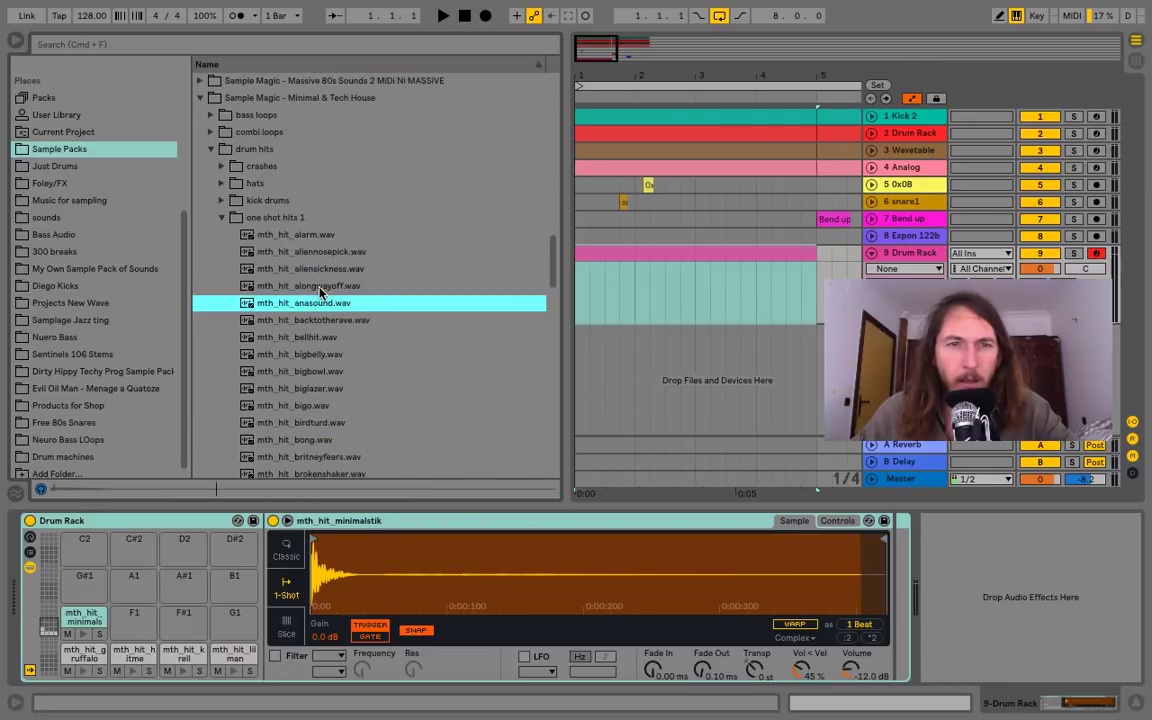
click(321, 286)
click(324, 298)
click(318, 285)
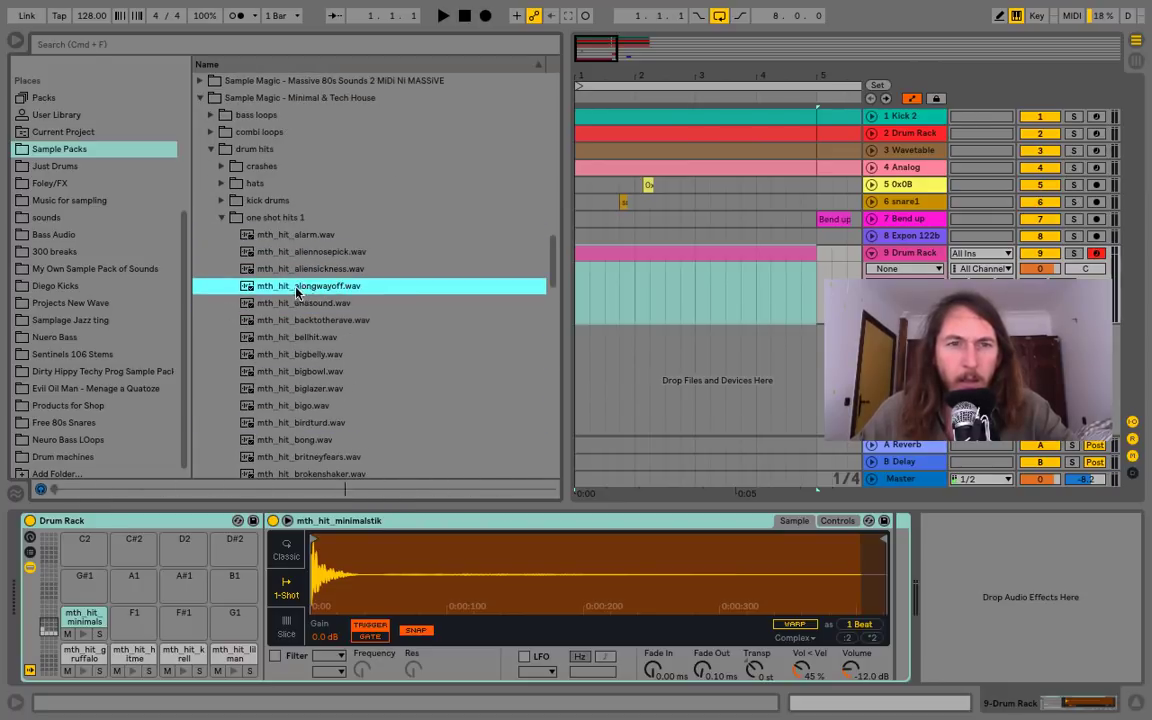
click(292, 305)
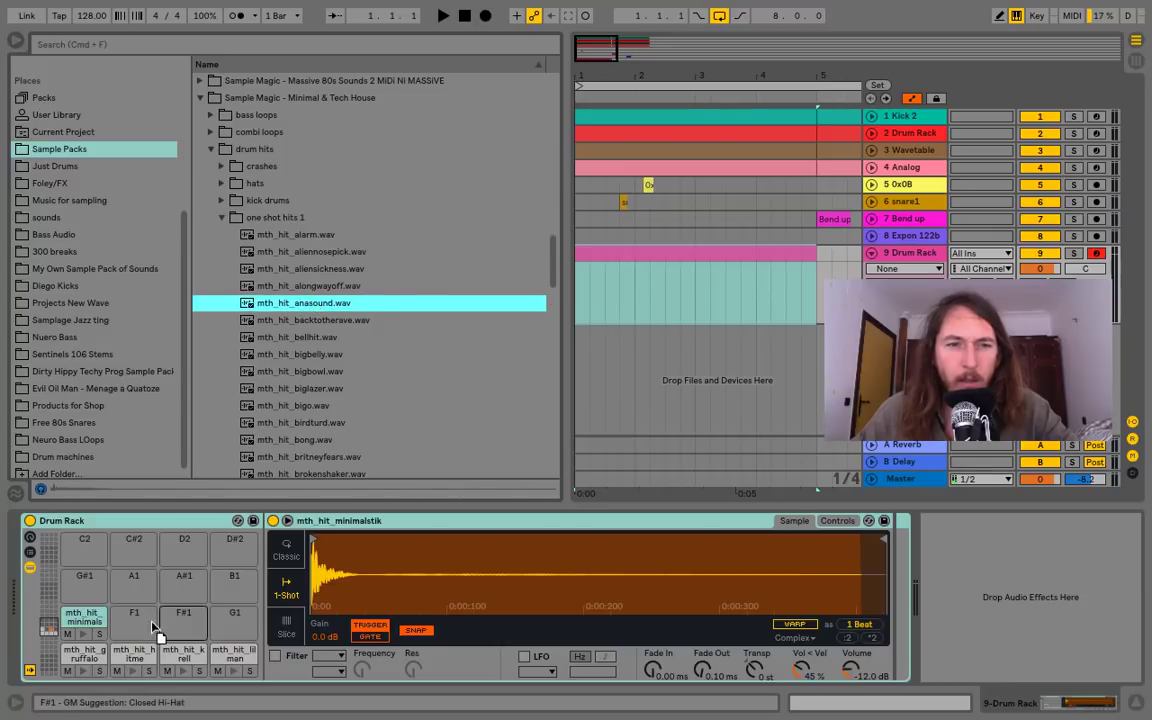
Audition mth_hit_backtotherave.wav, mth_hit_bellhit.wav and mth_hit_bigbelly.wav, and load mth_hit_bigbelly.wav onto pad F#1
click(316, 323)
click(318, 339)
click(316, 356)
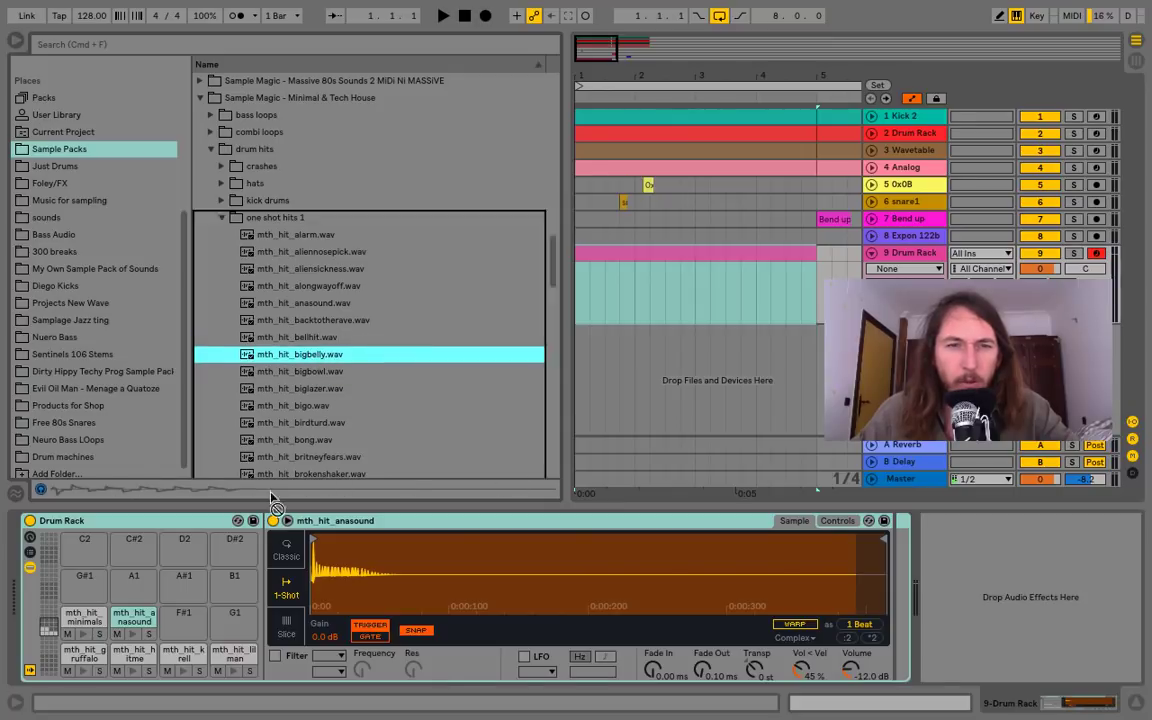
Audition further hits in one shot hits 1 and load mth_hit_brokenshaker.wav onto pad G1
click(313, 392)
click(293, 419)
click(306, 408)
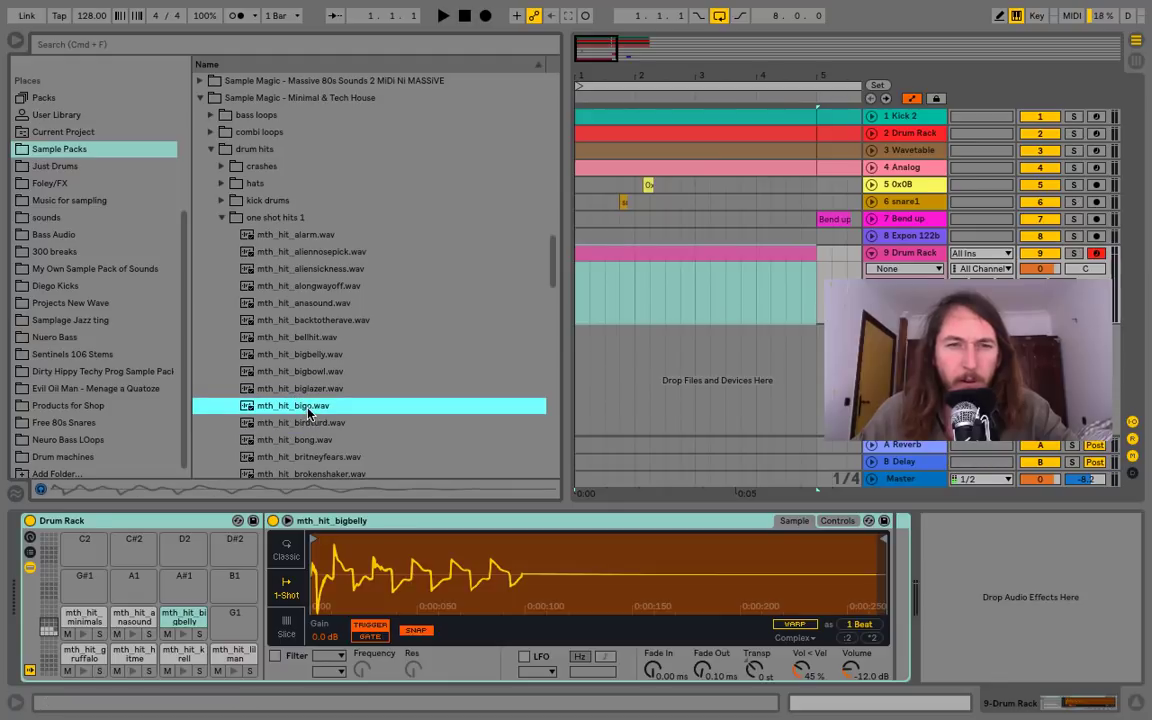
click(306, 441)
scroll(301, 372, down, 5)
click(290, 268)
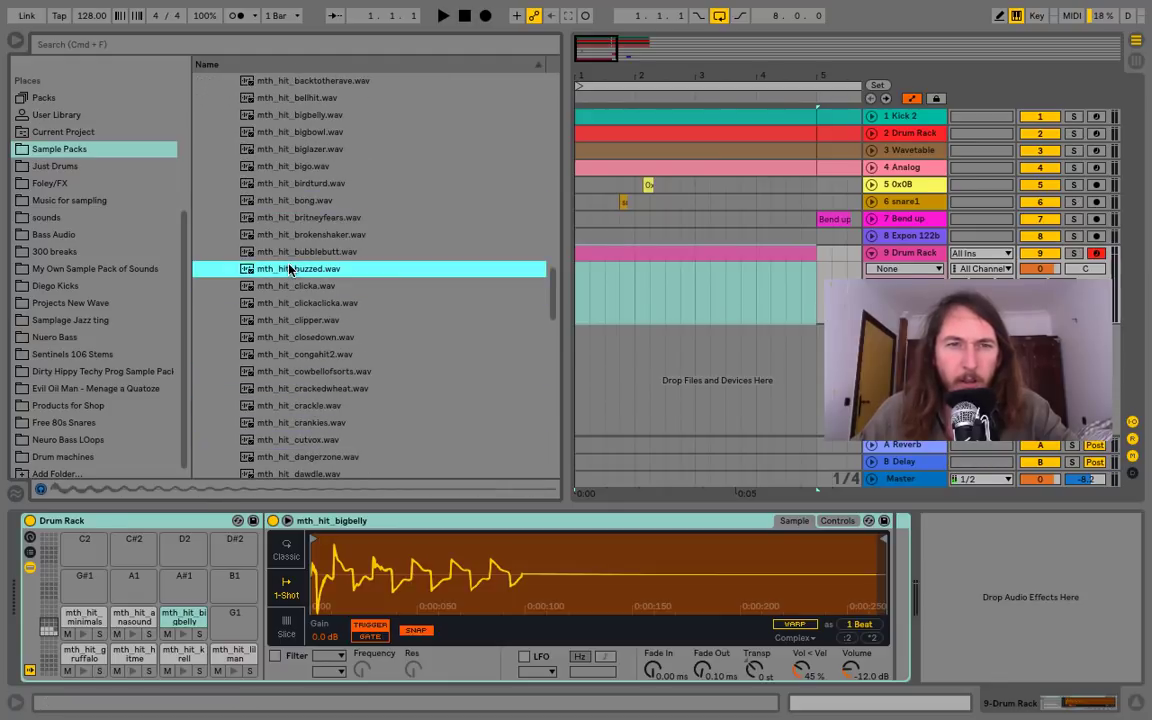
click(303, 236)
click(300, 249)
click(318, 235)
drag(323, 236, 221, 613)
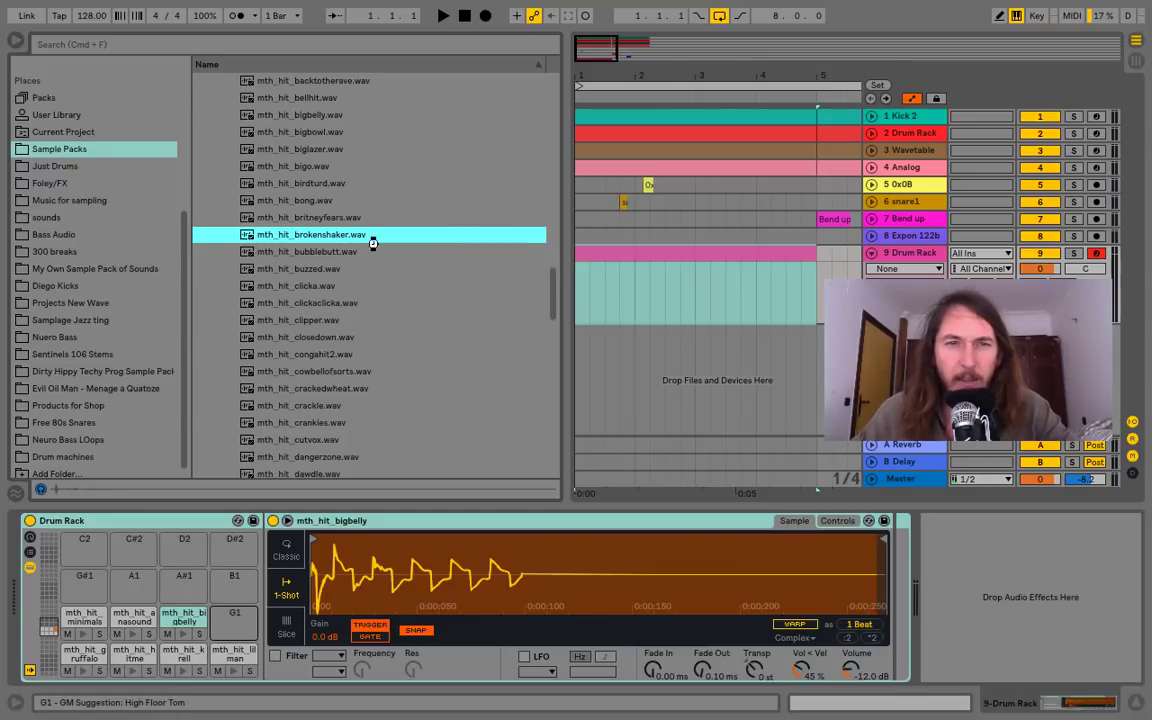
Hide the browser and play each of the eight loaded Drum Rack pads in turn
click(16, 42)
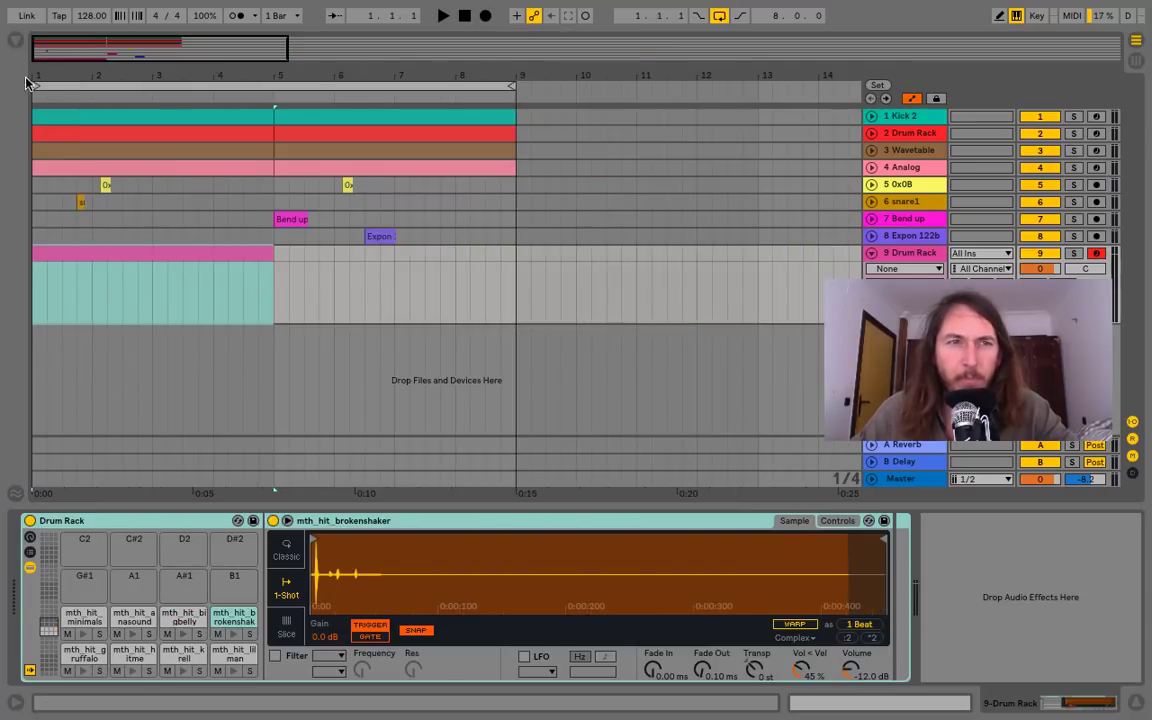
drag(50, 70, 98, 73)
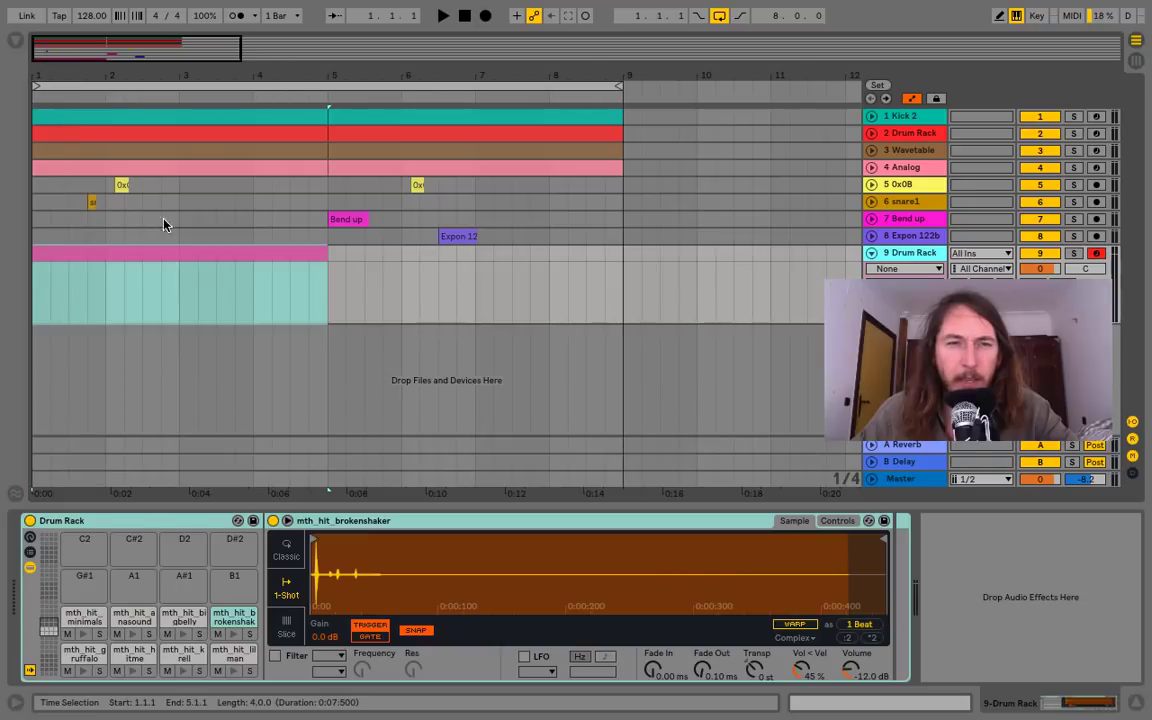
click(83, 634)
click(133, 635)
click(184, 635)
click(234, 635)
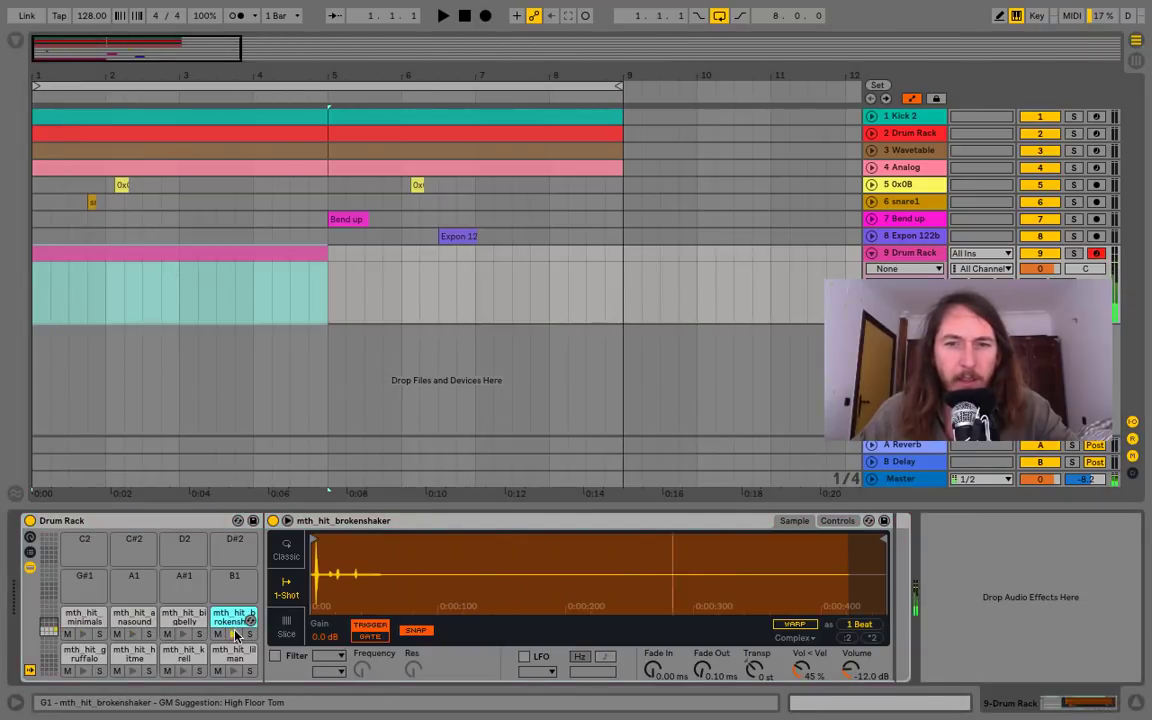
click(84, 671)
click(134, 671)
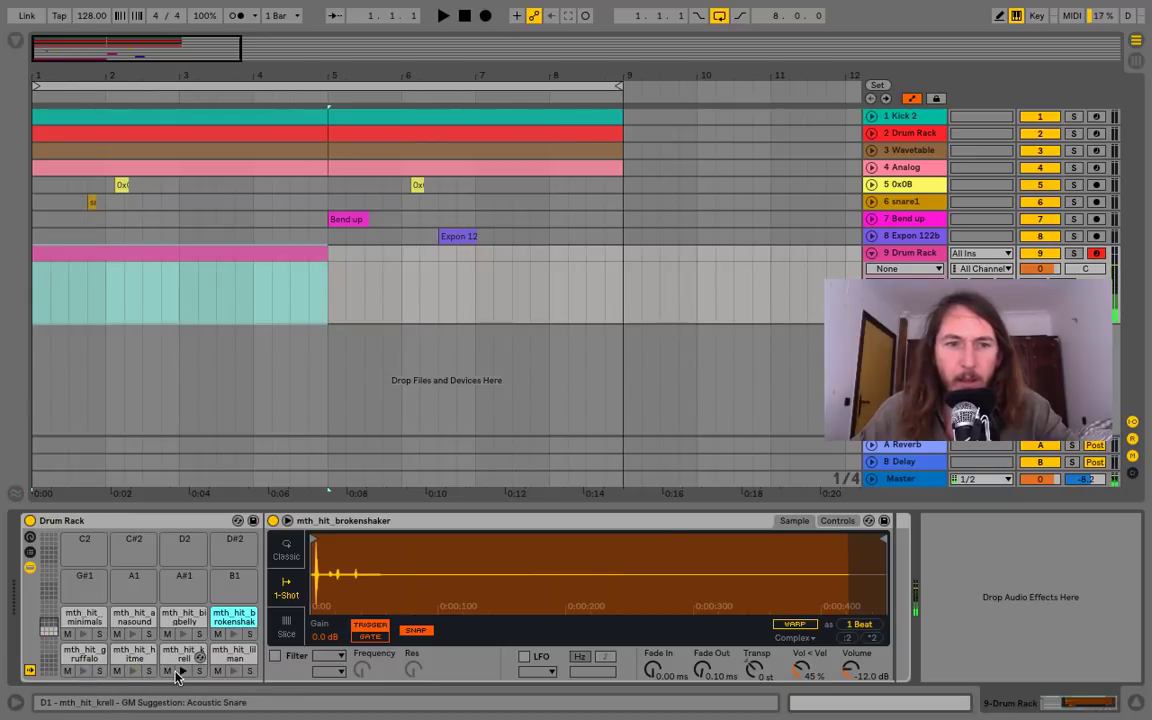
click(182, 672)
click(234, 672)
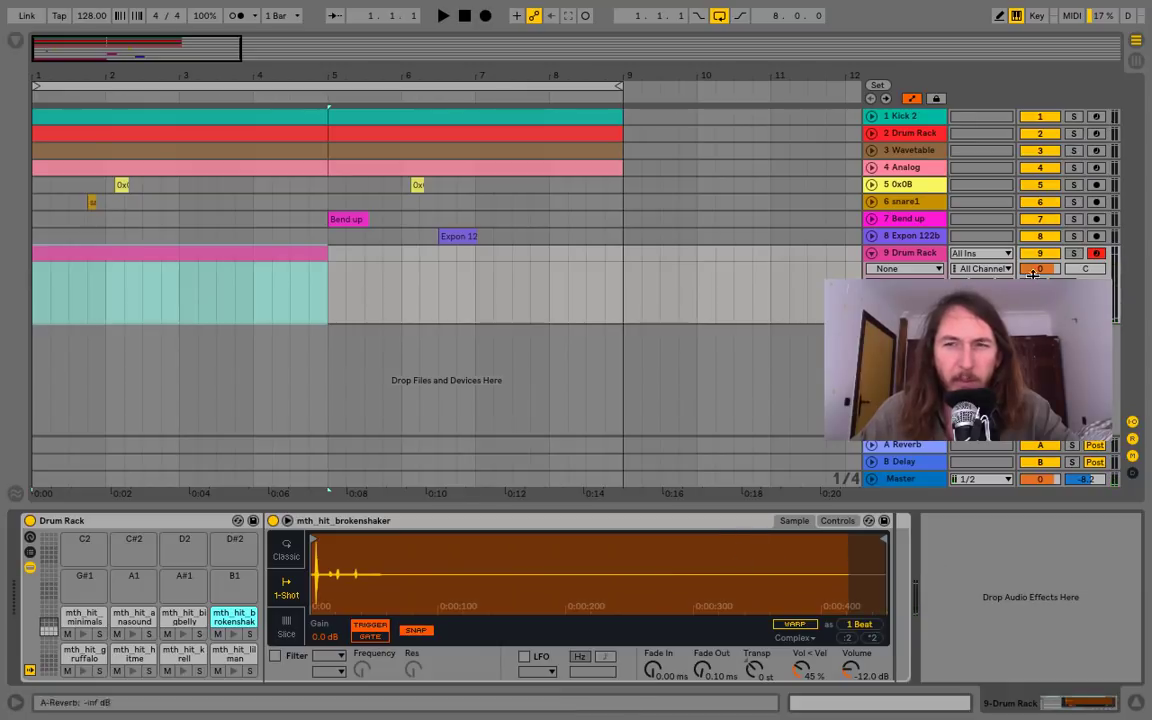
Lower the Drum Rack track volume to -2.3 dB and switch the mth_hit_brokenshaker and mth_hit_anasound samplers to Classic mode
drag(1037, 269, 1037, 284)
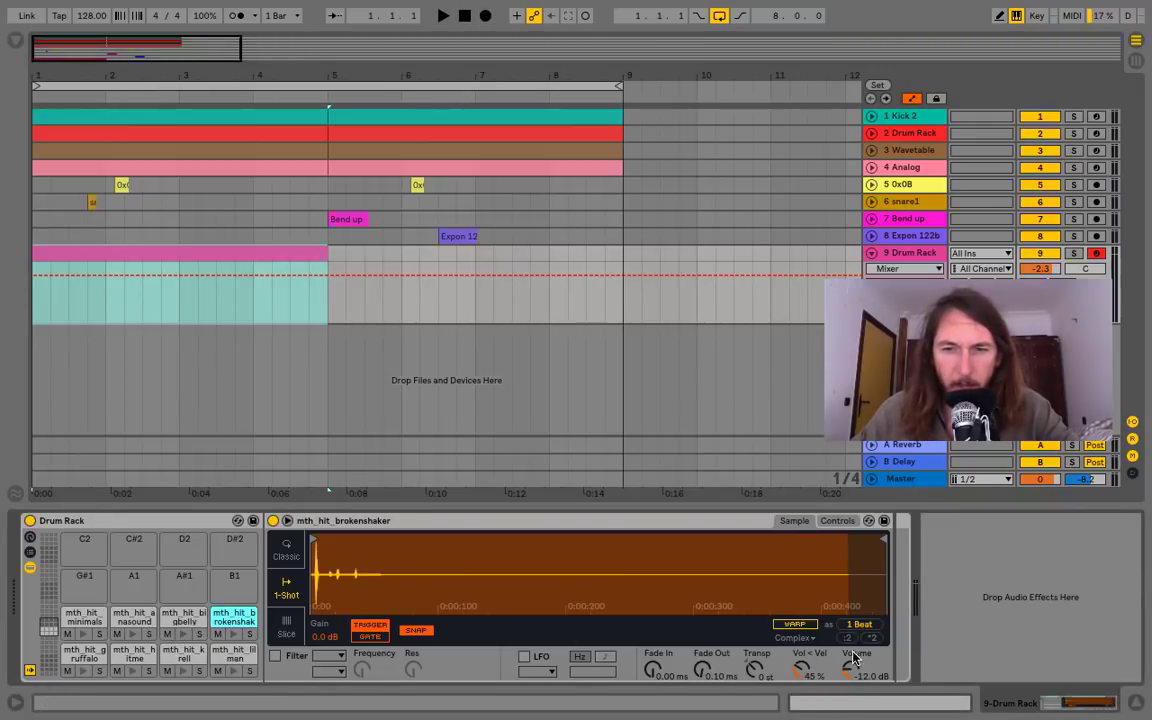
drag(853, 657, 857, 674)
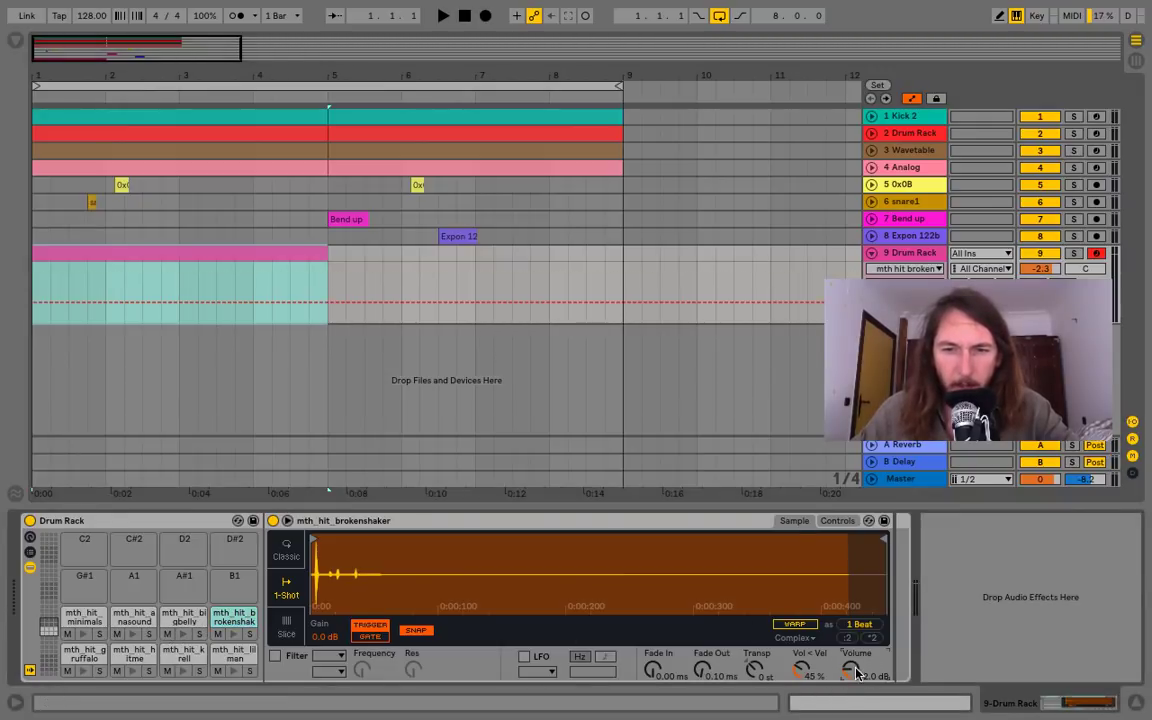
click(286, 549)
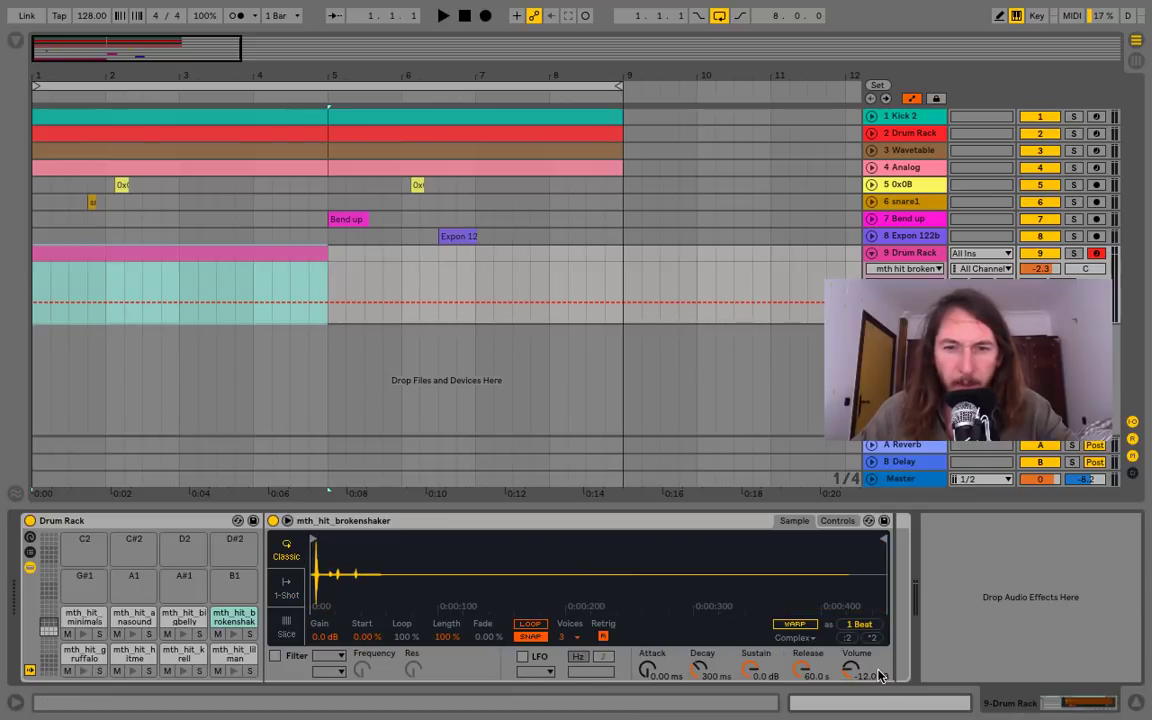
click(133, 621)
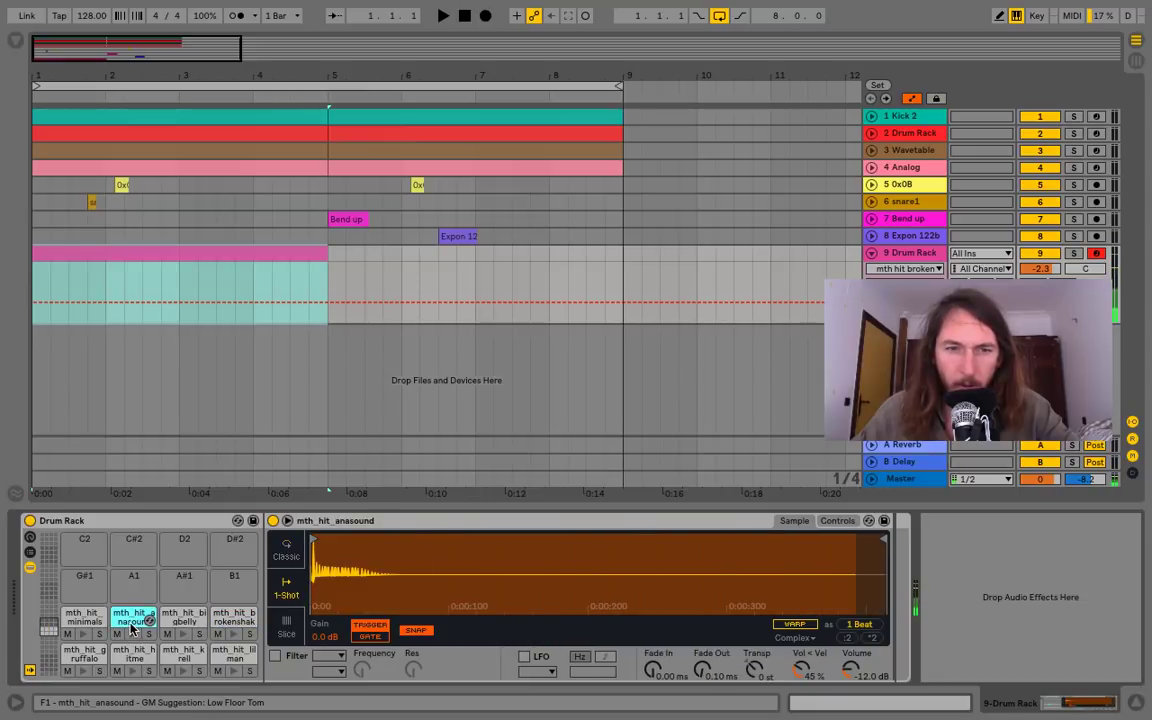
click(288, 549)
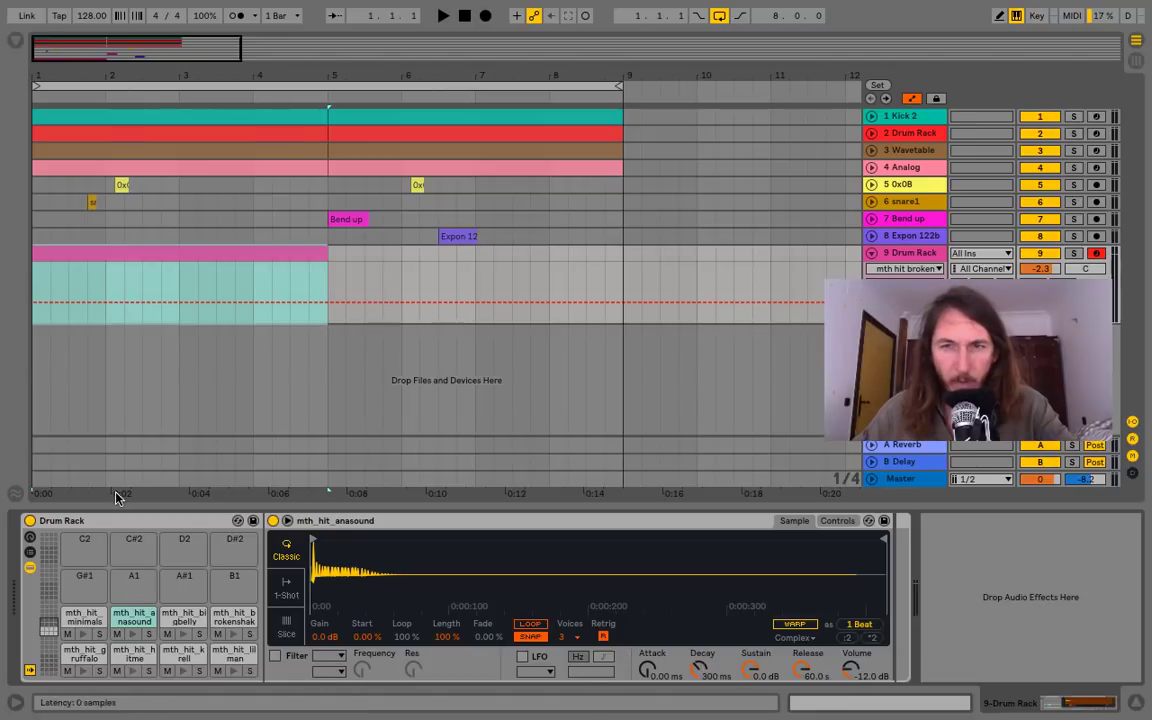
Open the four-bar Drum Rack clip for note editing and set its fixed grid to 1/16
double_click(147, 250)
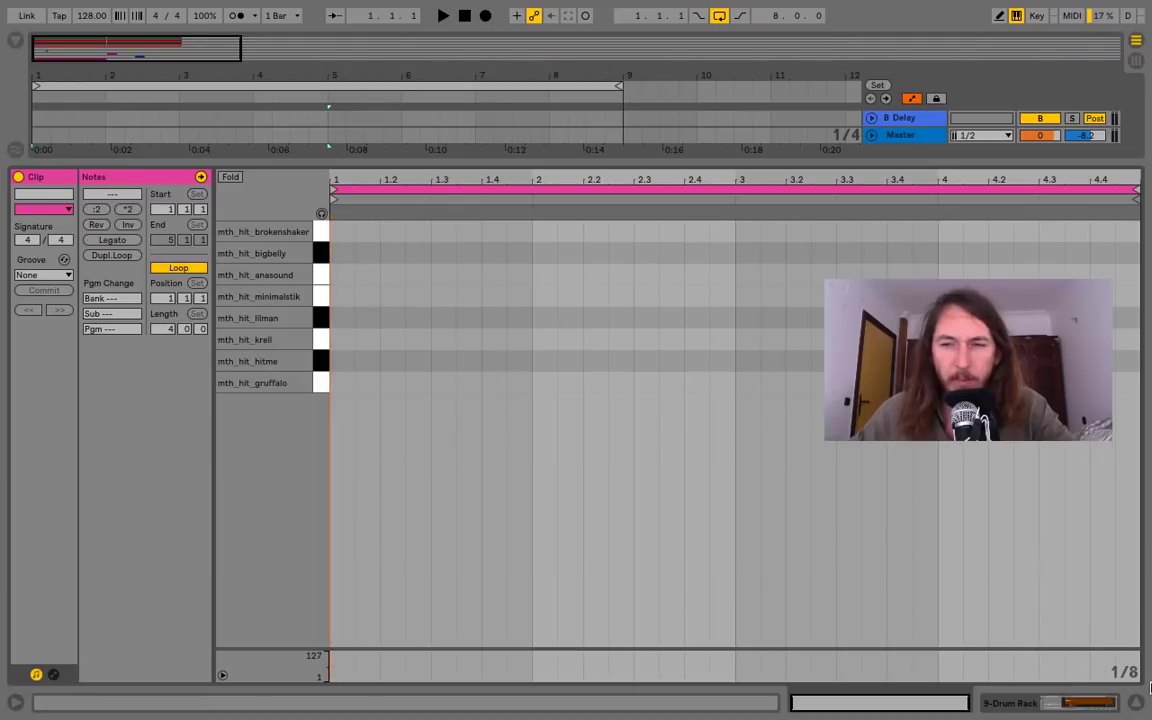
right_click(1012, 598)
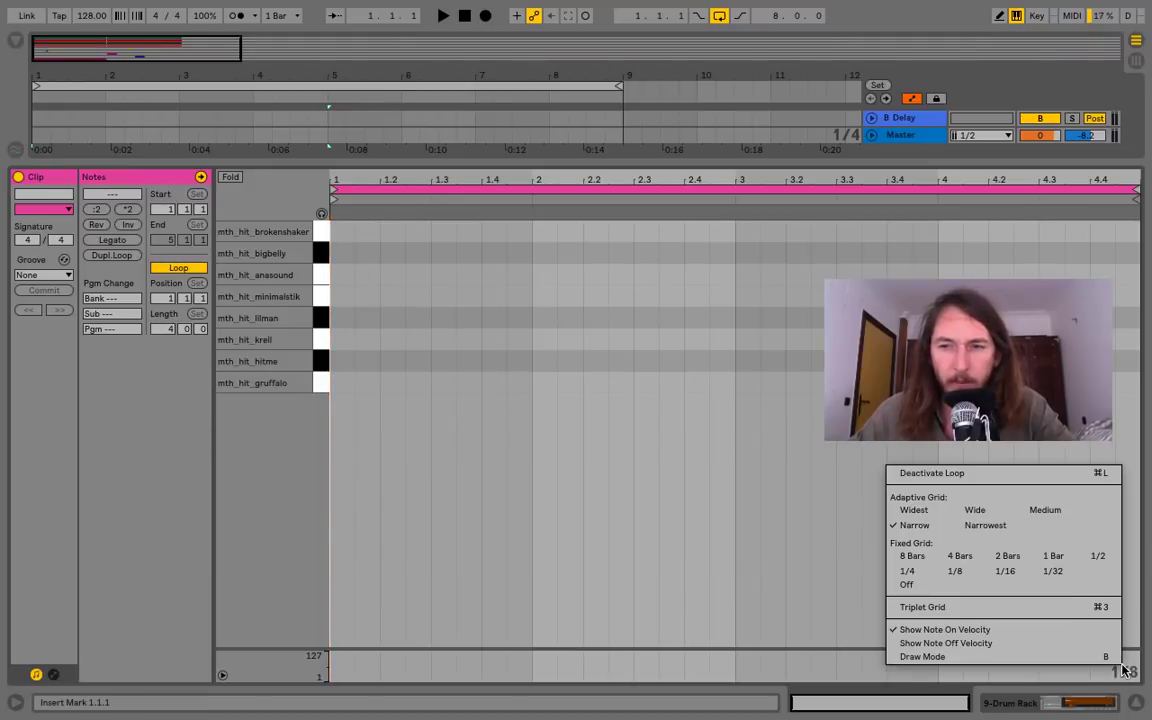
click(1004, 571)
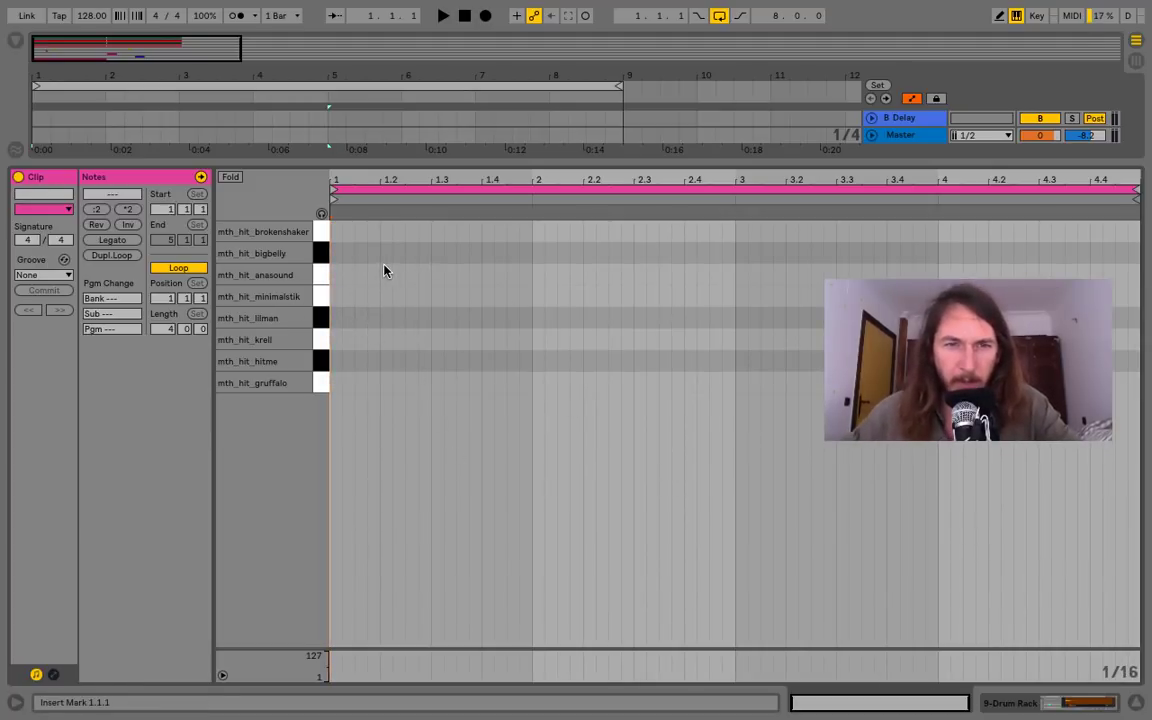
drag(373, 276, 306, 268)
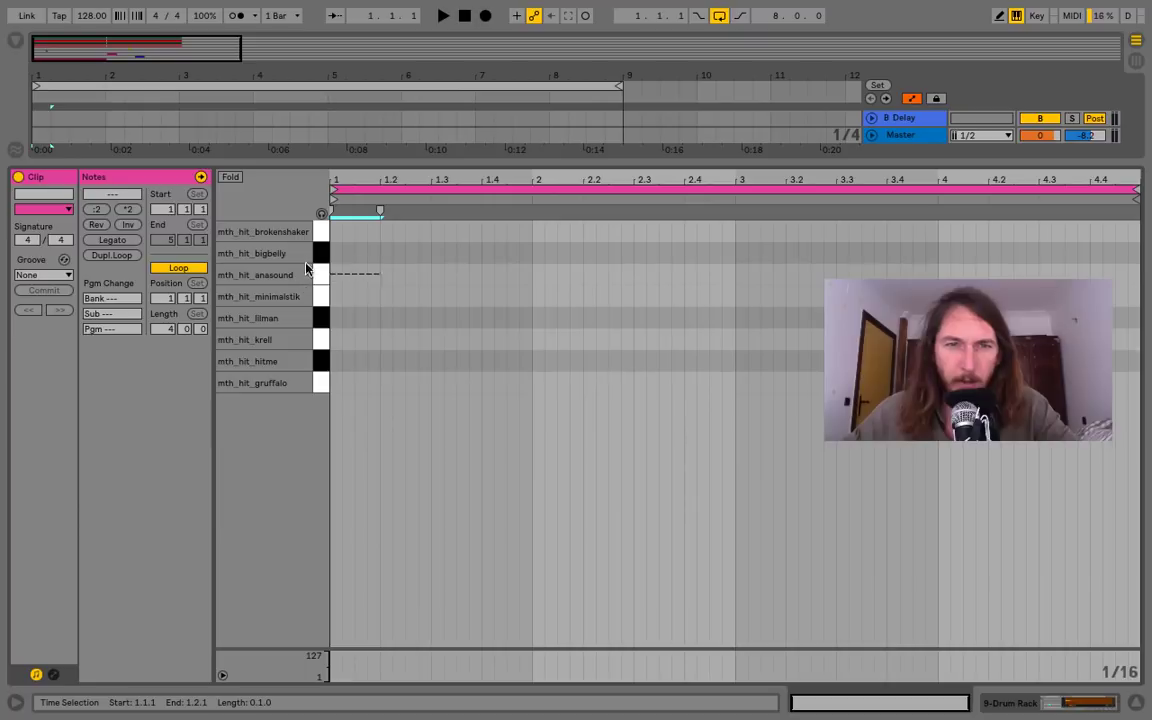
click(375, 254)
drag(375, 254, 507, 300)
click(380, 252)
click(357, 232)
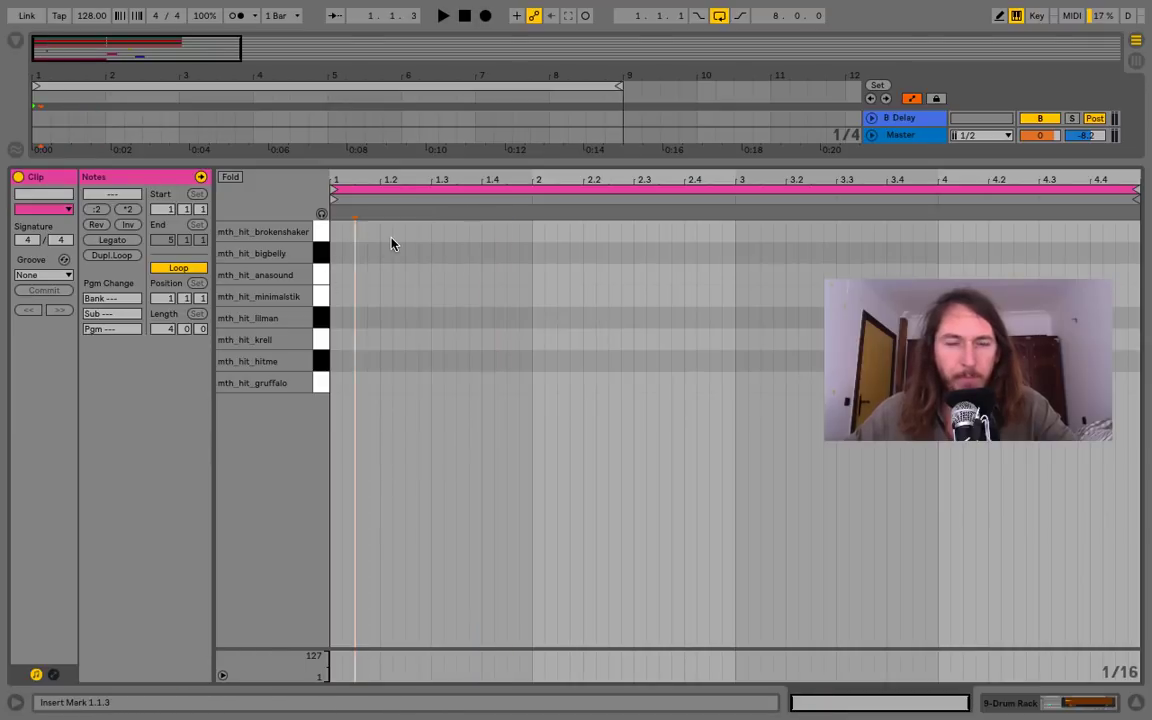
Turn on note preview and add sixteenth notes for mth_hit_brokenshaker at 1.1.3 and mth_hit_bigbelly at 1.2.3, checking playback in between
click(320, 230)
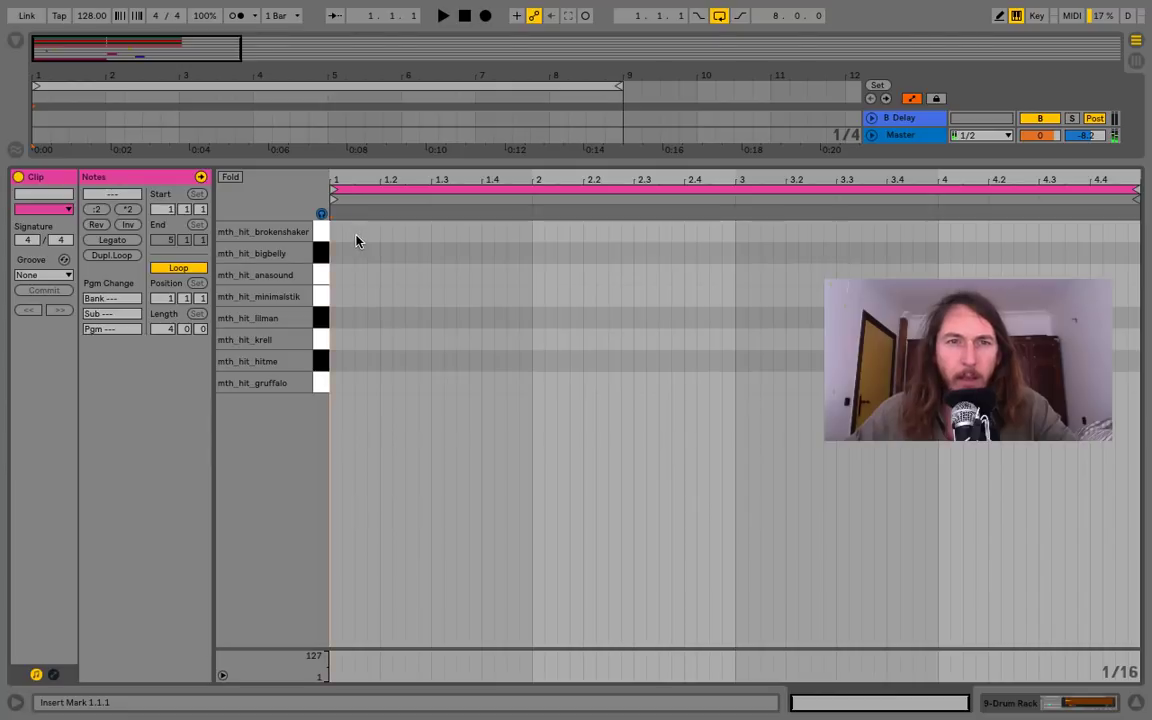
double_click(361, 237)
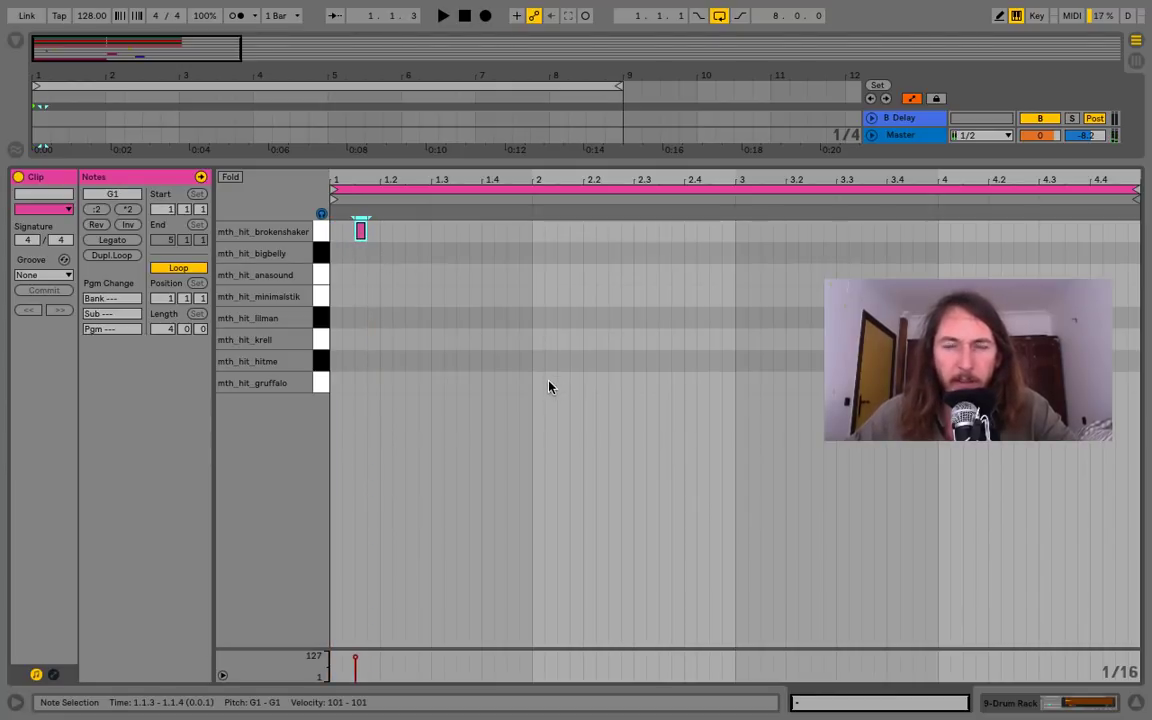
key(space)
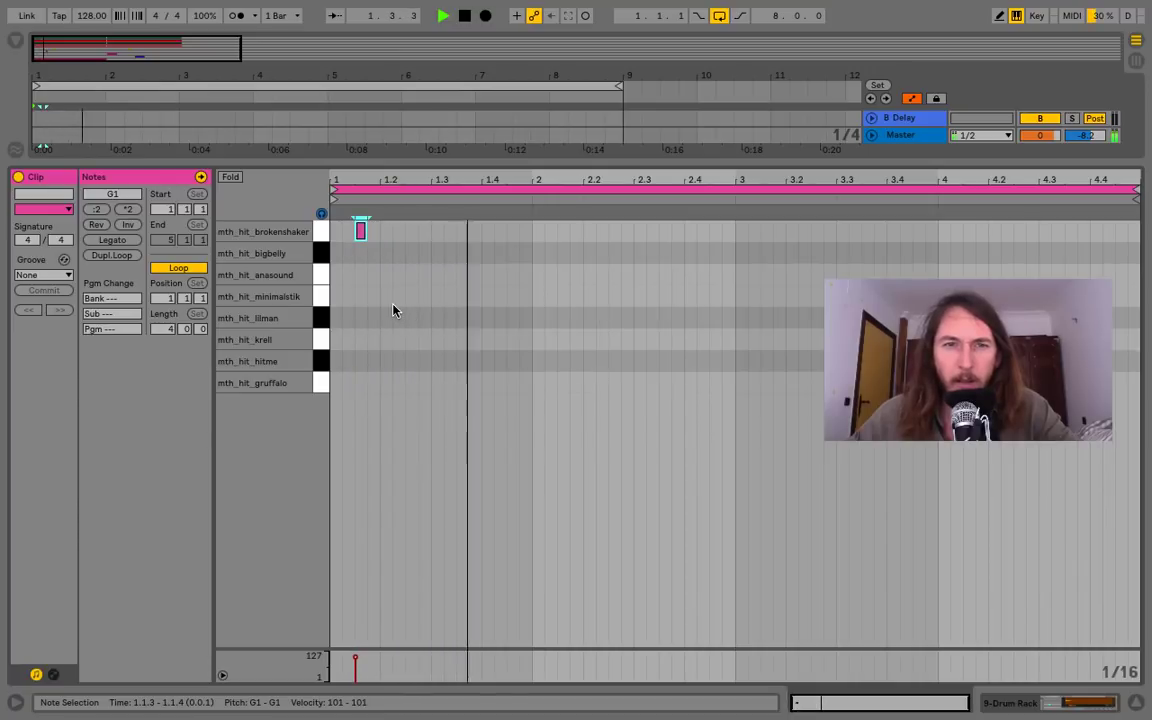
key(space)
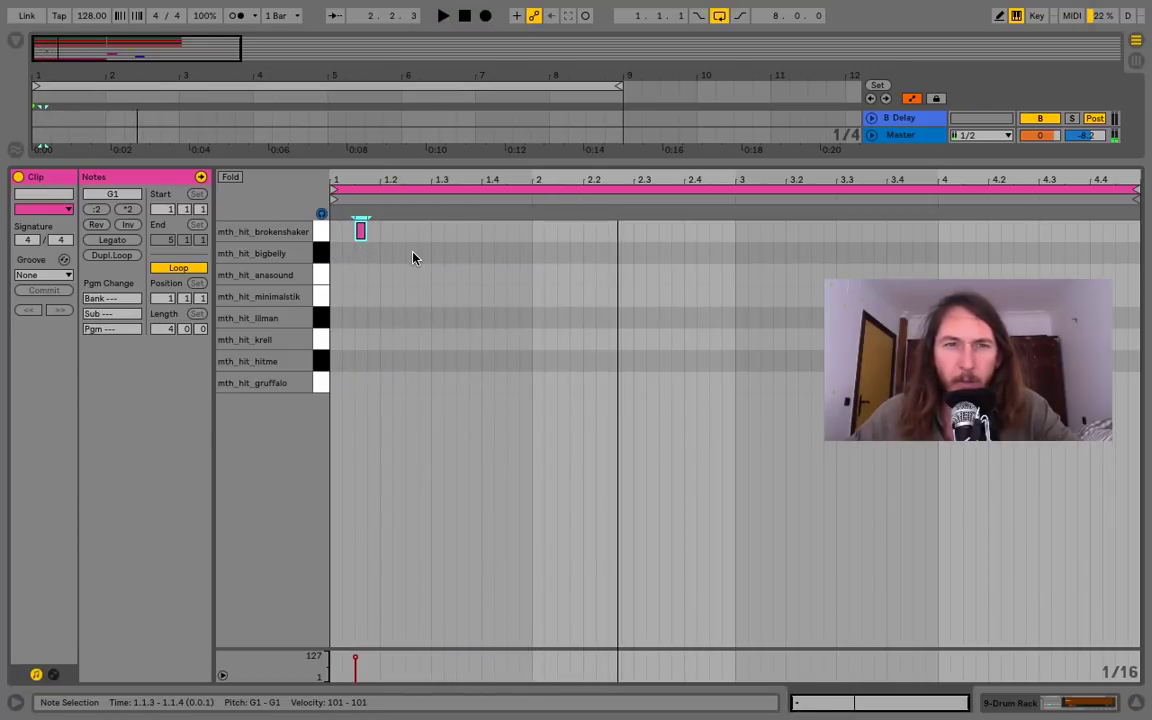
click(416, 258)
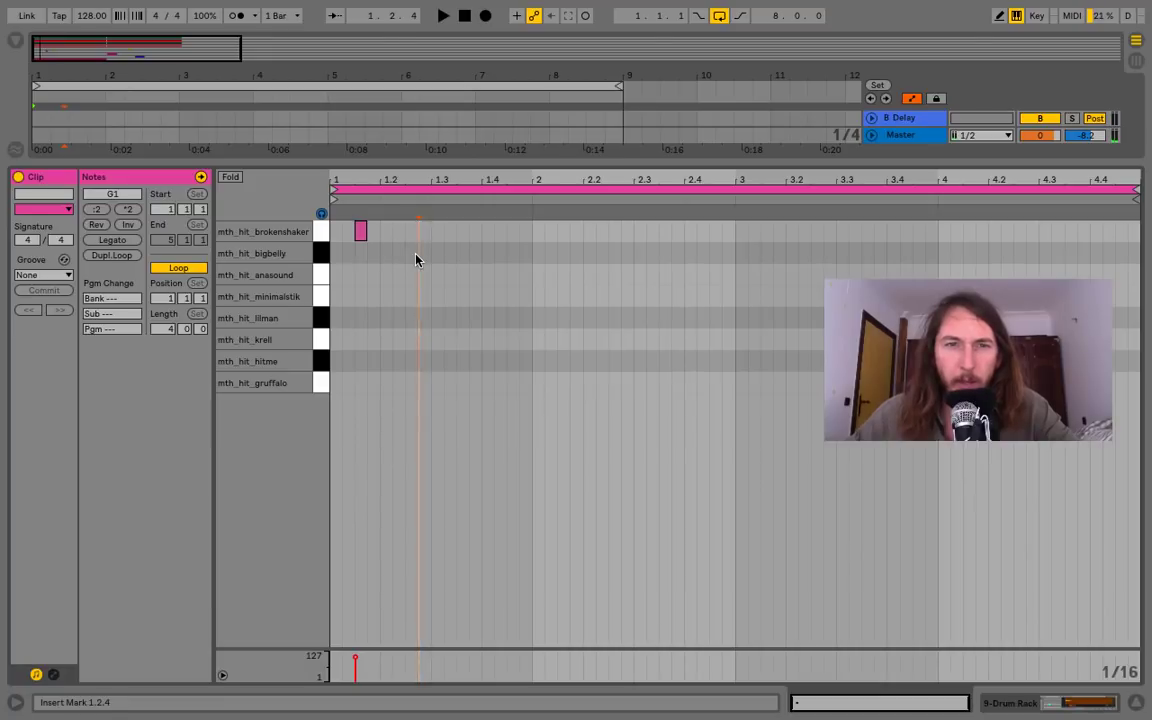
double_click(414, 256)
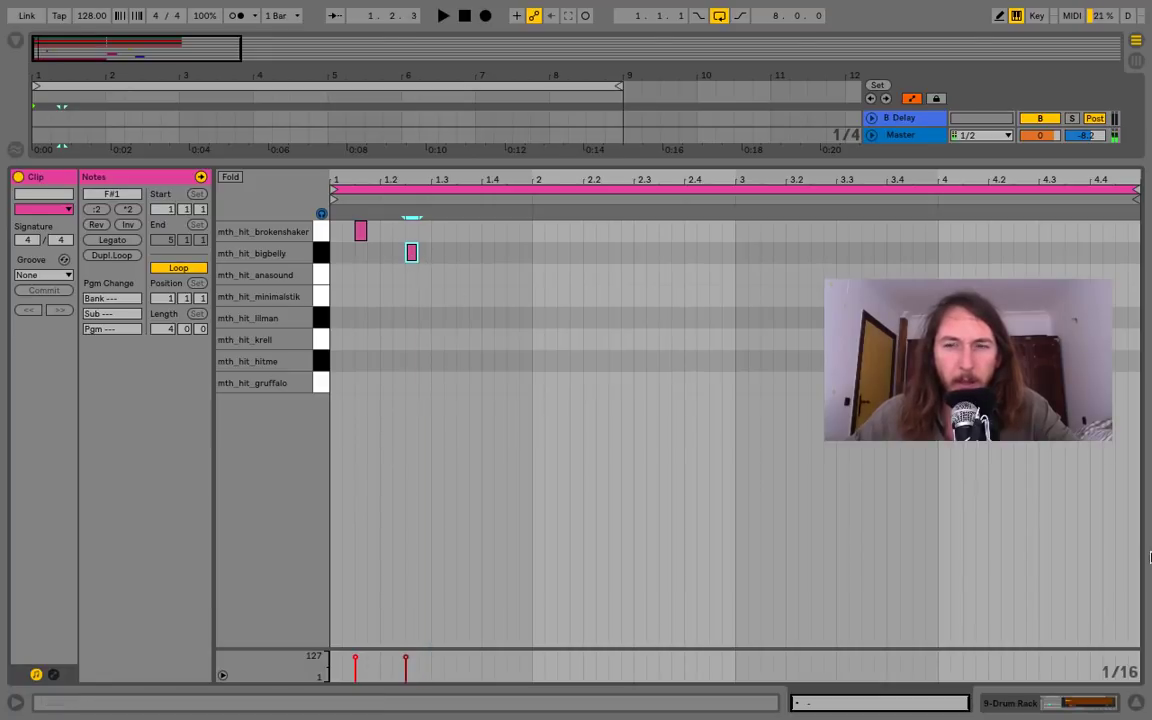
Return to the Drum Rack's devices and lower the mth_hit_bigbelly sampler's volume to -21.1 dB
click(1142, 705)
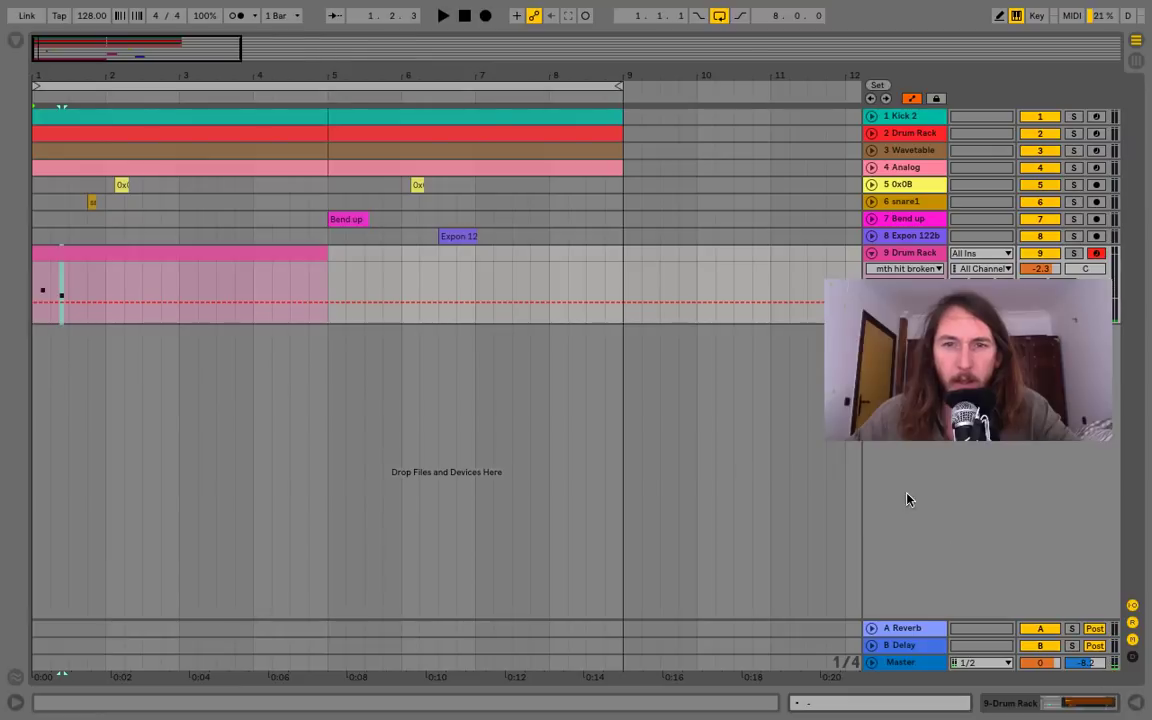
double_click(897, 253)
click(128, 656)
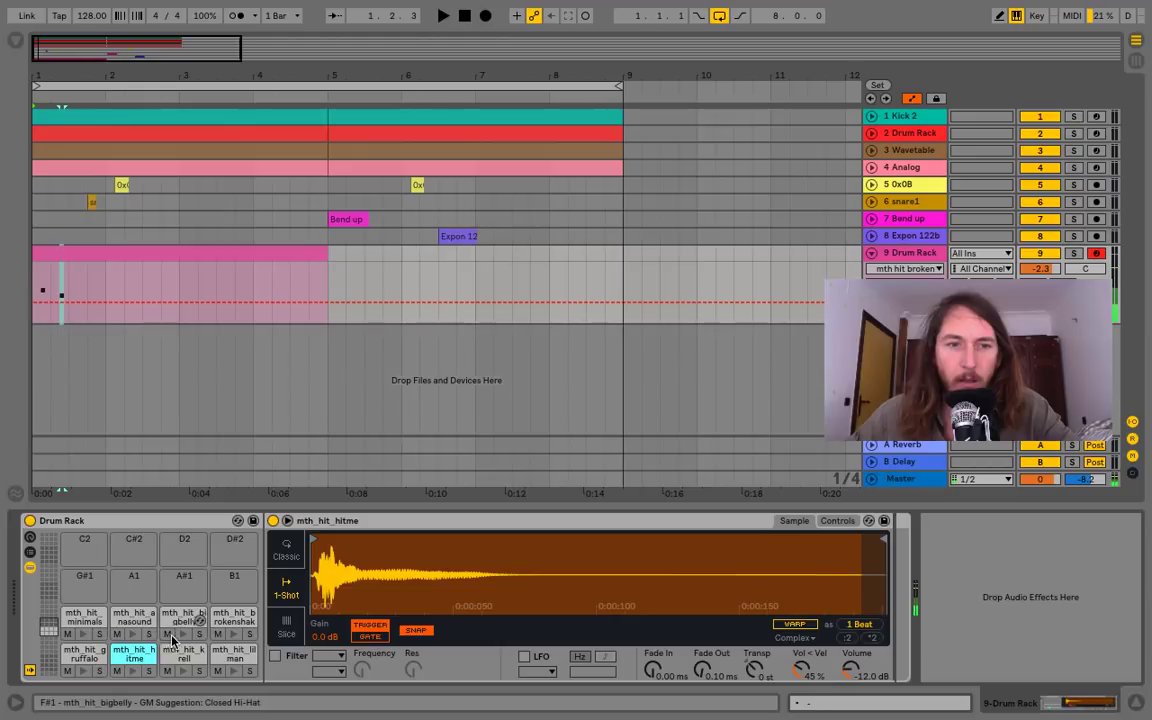
click(181, 622)
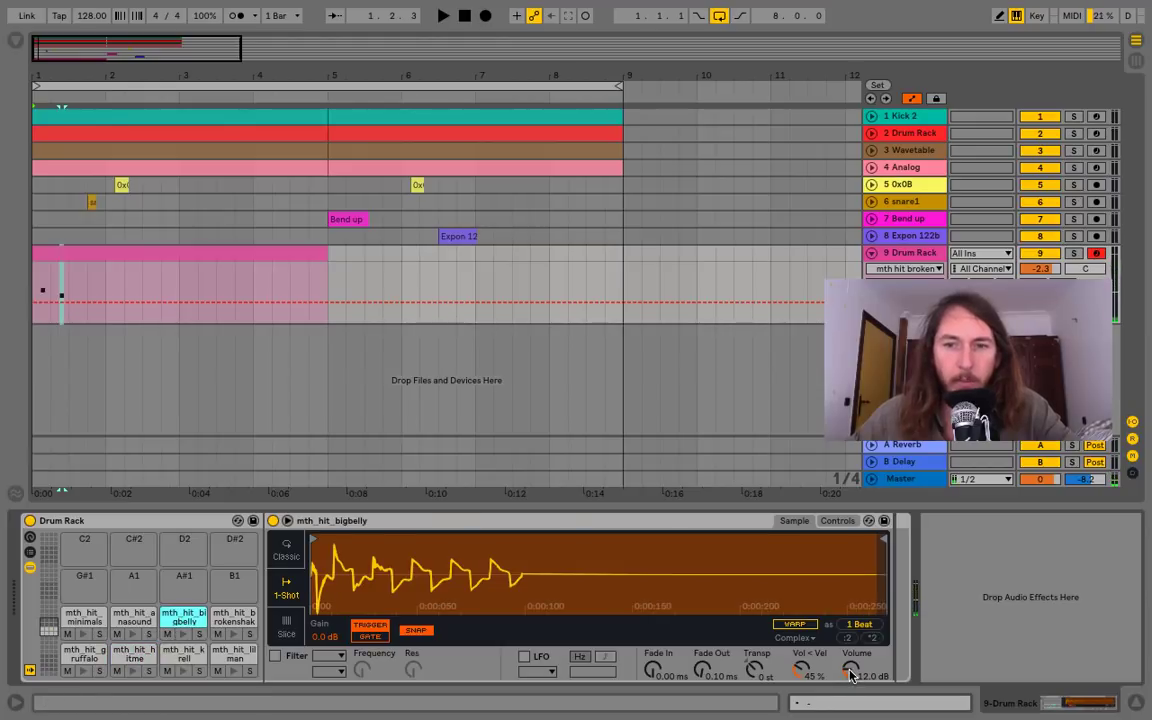
scroll(851, 676, down, 5)
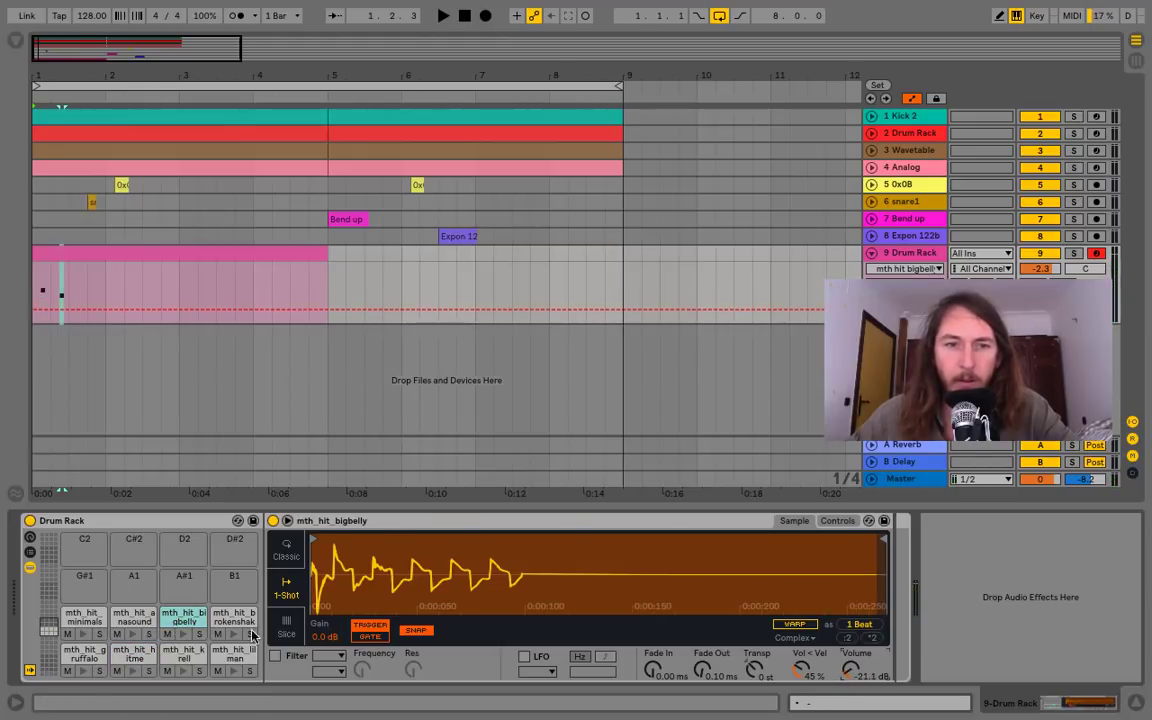
Solo the mth_hit_bigbelly pad in the Drum Rack and listen to it alone
click(199, 634)
key(space)
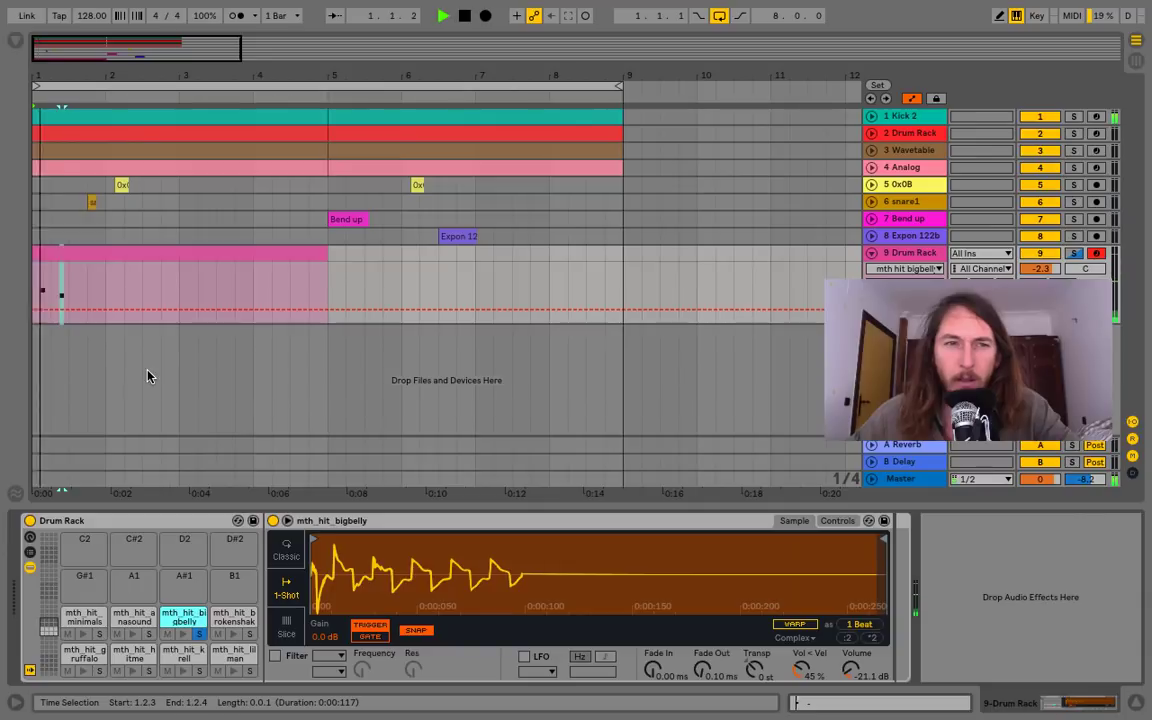
key(space)
In the Drum Rack clip, delete the mth_hit_brokenshaker note and move the mth_hit_bigbelly note to 1.2.1, checking playback
double_click(94, 253)
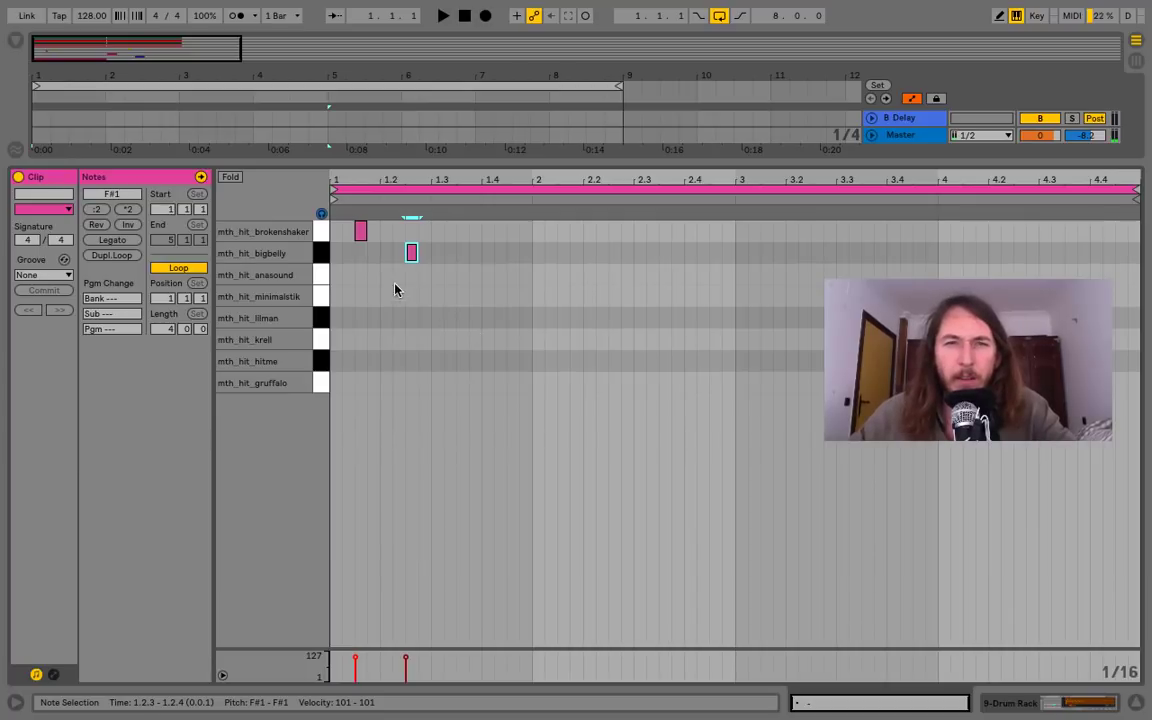
double_click(361, 233)
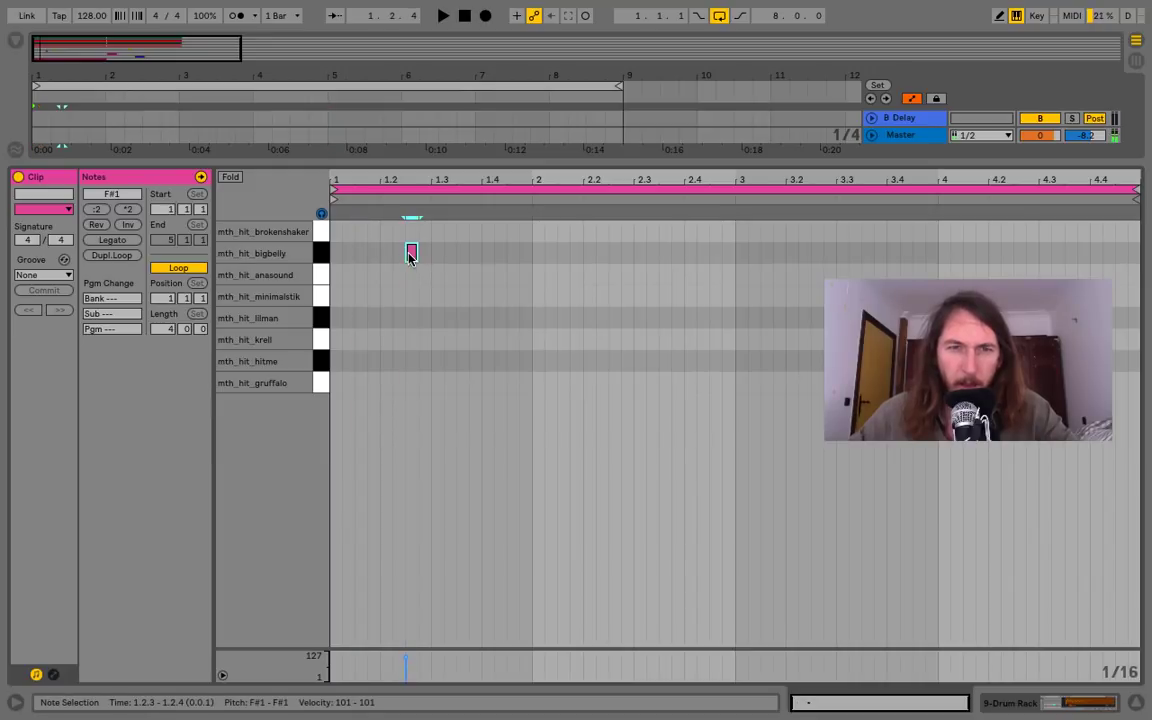
drag(410, 253, 388, 256)
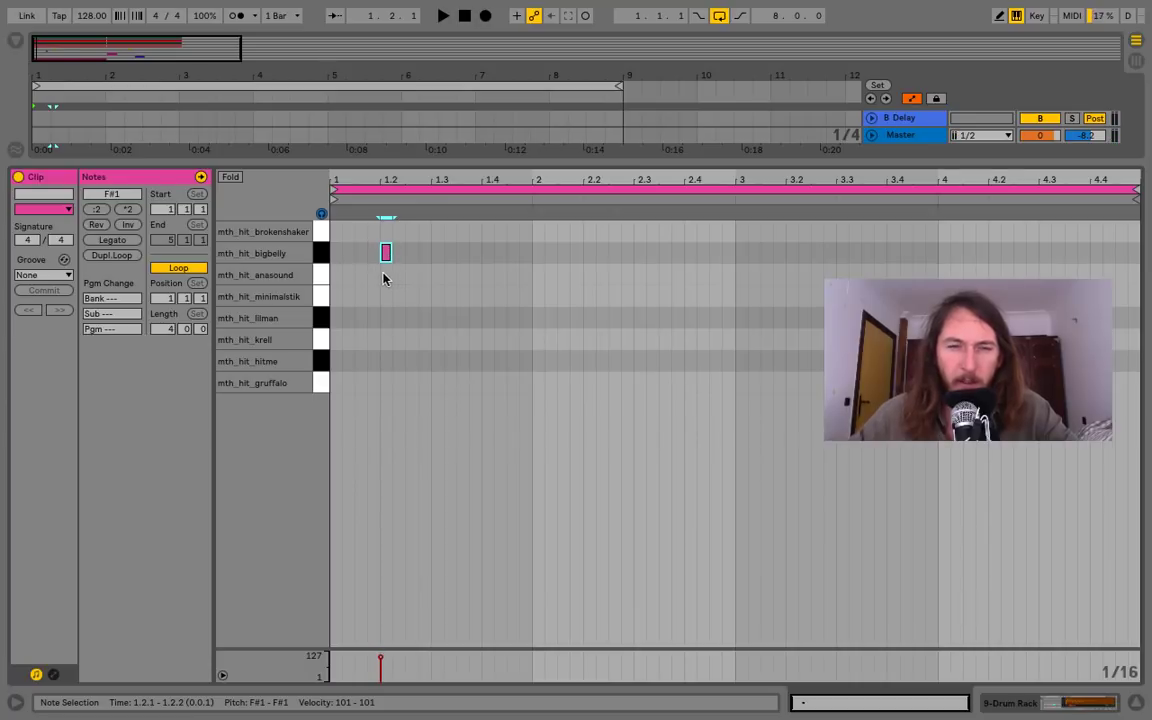
key(space)
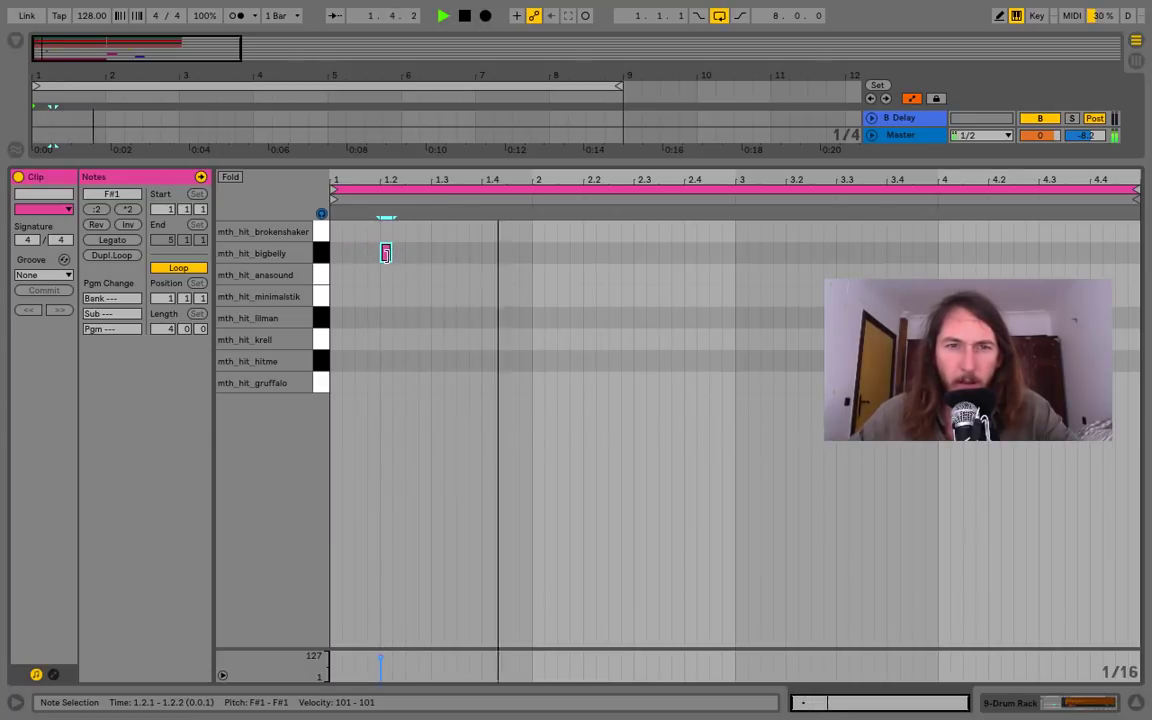
key(space)
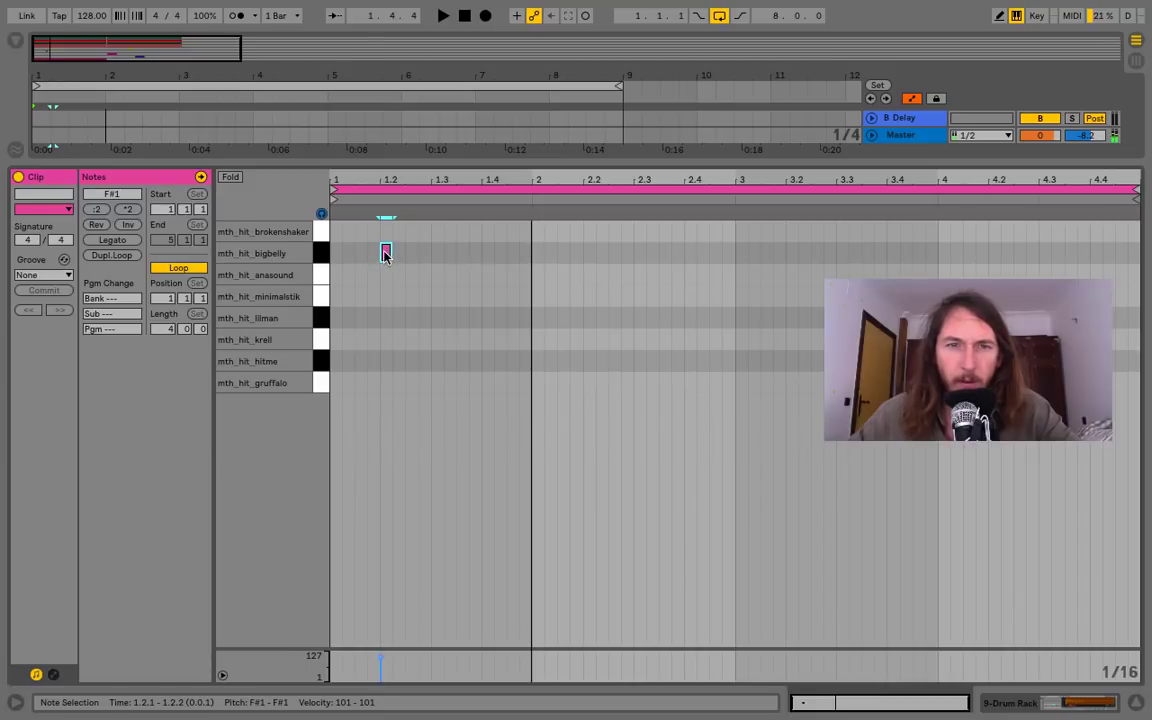
Copy the mth_hit_bigbelly note to 1.4.1, duplicate the one-bar pattern through all four bars and check playback
drag(386, 253, 487, 253)
click(531, 256)
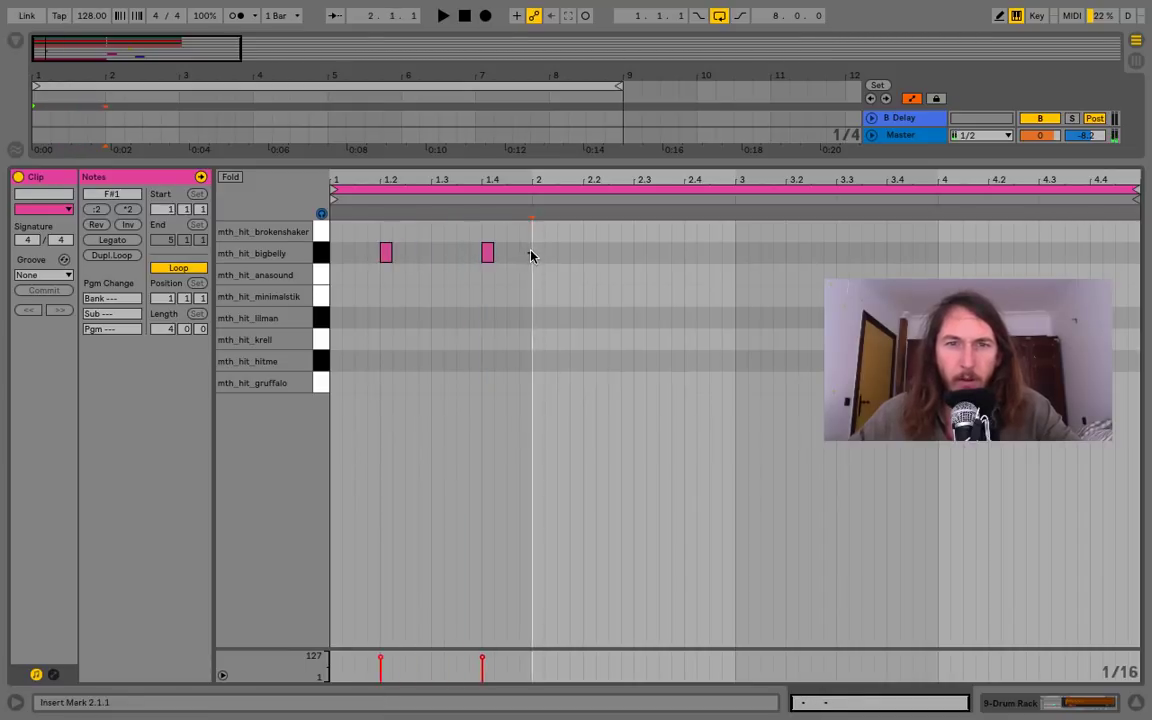
click(319, 254)
key(ctrl+d)
key(ctrl+d)
key(ctrl+d)
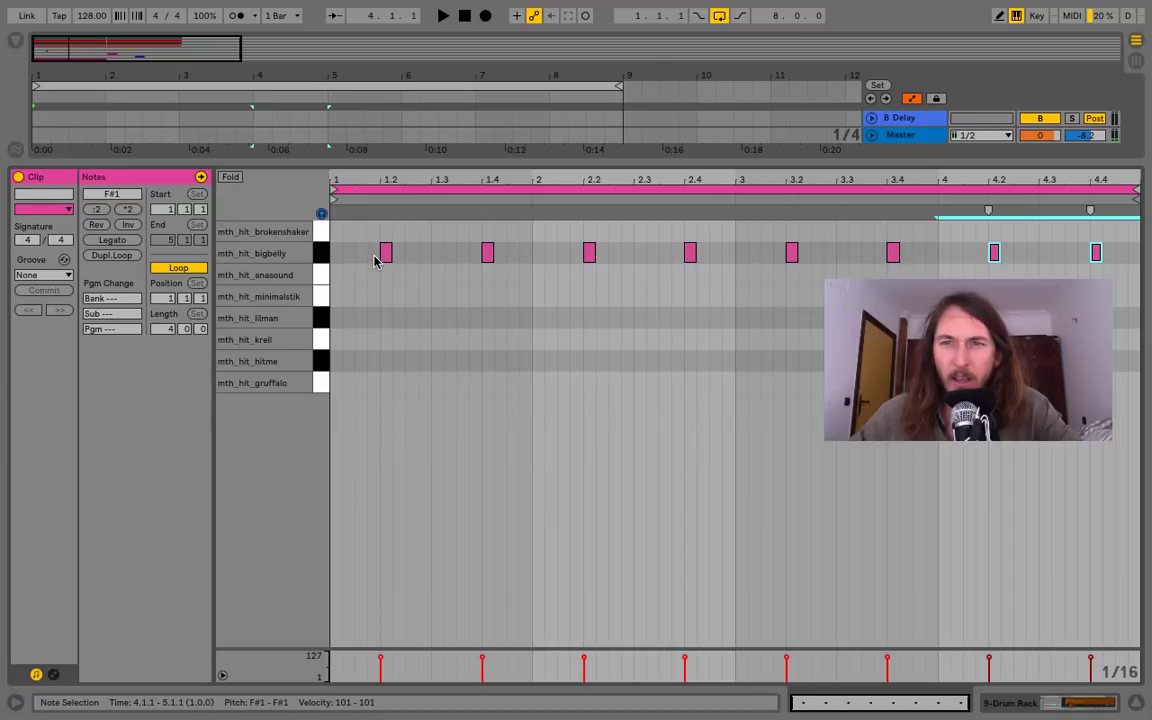
key(space)
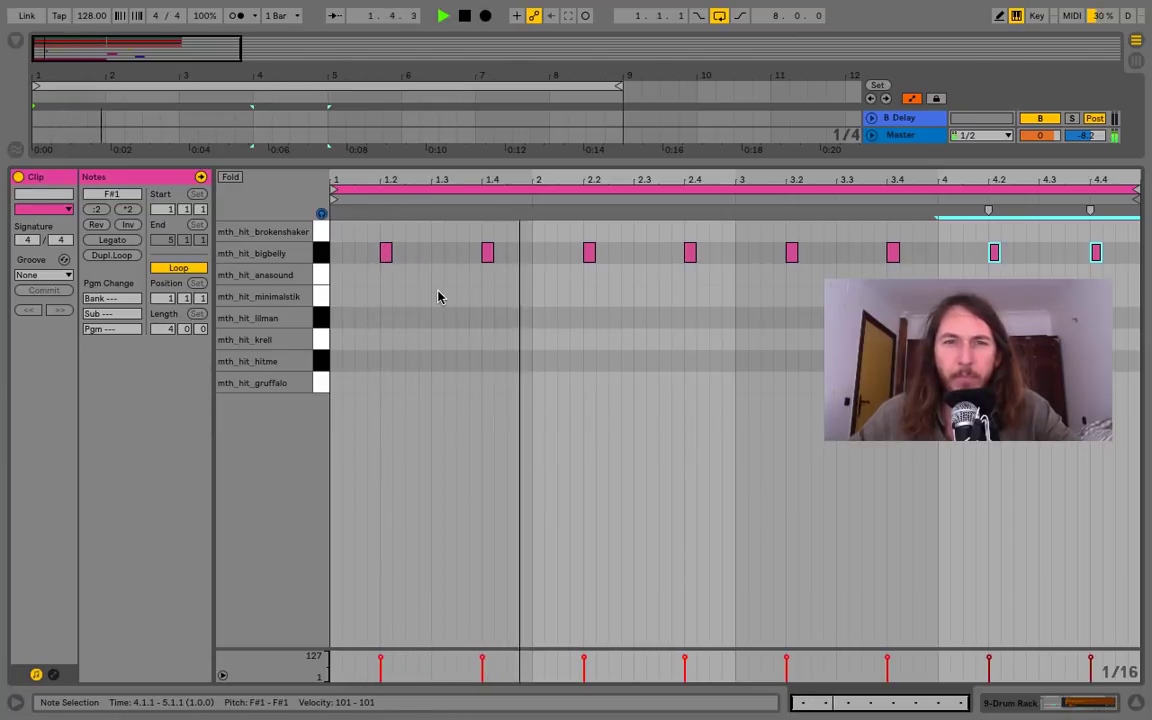
key(space)
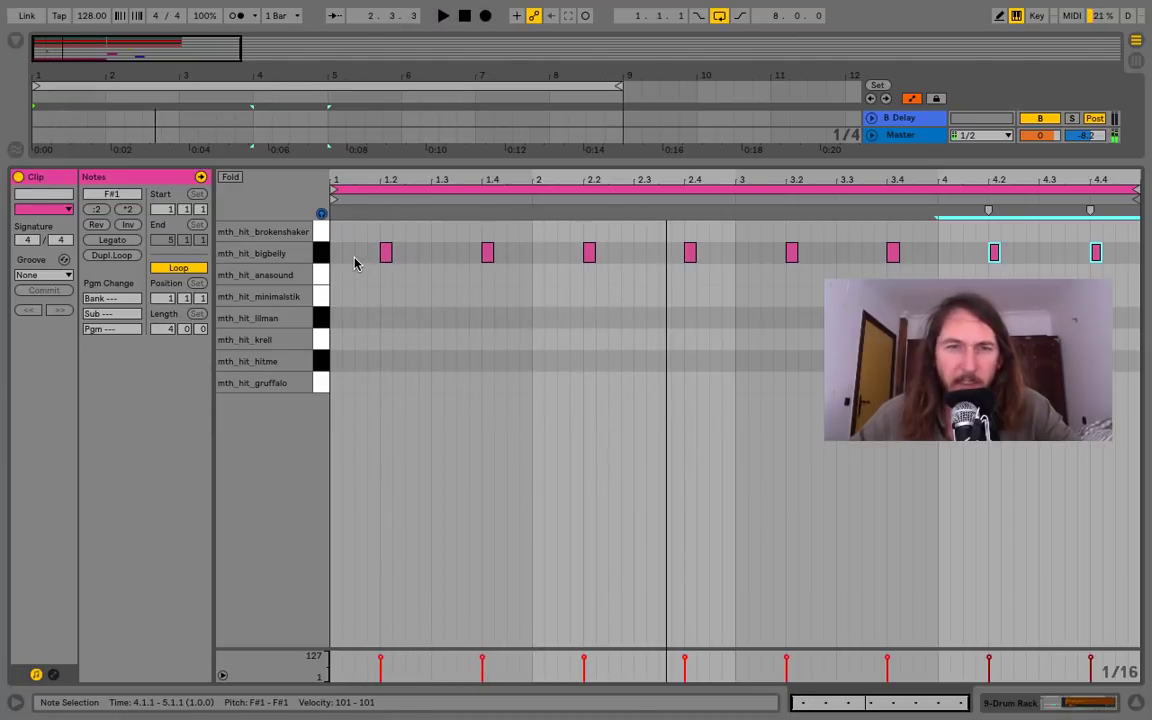
Shift all mth_hit_bigbelly notes earlier so the pattern starts at 1.1.3, and check playback
drag(335, 254, 1077, 268)
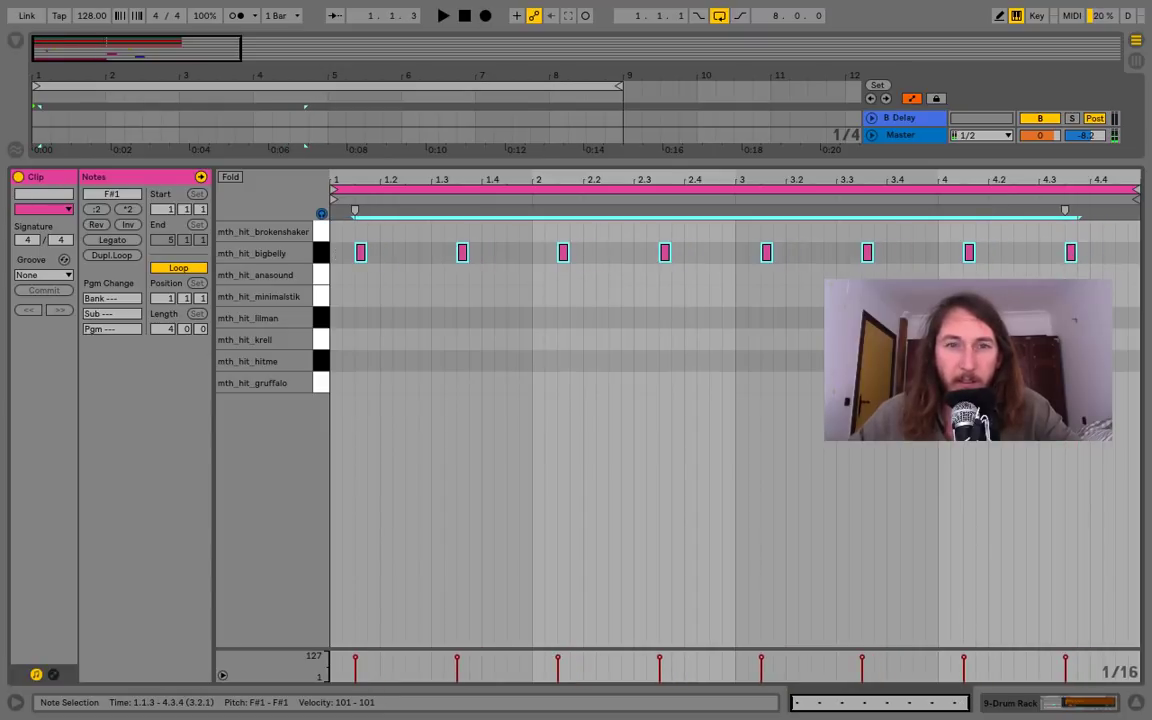
key(space)
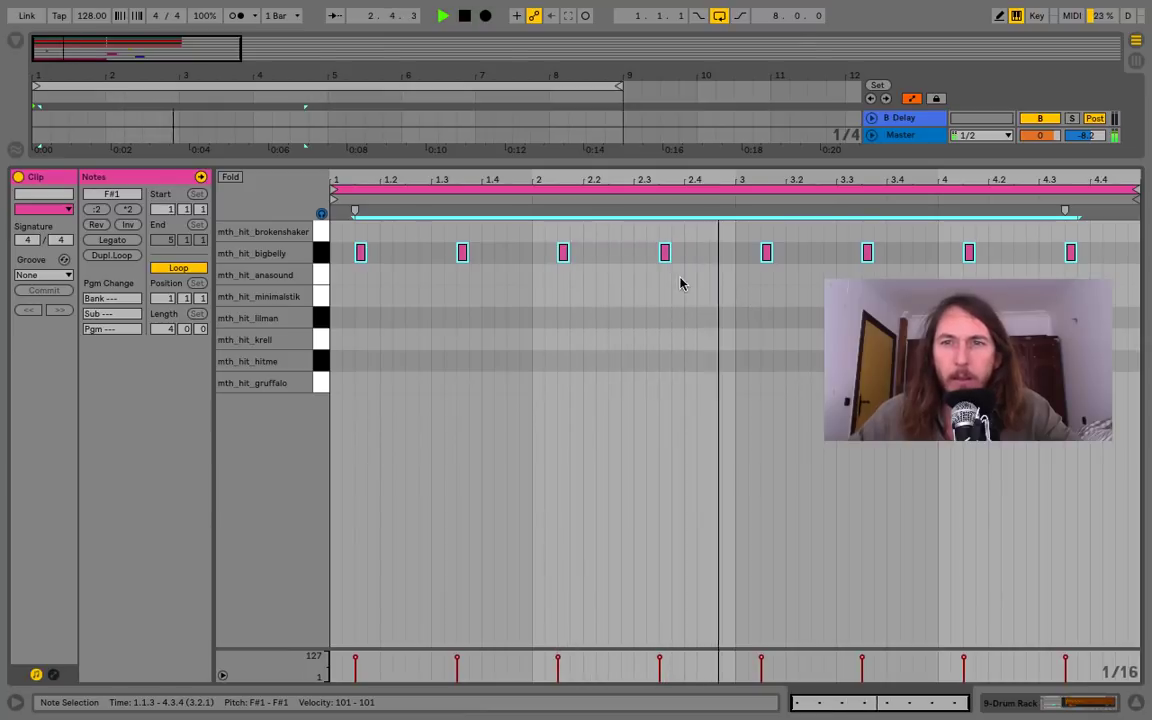
key(space)
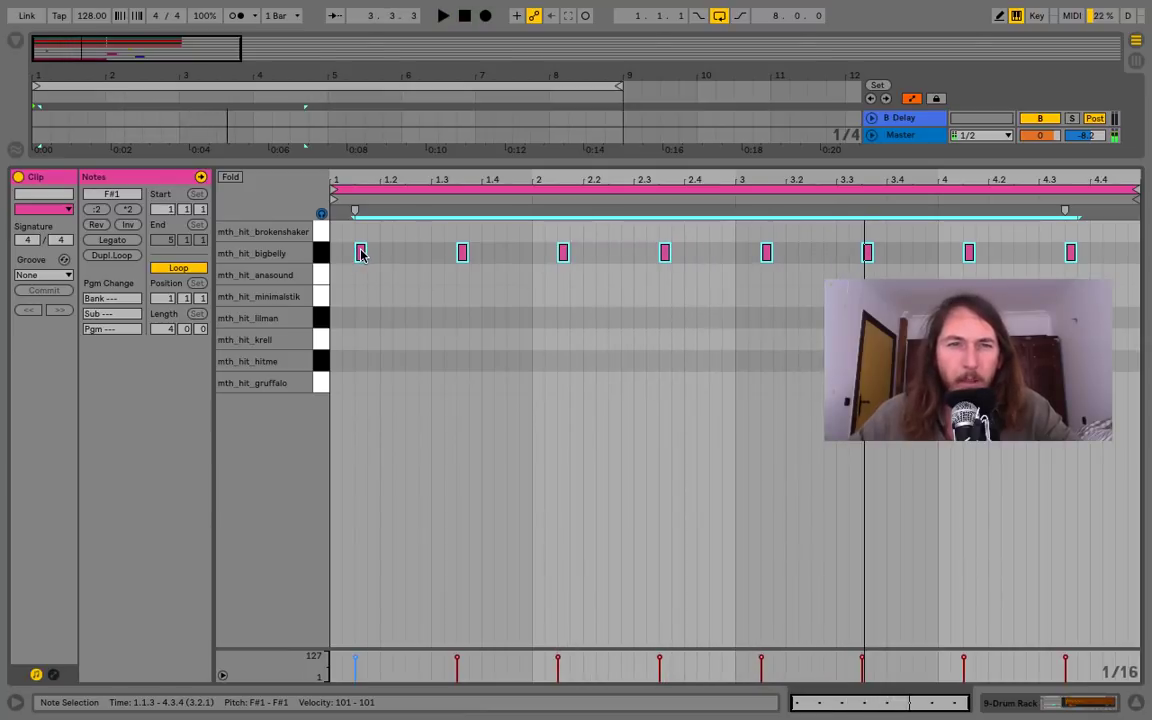
Try starting the mth_hit_bigbelly pattern at 1.1.1, undo it, and start it at 1.1.4 instead, checking playback
drag(361, 254, 336, 255)
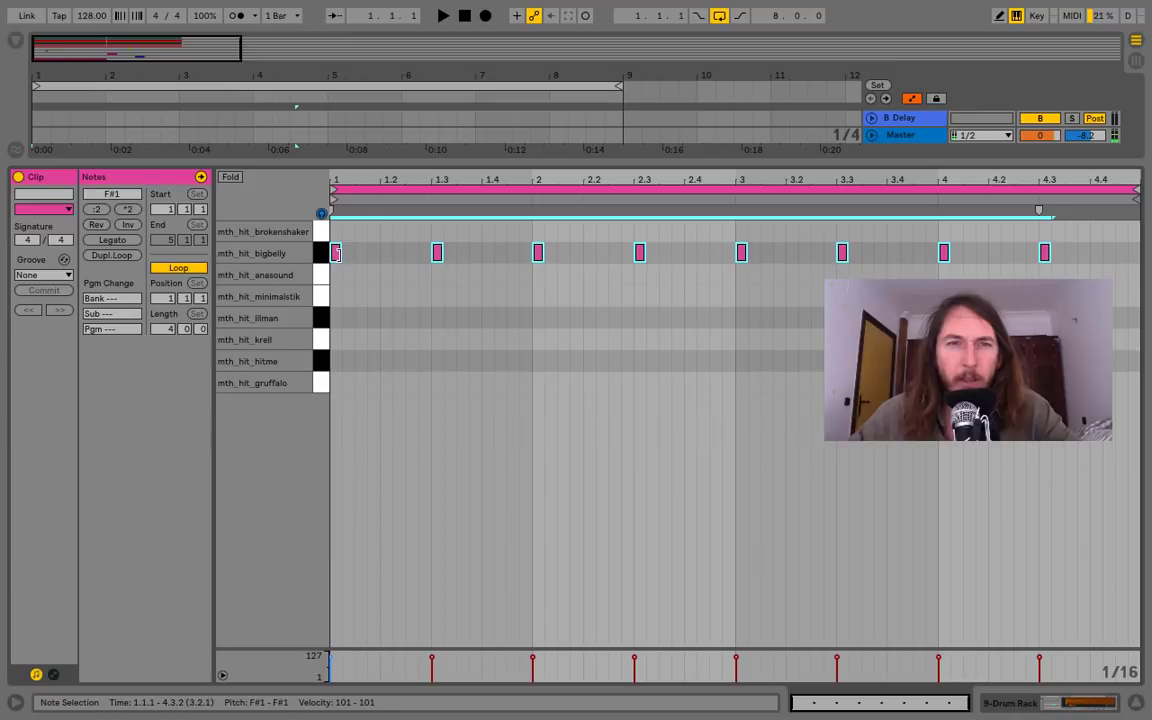
key(ctrl+z)
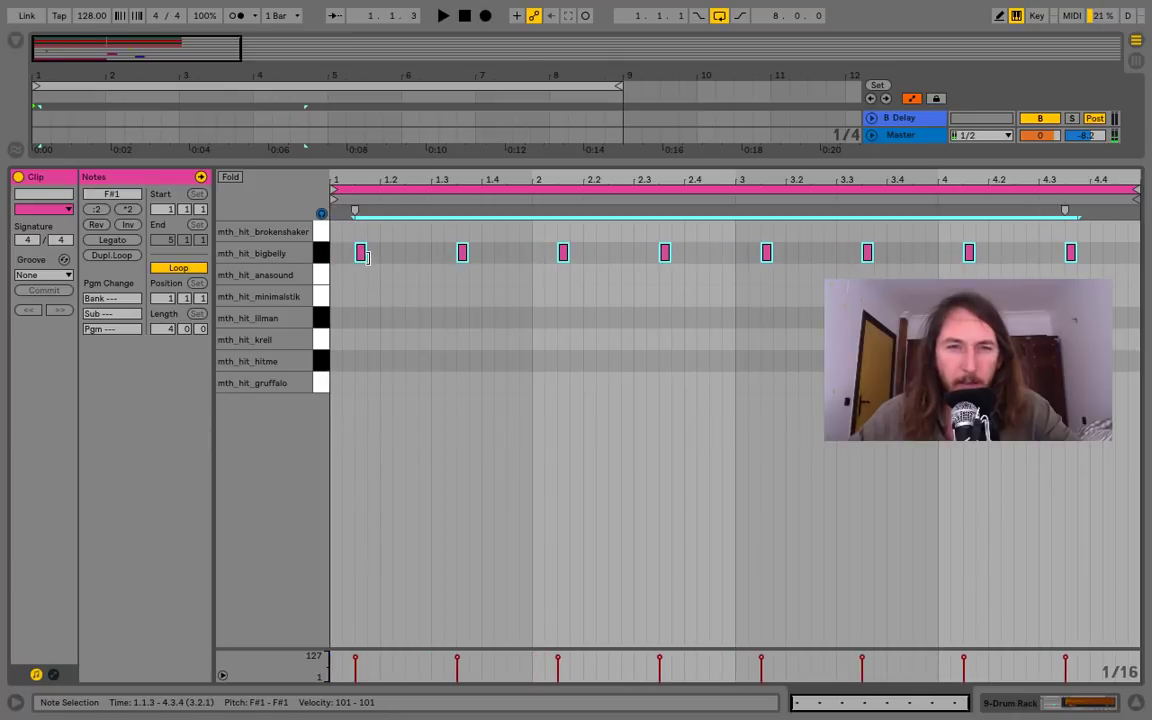
drag(364, 258, 374, 259)
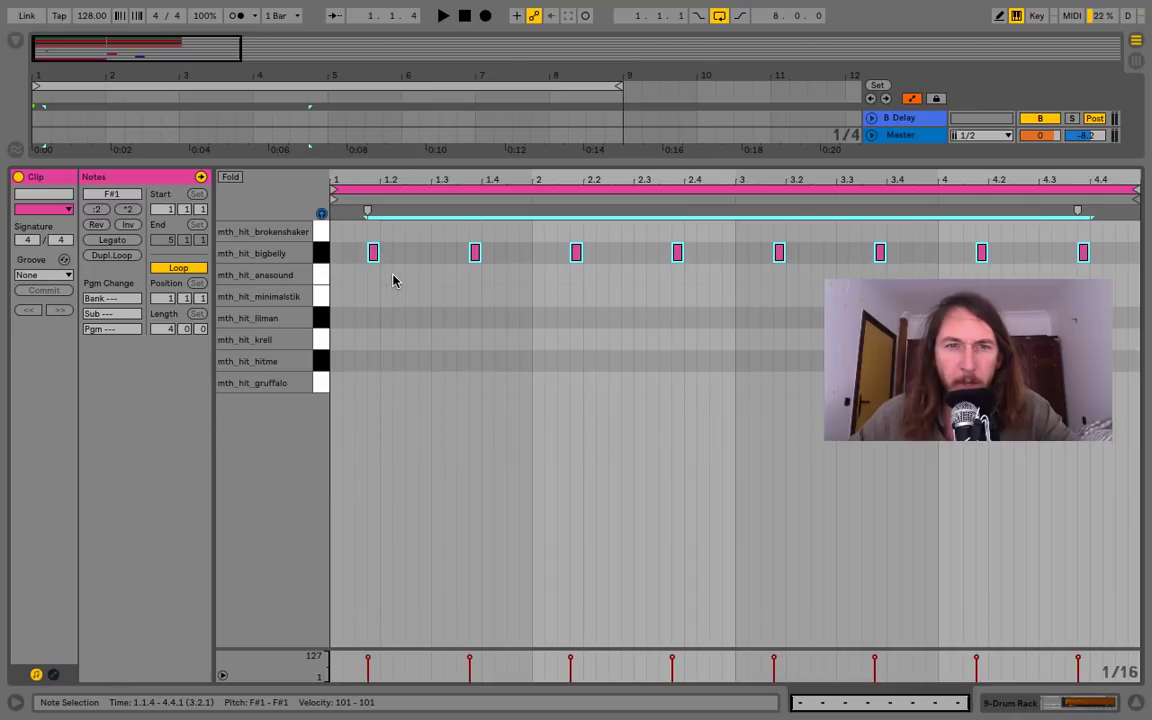
key(space)
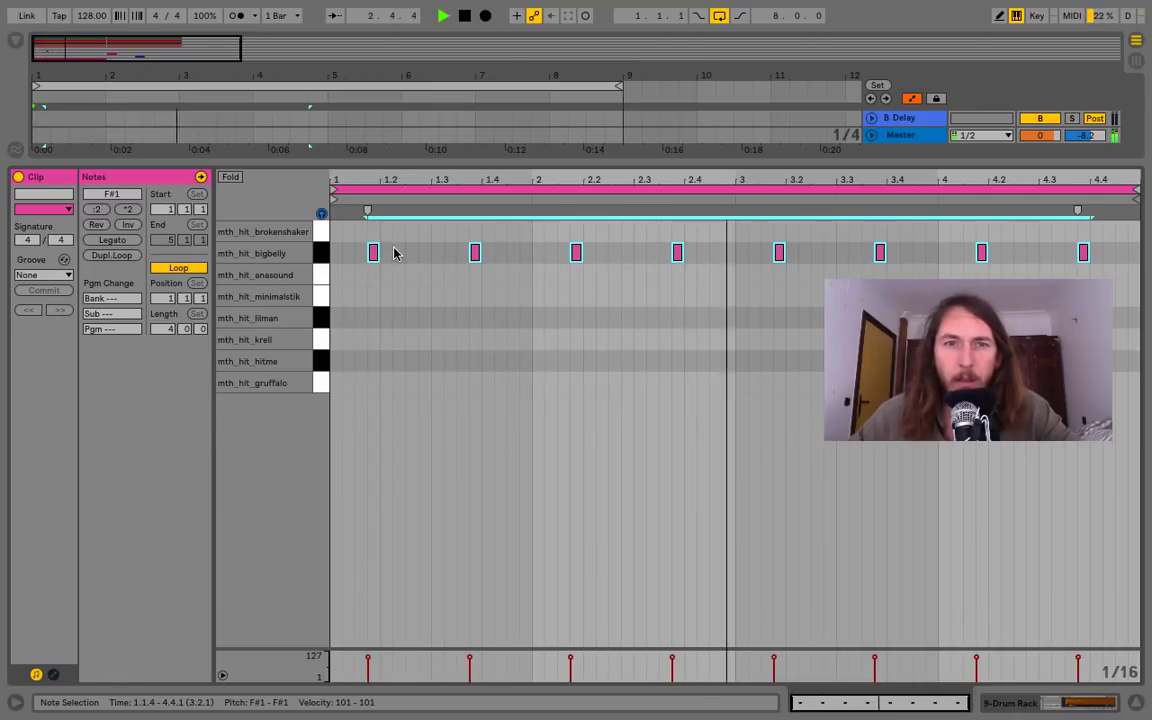
key(space)
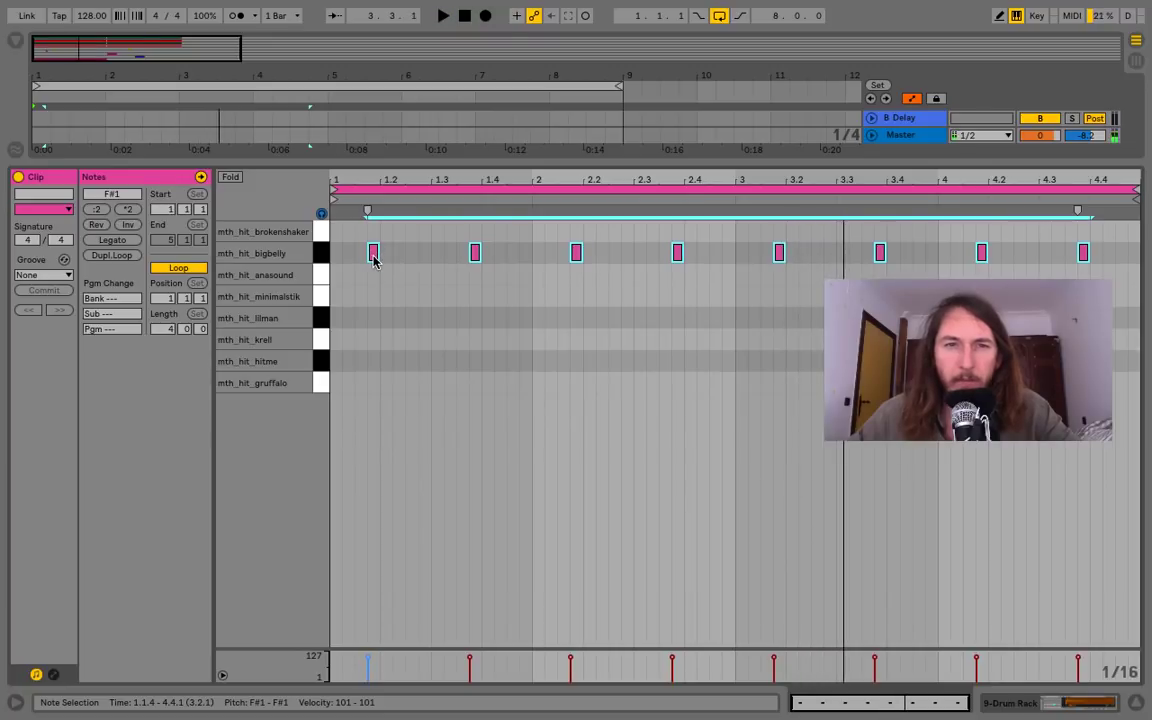
Start the mth_hit_bigbelly pattern at 1.2.2, check playback, and shift all its notes on to start at 1.2.4
mouse_move(373, 258)
mouse_down()
mouse_move(404, 274)
mouse_move(399, 253)
mouse_up()
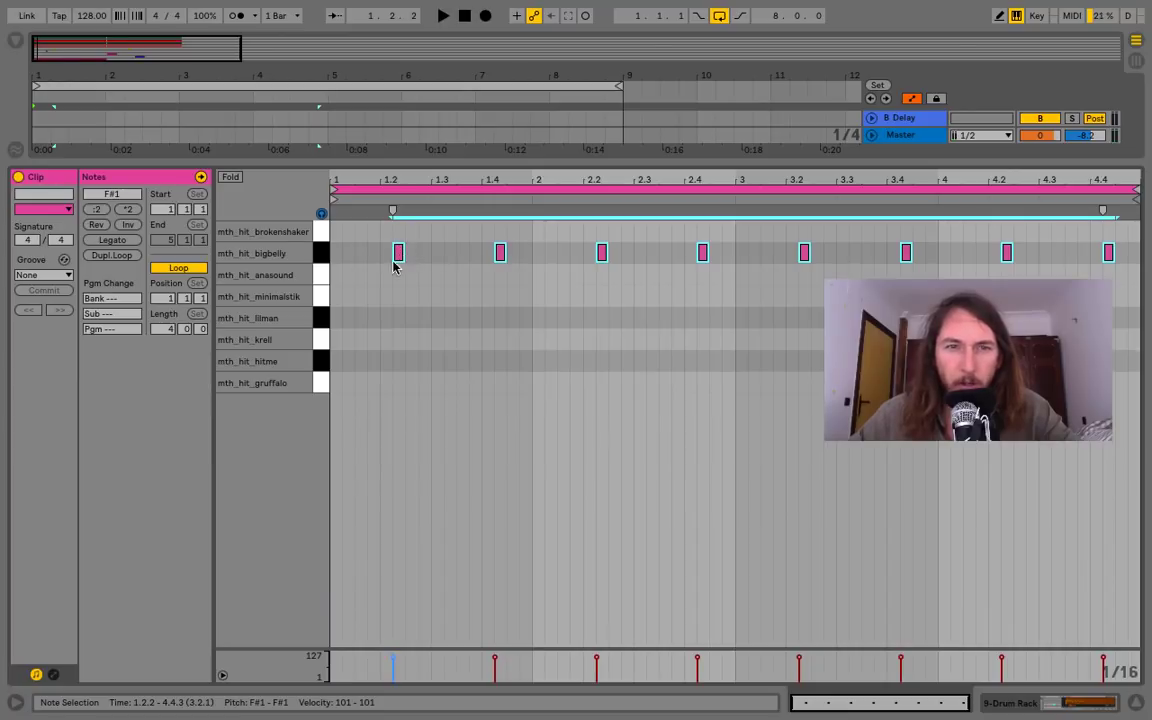
key(space)
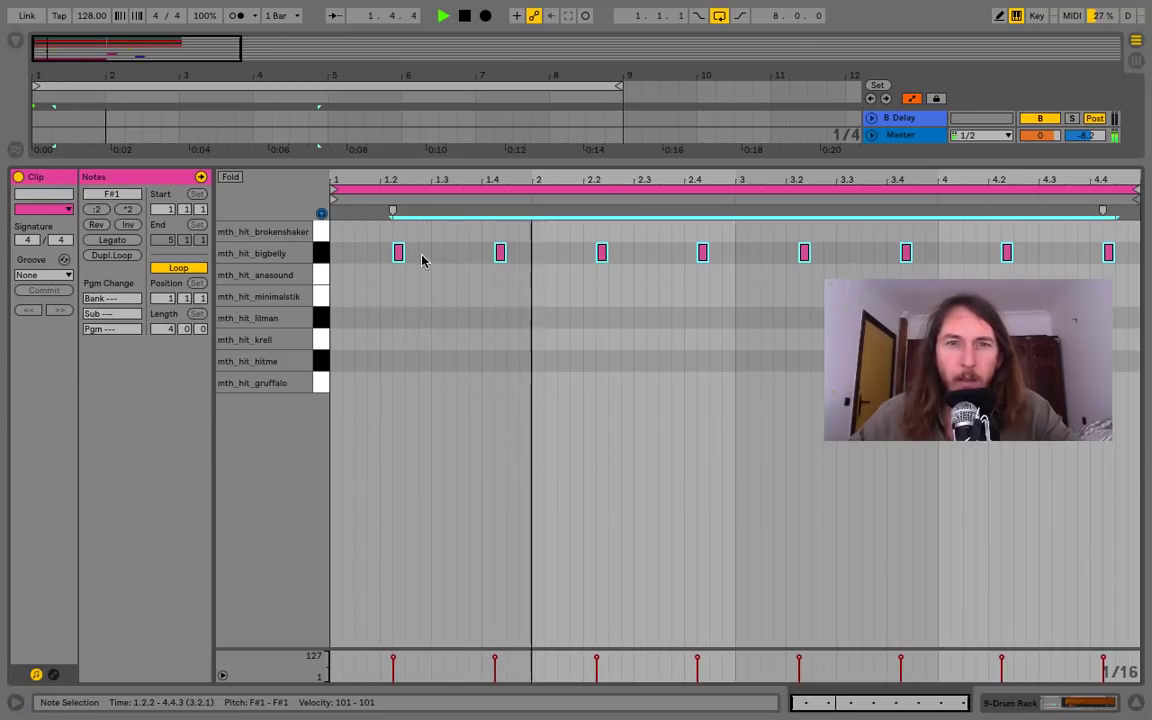
key(space)
click(405, 266)
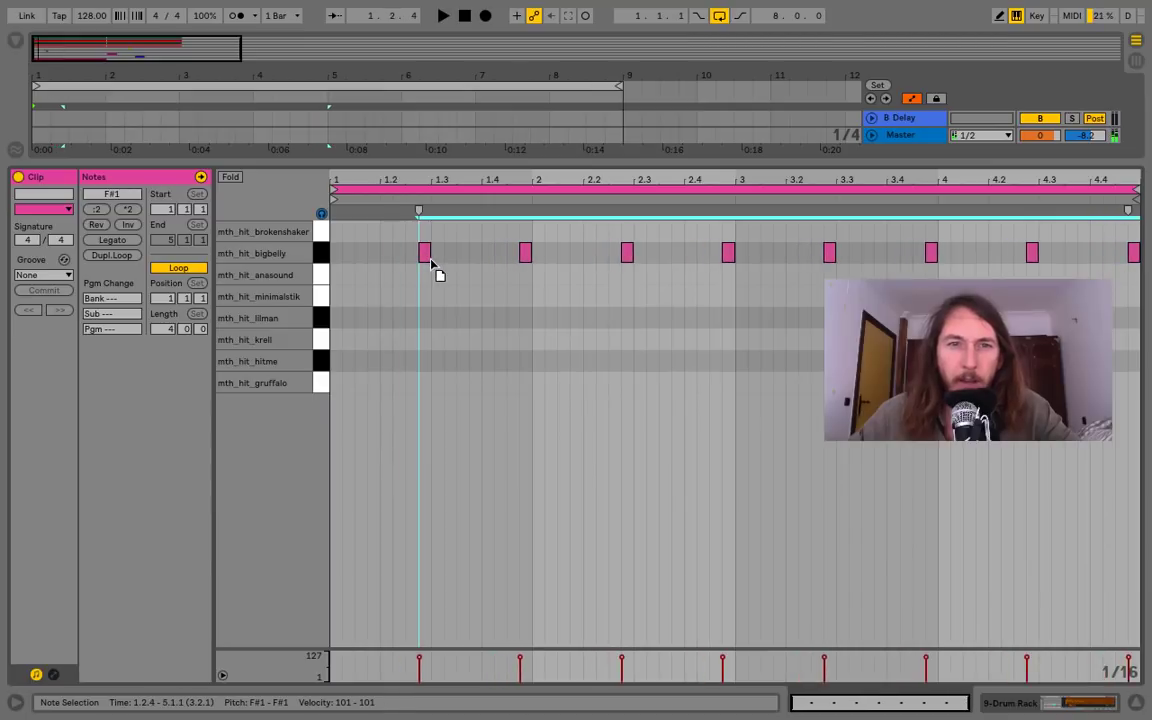
Clear the repeated mth_hit_bigbelly notes, leave a single sixteenth note on mth_hit_anasound at 1.1.3 and check playback
mouse_move(405, 263)
mouse_down()
mouse_move(440, 268)
mouse_move(366, 274)
mouse_move(357, 245)
mouse_move(1085, 321)
mouse_up()
key(Delete)
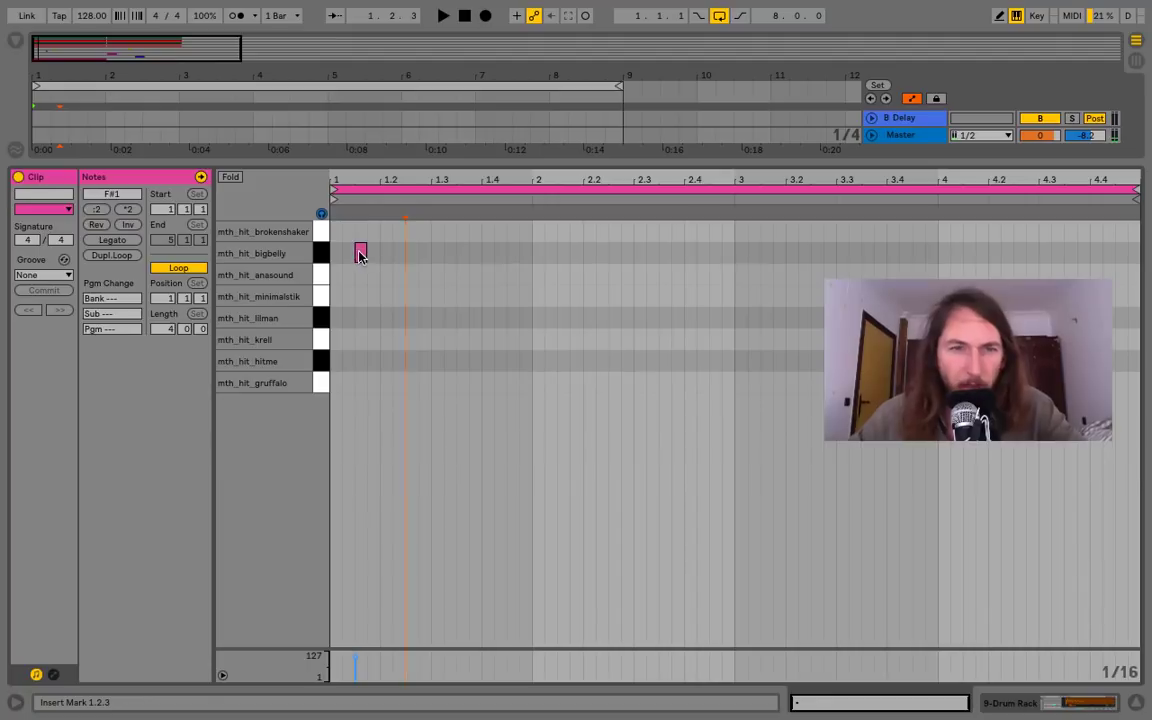
drag(360, 254, 361, 277)
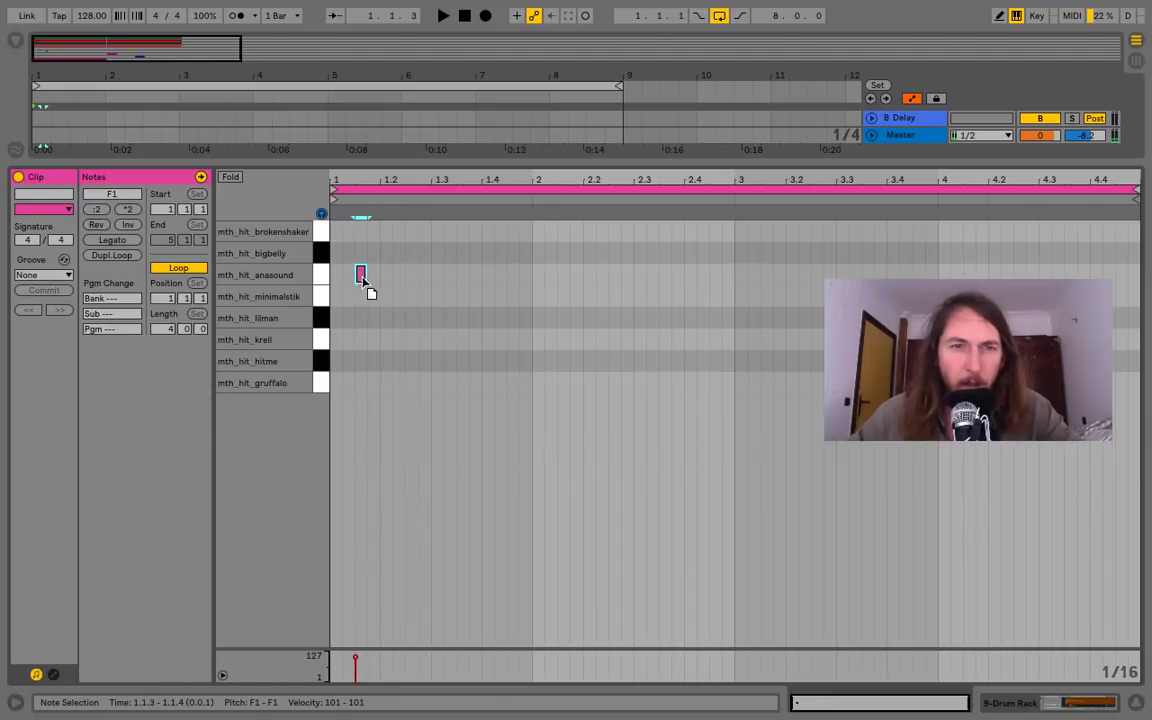
key(space)
key(space)
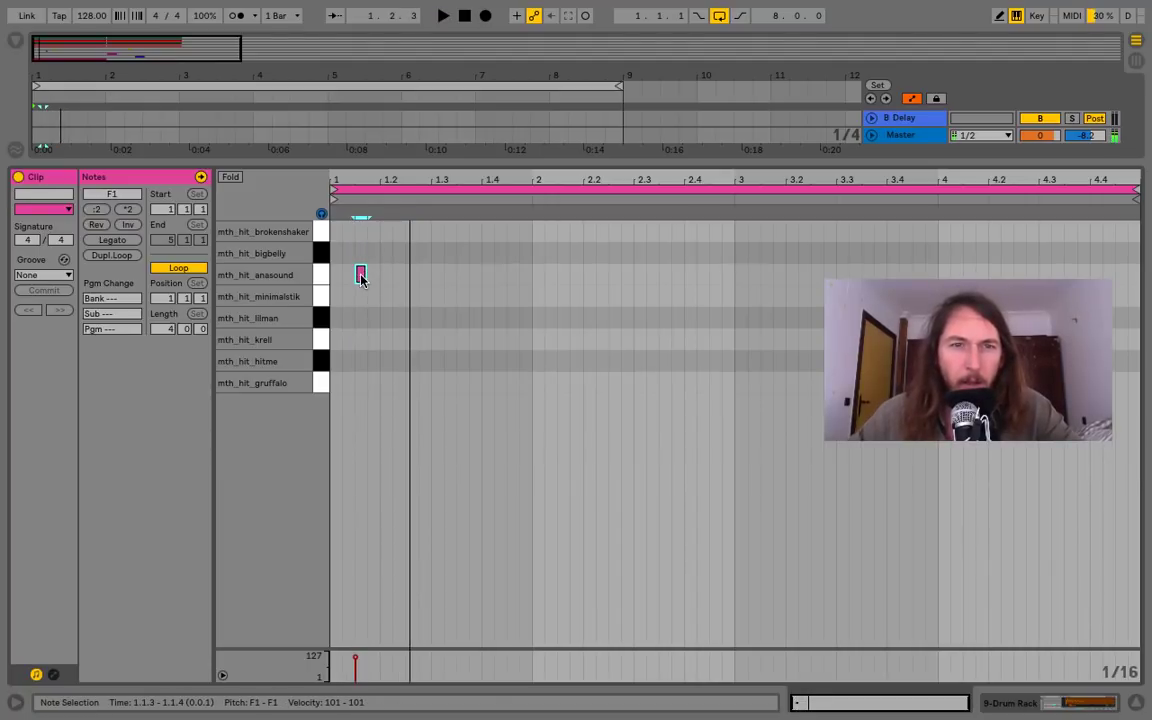
Return to the Drum Rack's devices, unsolo the mth_hit_bigbelly pad and set the mth_hit_anasound sampler's volume to -13.1 dB
click(1136, 706)
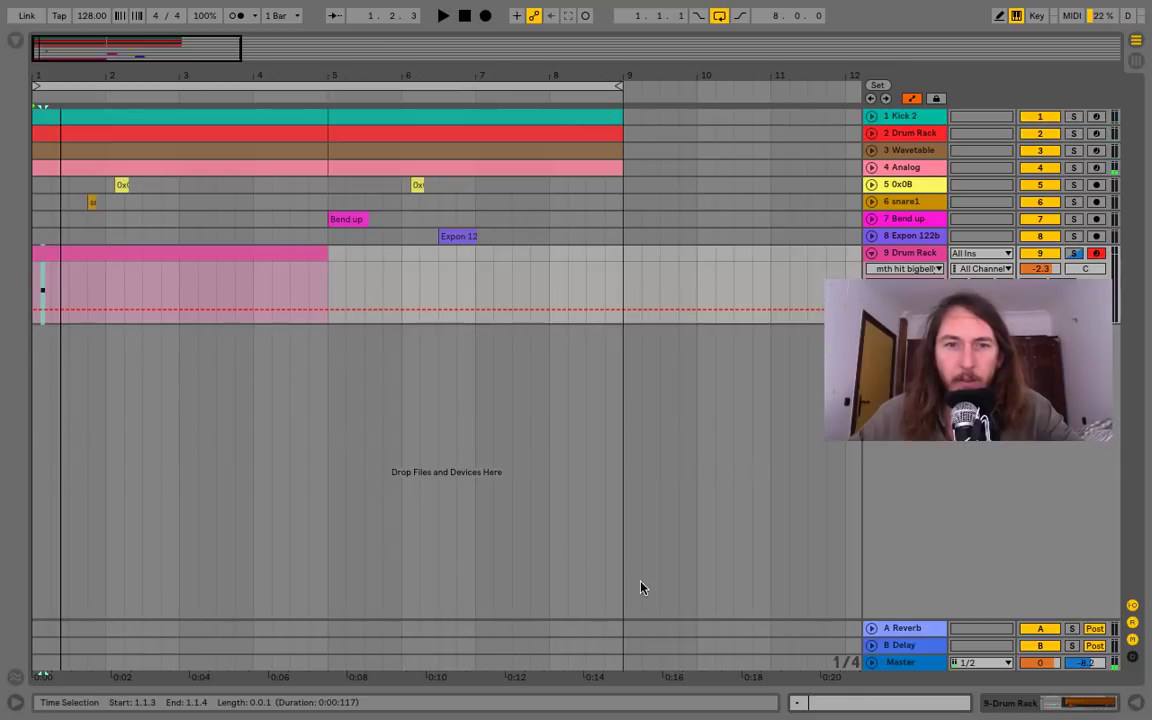
double_click(936, 255)
key(space)
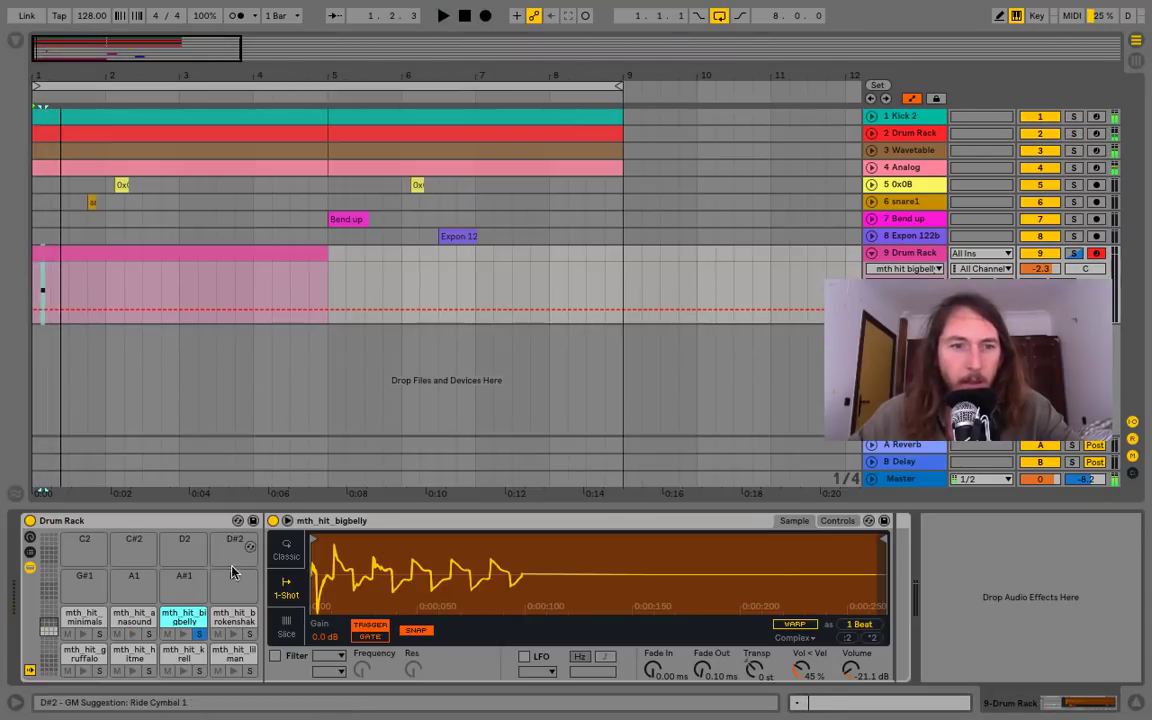
click(133, 617)
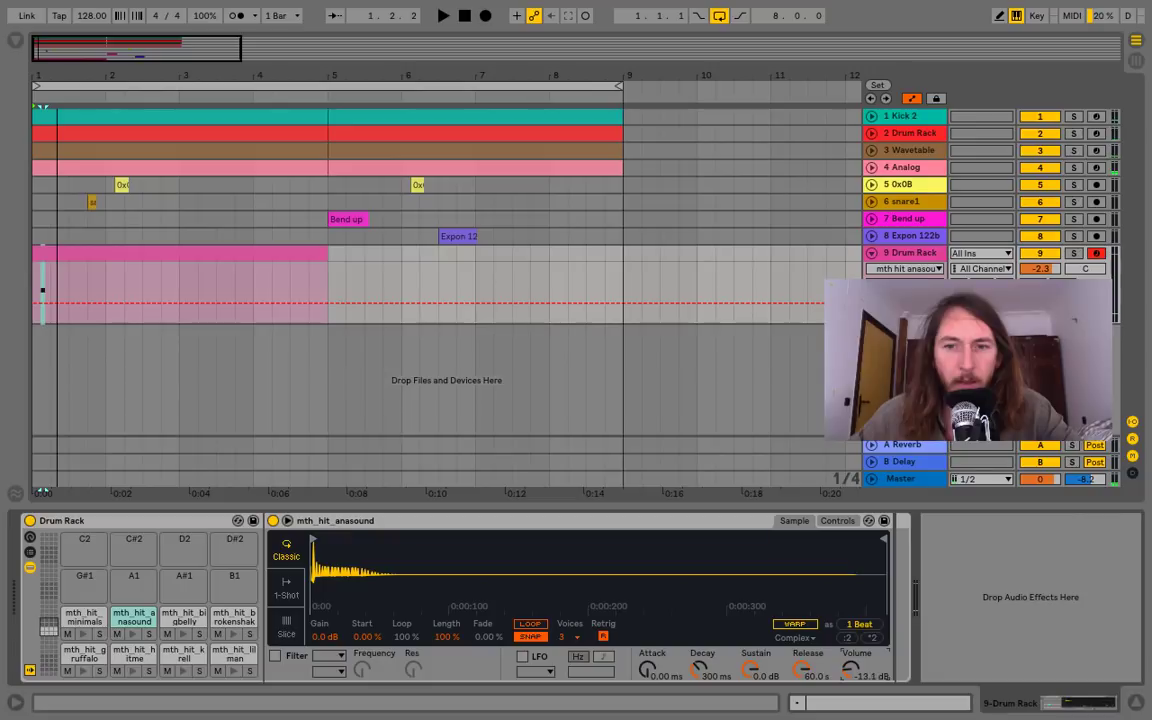
Reopen the Drum Rack clip, move the note at 1.1.3 down to mth_hit_minimalstik and start playback
double_click(65, 253)
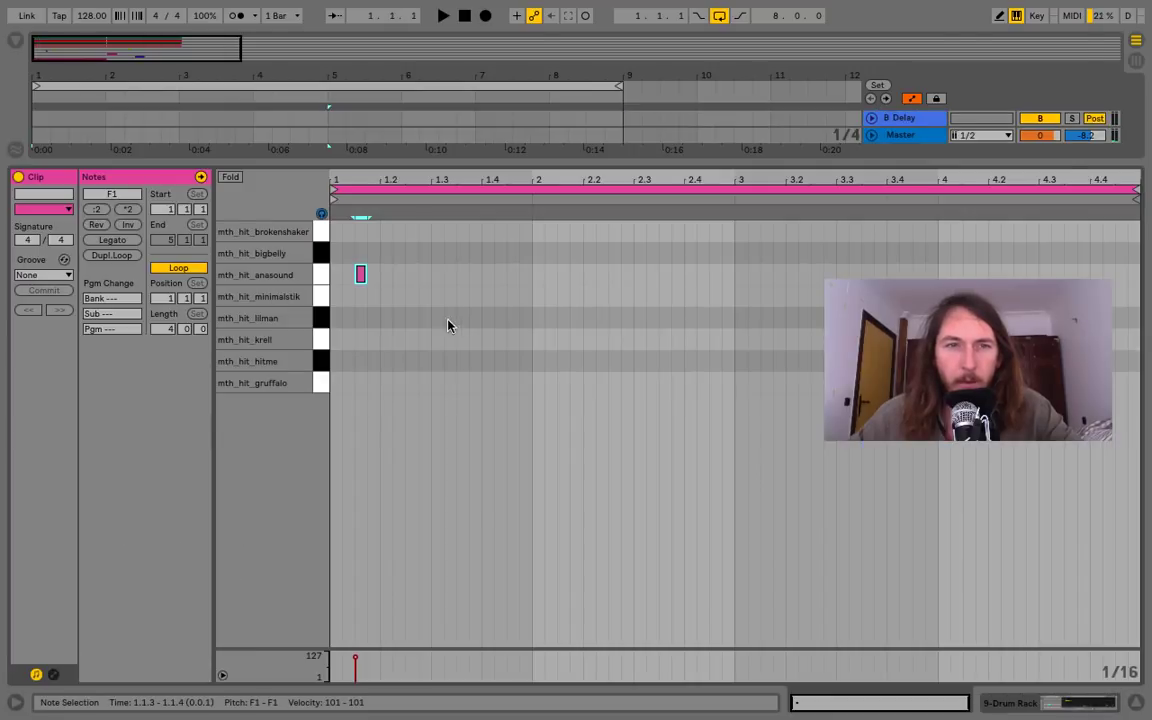
mouse_move(362, 280)
mouse_down()
mouse_move(358, 298)
mouse_move(373, 299)
mouse_move(362, 300)
mouse_up()
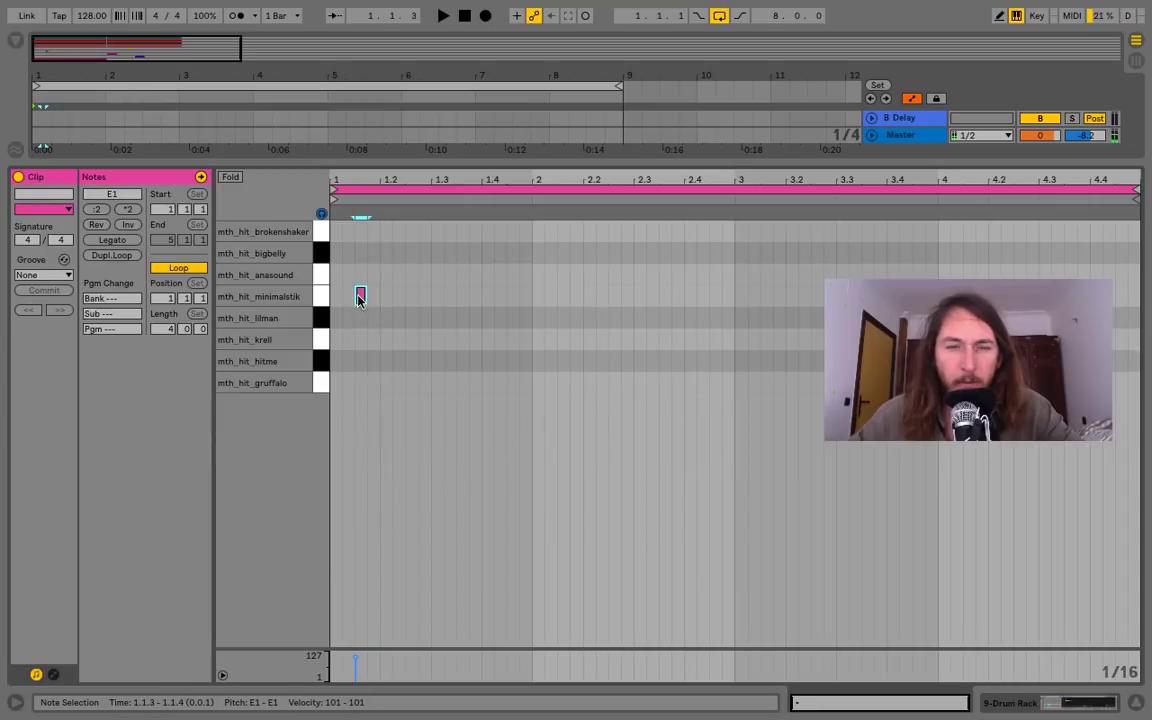
key(space)
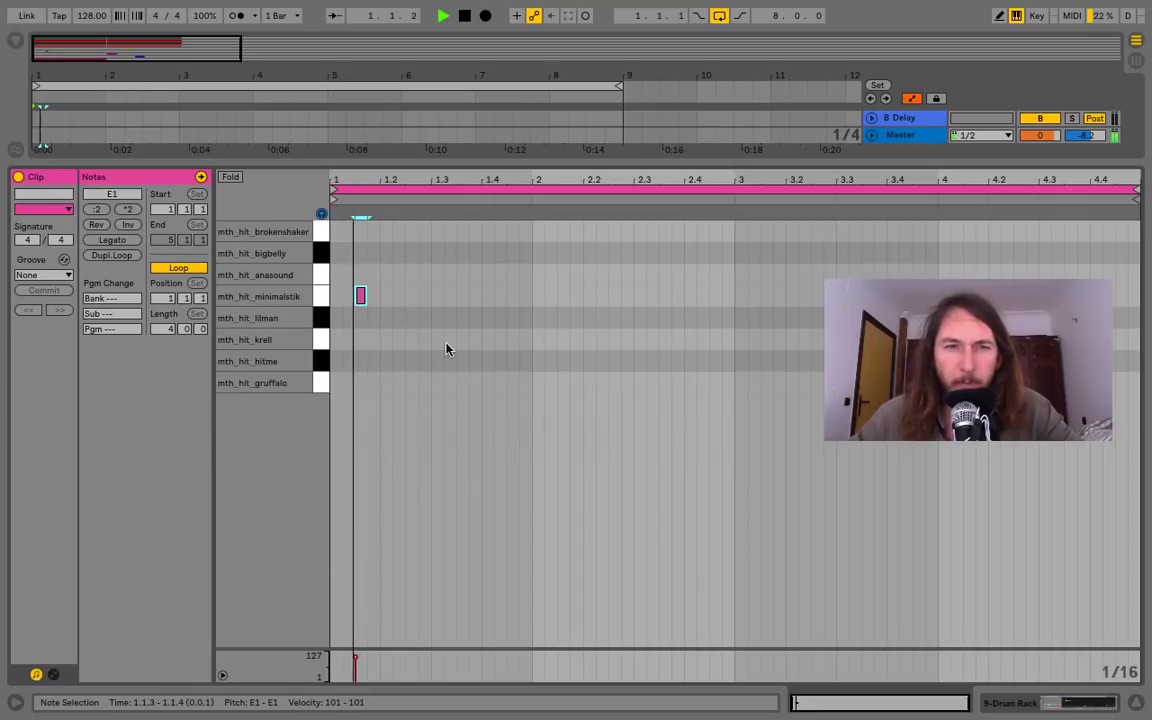
During playback, add a note at 1.3.4, trying it on mth_hit_krell and mth_hit_hitme before settling on mth_hit_gruffalo
double_click(475, 341)
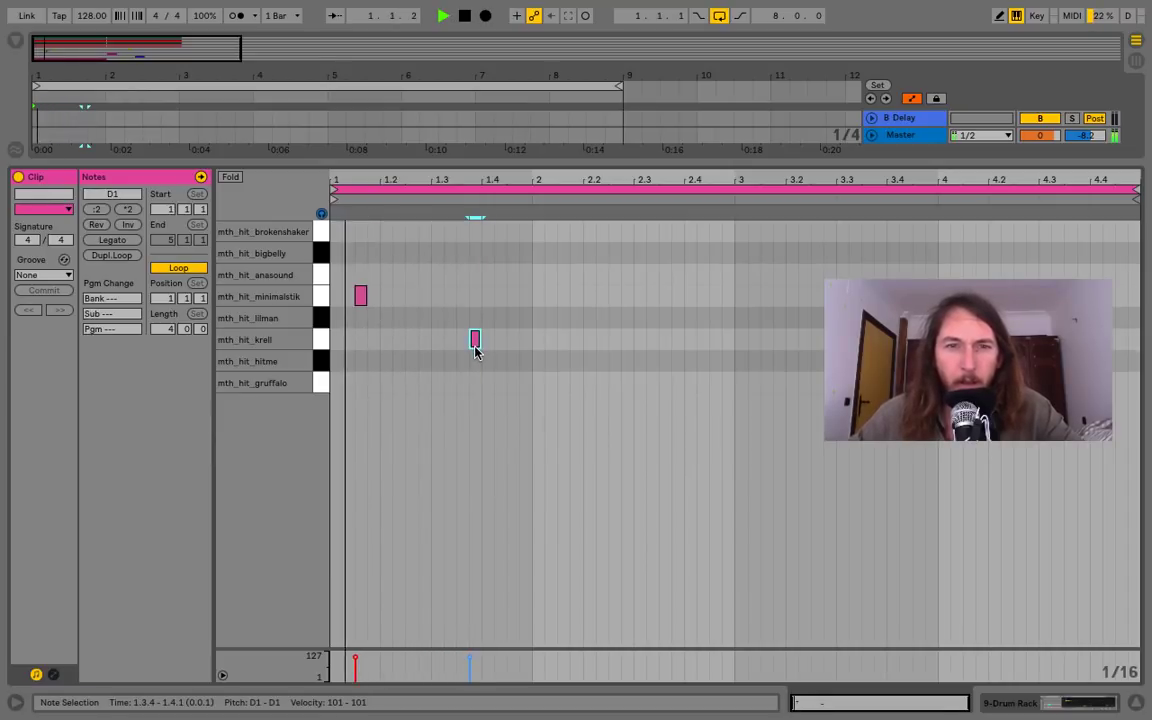
drag(476, 346, 475, 368)
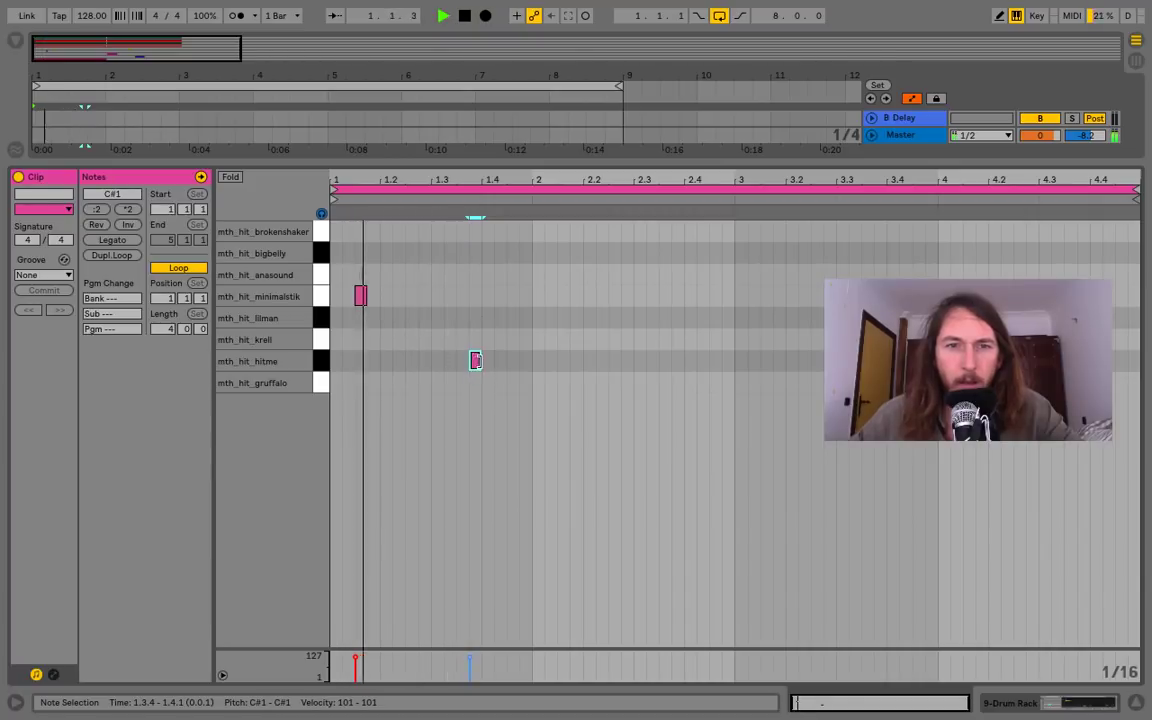
drag(475, 361, 475, 383)
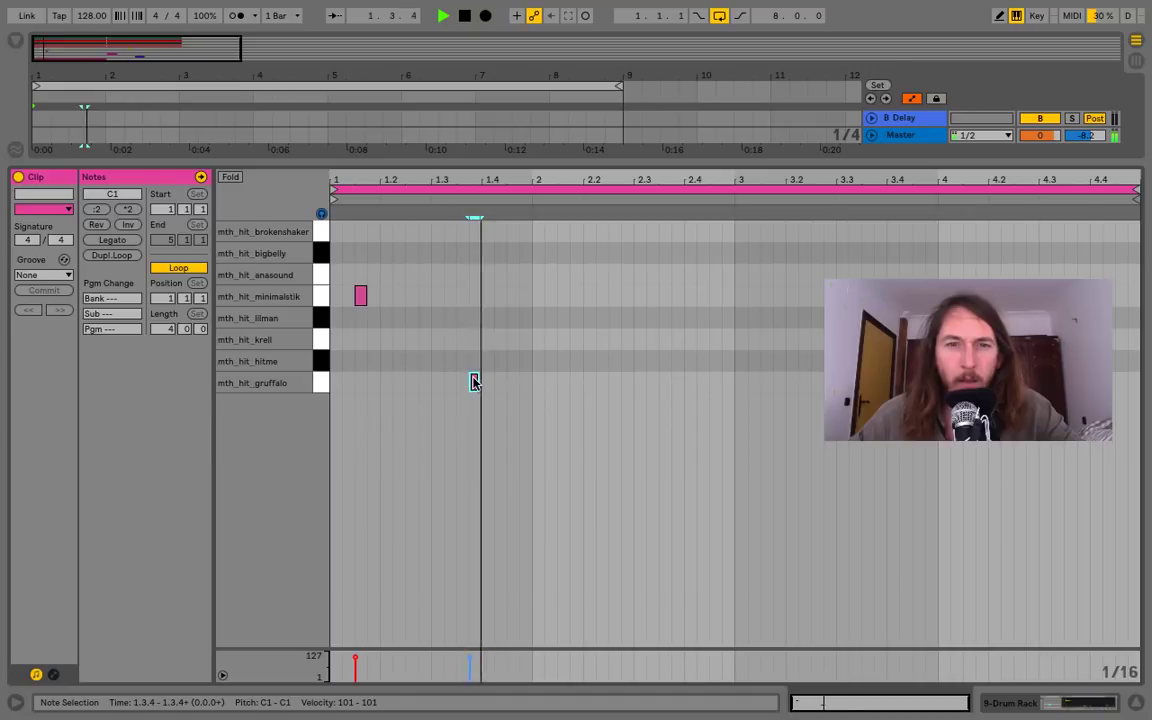
key(space)
Add a sixteenth note on mth_hit_krell in bar two and nudge it to 2.2.2
click(570, 337)
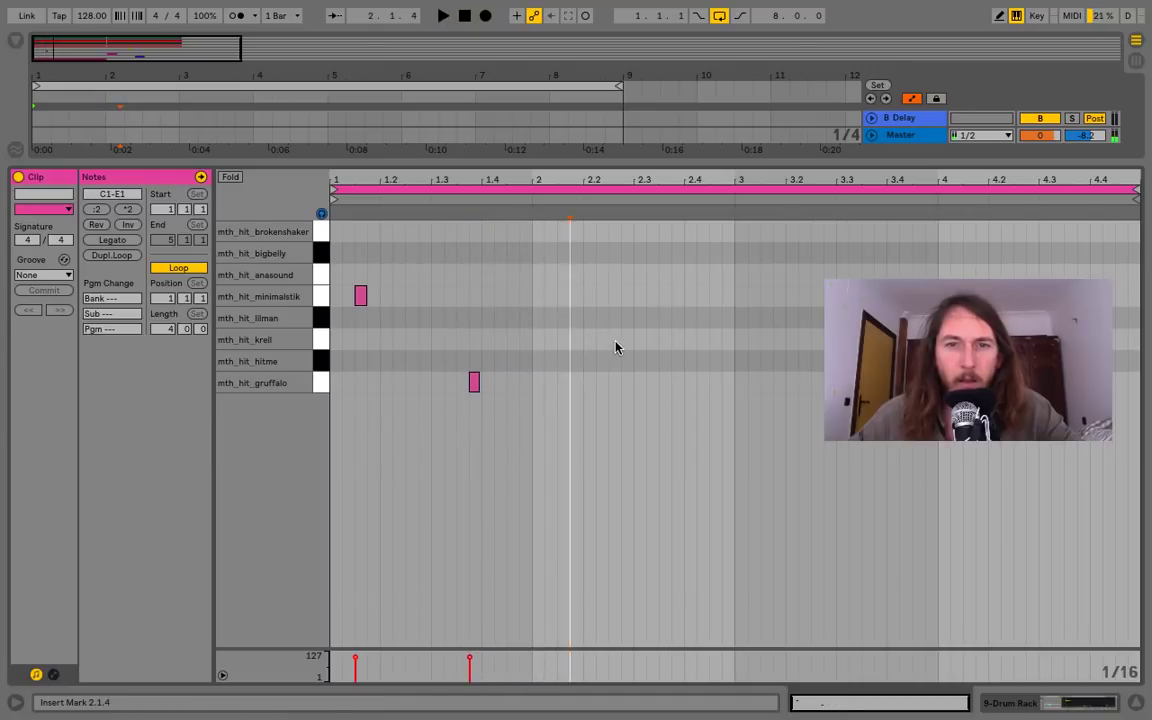
double_click(614, 340)
key(Left)
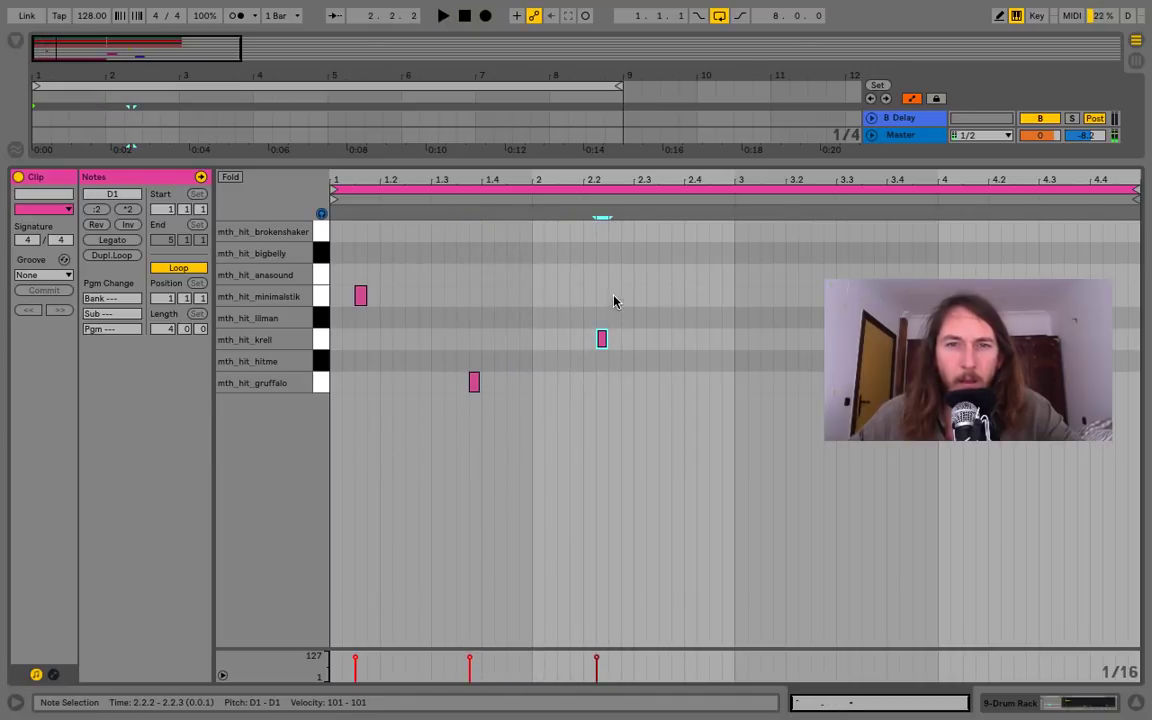
Add a sixteenth note on mth_hit_bigbelly at 2.3.4 and play back the pattern
double_click(677, 252)
key(space)
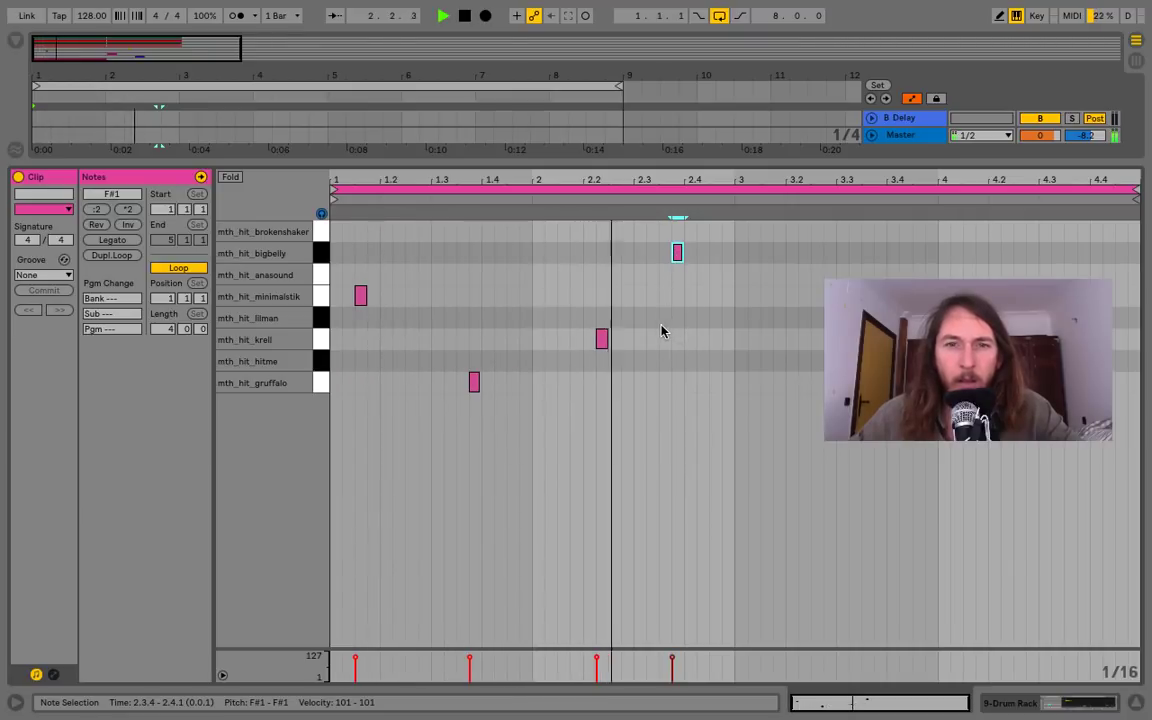
key(space)
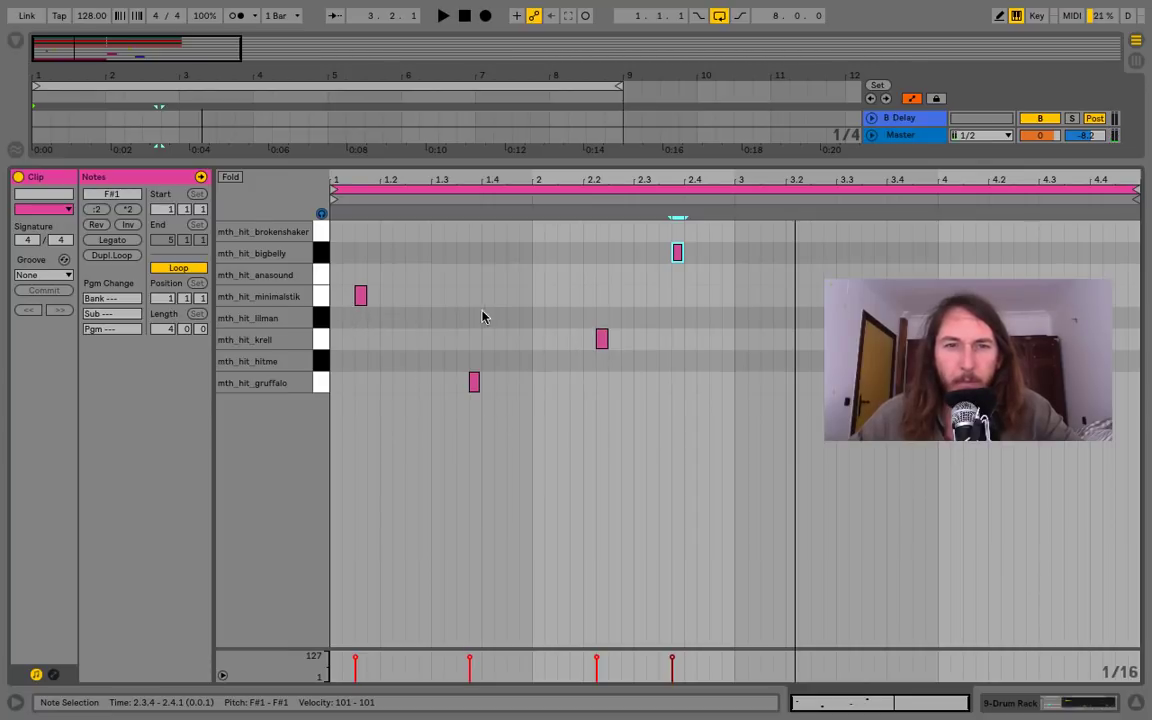
Select all the notes in bars one and two and duplicate them into bars three and four
drag(383, 277, 325, 303)
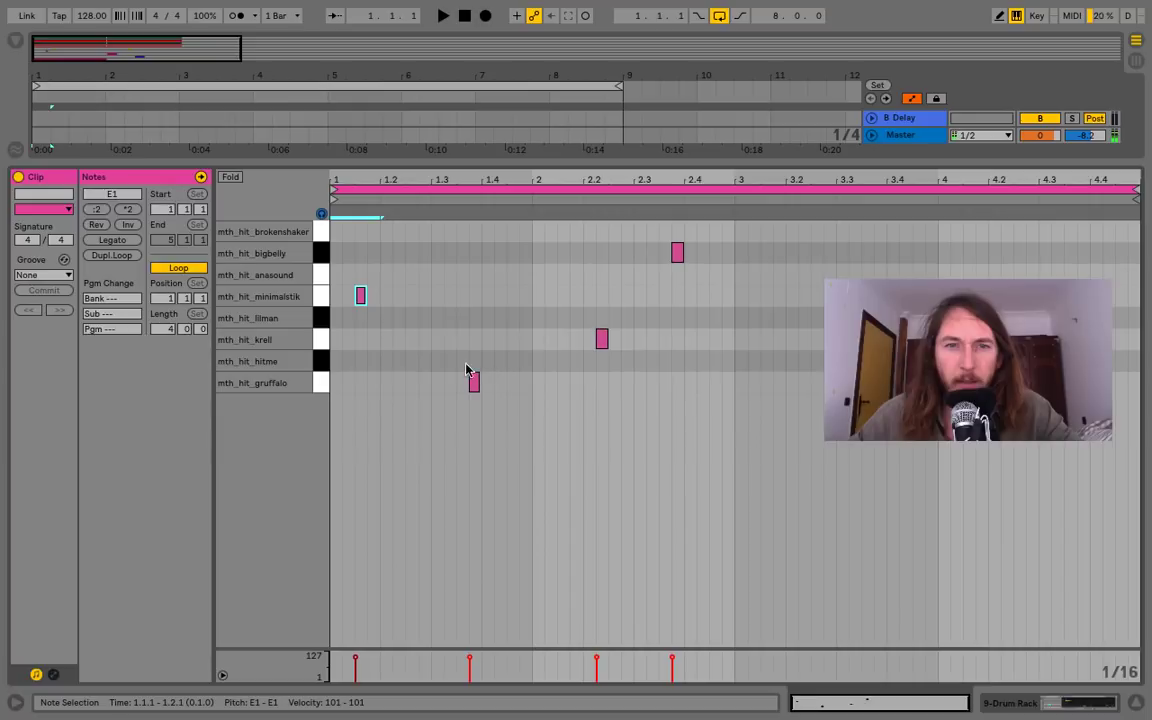
drag(426, 365, 477, 394)
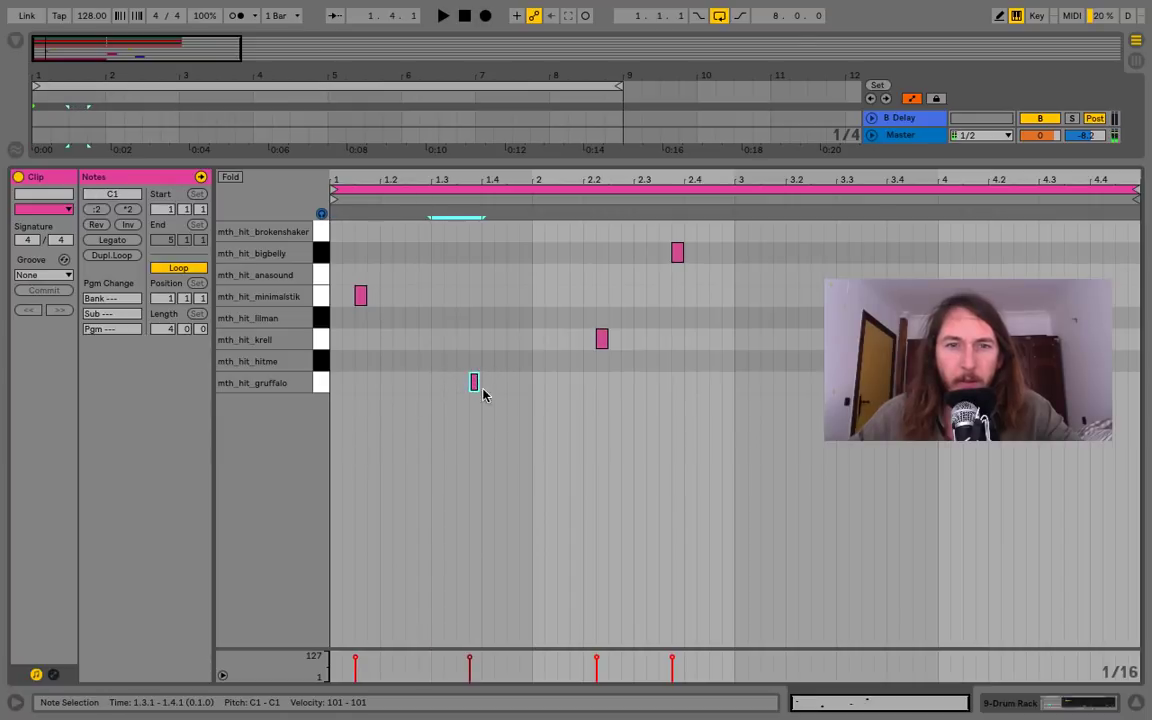
drag(635, 250, 683, 272)
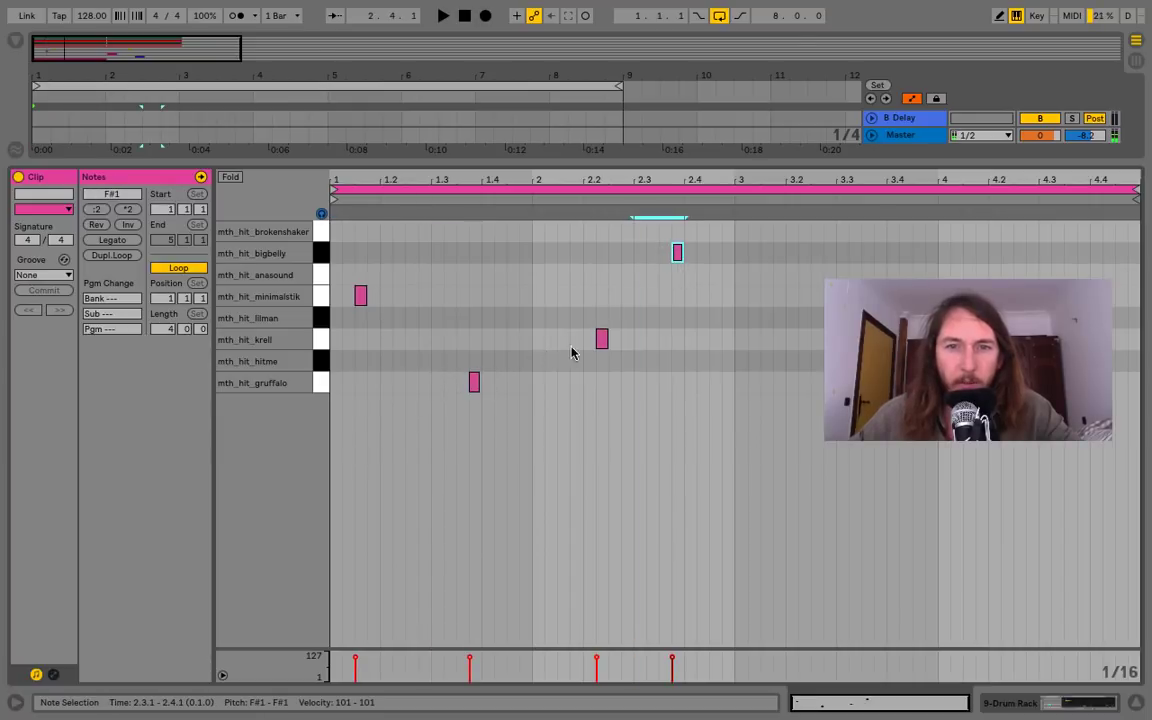
drag(586, 324, 607, 350)
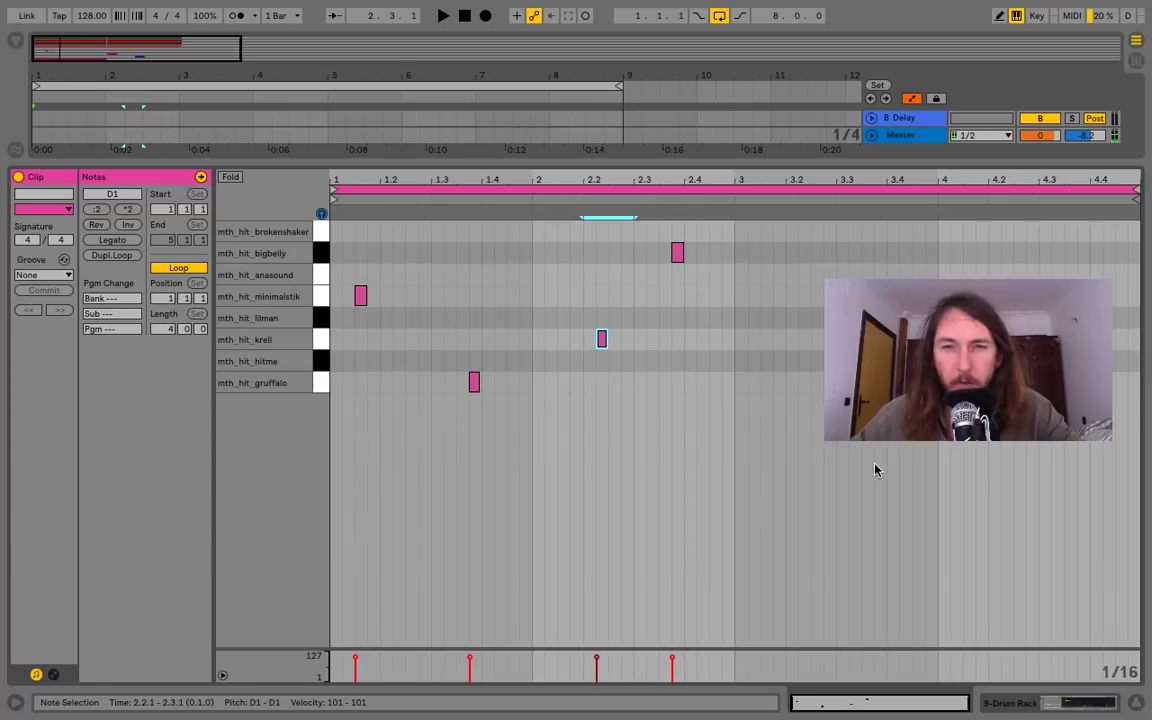
drag(737, 382, 221, 197)
key(ctrl+d)
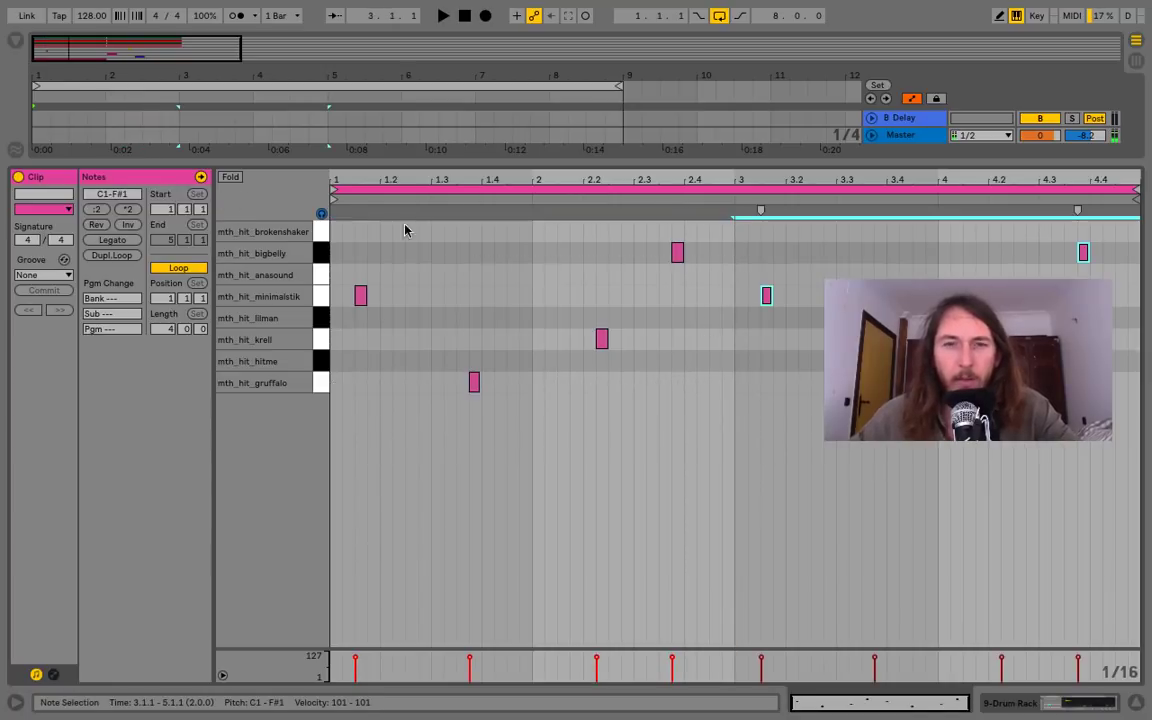
Move the four duplicated notes, in order, to mth_hit_anasound, mth_hit_lilman, mth_hit_brokenshaker and mth_hit_hitme
click(770, 297)
click(787, 296)
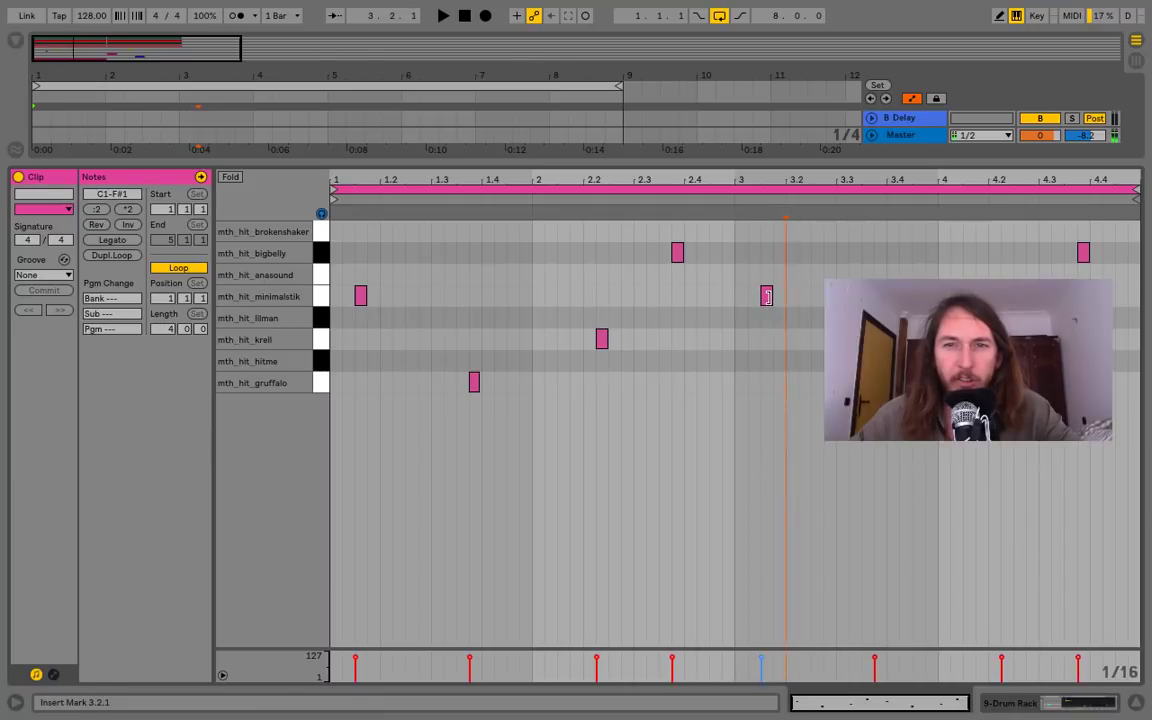
drag(767, 296, 767, 285)
click(766, 277)
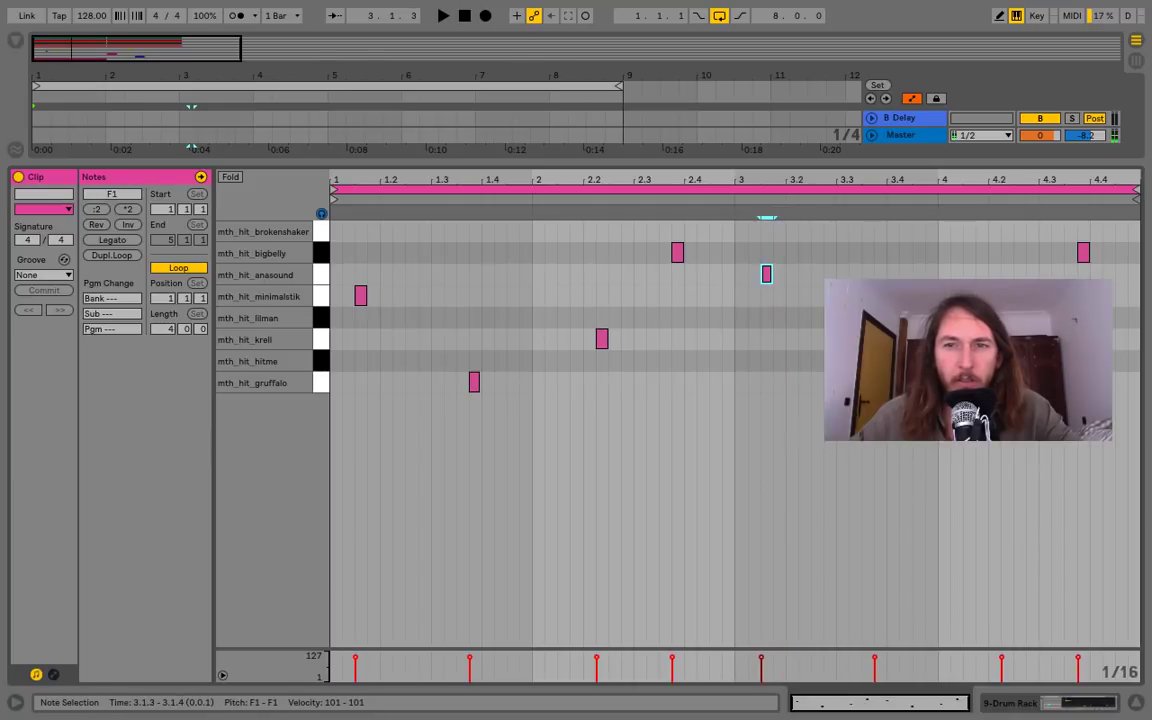
drag(880, 383, 880, 364)
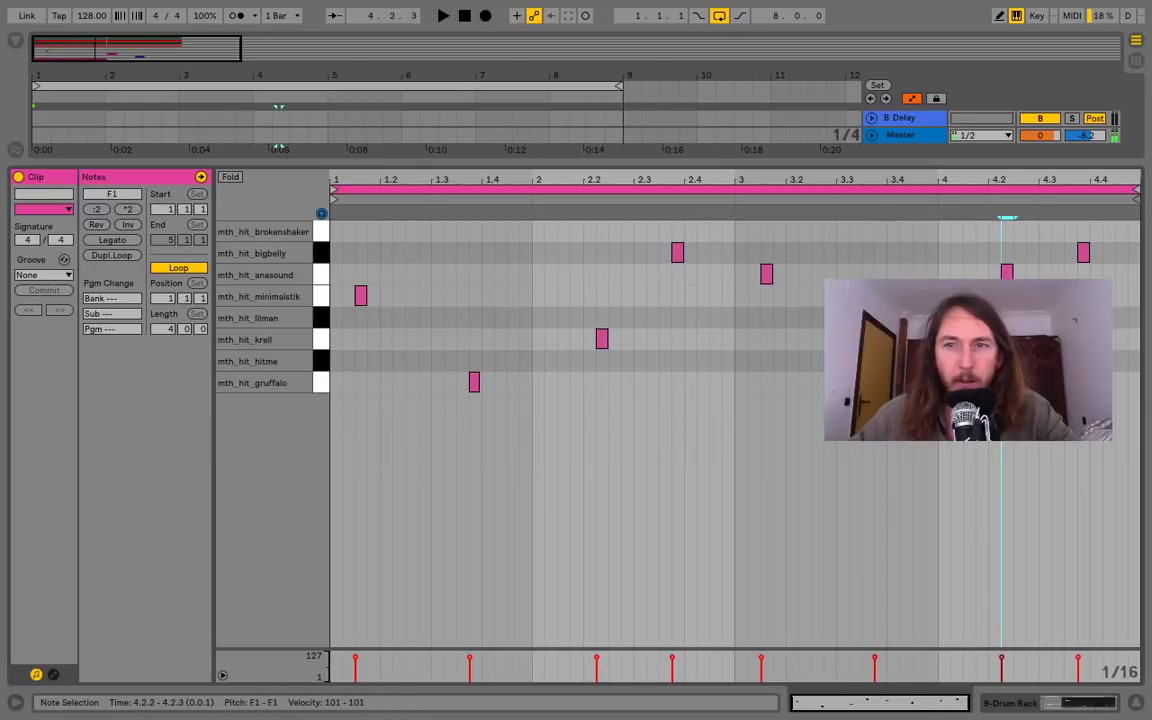
drag(1003, 253, 1007, 215)
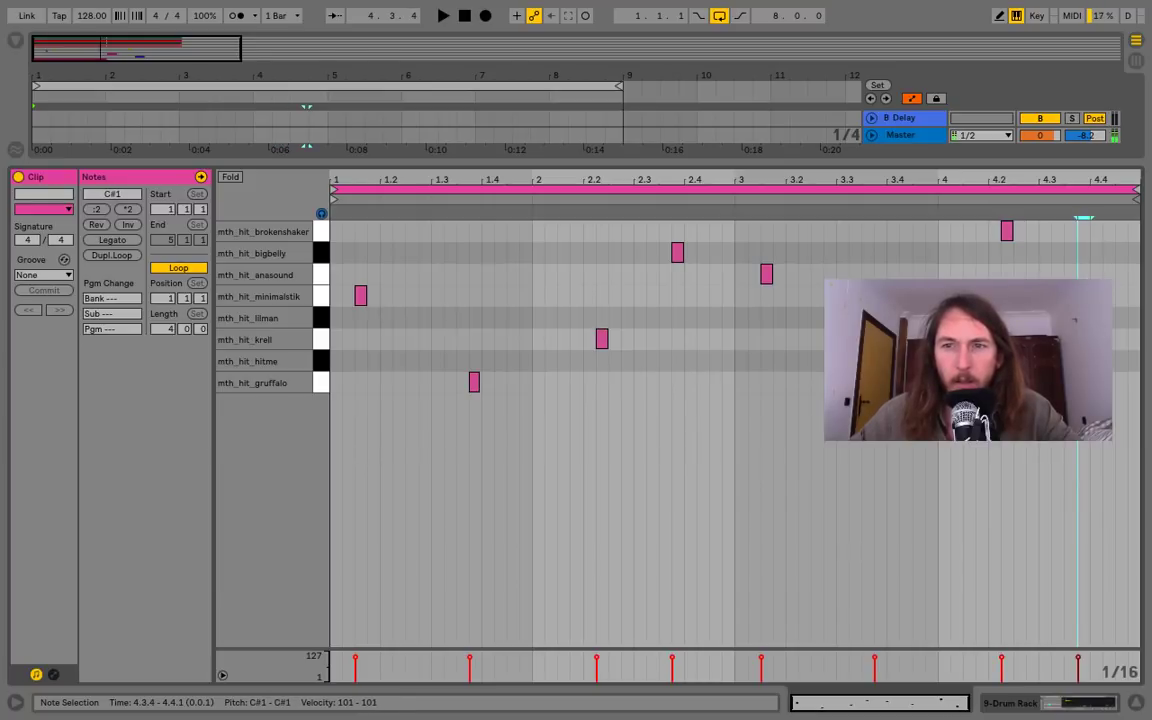
Switch the mth_hit_hitme sampler to Classic mode with 102 ms decay, -23 dB sustain and -18.9 dB volume
click(1138, 695)
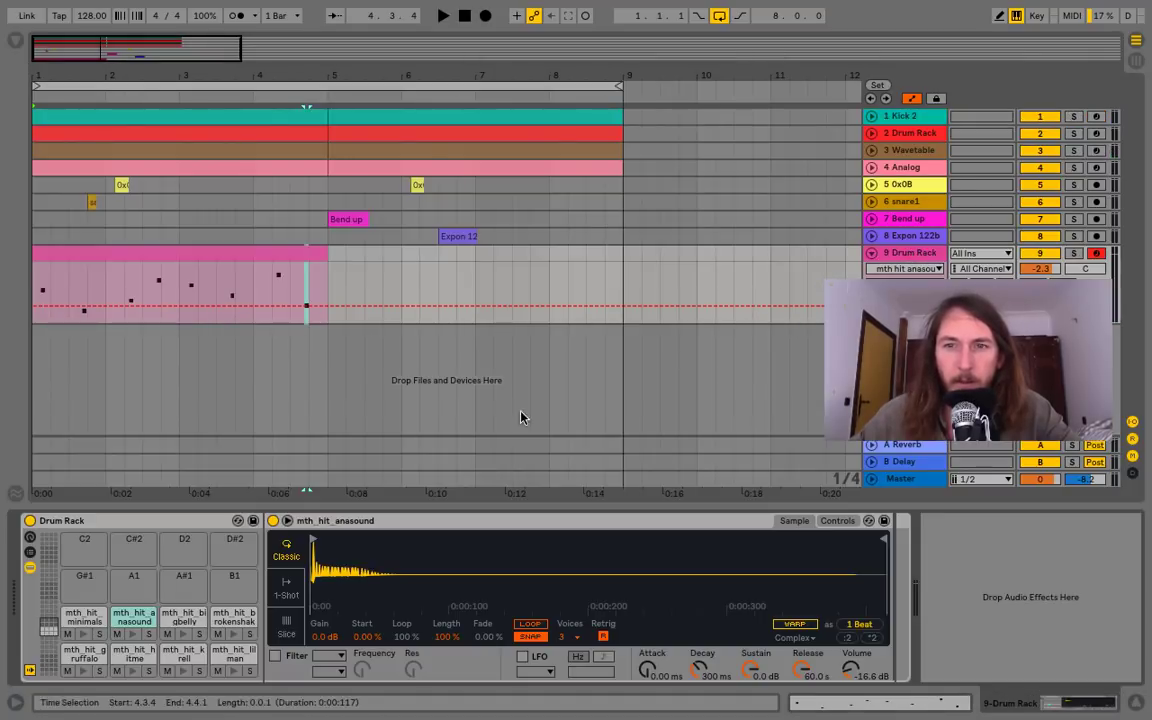
click(123, 656)
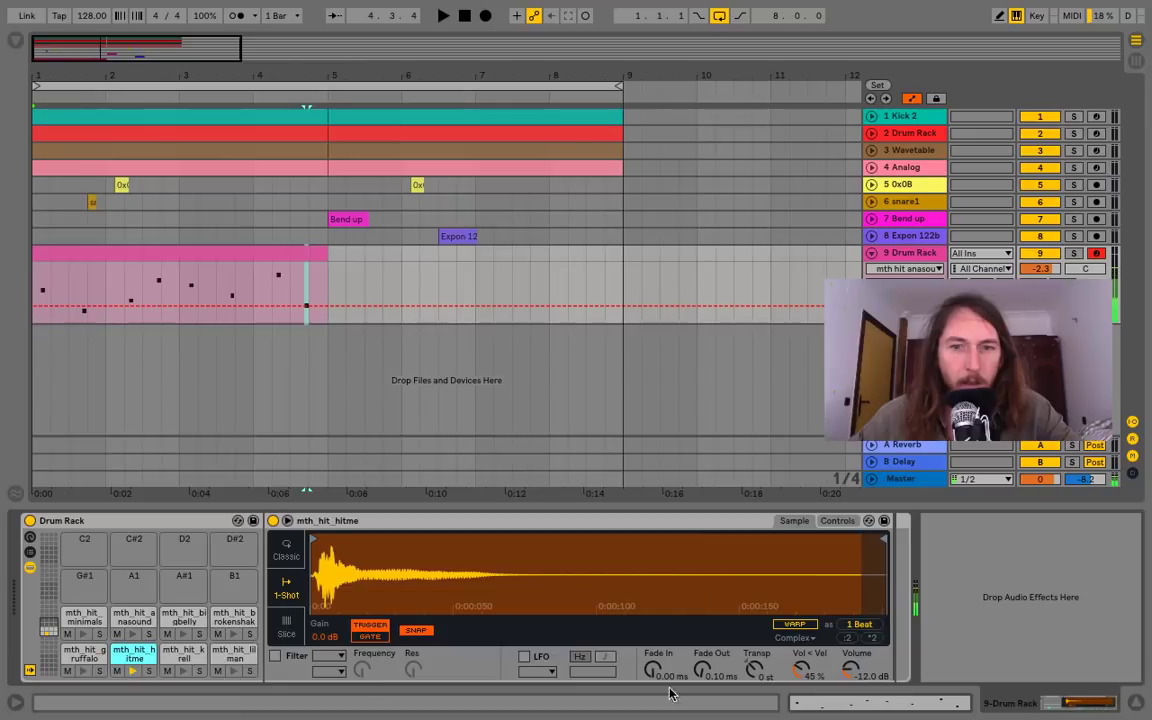
click(285, 551)
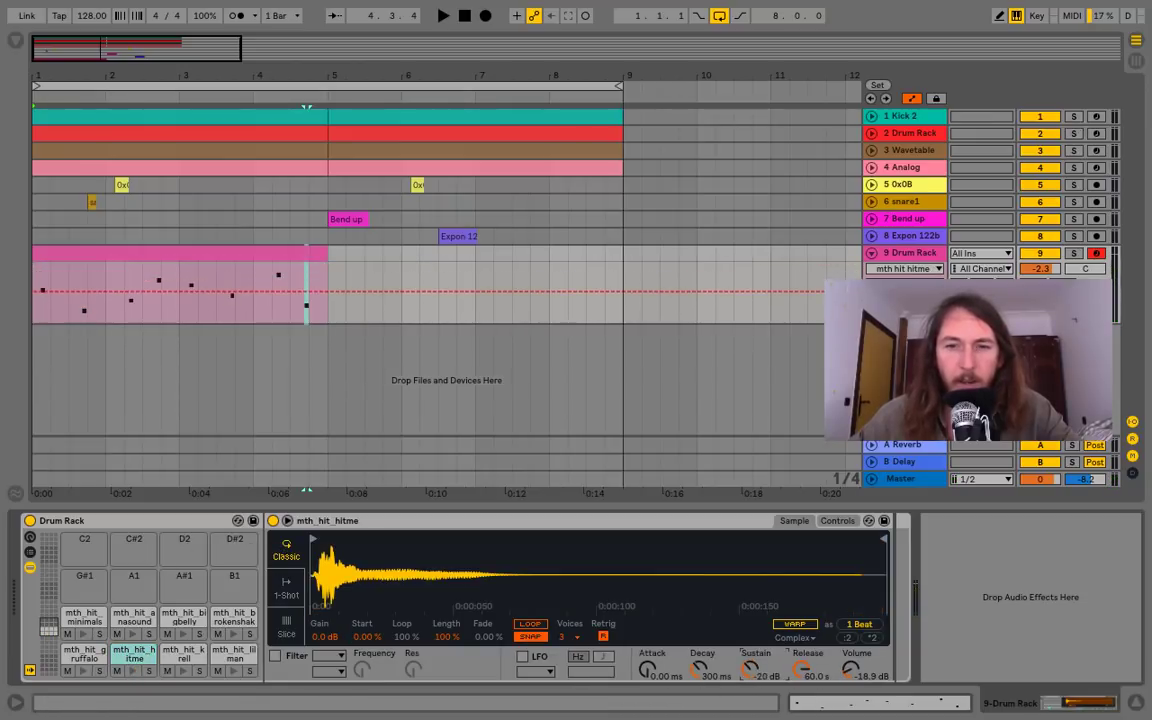
click(132, 671)
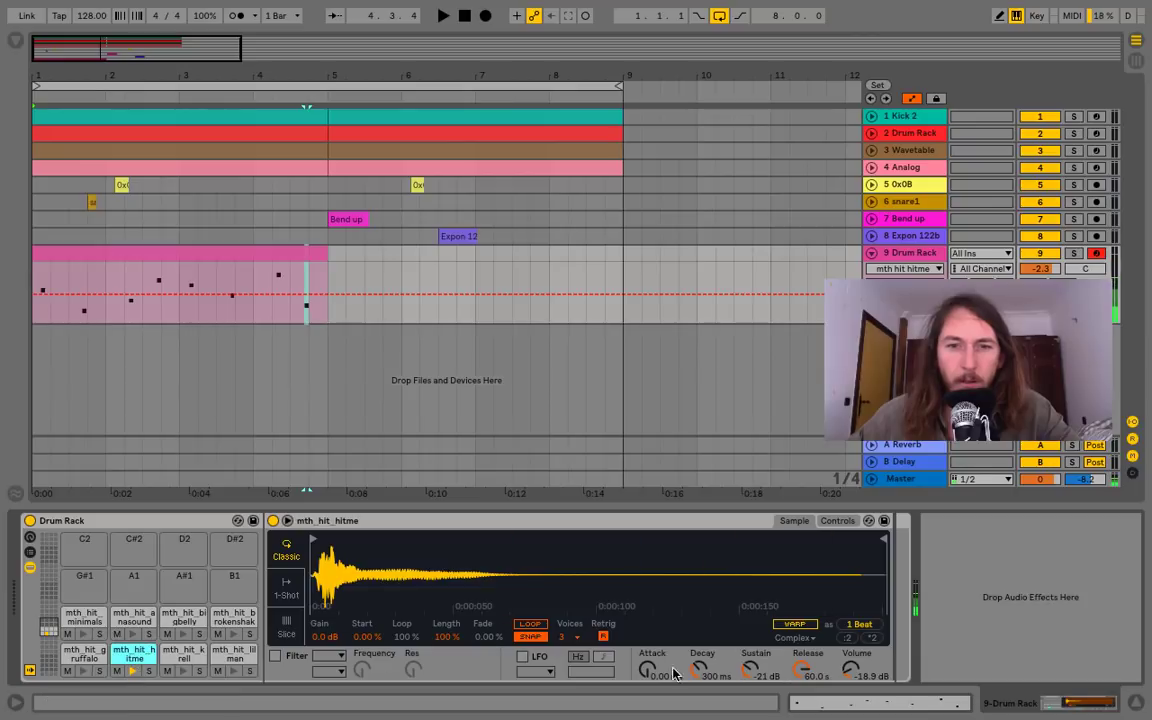
drag(690, 676, 711, 676)
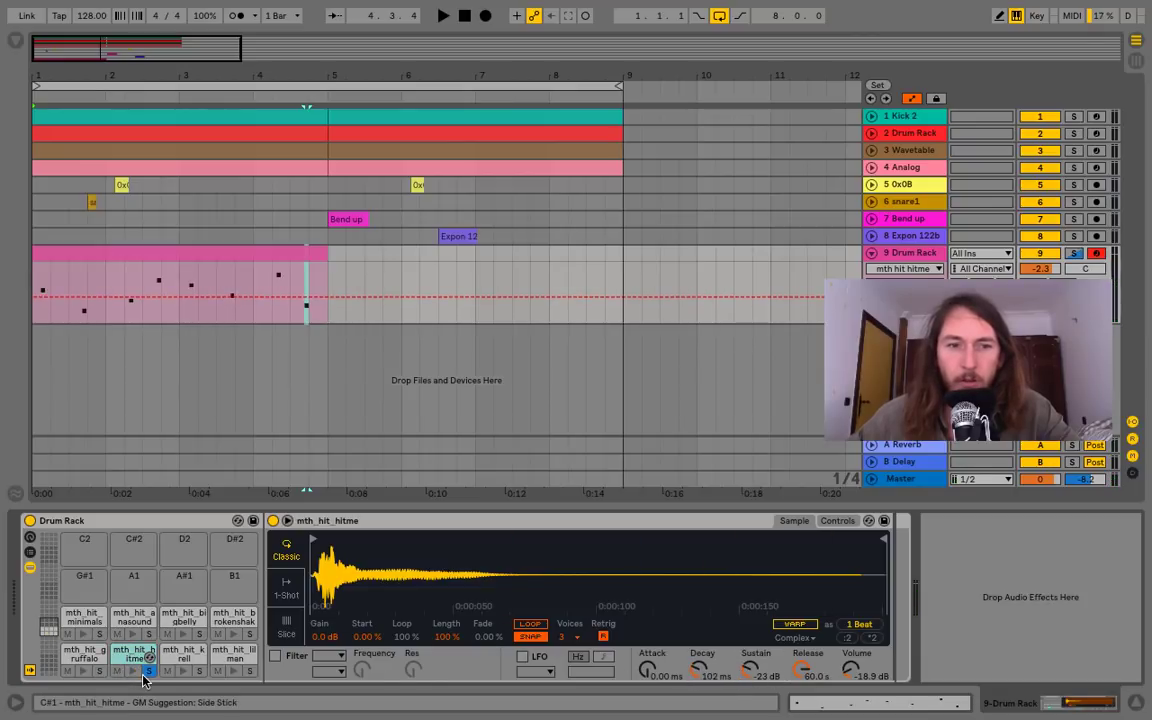
Play the arrangement and duplicate the four-bar Drum Rack clip to fill bars five to eight
key(space)
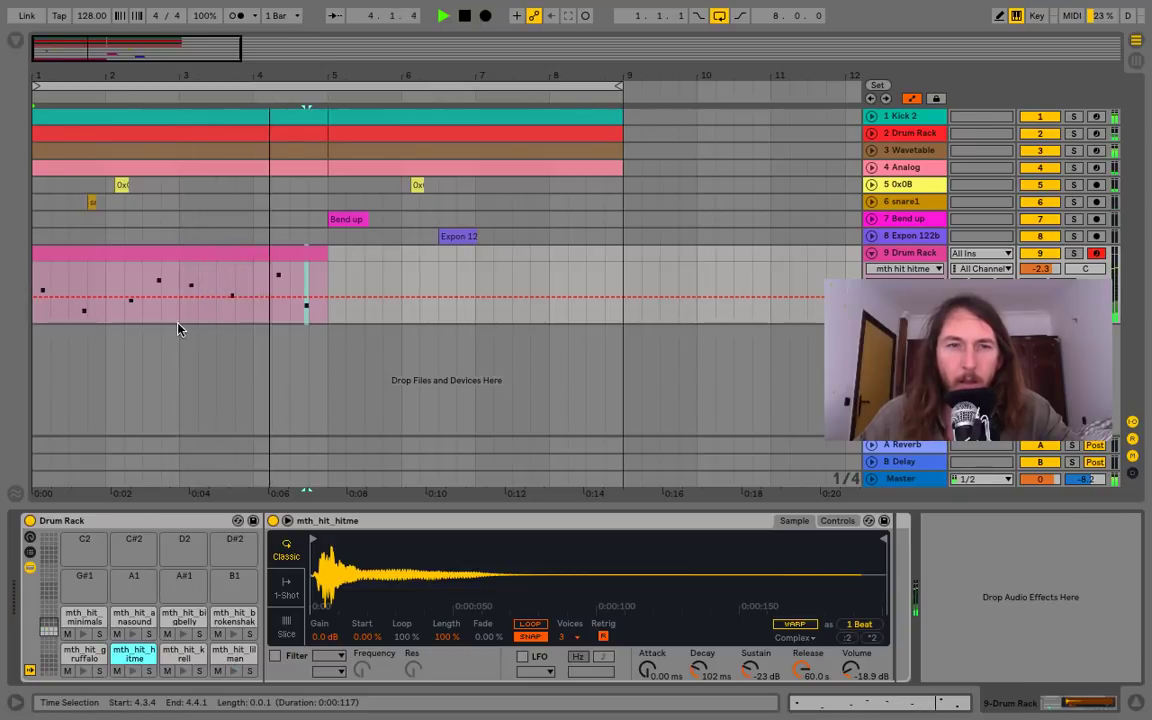
click(281, 263)
key(ctrl+d)
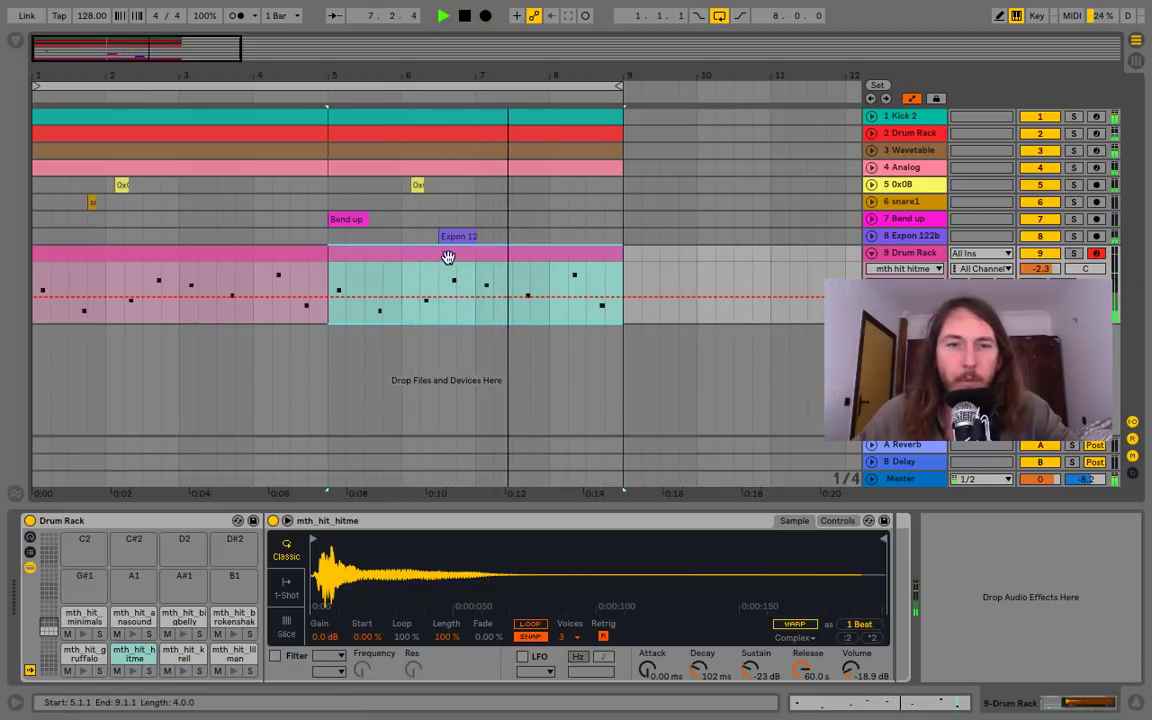
key(space)
Add an EQ Eight to the percussion Drum Rack track and set band 1 to a low cut at 163 Hz with Q 0.85
click(16, 42)
click(62, 201)
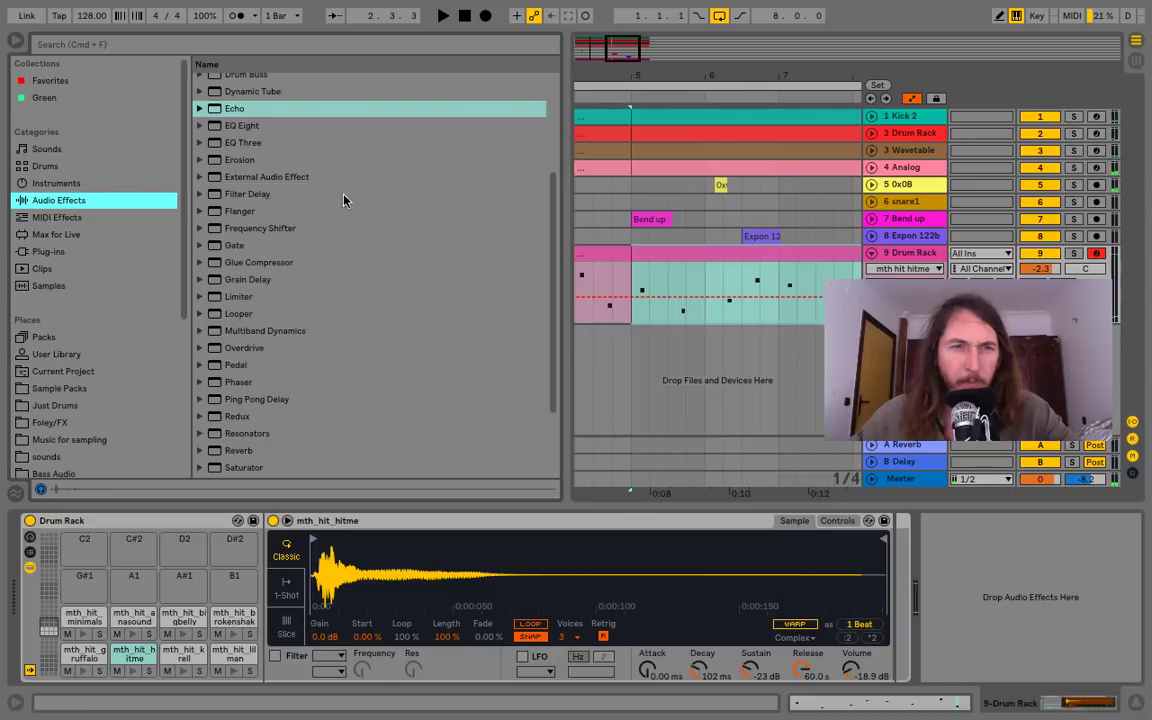
click(256, 127)
drag(1149, 601, 972, 650)
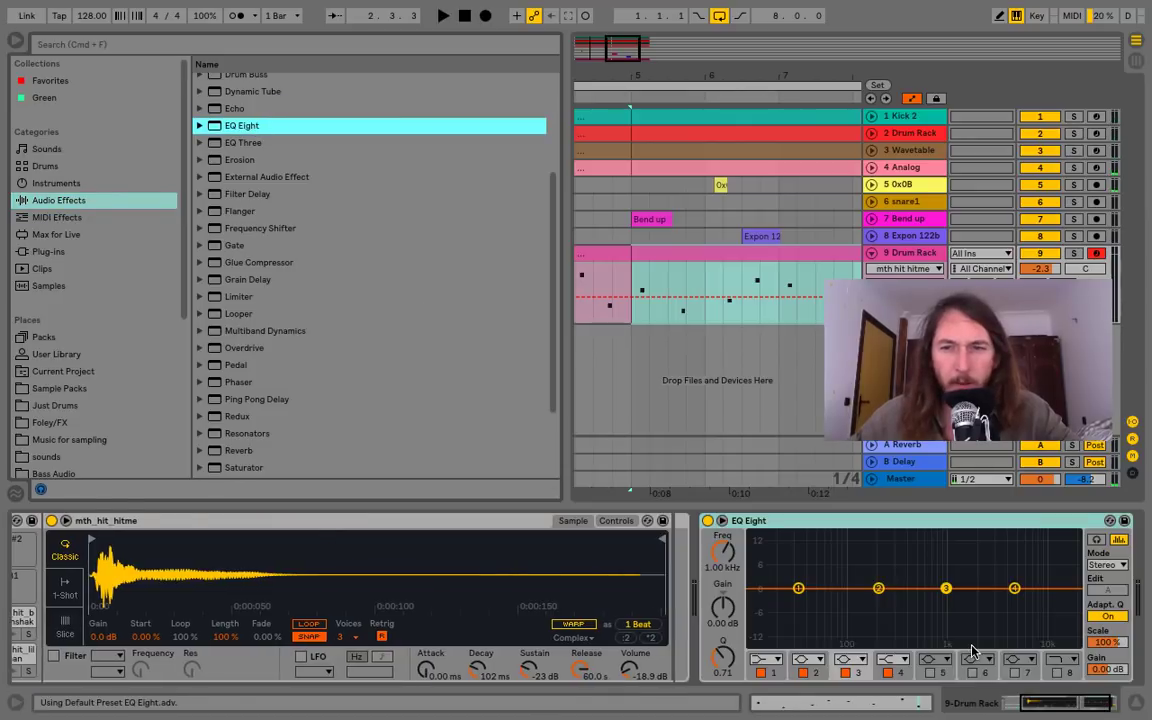
click(757, 661)
click(763, 568)
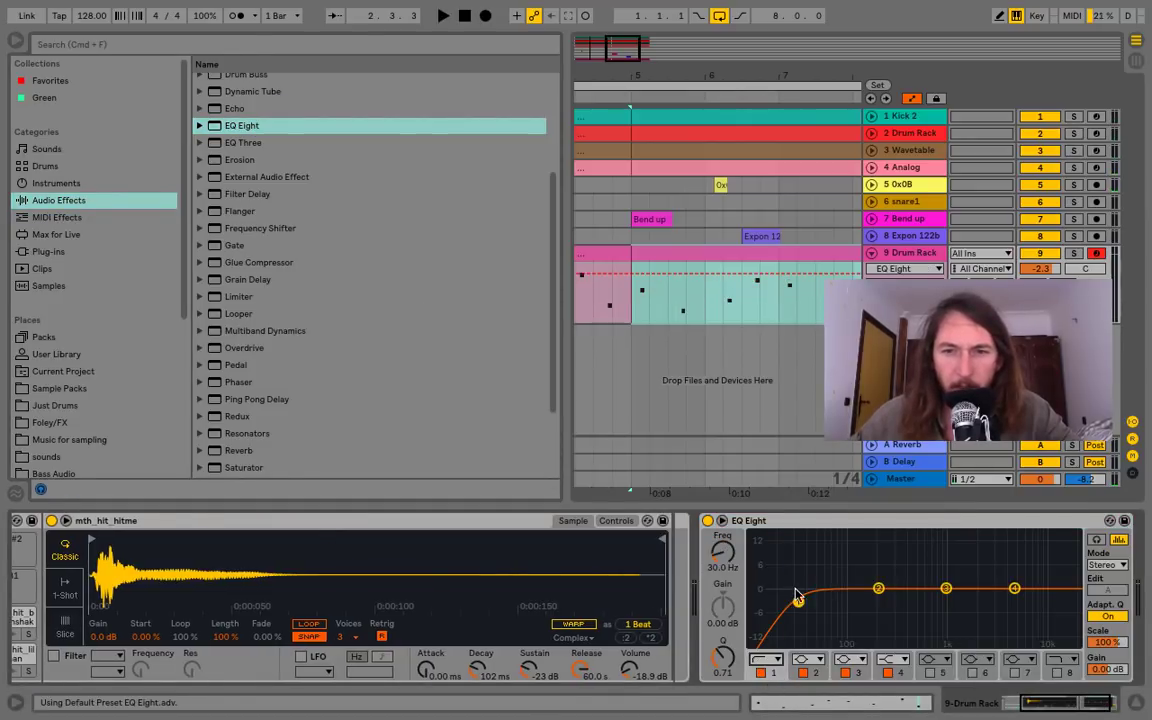
key(space)
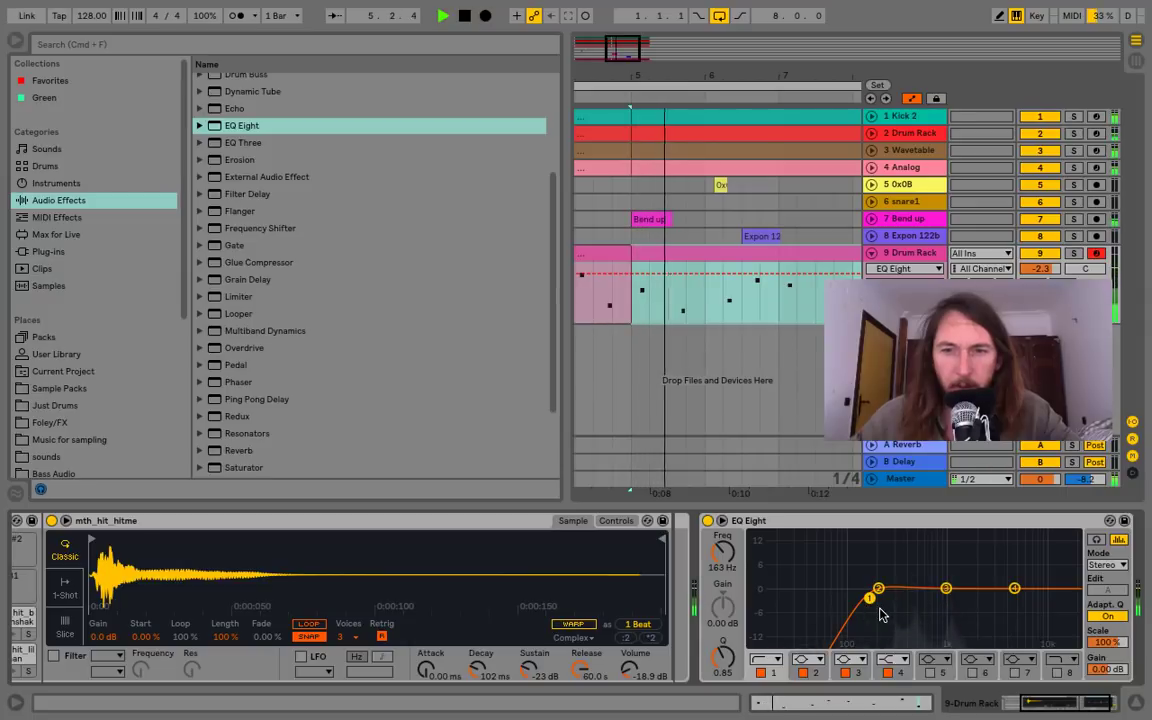
Add a Reverb after the EQ Eight and set its Decay Time to 3.79 s and Dry/Wet to 0%
scroll(240, 302, down, 3)
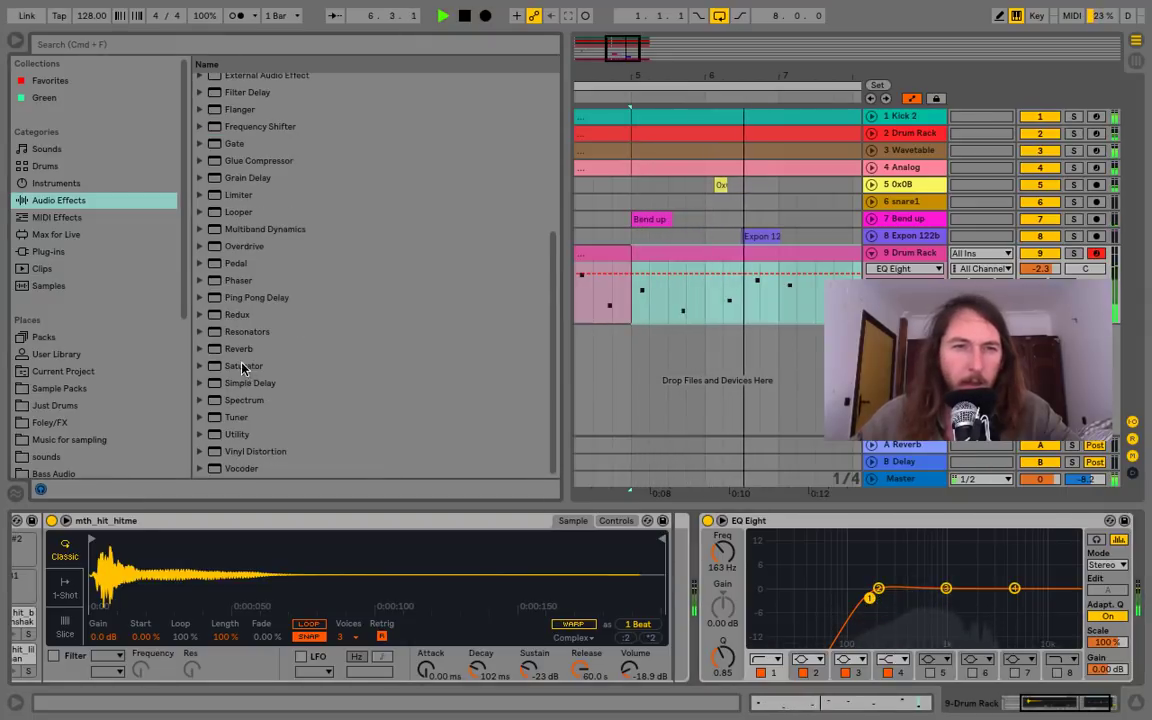
click(240, 349)
drag(896, 500, 830, 585)
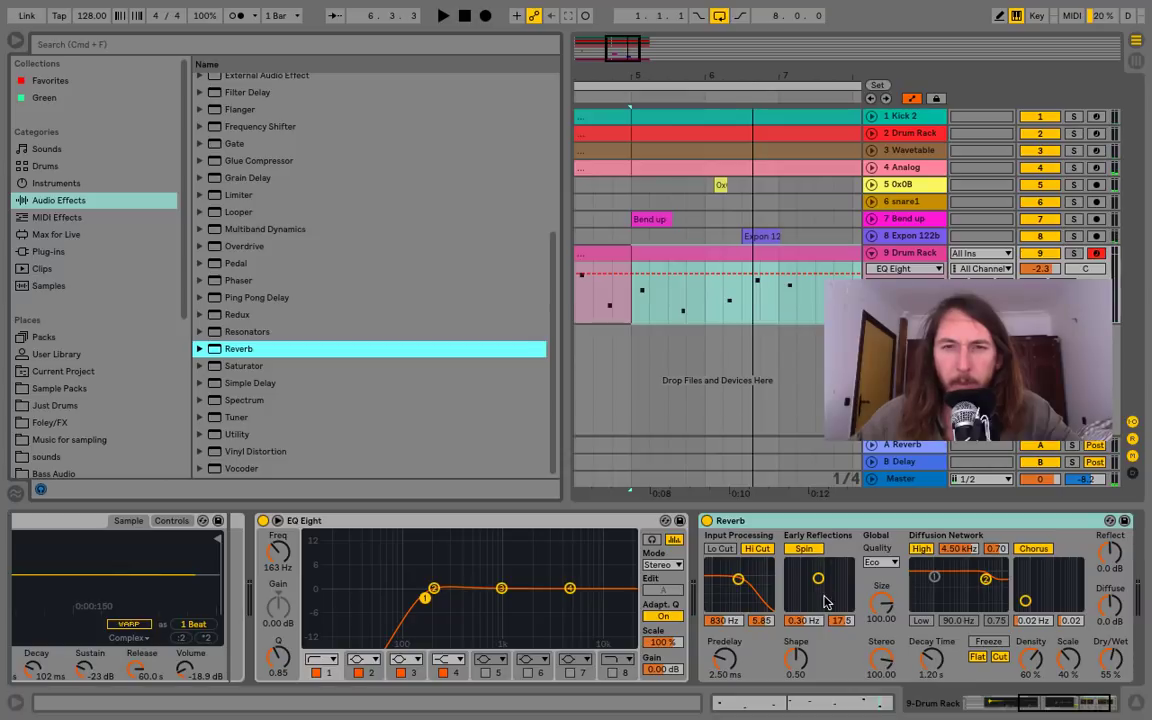
click(622, 84)
mouse_move(622, 78)
mouse_down()
mouse_move(770, 77)
mouse_move(630, 77)
mouse_up()
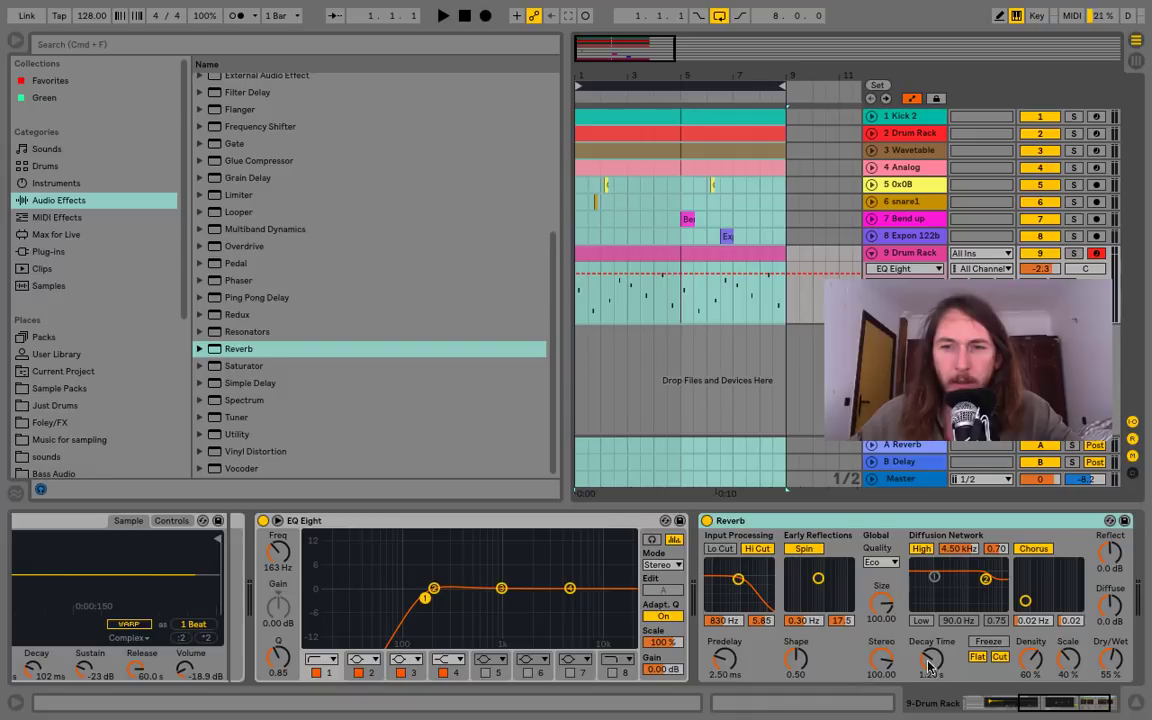
drag(1115, 665, 1115, 700)
key(space)
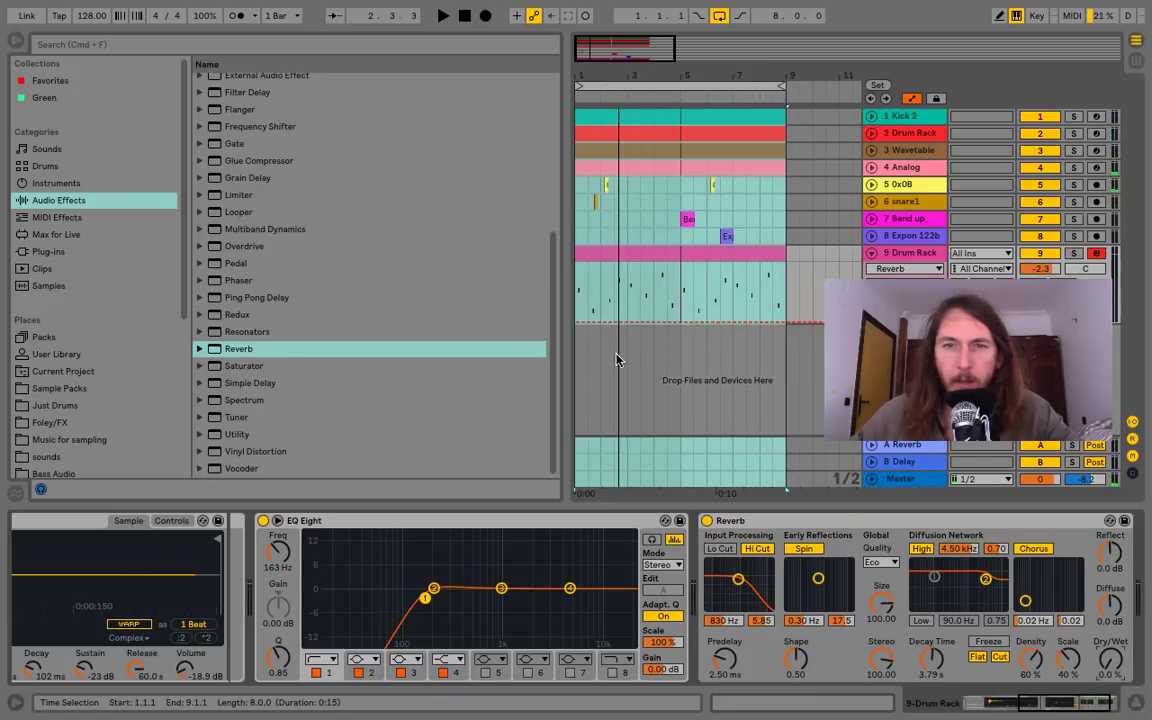
Draw a Reverb Dry/Wet automation spike that rises from about 2.3.1 to 48% and returns to 0% at bar three
key(space)
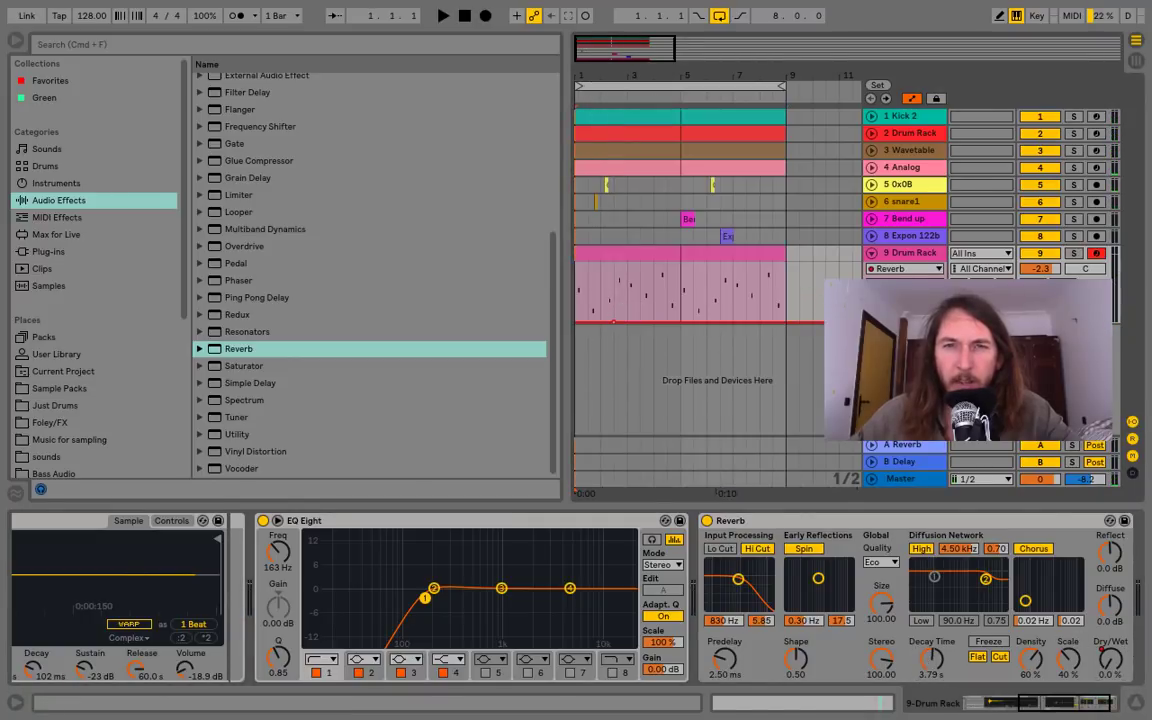
click(15, 44)
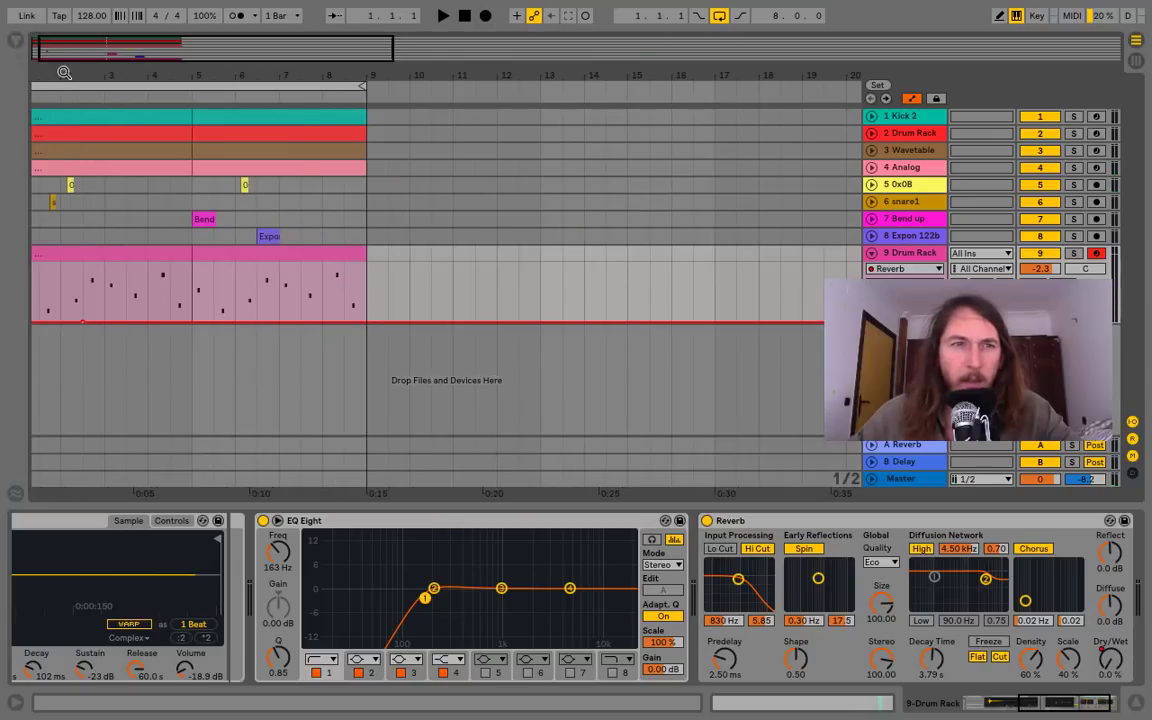
drag(64, 73, 64, 90)
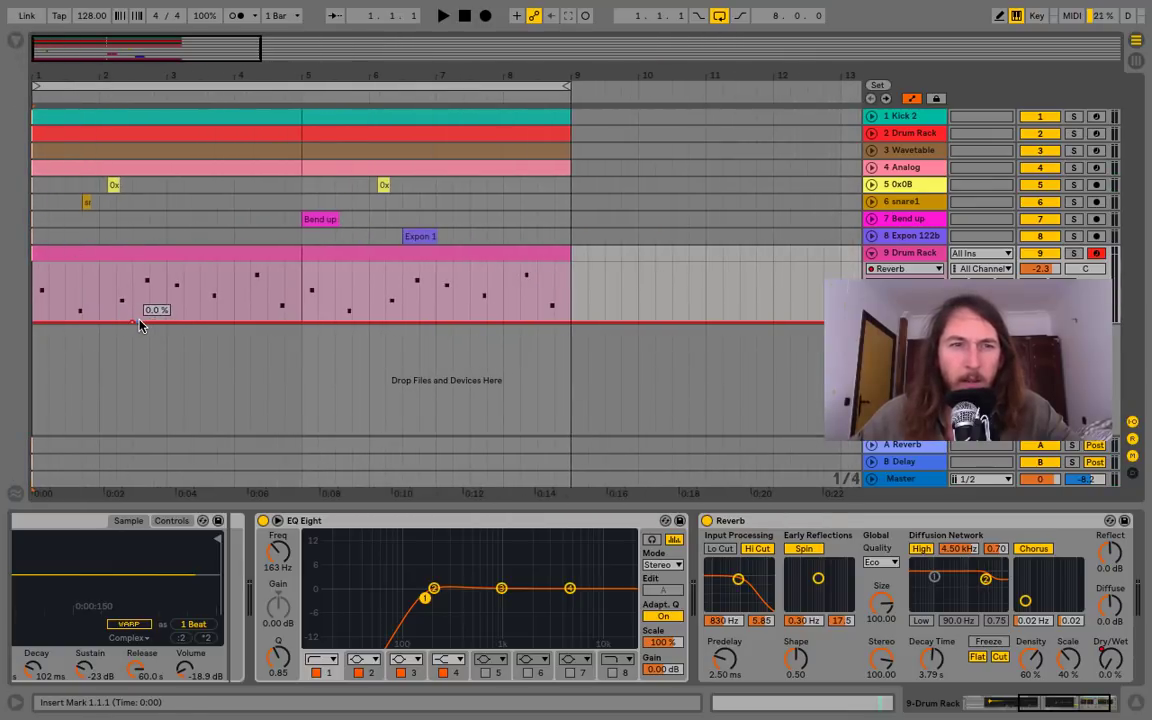
drag(140, 325, 140, 285)
key(space)
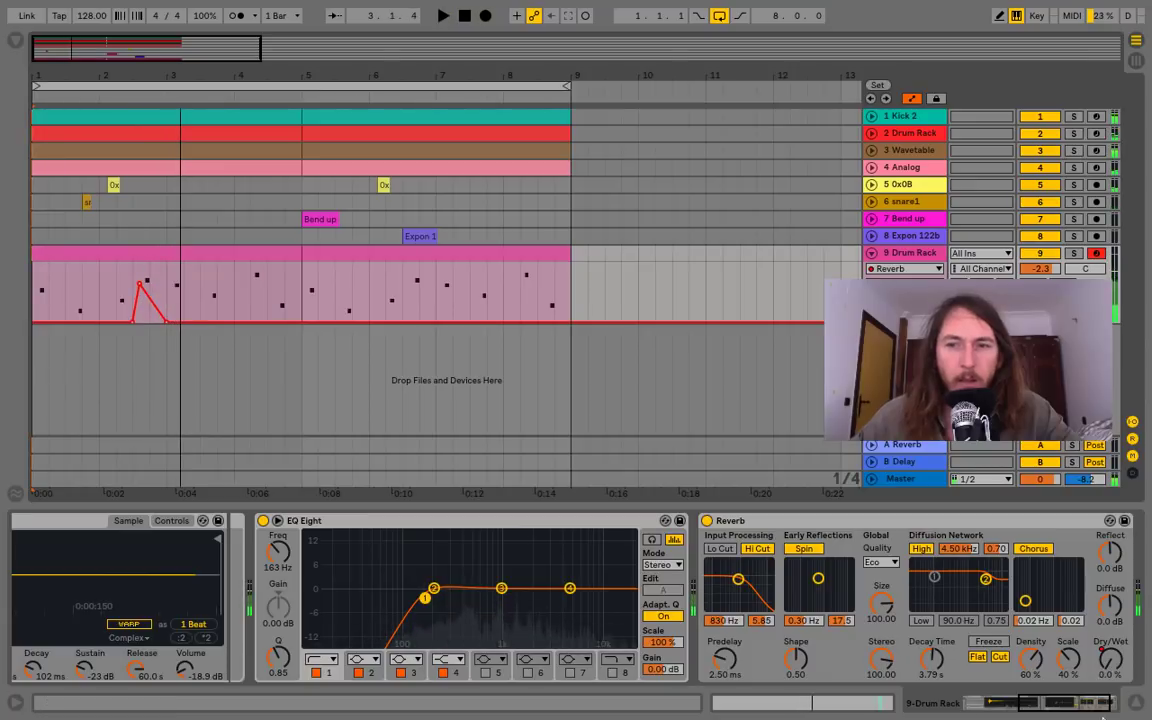
Set the Reverb's Decay Time to 7.82 s during playback and re-enable the overridden Dry/Wet automation
click(845, 531)
drag(931, 663, 931, 644)
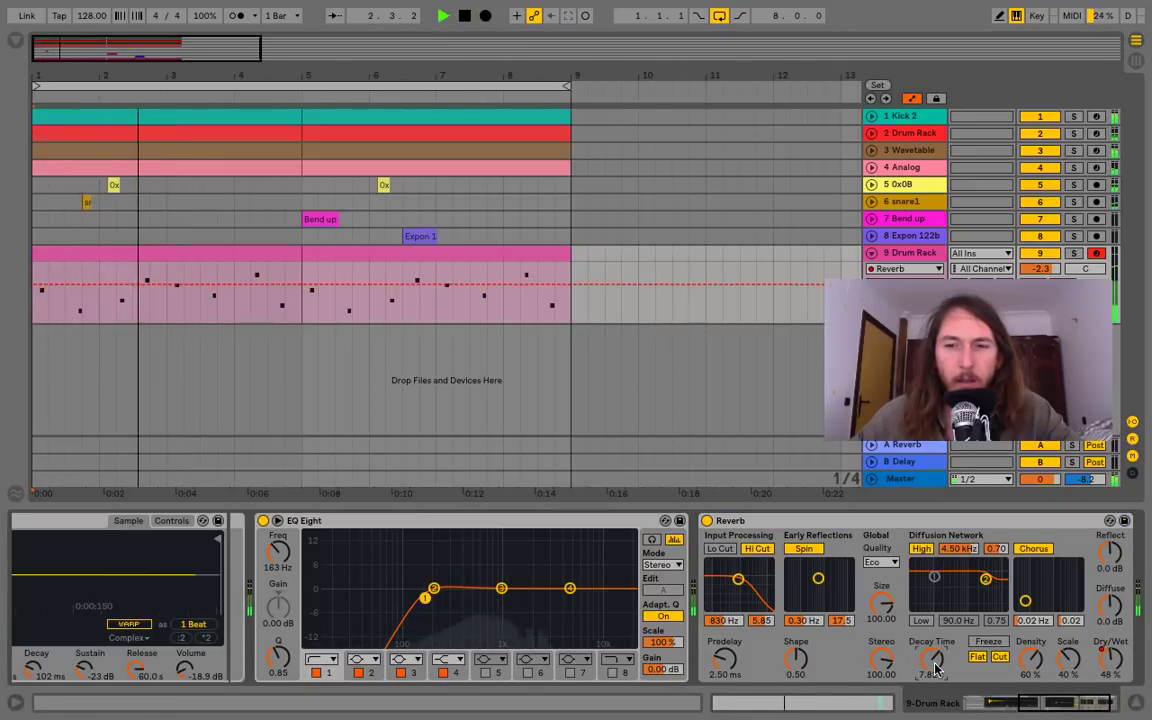
click(1110, 657)
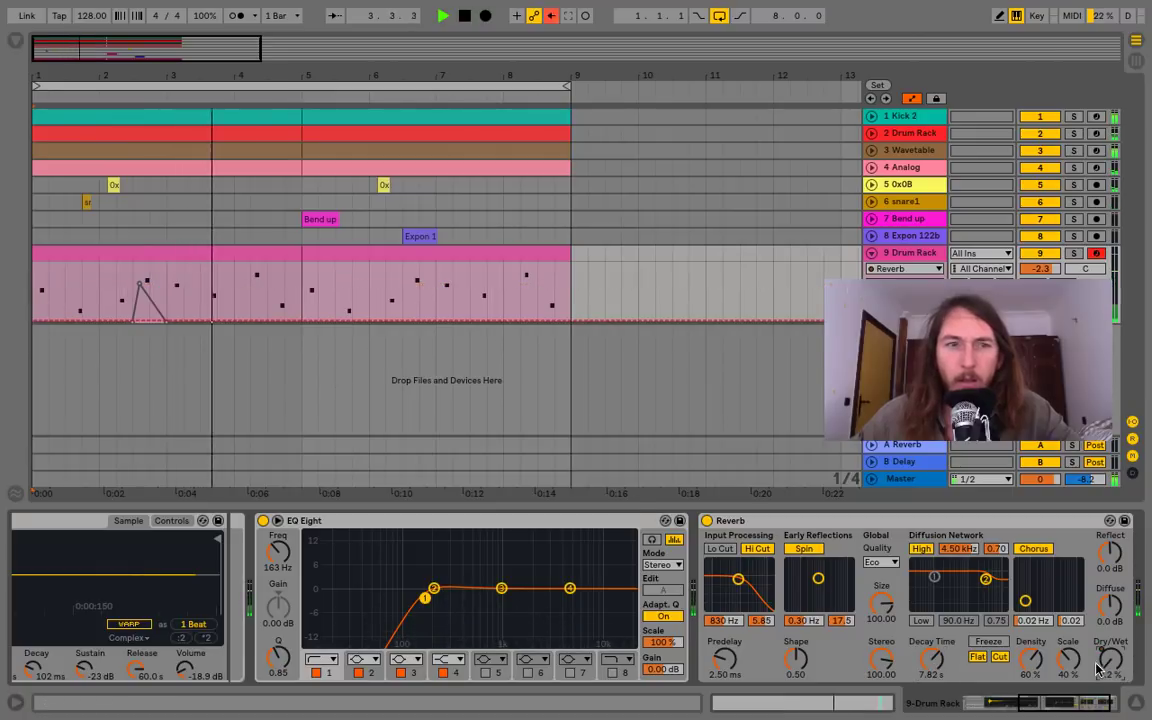
click(550, 17)
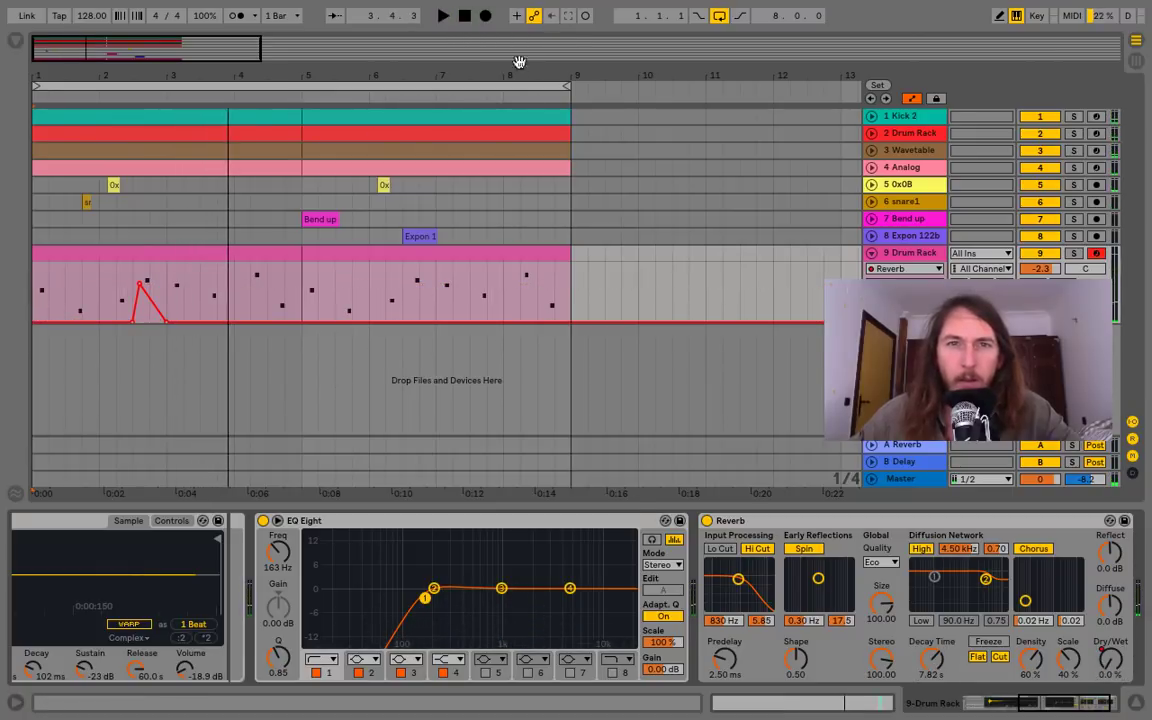
Extend the end of the Reverb Dry/Wet automation ramp to about 3.3.1 and play it back
drag(166, 322, 200, 321)
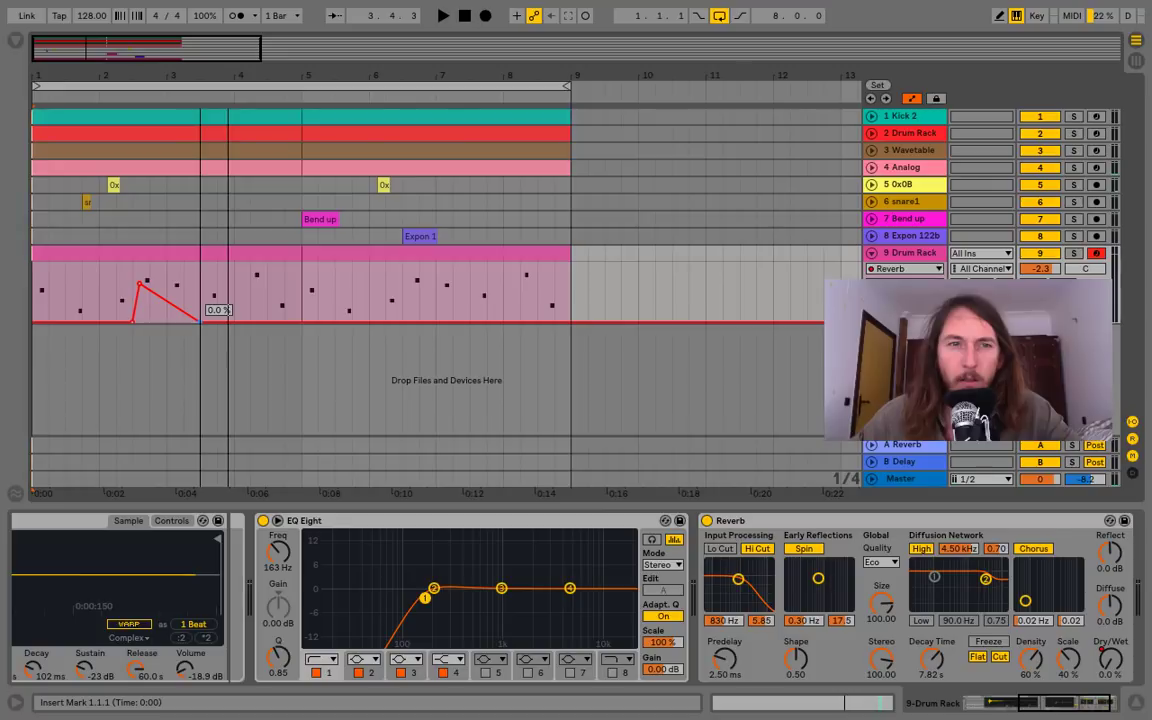
key(space)
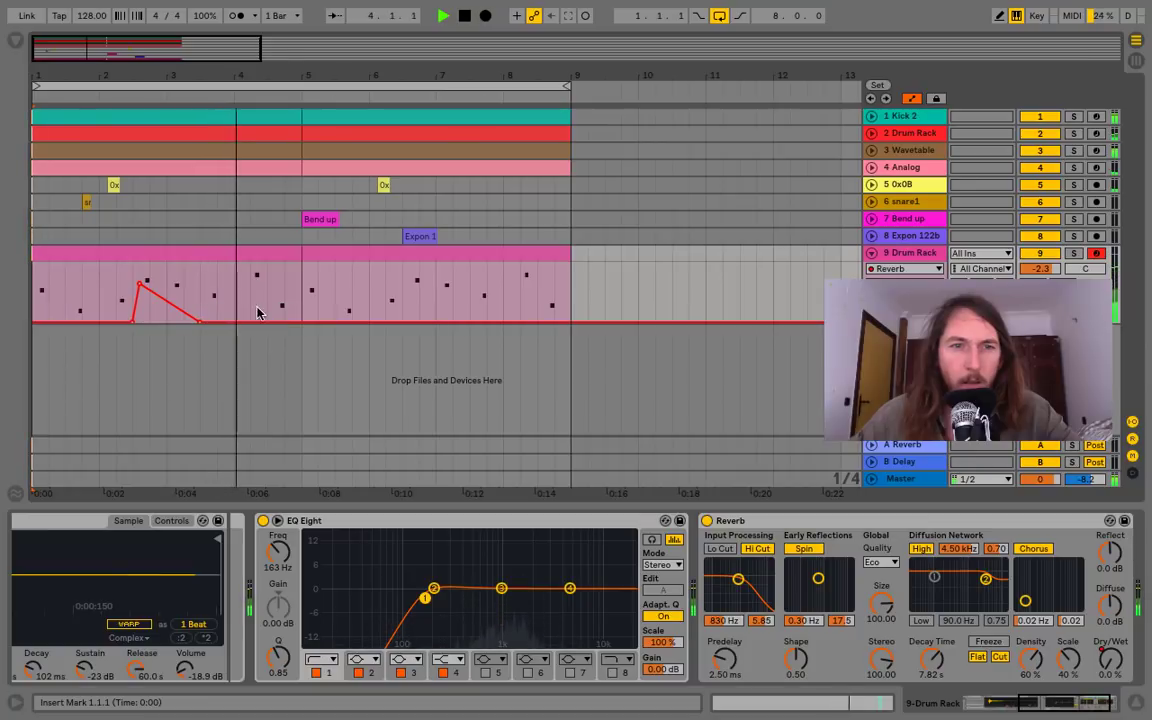
Draw two more Reverb Dry/Wet automation ramps, one peaking near 4.4.1 and ending at bar six, the other running from bar seven to bar nine
drag(270, 312, 368, 326)
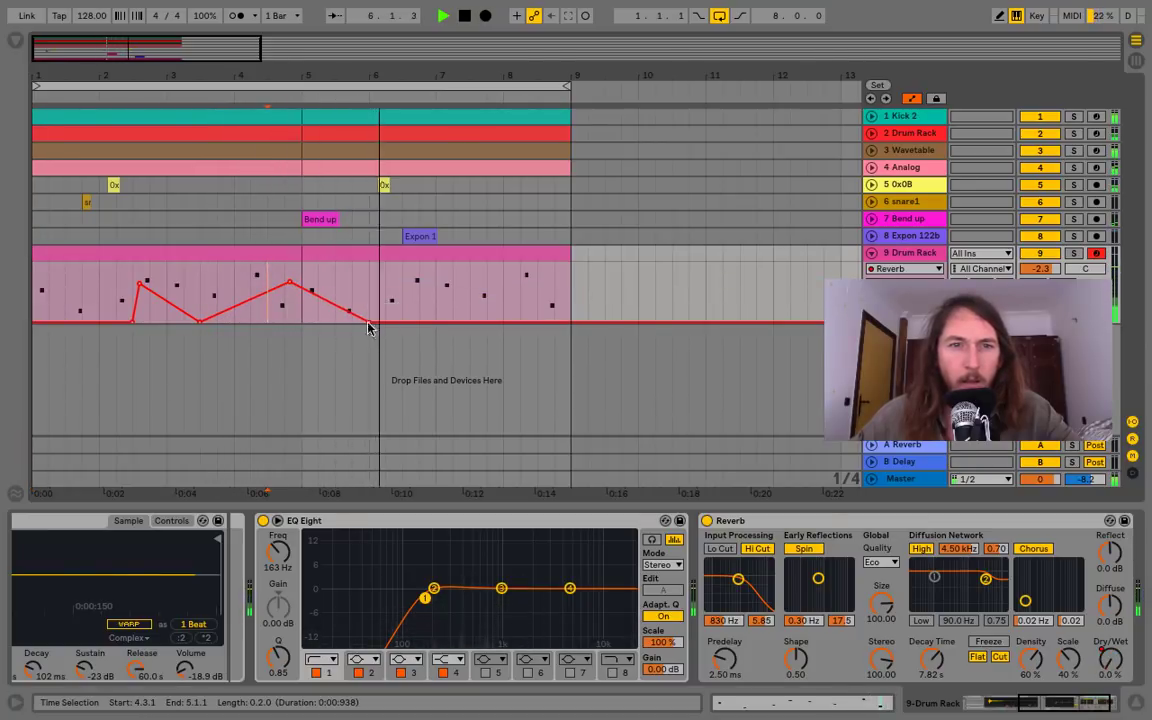
click(436, 322)
drag(470, 322, 571, 322)
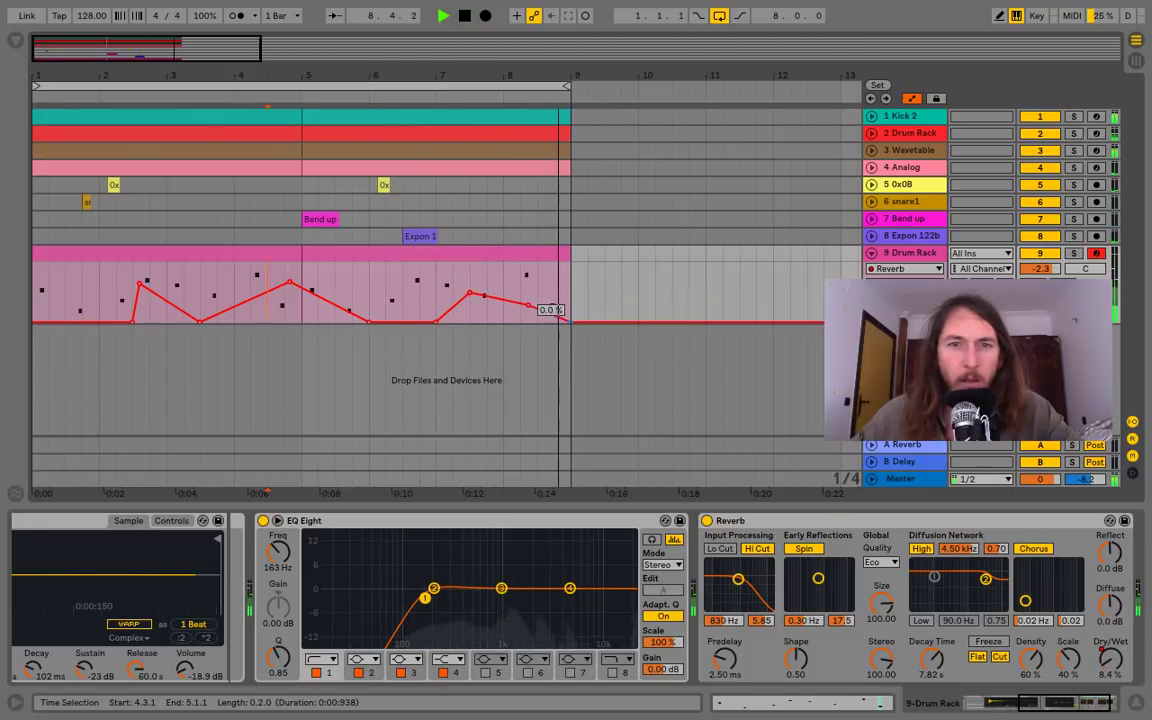
Add a Ping Pong Delay after the Reverb and set its Dry/Wet to 0%
click(15, 41)
scroll(240, 350, down, 4)
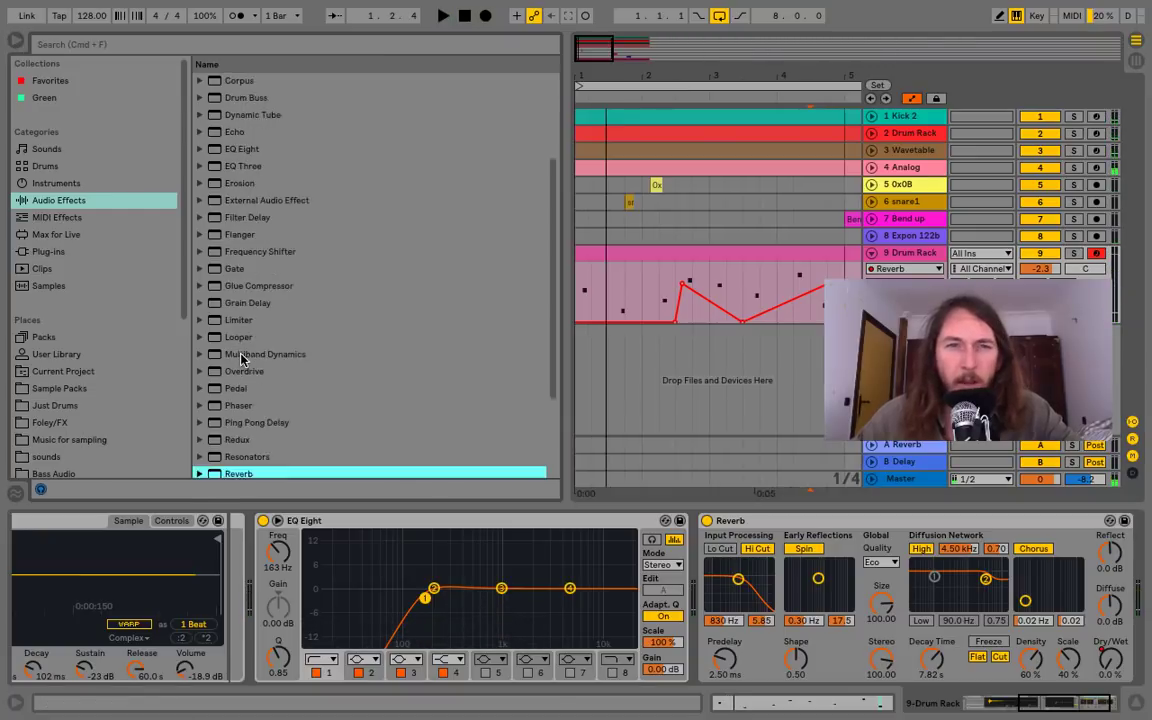
click(254, 387)
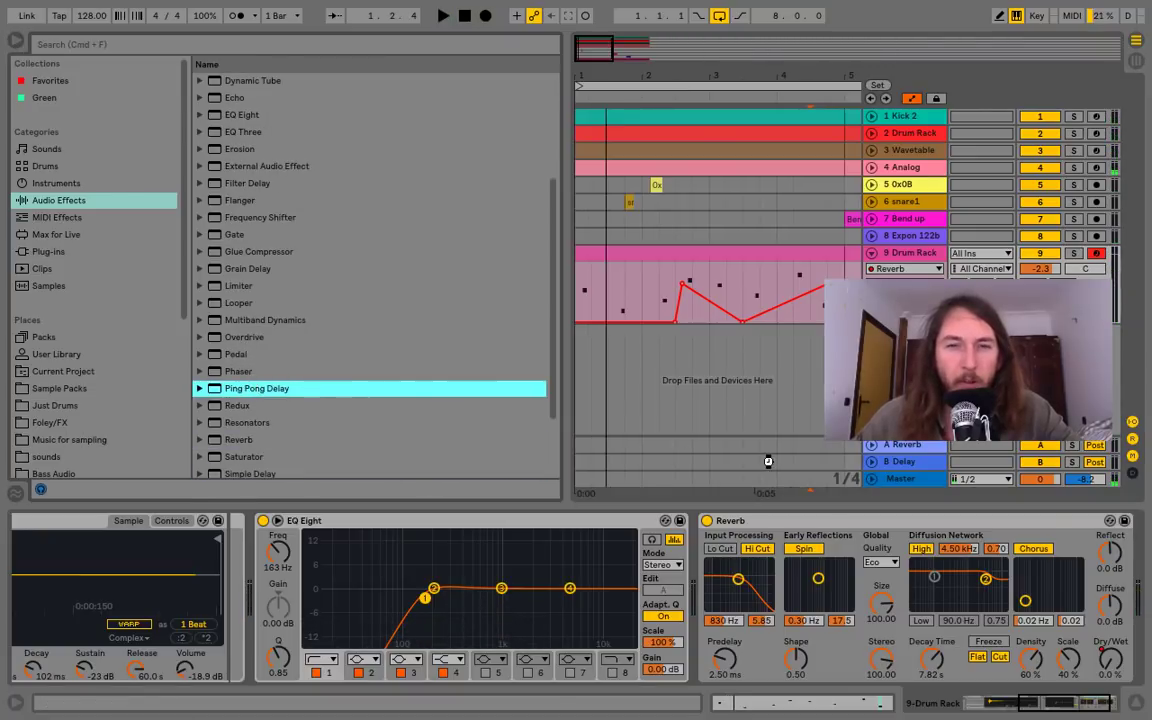
click(1112, 662)
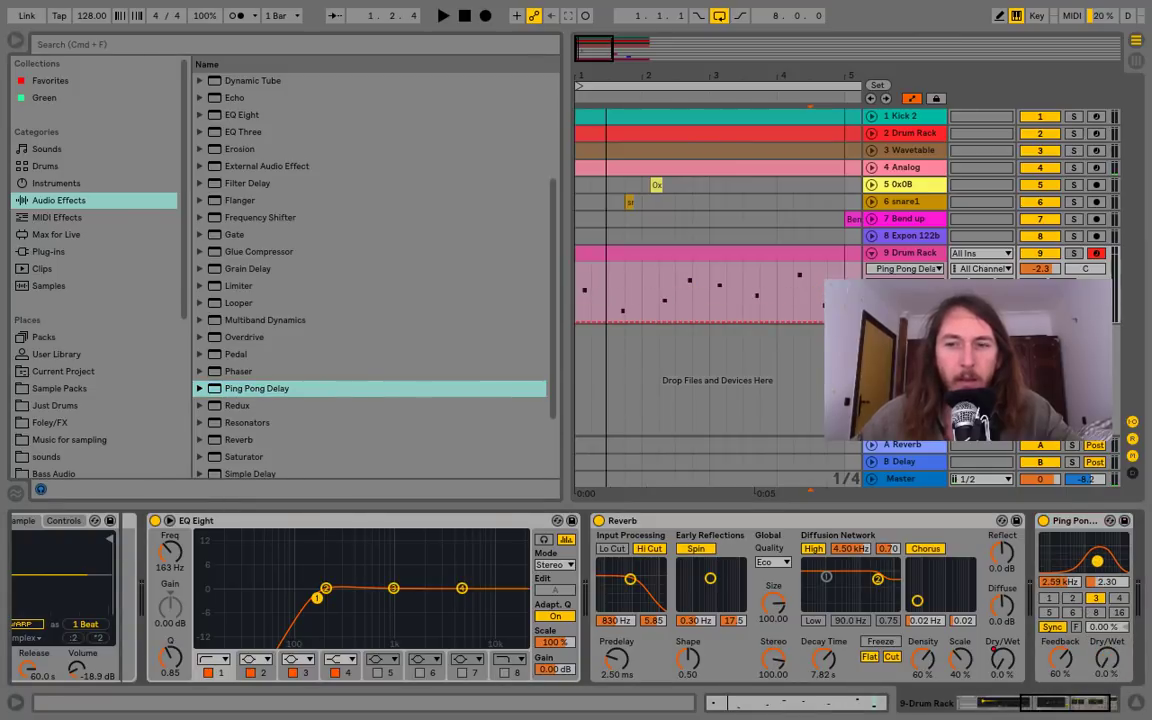
Draw Ping Pong Delay Dry/Wet automation with a ramp peaking at bar five and a spike at 6.2.1 fading to 0% at about 7.4.1
click(12, 41)
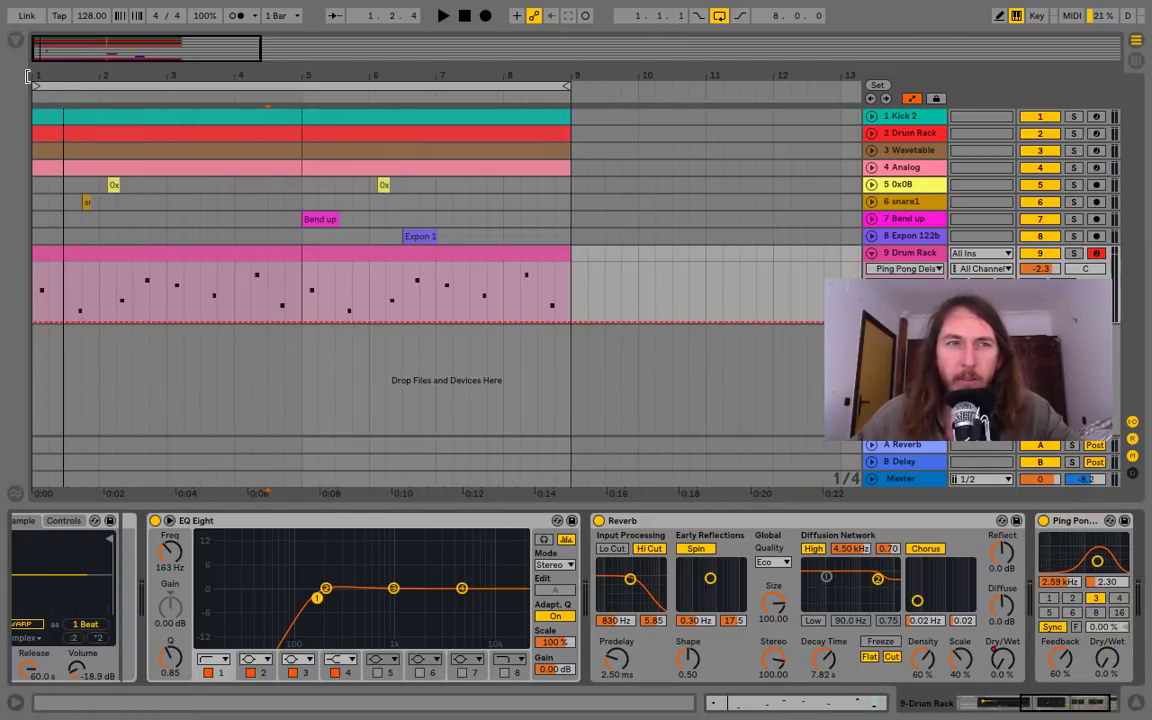
drag(64, 78, 66, 93)
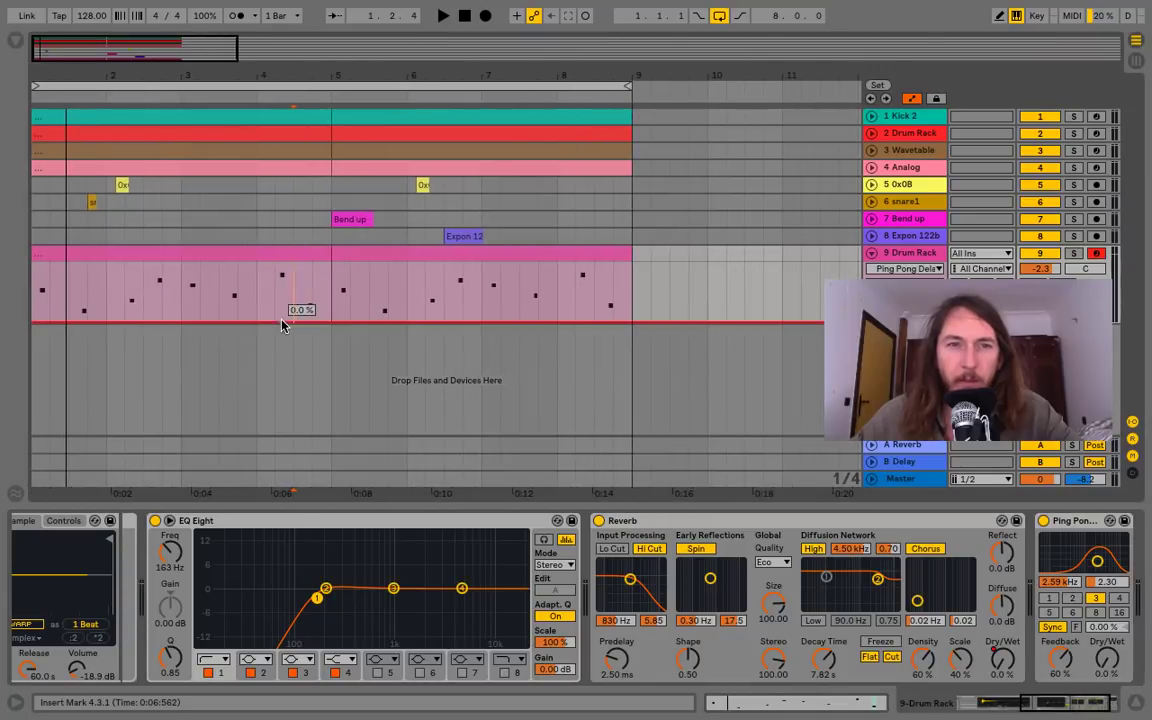
drag(312, 322, 444, 322)
key(space)
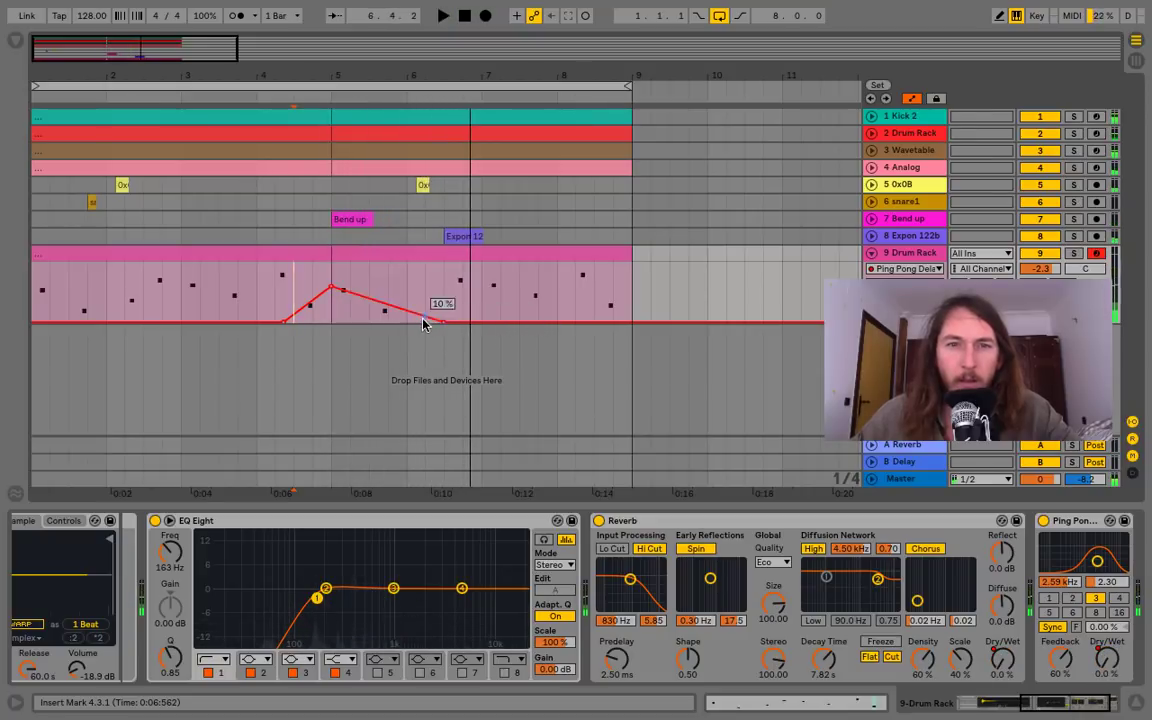
drag(432, 306, 454, 310)
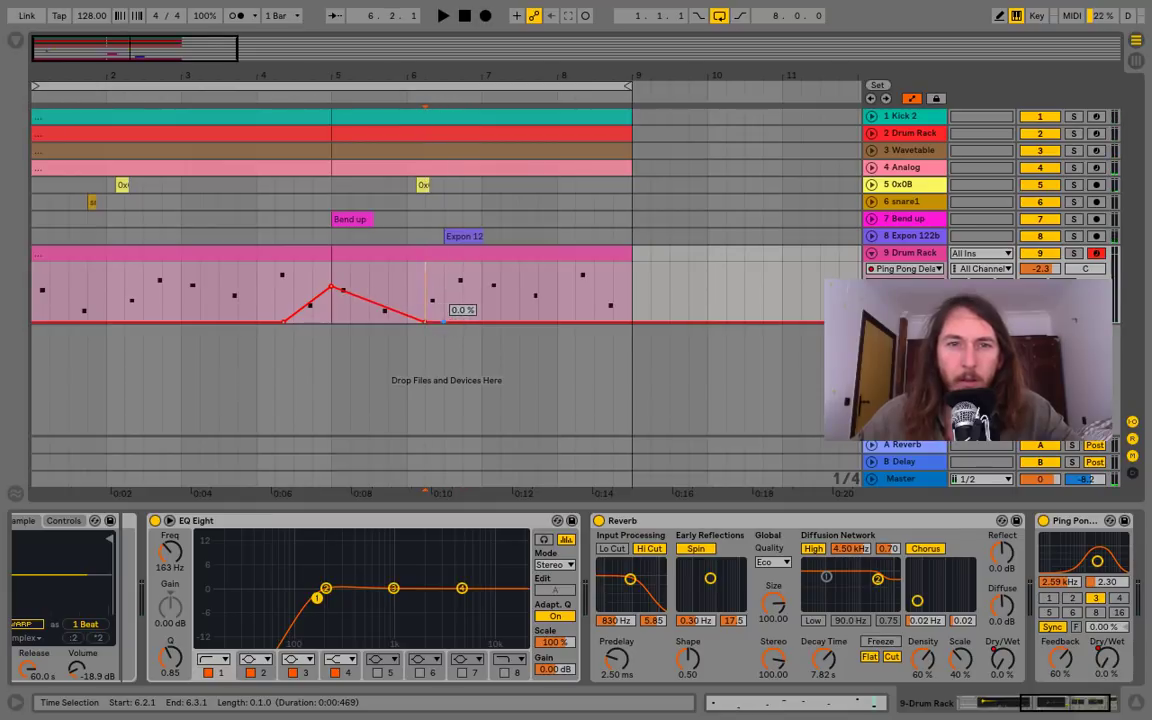
drag(443, 322, 538, 322)
key(space)
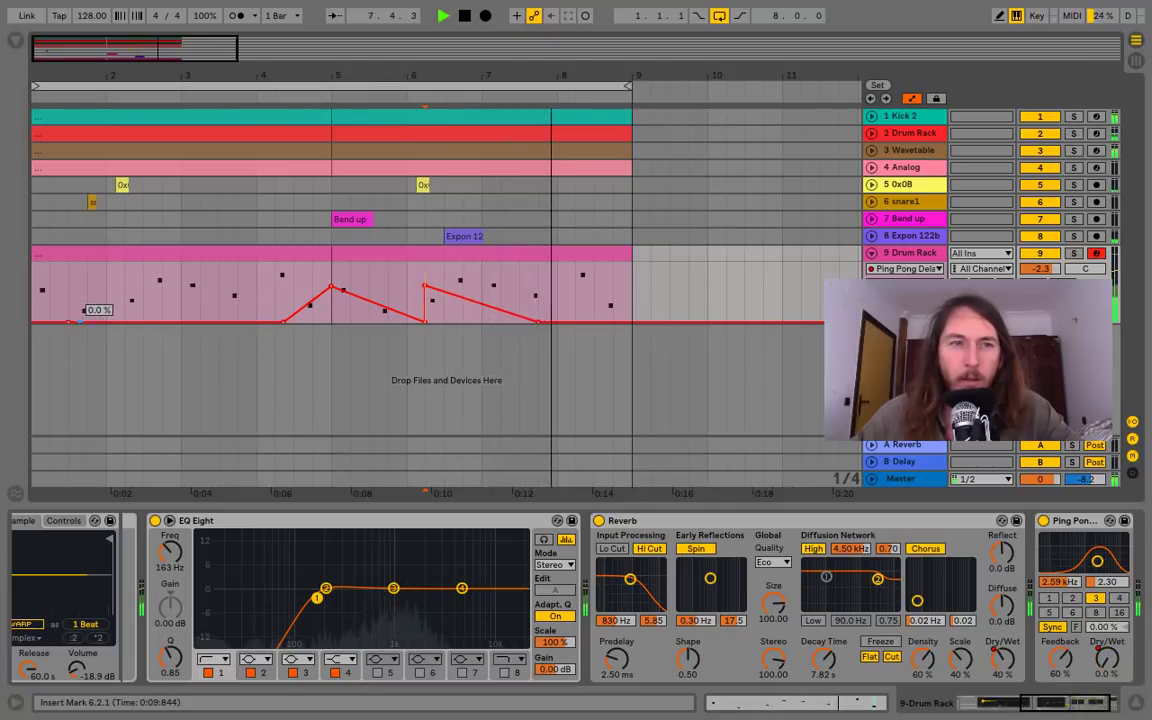
Draw an opening delay Dry/Wet ramp that peaks at about 1.2.1 and falls to 0% at about 3.2.1, and play it back
drag(80, 321, 80, 287)
drag(159, 300, 200, 322)
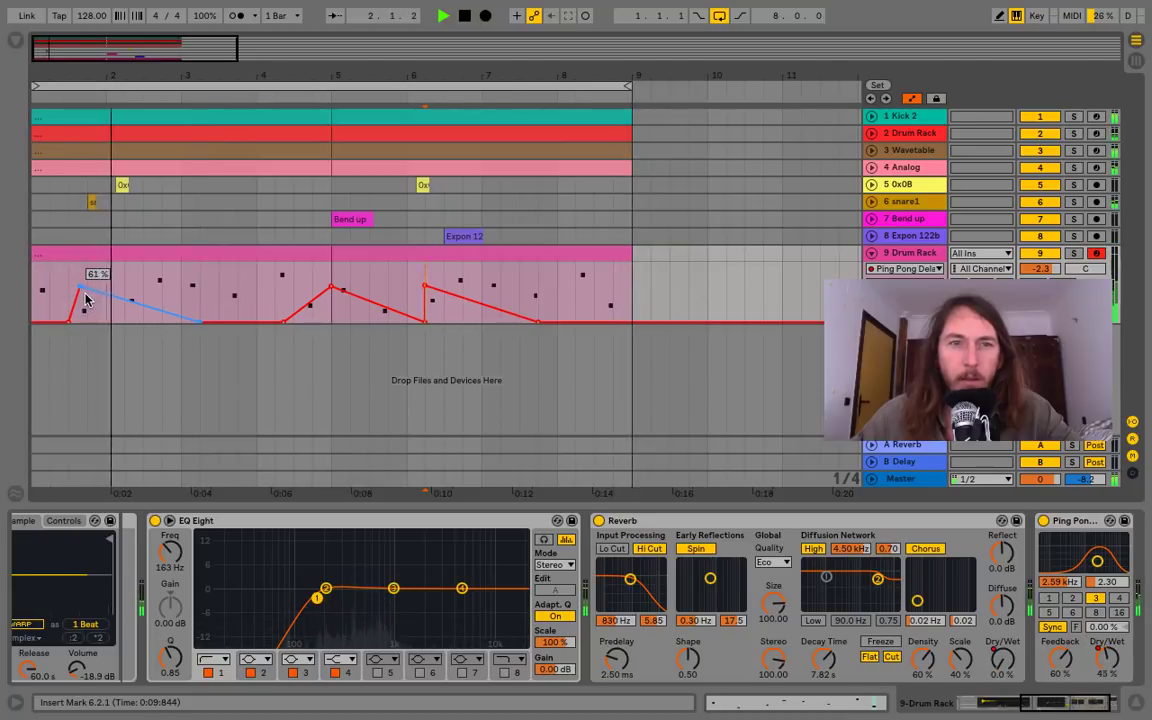
drag(62, 323, 52, 297)
key(space)
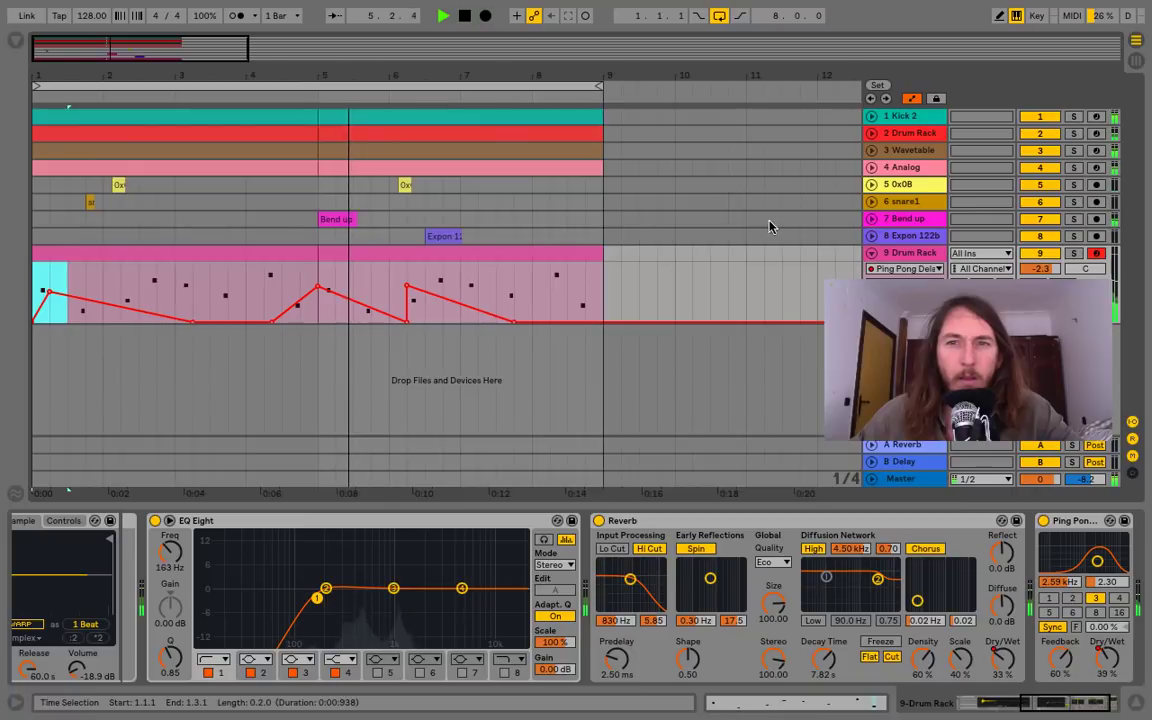
Collapse the percussion Drum Rack track's automation lane and add a Frequency Shifter after the Ping Pong Delay
click(871, 253)
drag(310, 74, 367, 88)
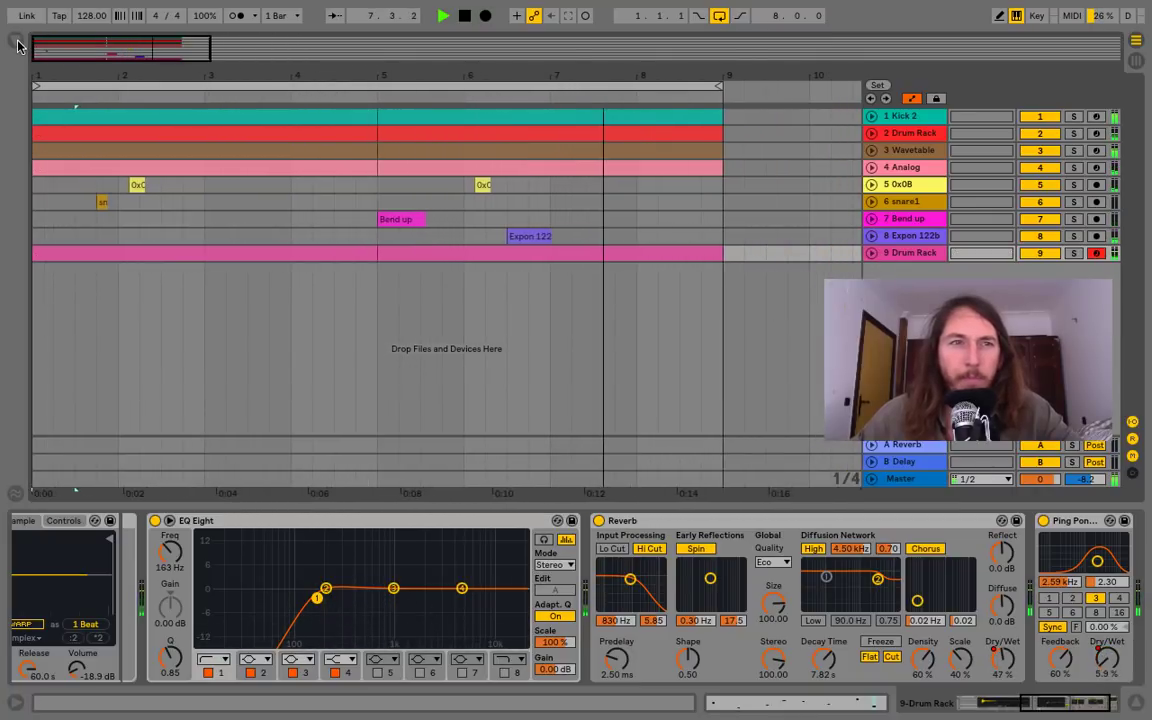
key(space)
click(16, 41)
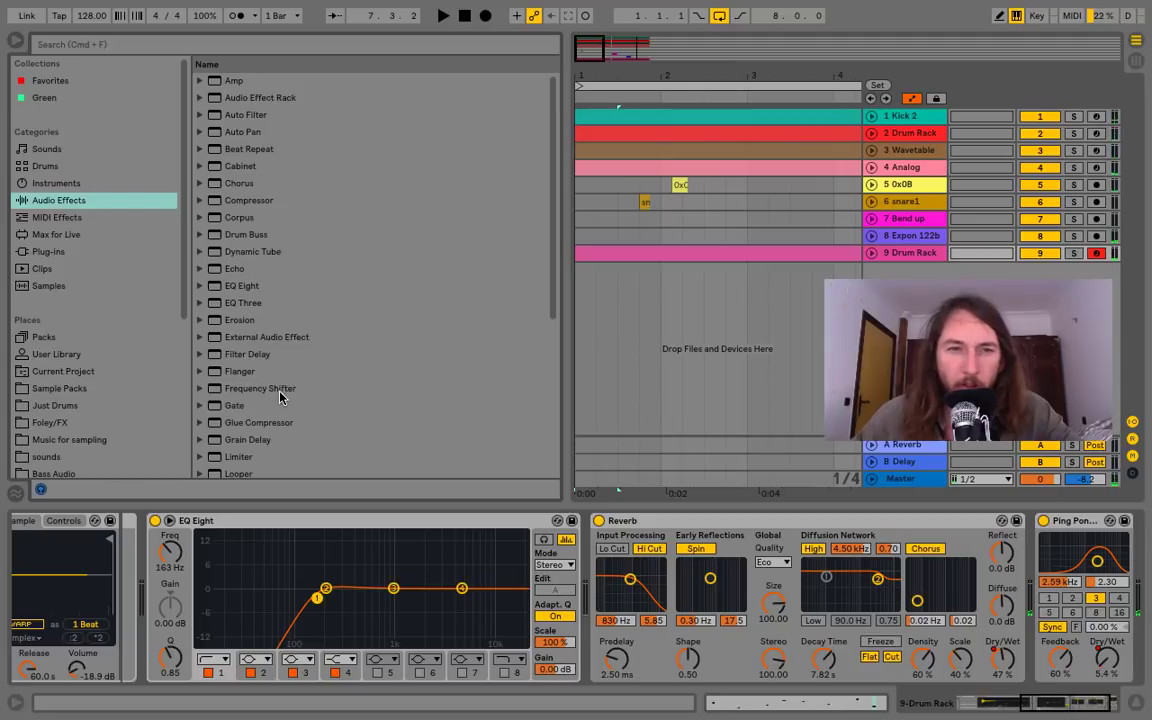
click(279, 397)
double_click(289, 393)
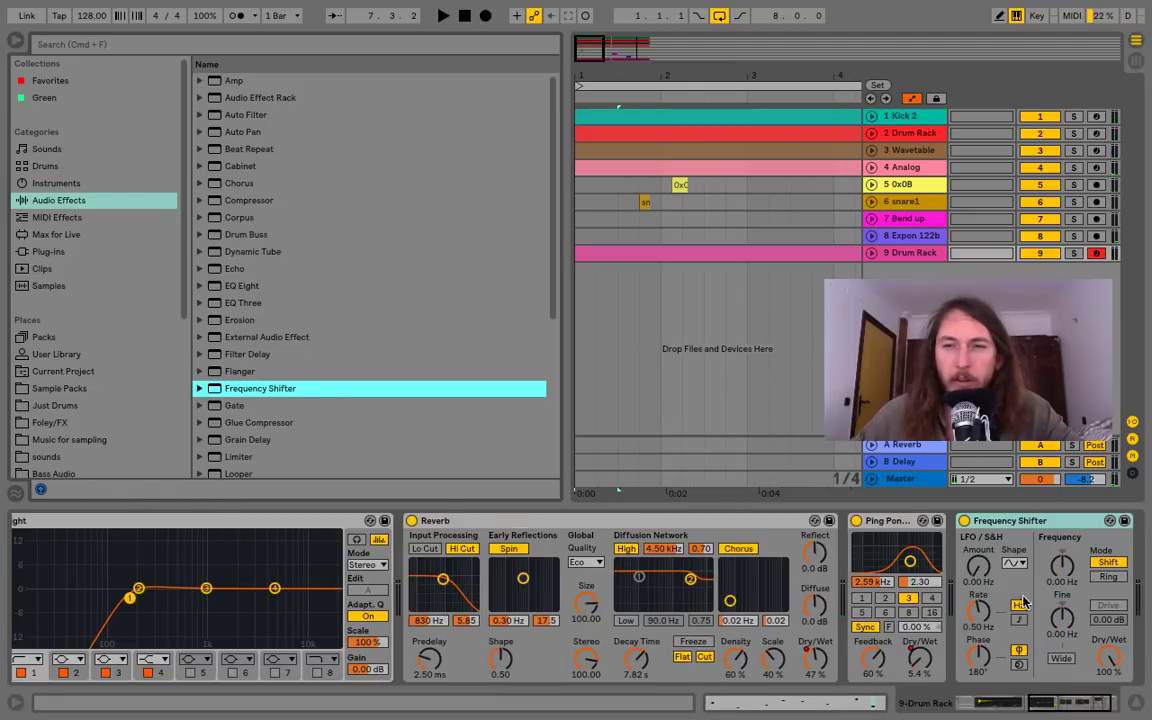
Set the Frequency Shifter to Ring mode at 1.00 kHz with LFO Amount 563 Hz, Rate 0.04 Hz and Dry/Wet 39.7% during playback
drag(985, 572, 985, 562)
key(space)
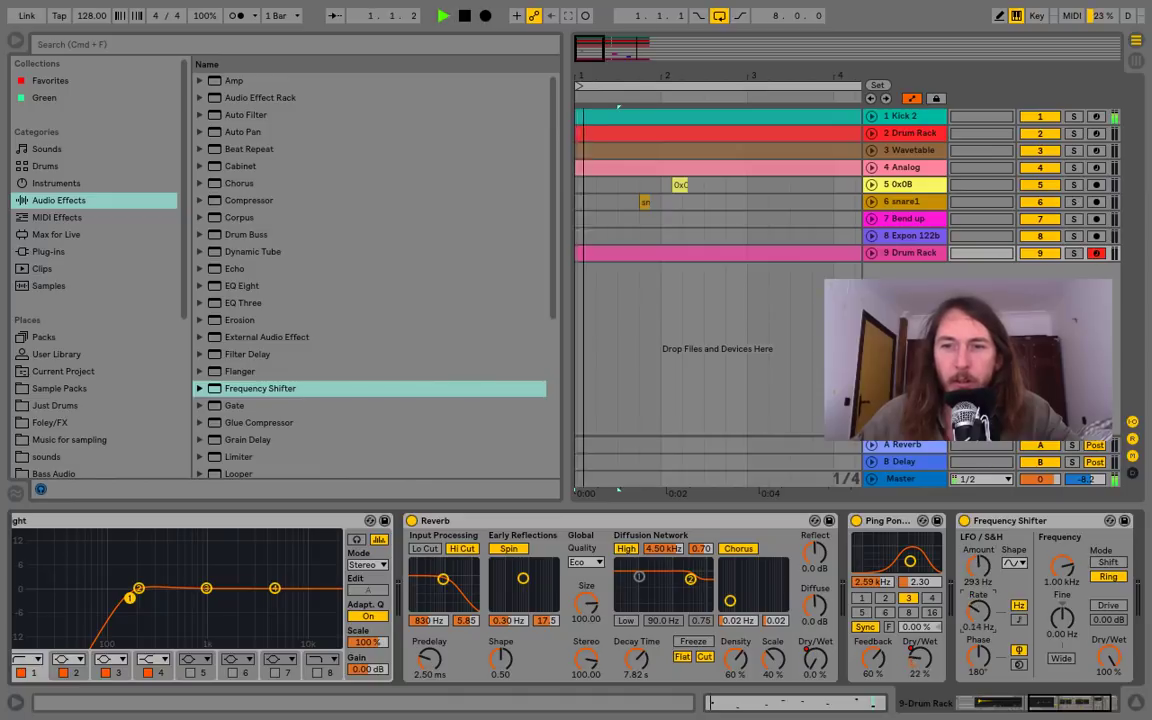
drag(981, 610, 981, 636)
drag(986, 572, 986, 563)
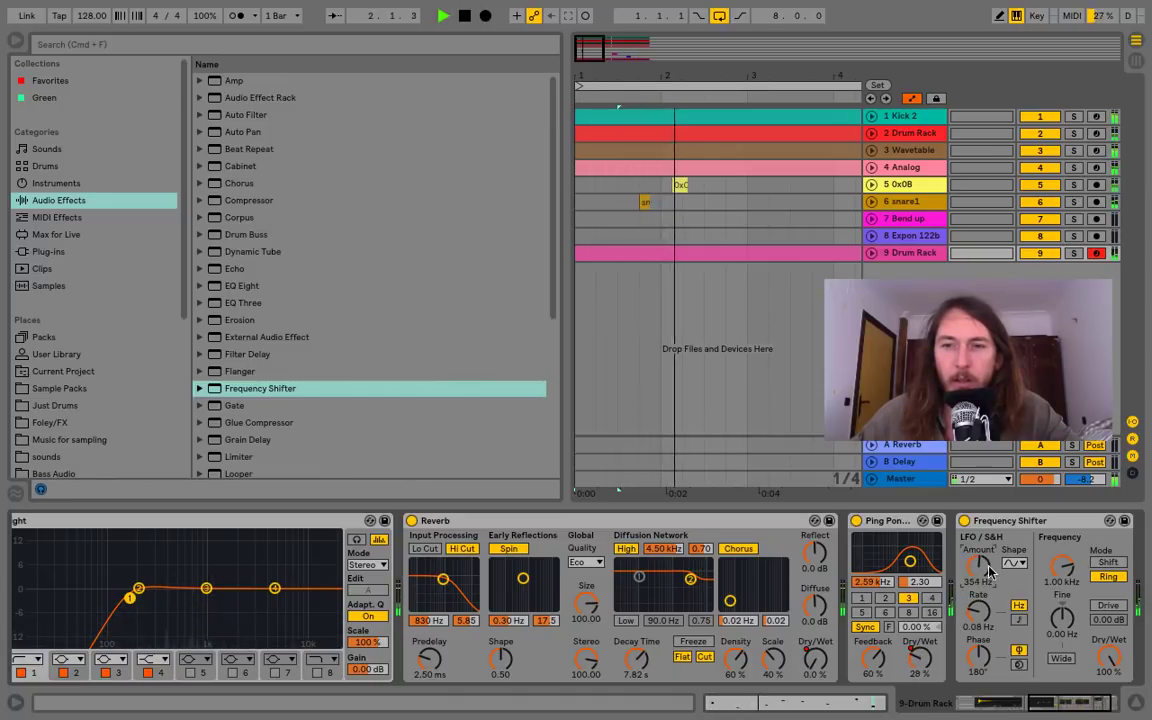
drag(1101, 655, 1101, 679)
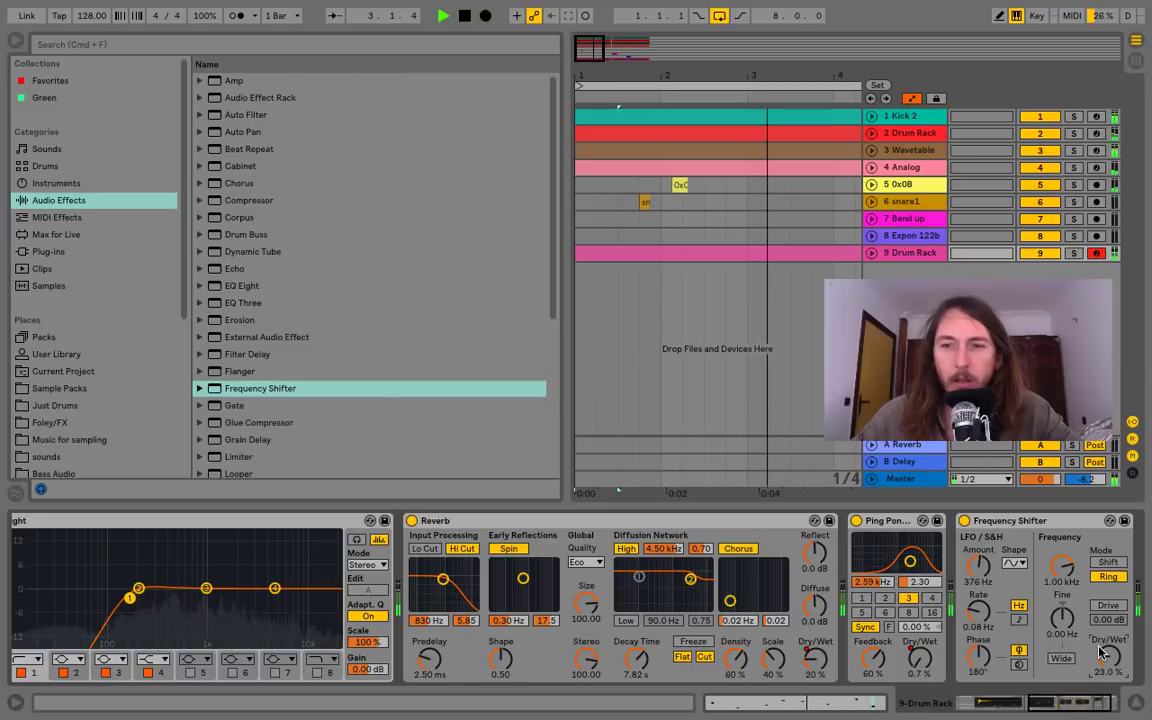
drag(982, 568, 982, 554)
drag(981, 611, 979, 620)
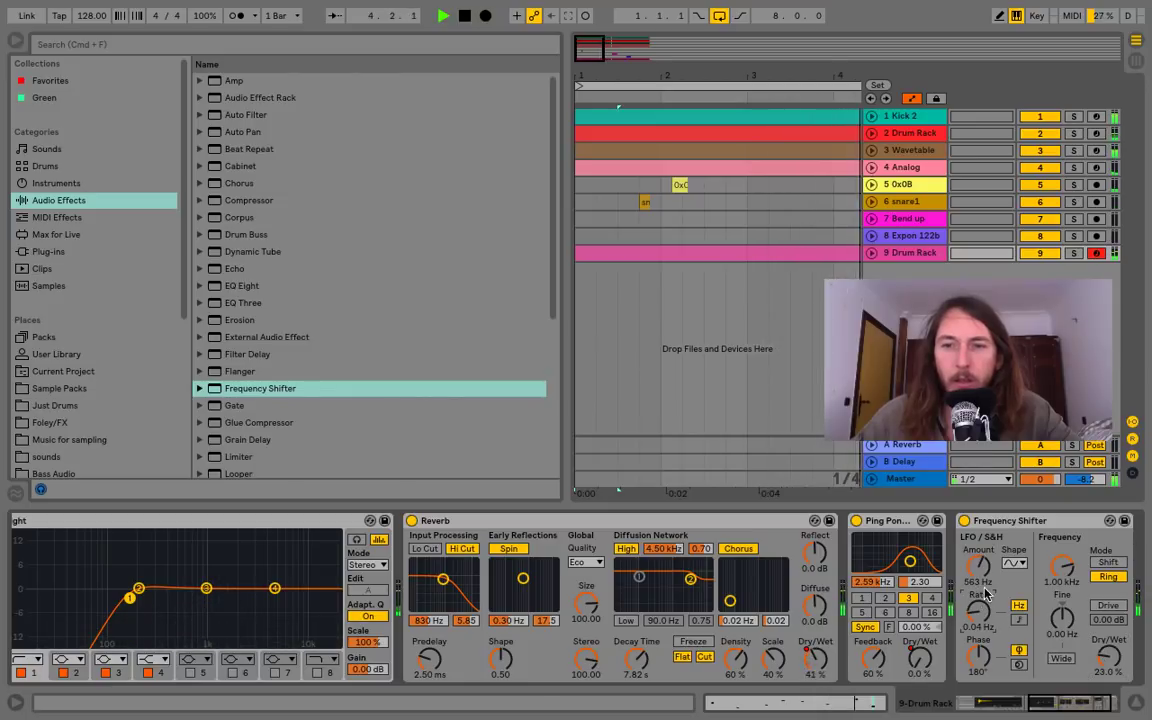
drag(1107, 657, 1107, 642)
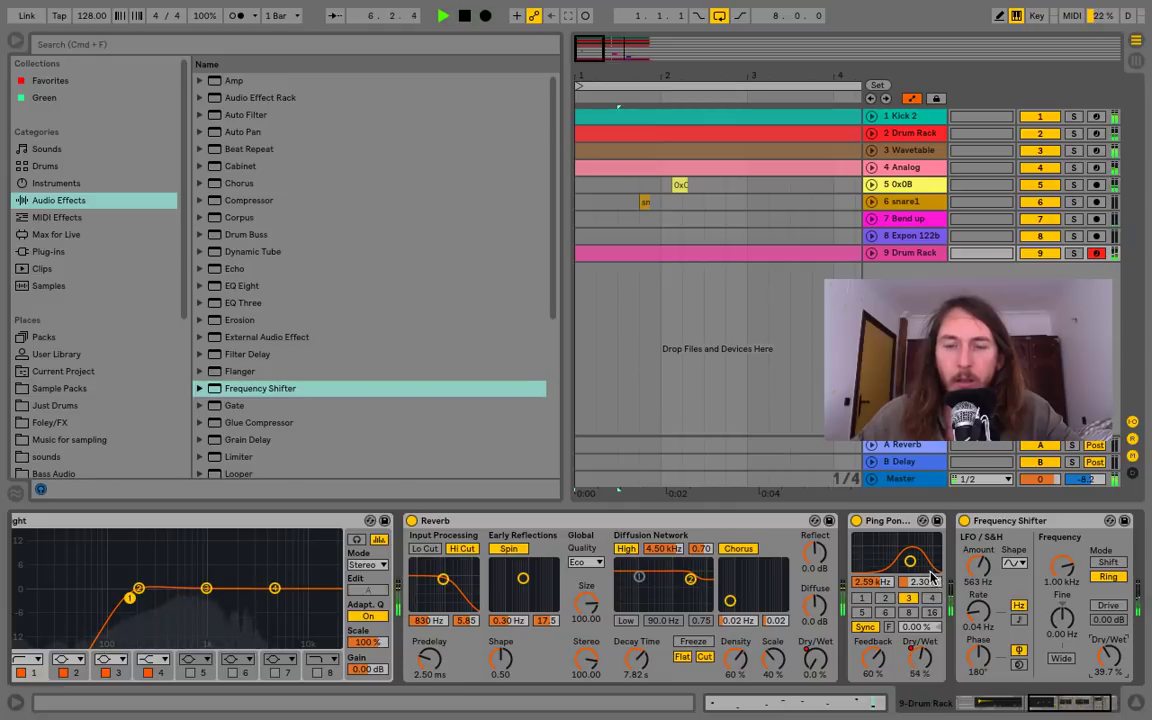
Play the full eight-bar loop with the device view and browser hidden, and disarm the percussion Drum Rack track
click(1135, 705)
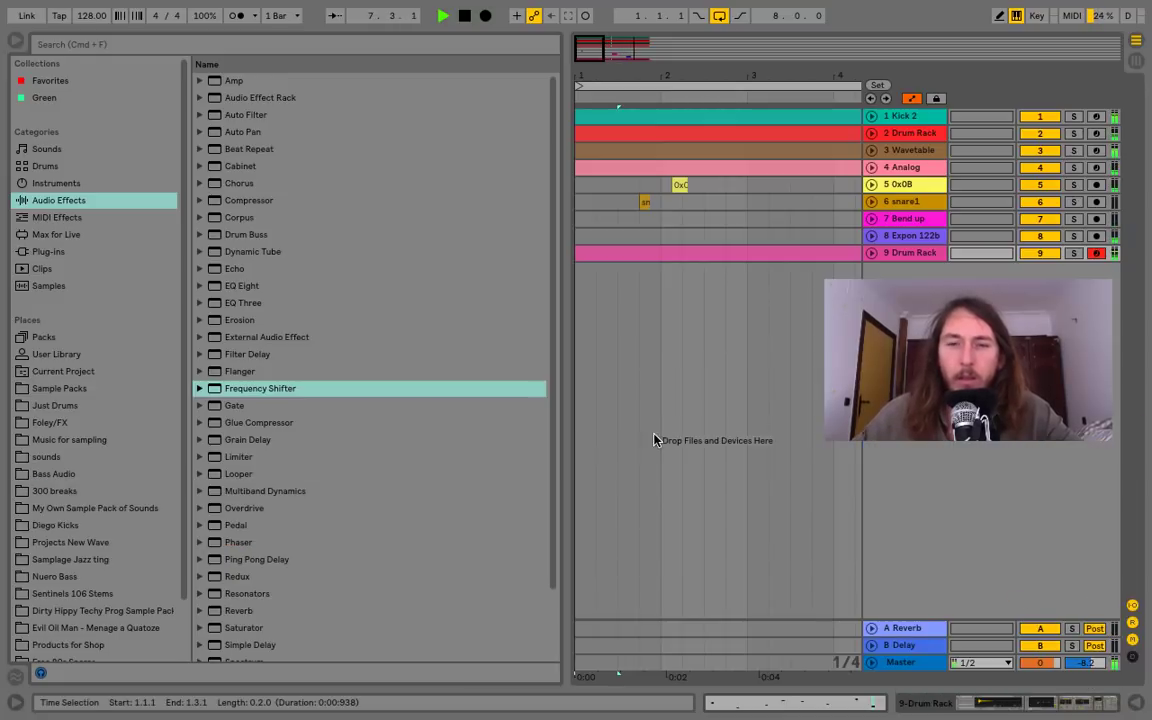
click(14, 40)
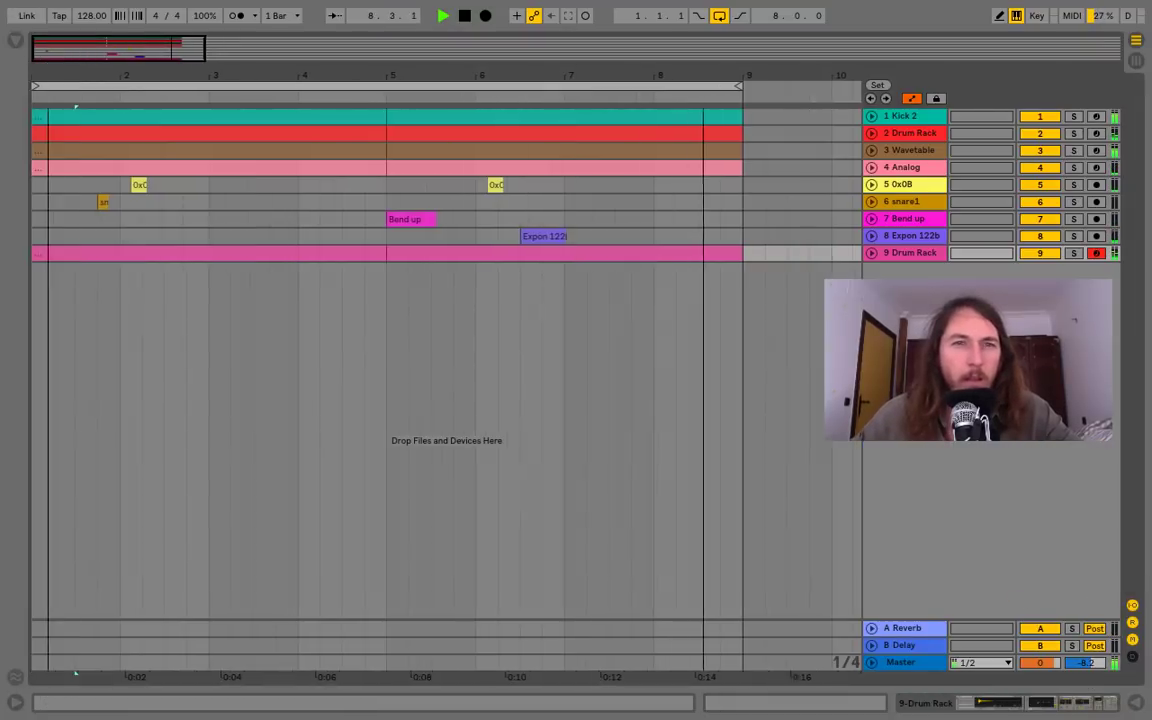
drag(49, 75, 49, 62)
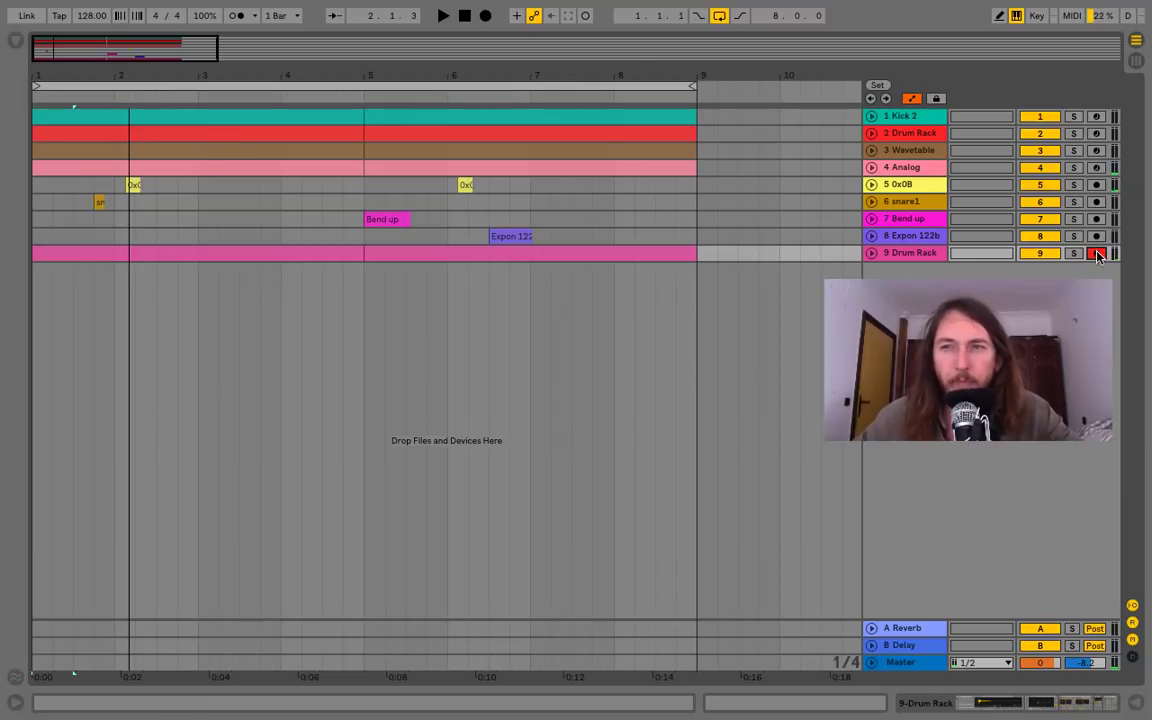
Browse the Core Library pack to the Swing folder inside Swing and Groove
click(9, 45)
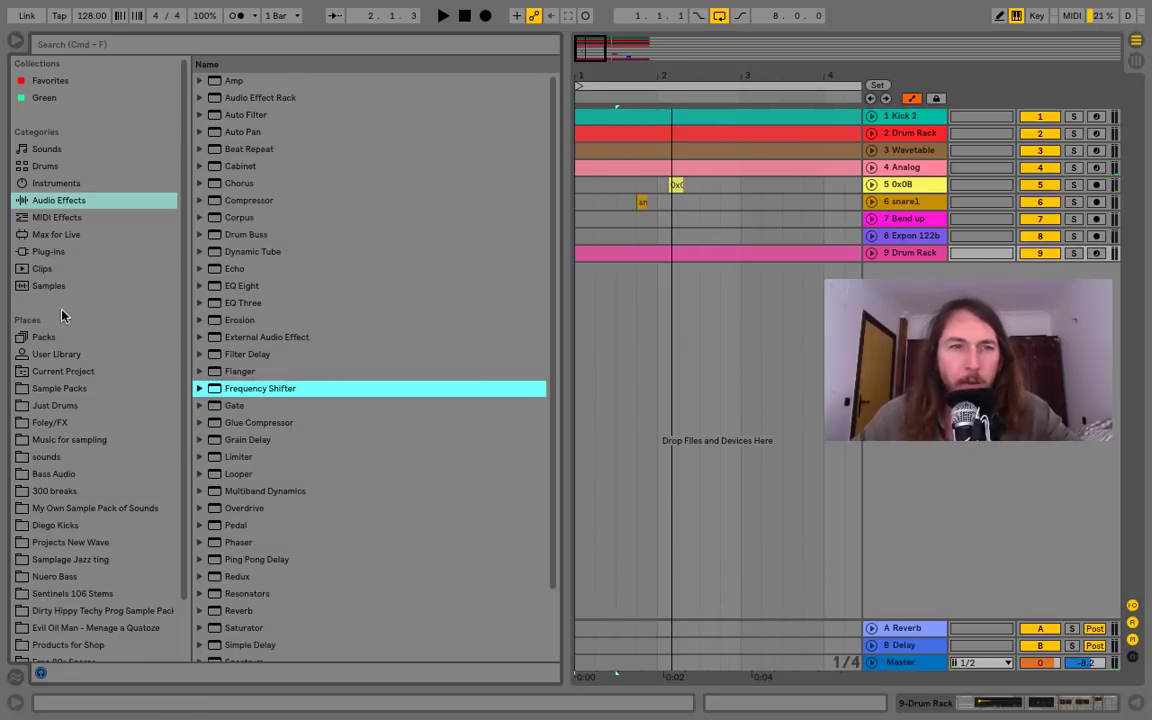
click(43, 336)
key(Left)
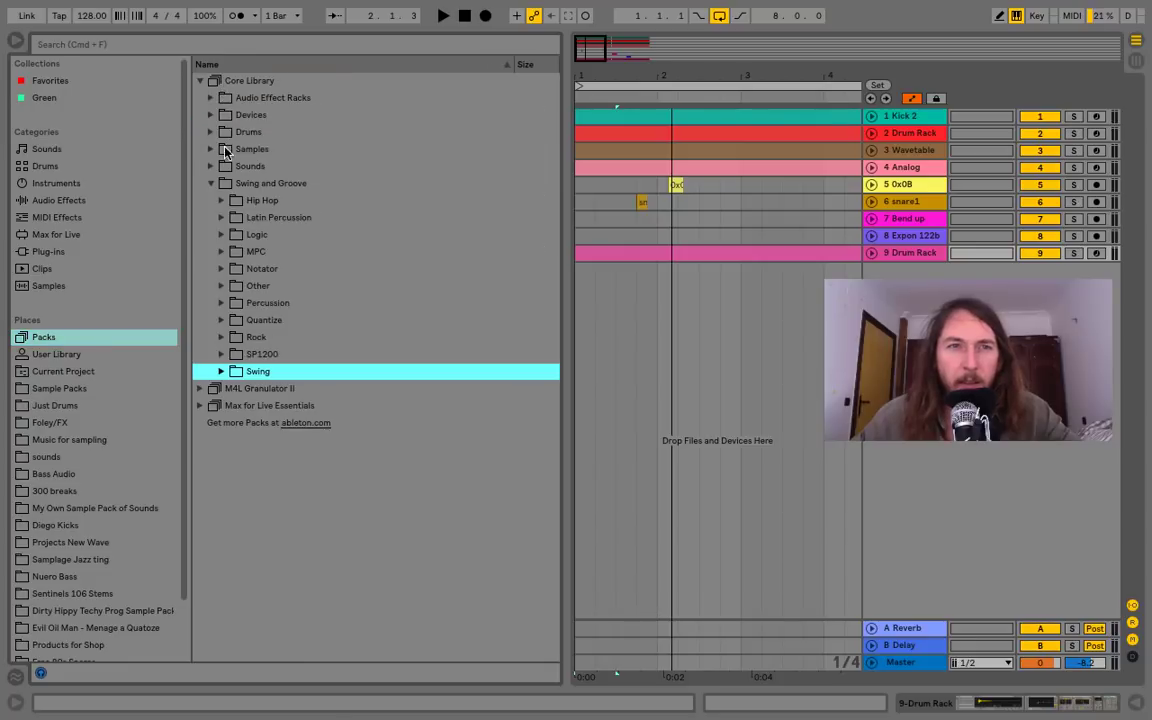
click(210, 184)
click(200, 81)
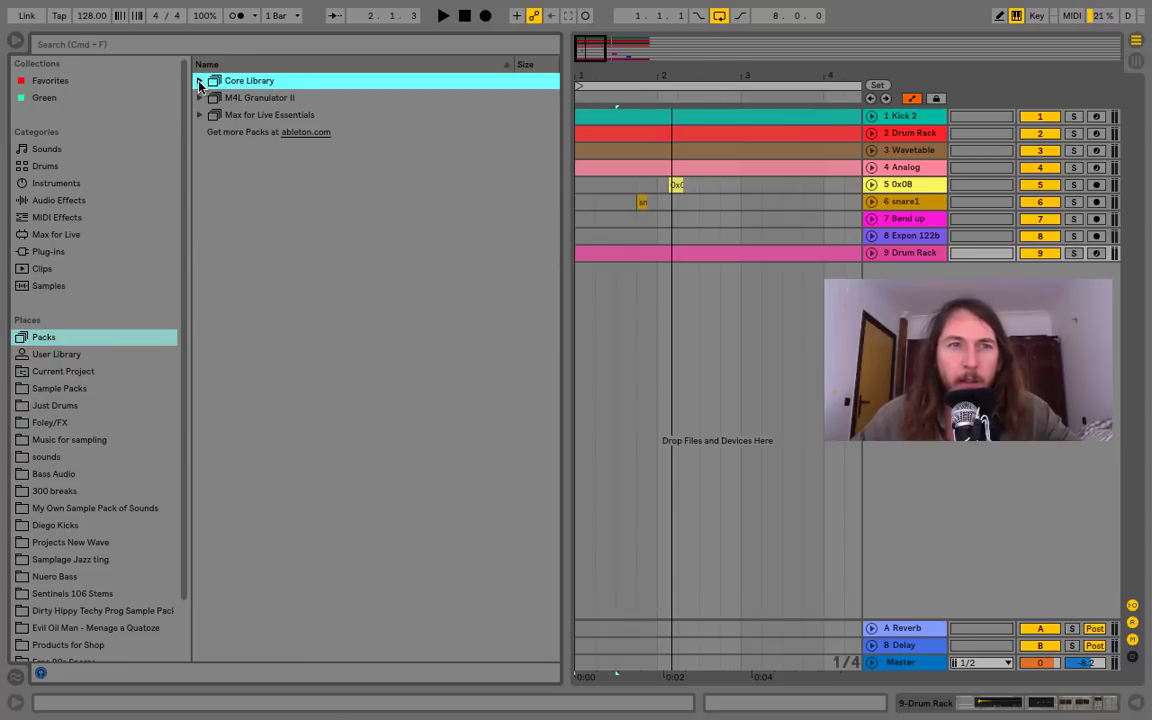
click(199, 81)
click(268, 183)
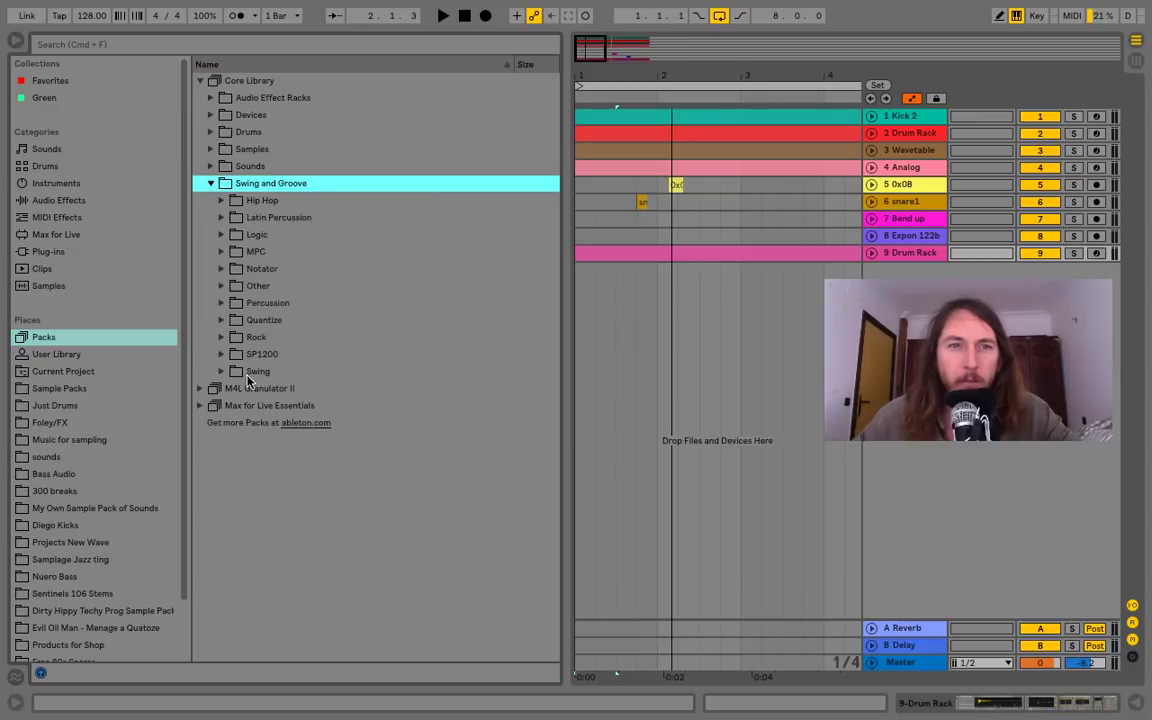
click(236, 372)
Apply the Swing 16-35 groove to the percussion Drum Rack clip and play it back
click(287, 439)
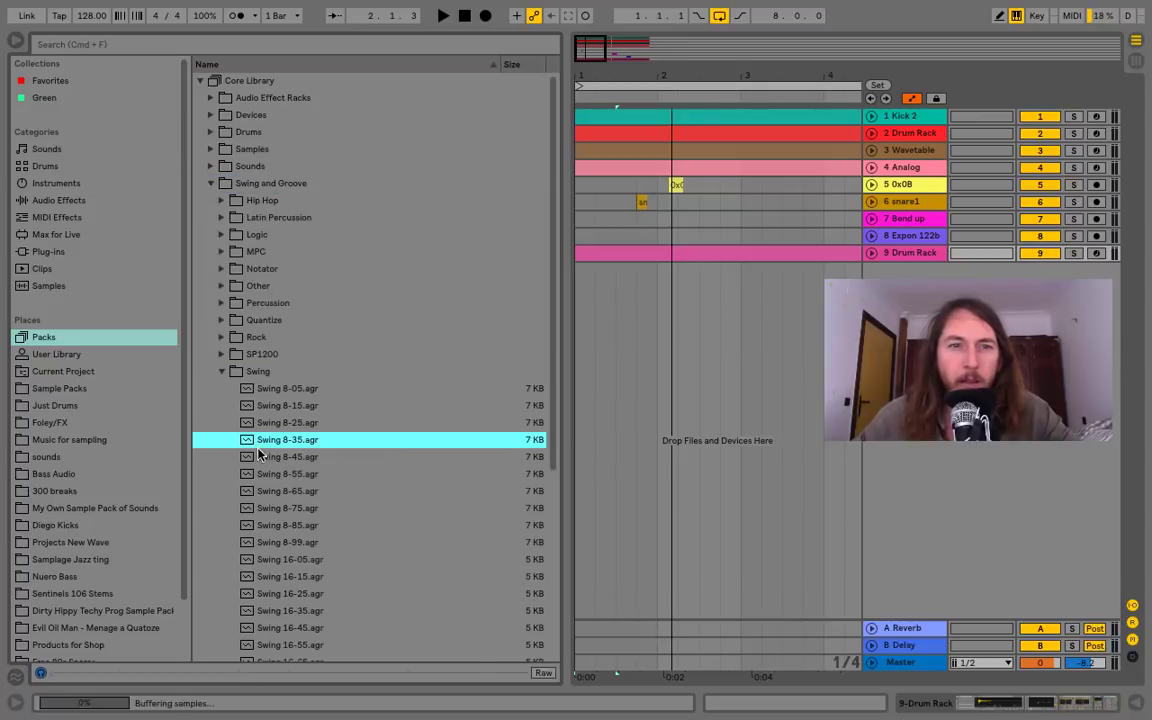
click(289, 560)
scroll(310, 512, down, 3)
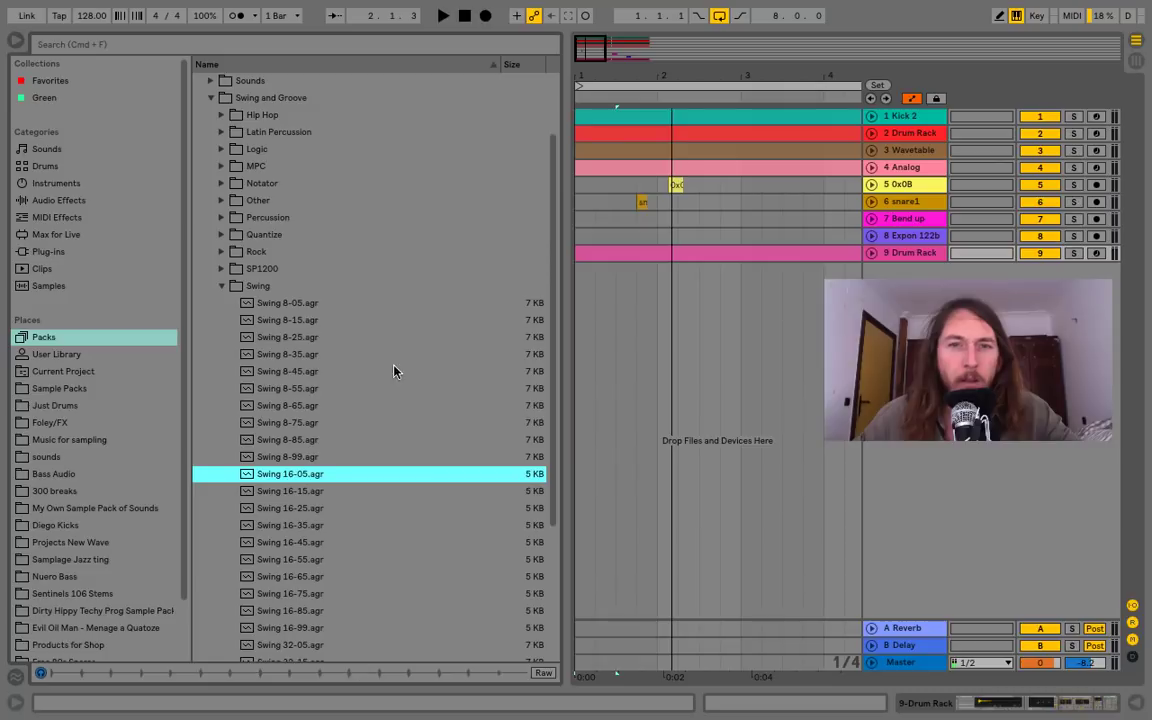
click(323, 525)
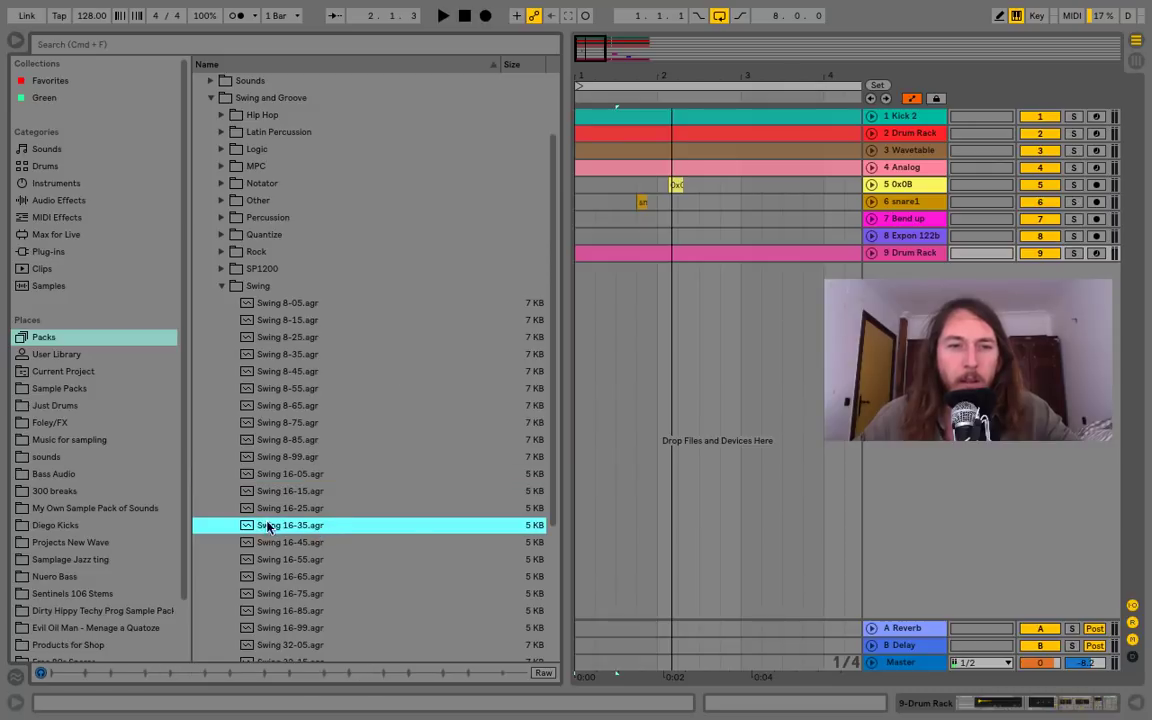
drag(248, 531, 628, 255)
key(space)
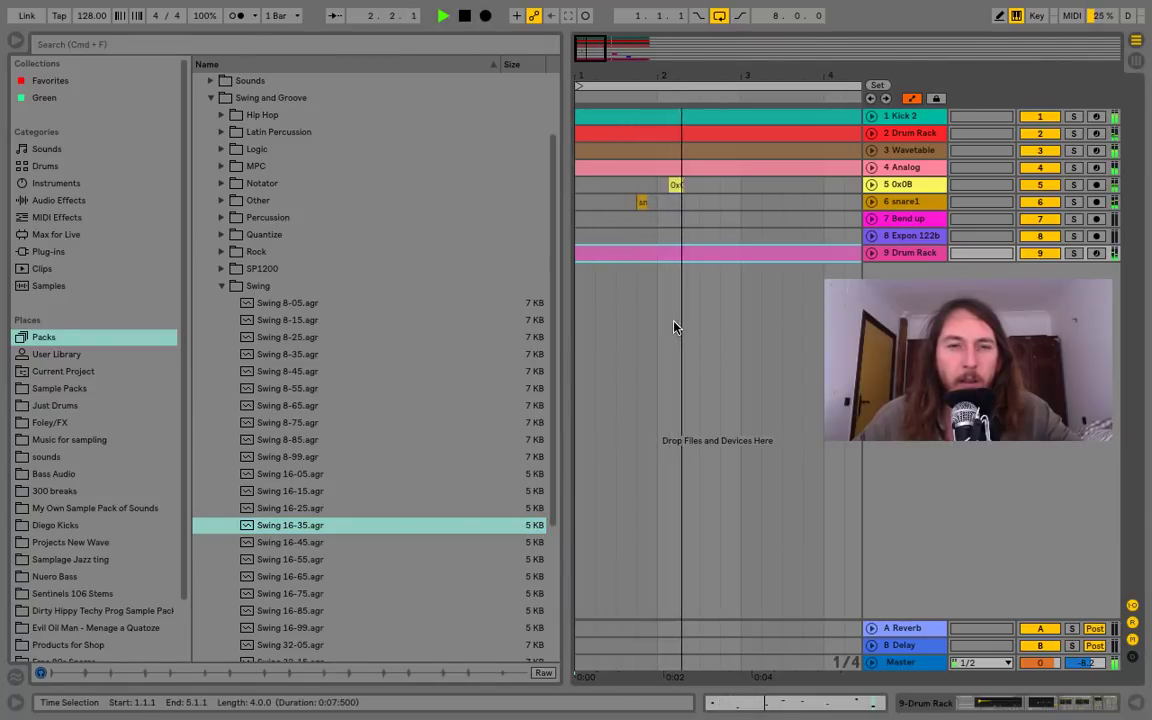
Check the groove assigned to the Drum Rack clip, and set Swing 16-35's Velocity to 78% in the Groove Pool during playback
double_click(714, 260)
key(space)
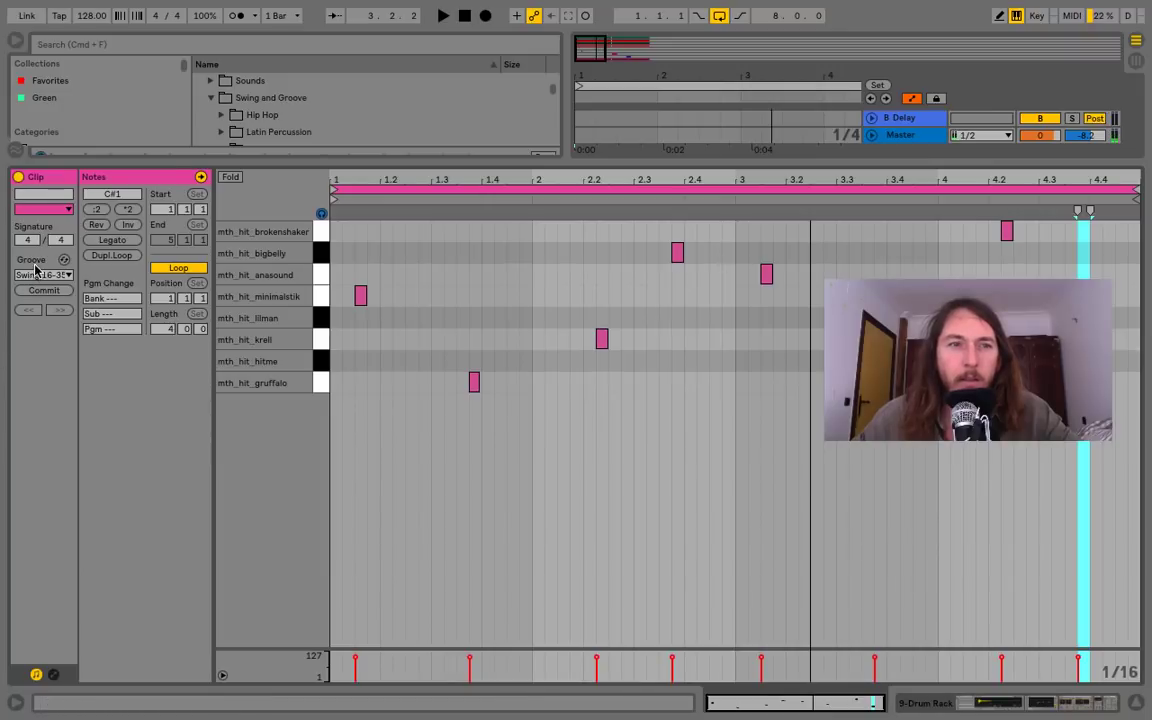
click(1135, 708)
click(15, 677)
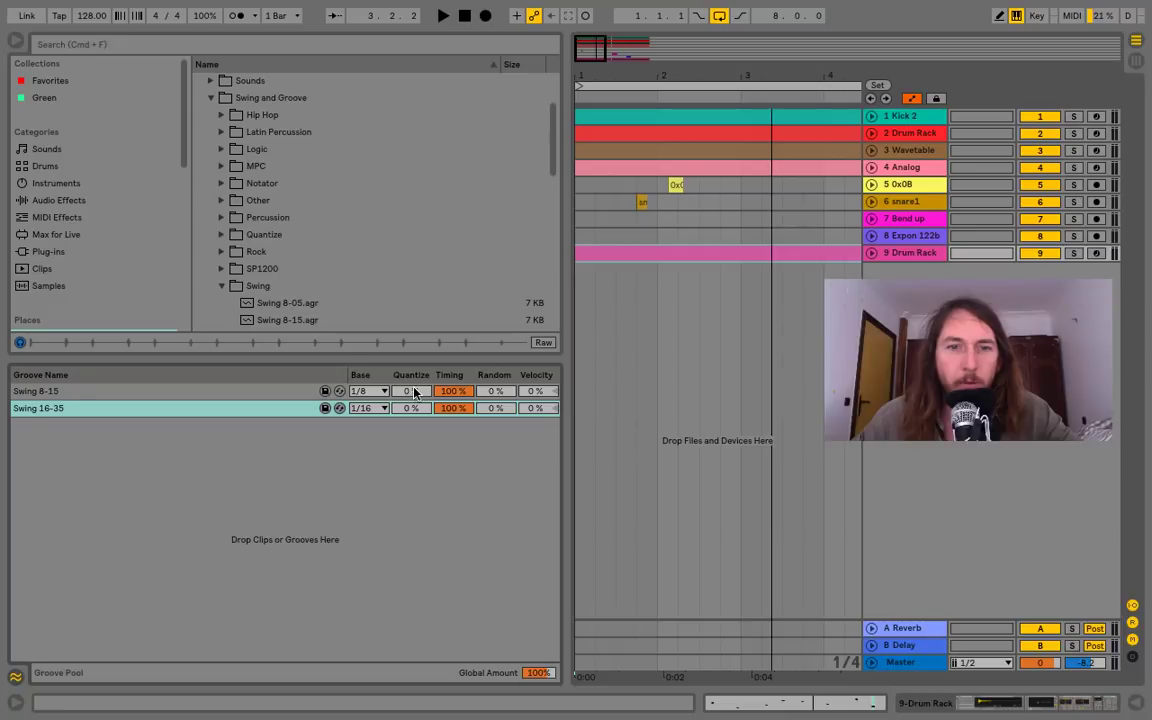
key(space)
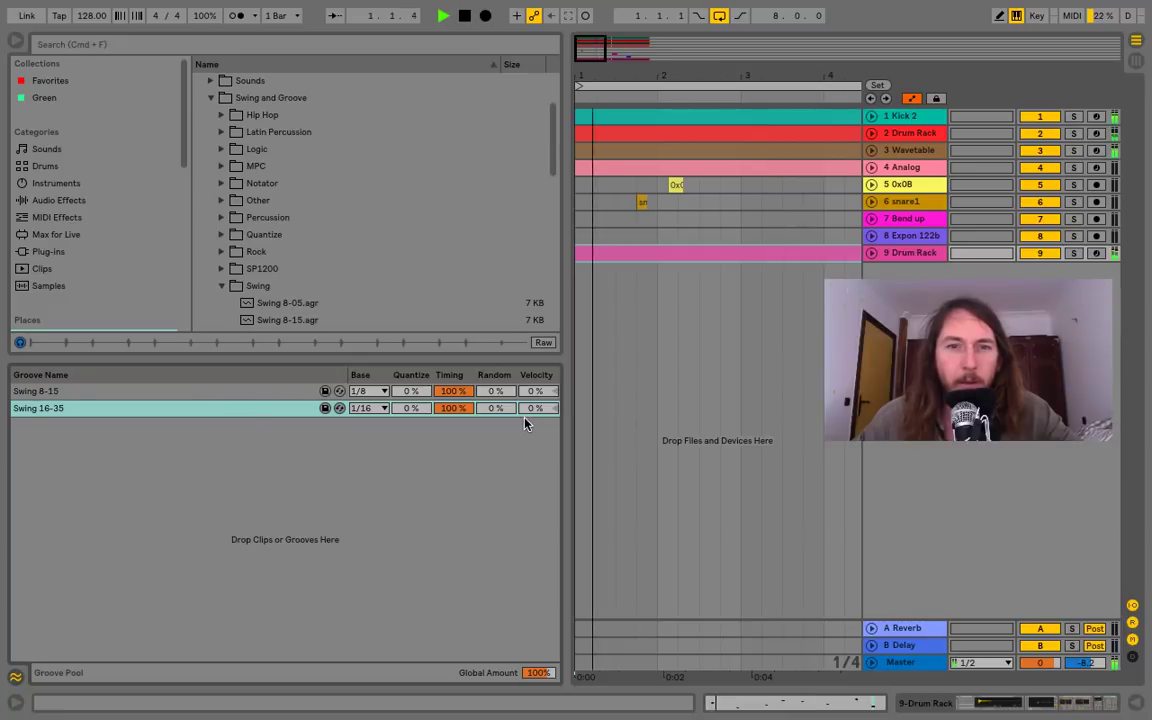
drag(537, 408, 537, 336)
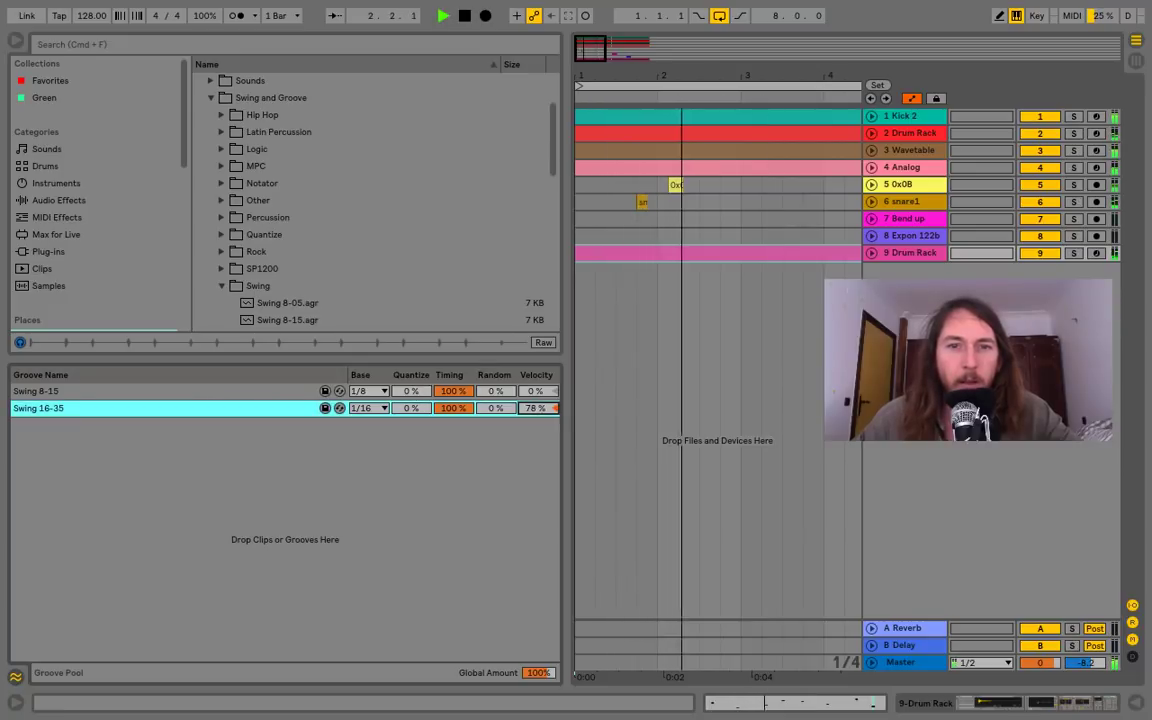
Reset Swing 16-35's Velocity to 0%, set its Random amount to 34%, and check the percussion clip before stopping playback
click(548, 408)
key(Delete)
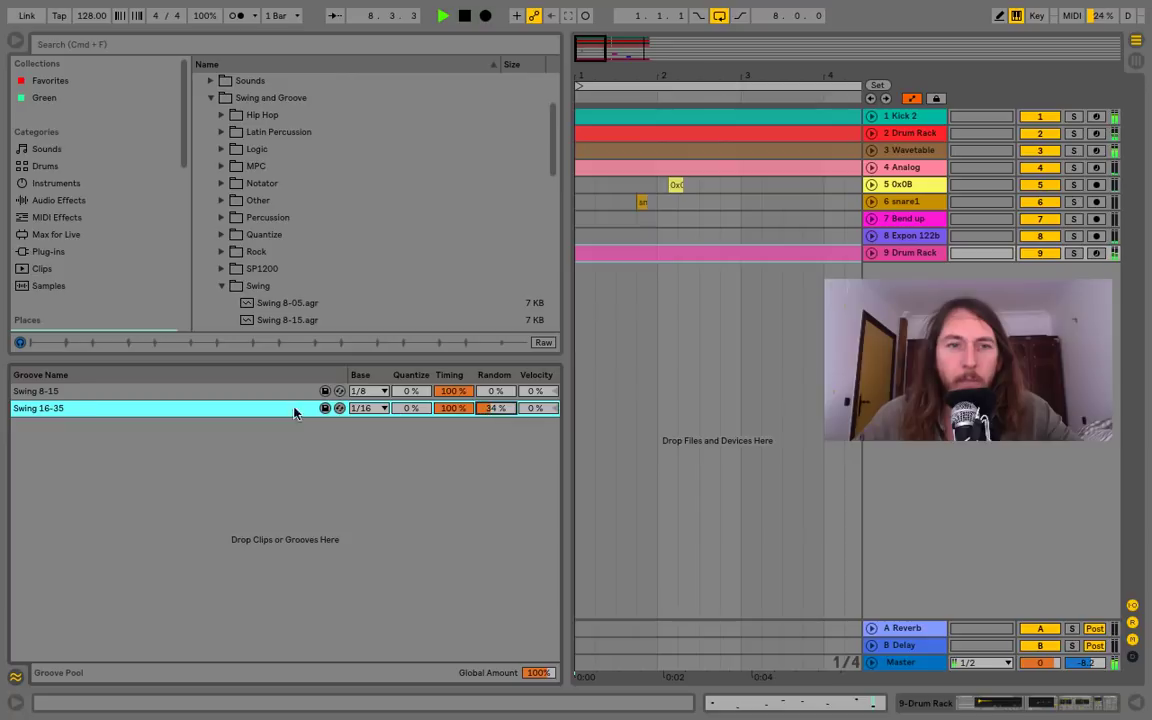
click(1137, 701)
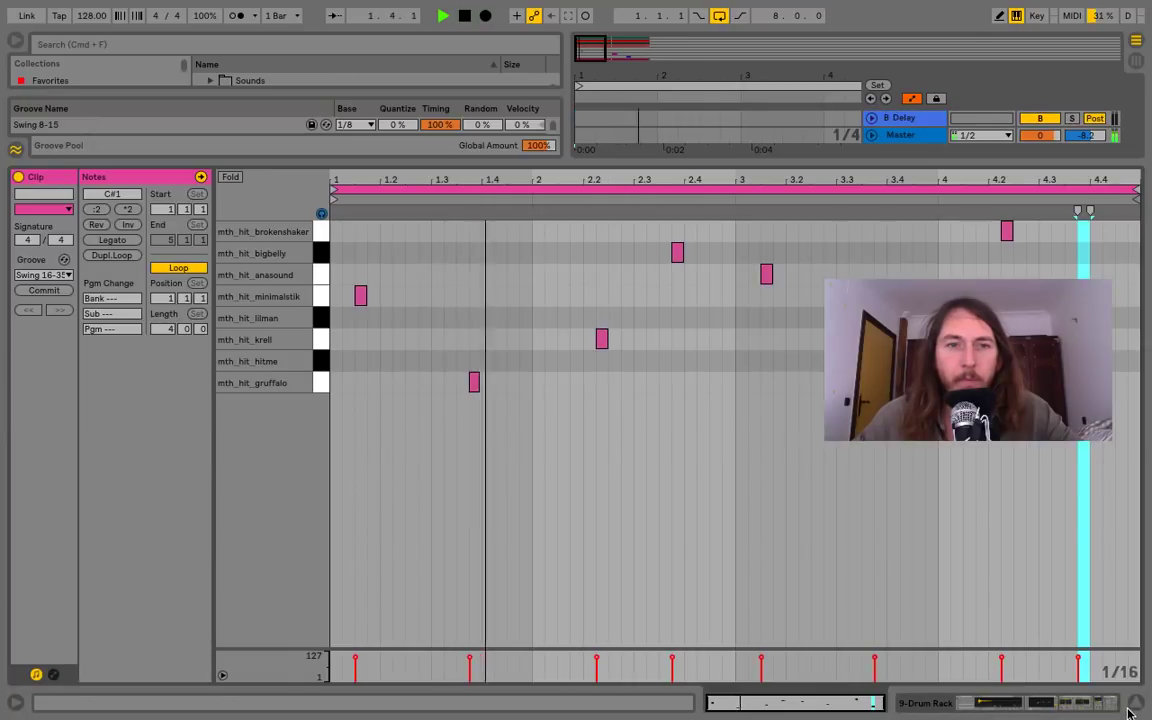
click(1137, 702)
key(space)
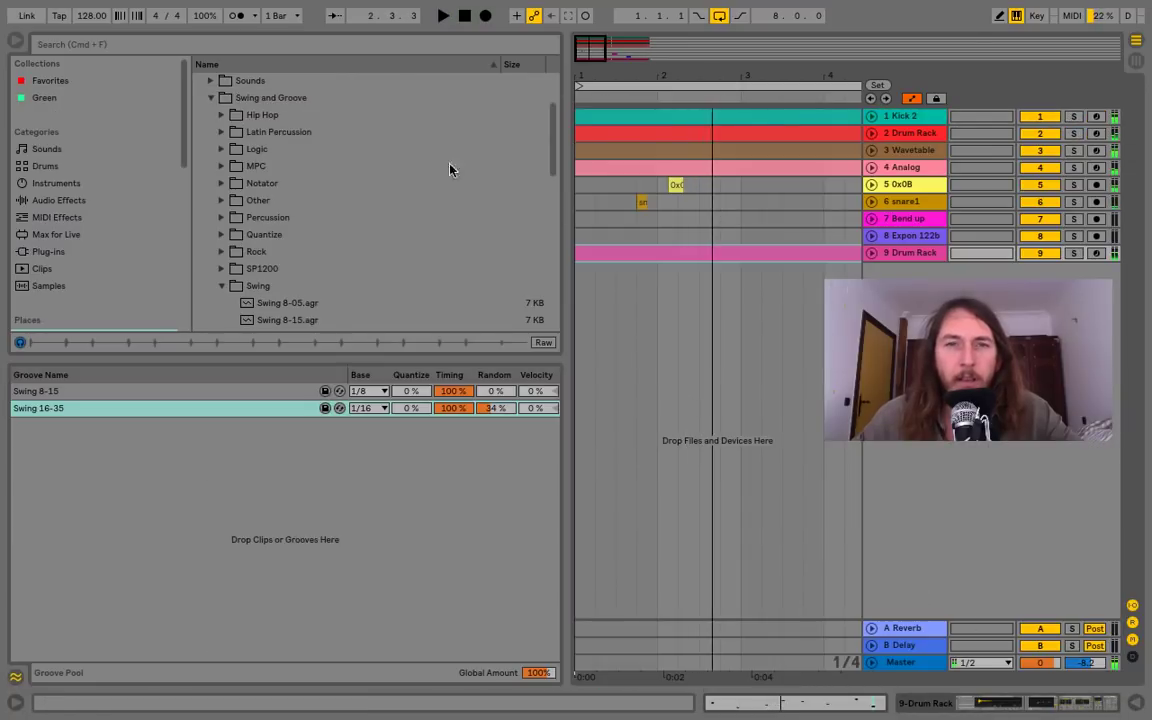
Close the Groove Pool and audition various 8th- and 16th-note grooves in the Swing folder, both with and without the loop playing
click(16, 673)
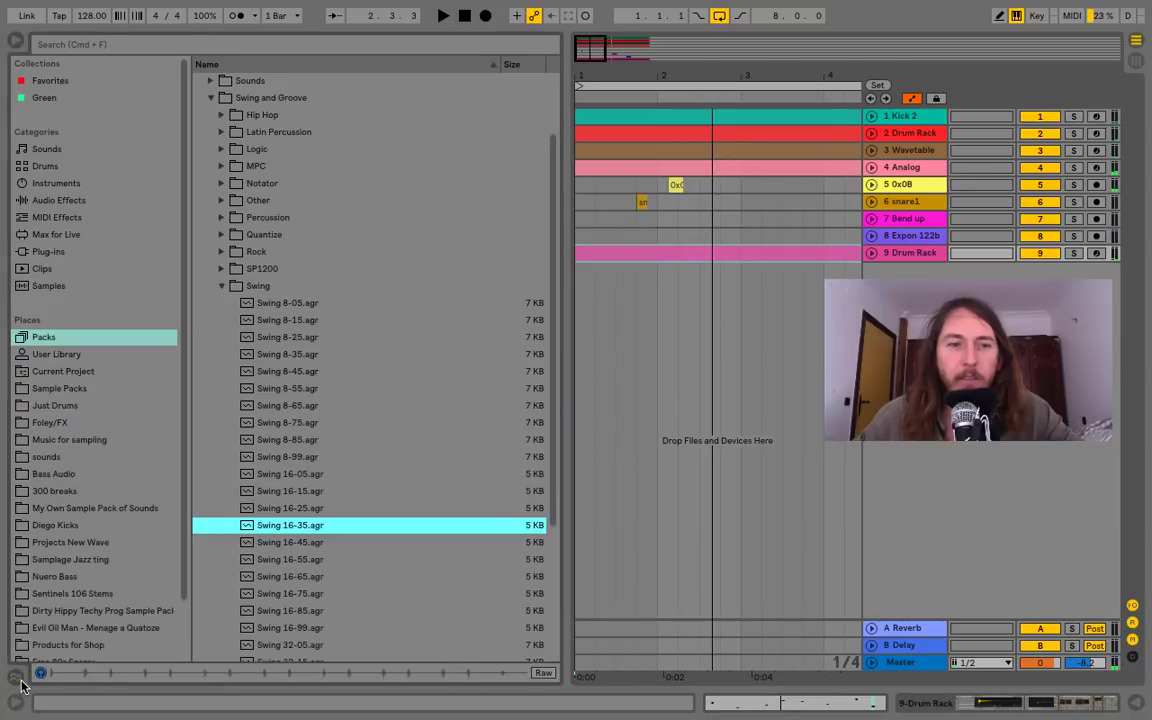
click(291, 559)
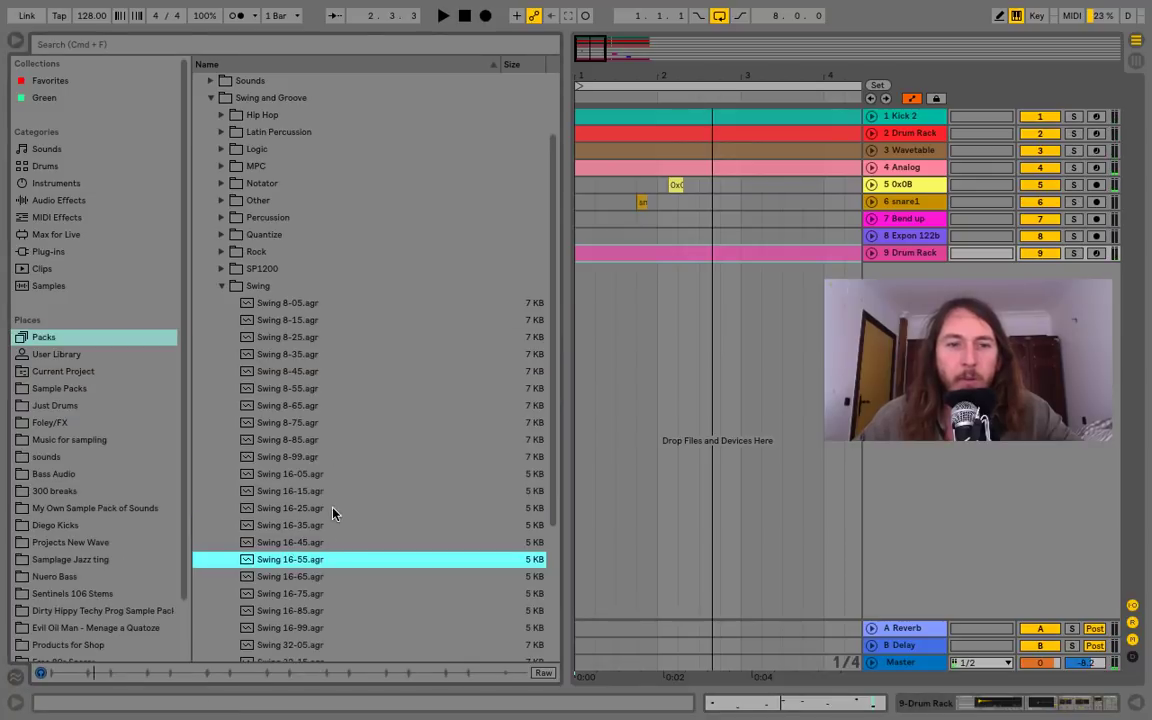
key(space)
click(294, 543)
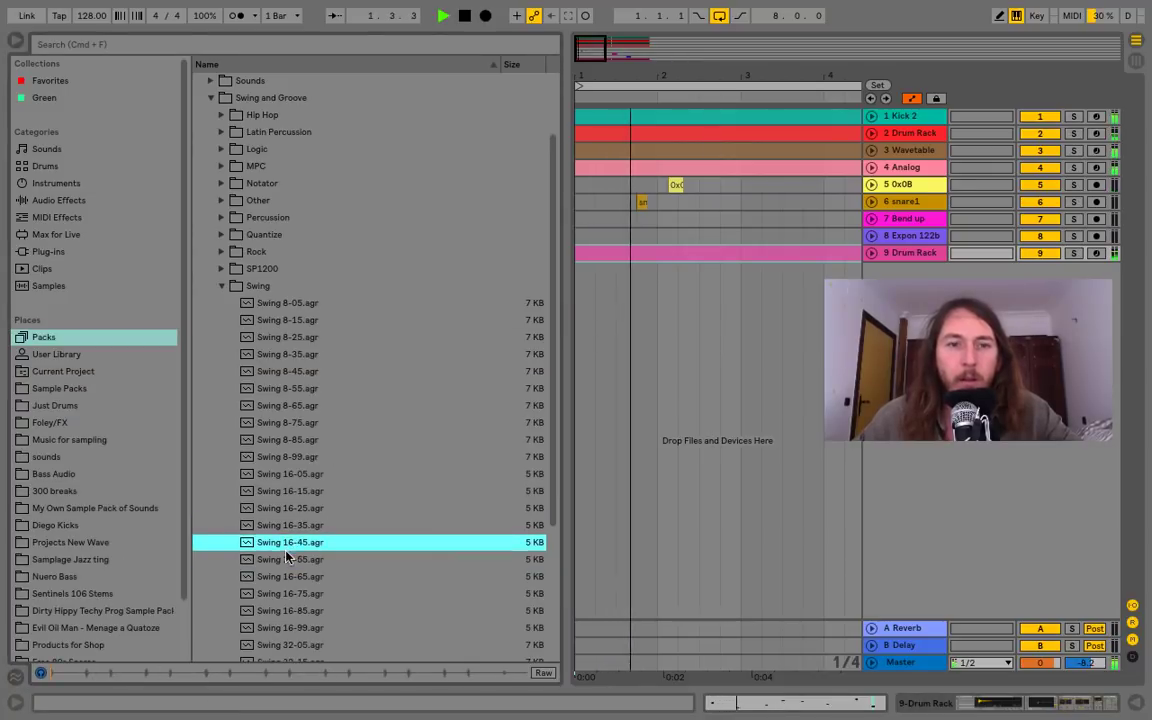
click(316, 593)
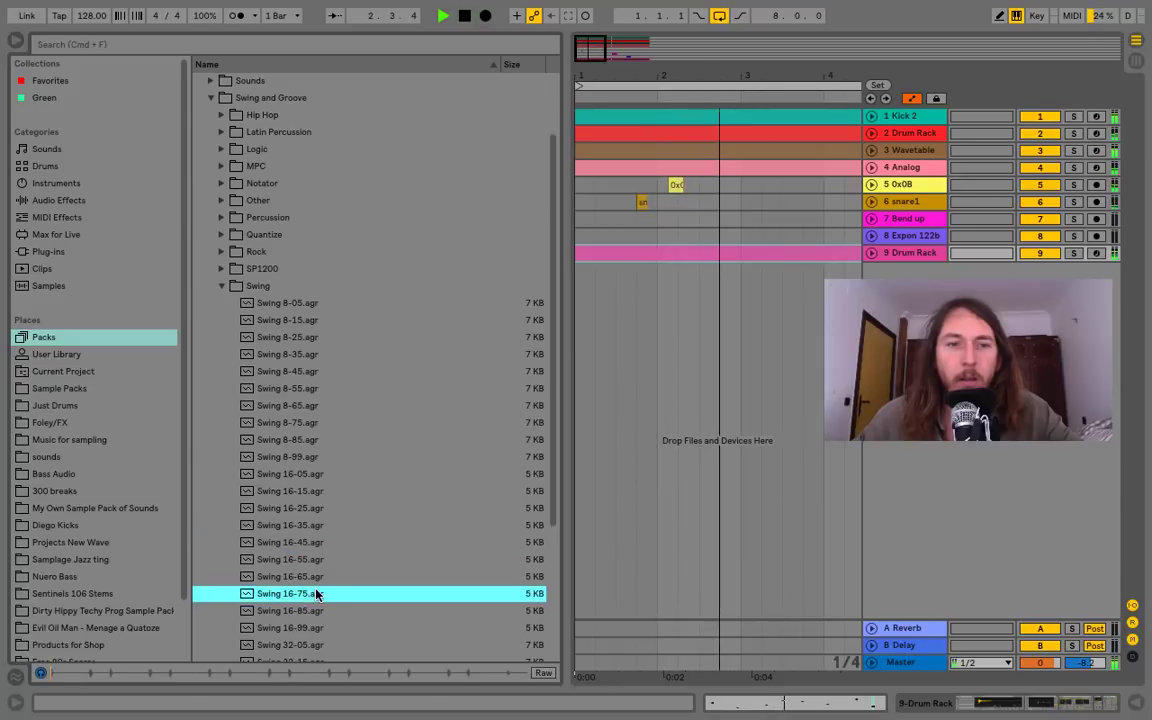
click(295, 405)
click(300, 491)
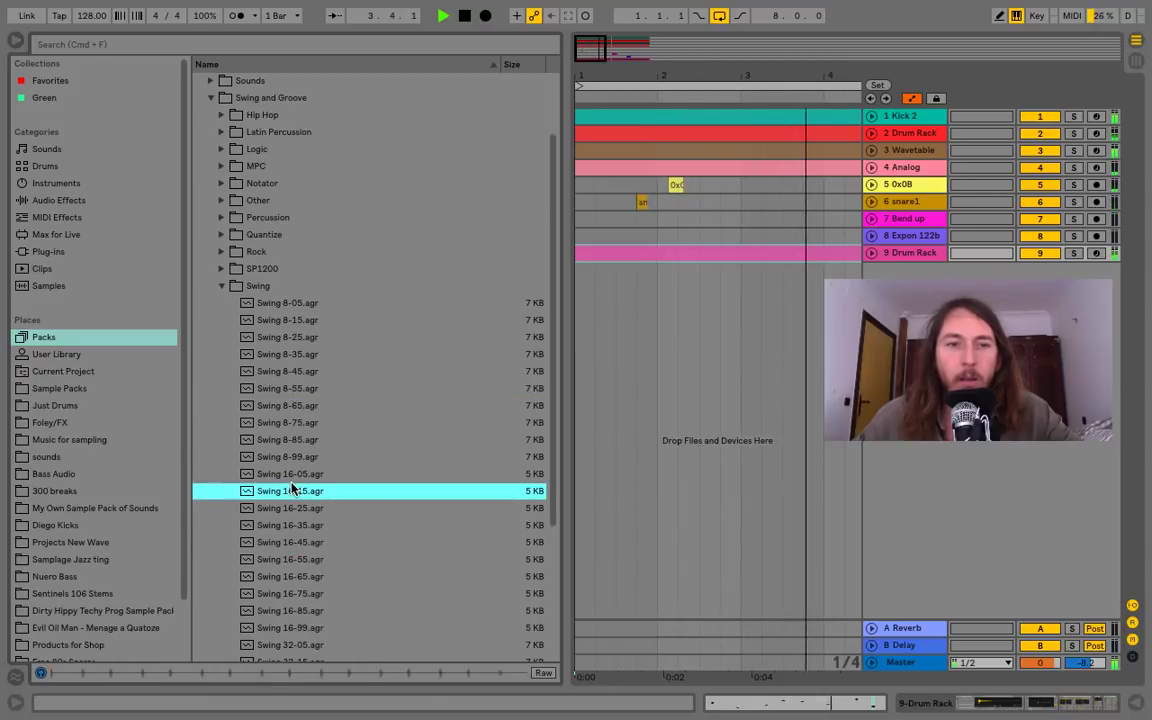
scroll(303, 510, down, 1)
click(311, 559)
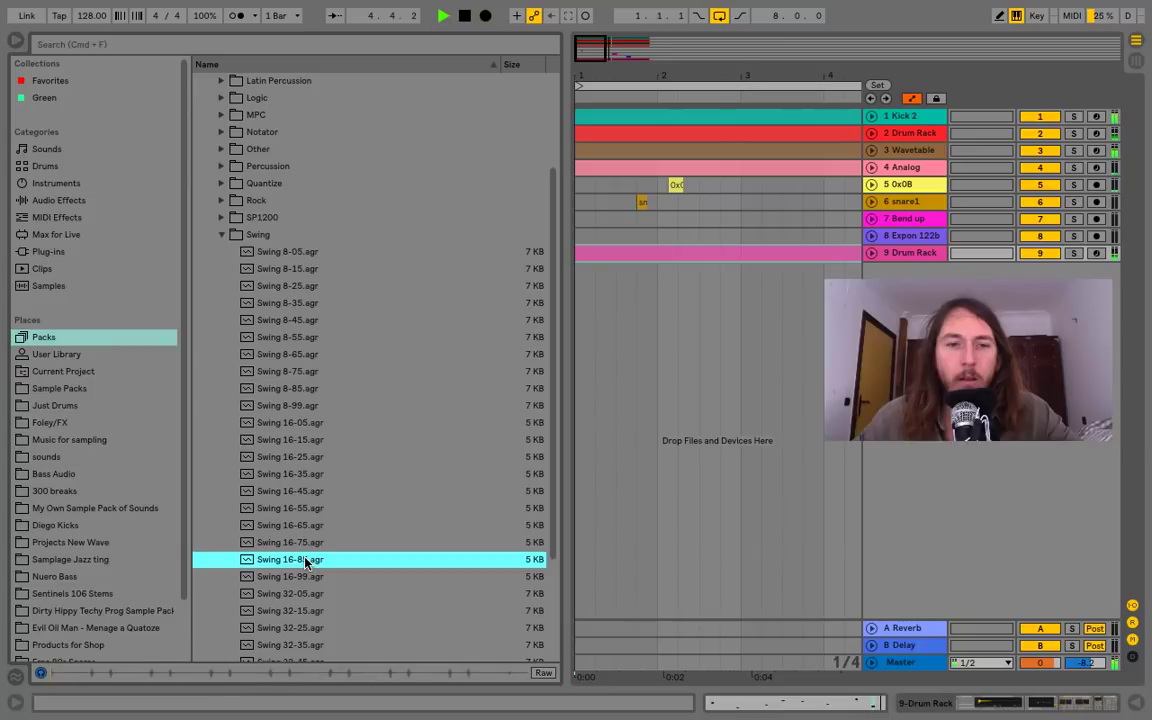
click(294, 527)
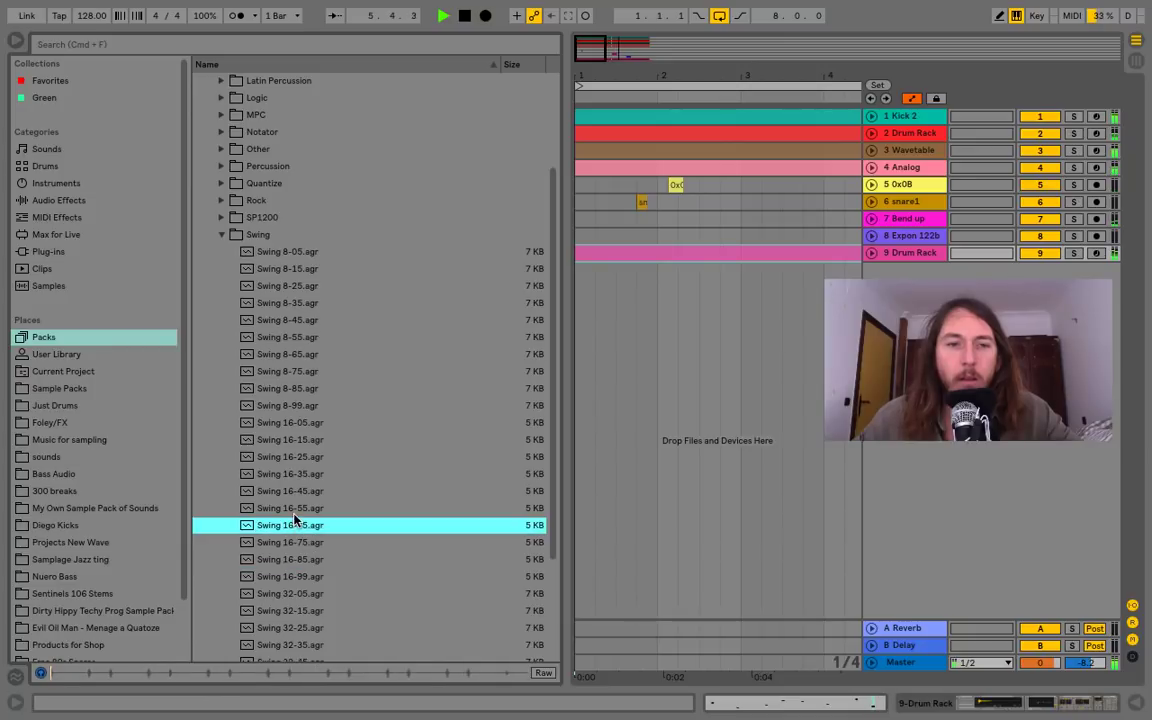
click(294, 476)
click(300, 458)
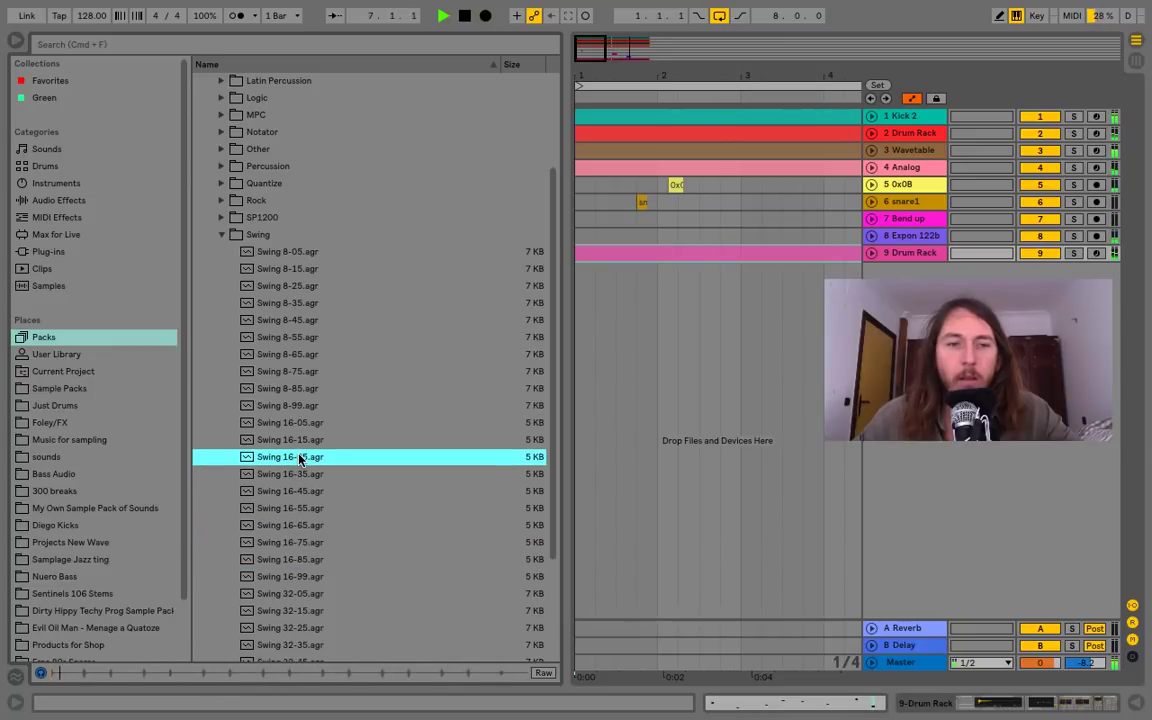
click(278, 355)
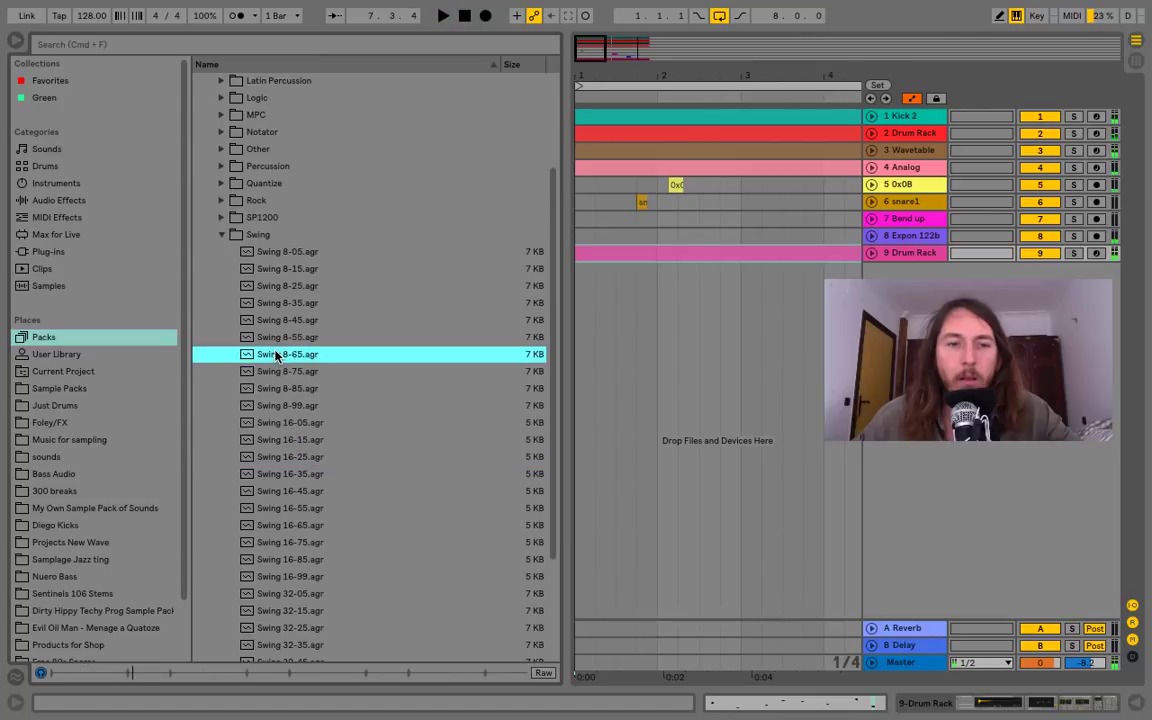
click(279, 458)
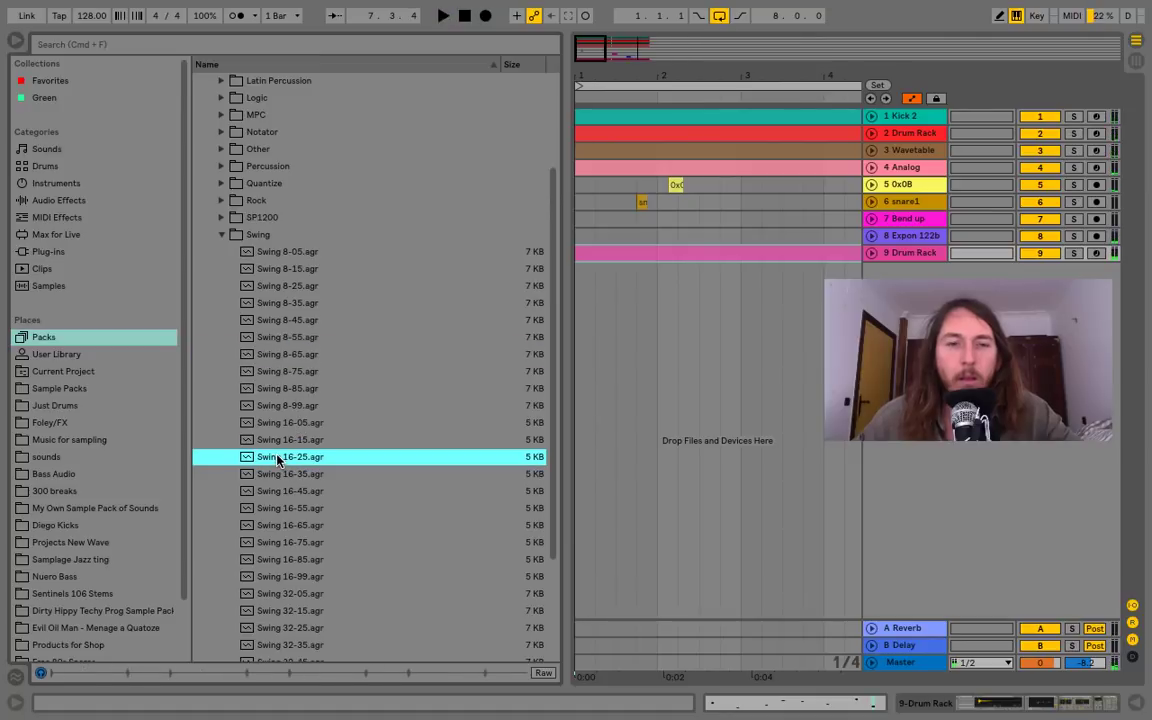
click(300, 525)
click(300, 593)
click(300, 508)
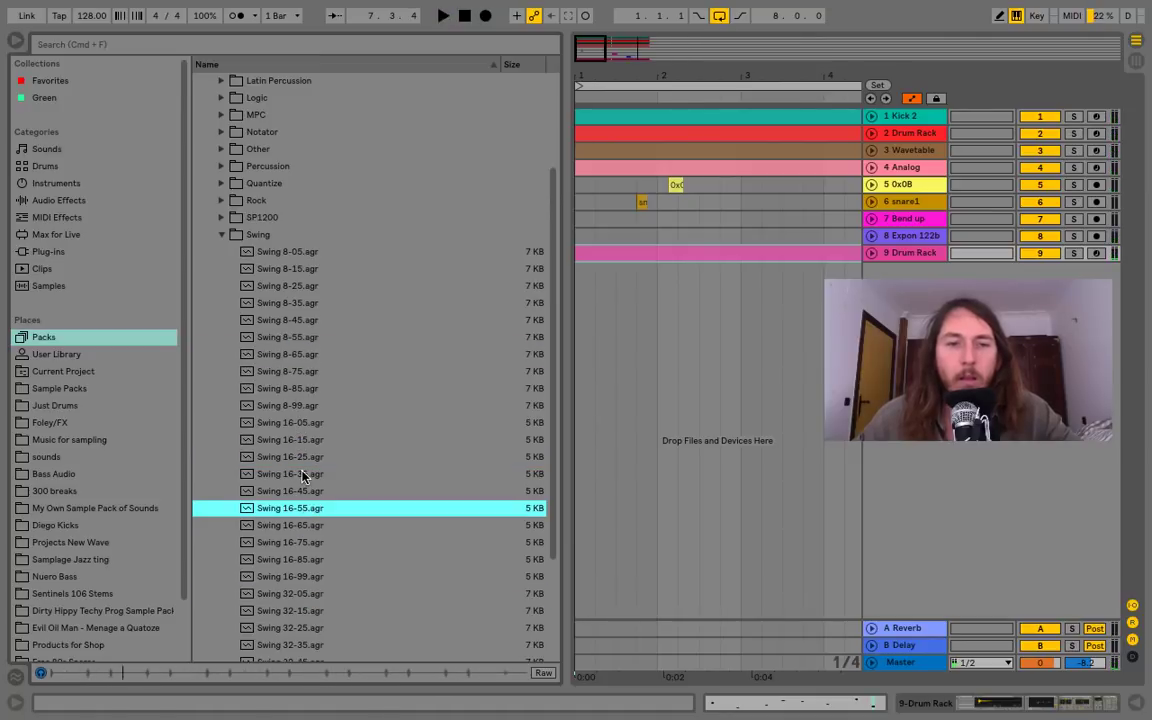
click(296, 457)
Collapse the Swing folder and audition grooves in the Hip Hop folder, including Hip Hop 4, Hip Hop 2 and NY Cut 1
click(220, 234)
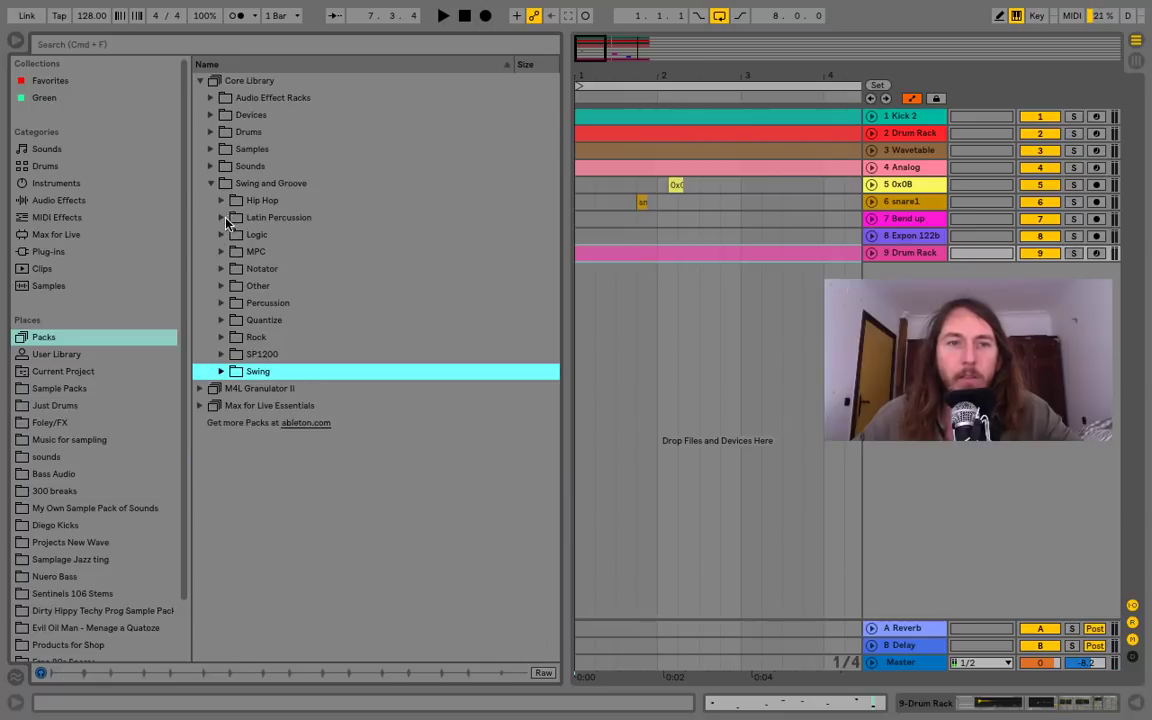
click(222, 201)
click(262, 285)
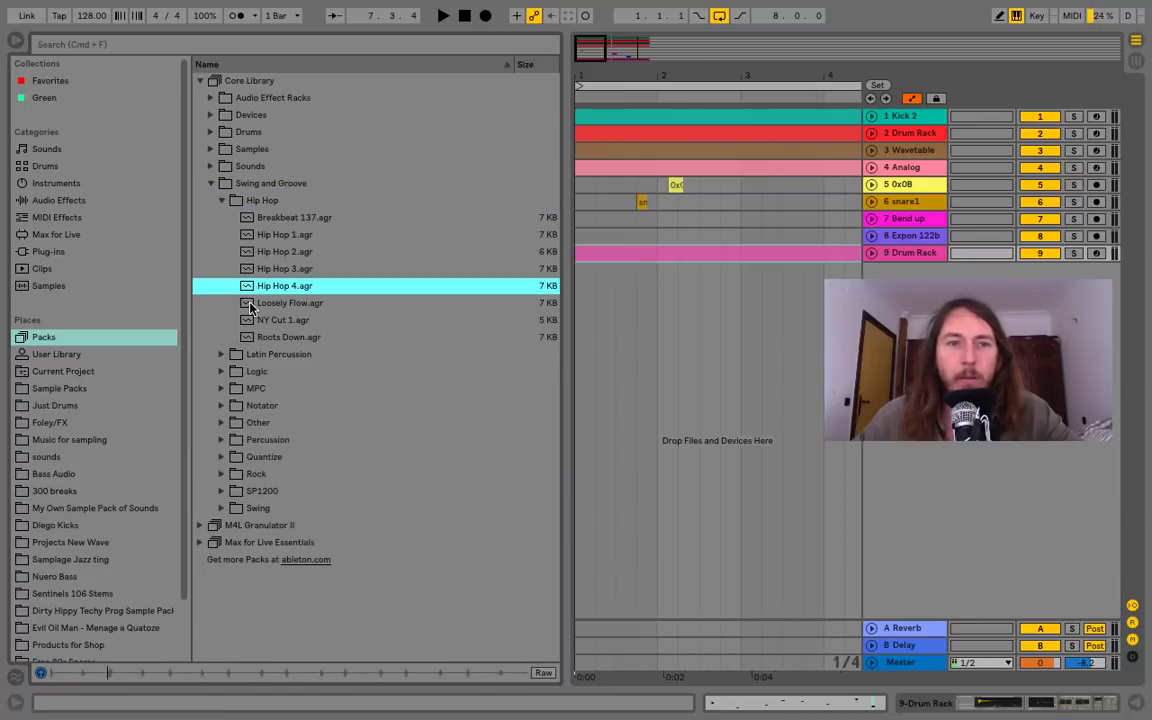
click(255, 304)
click(280, 243)
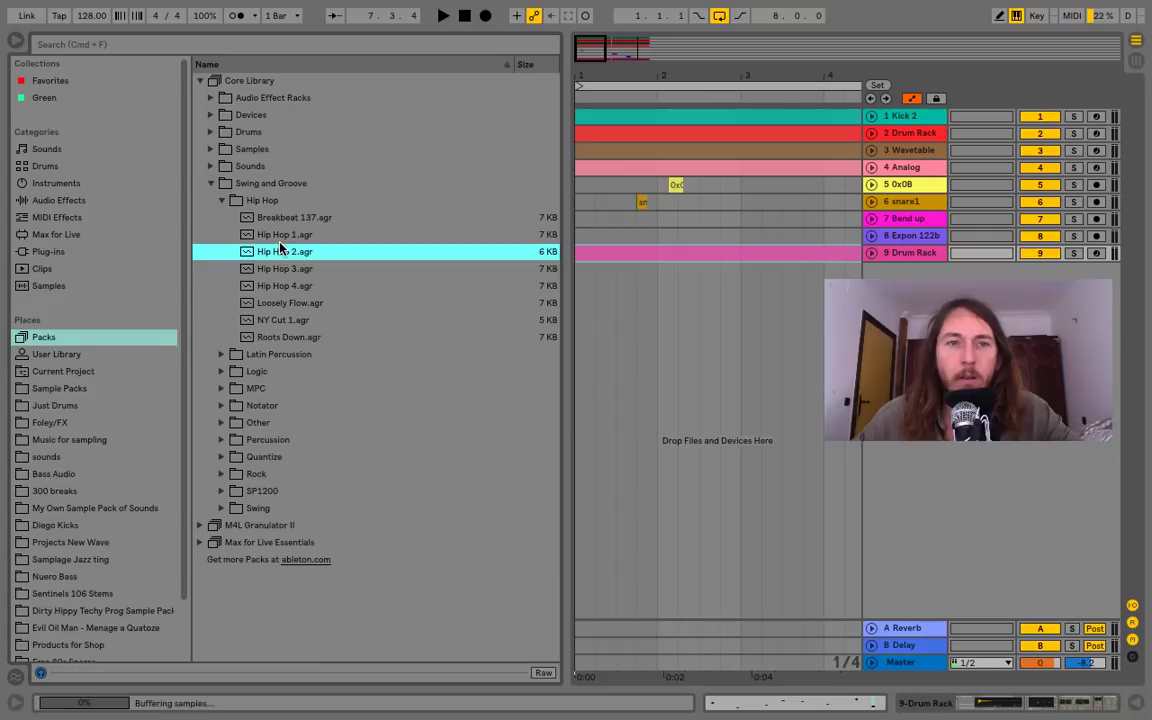
click(289, 216)
click(267, 316)
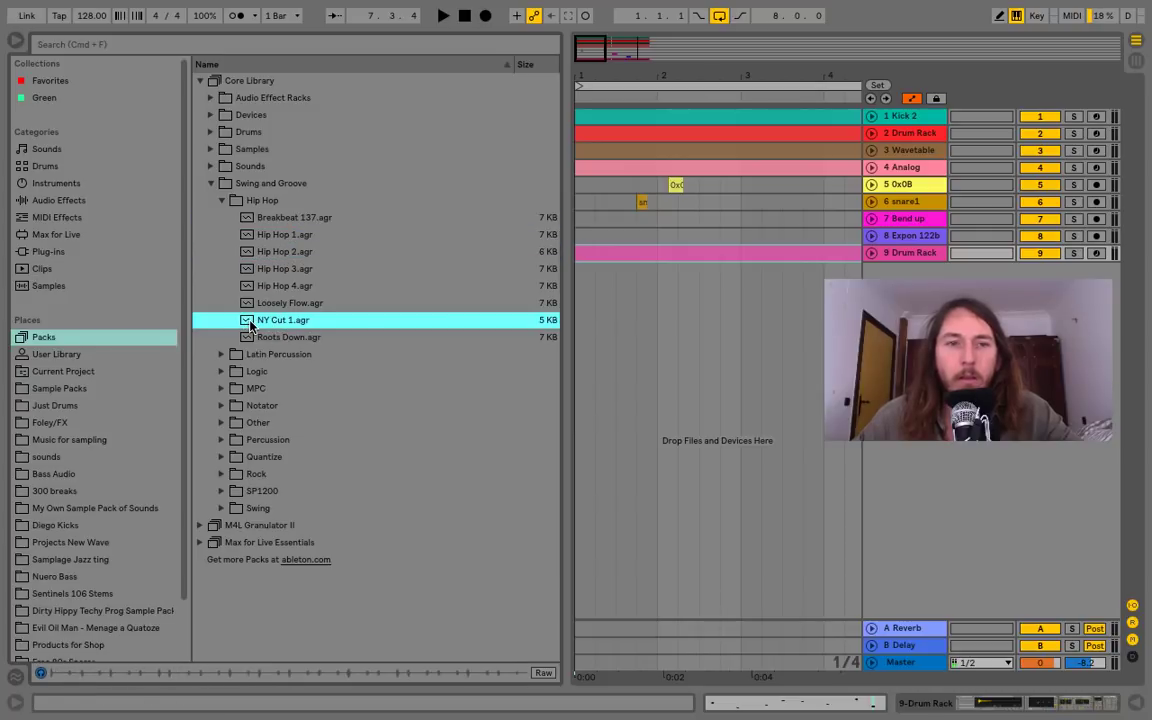
Place the NY Cut 1 groove as a clip on a new MIDI track, starting at bar 1, with the browser hidden
mouse_move(250, 323)
mouse_down()
mouse_move(638, 314)
mouse_move(600, 293)
mouse_up()
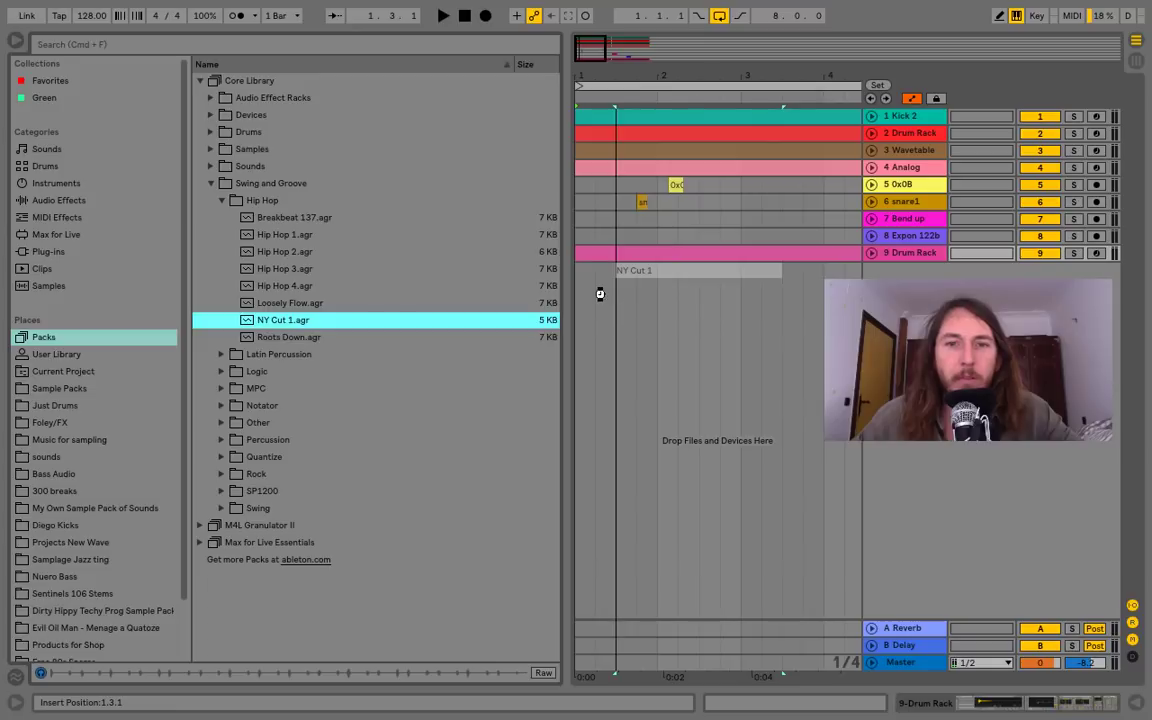
click(9, 36)
key(plus)
key(plus)
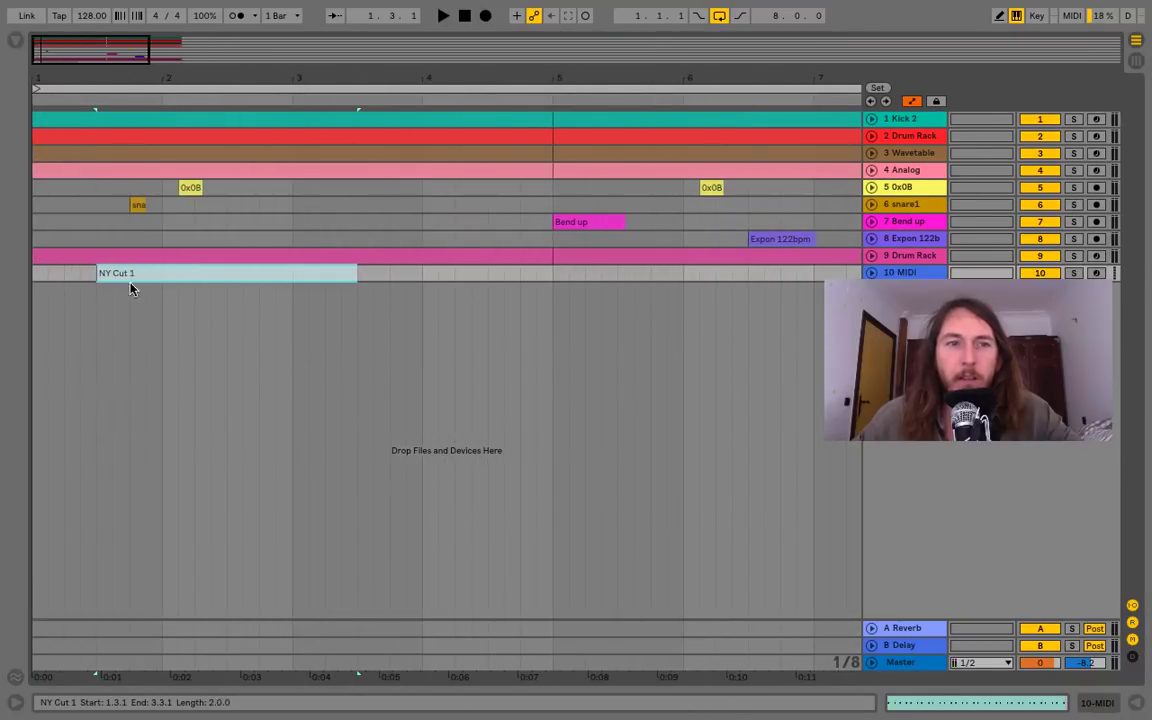
drag(144, 279, 92, 273)
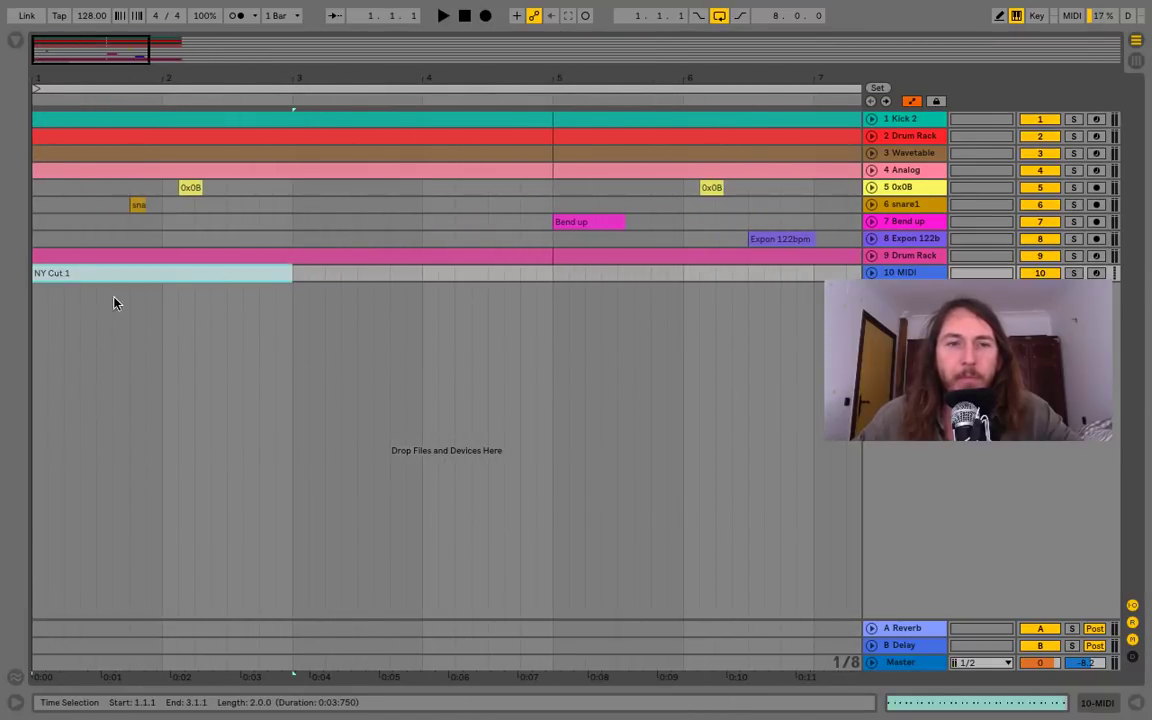
Unfold the new MIDI track and examine the notes and velocities of the NY Cut 1 clip
click(873, 273)
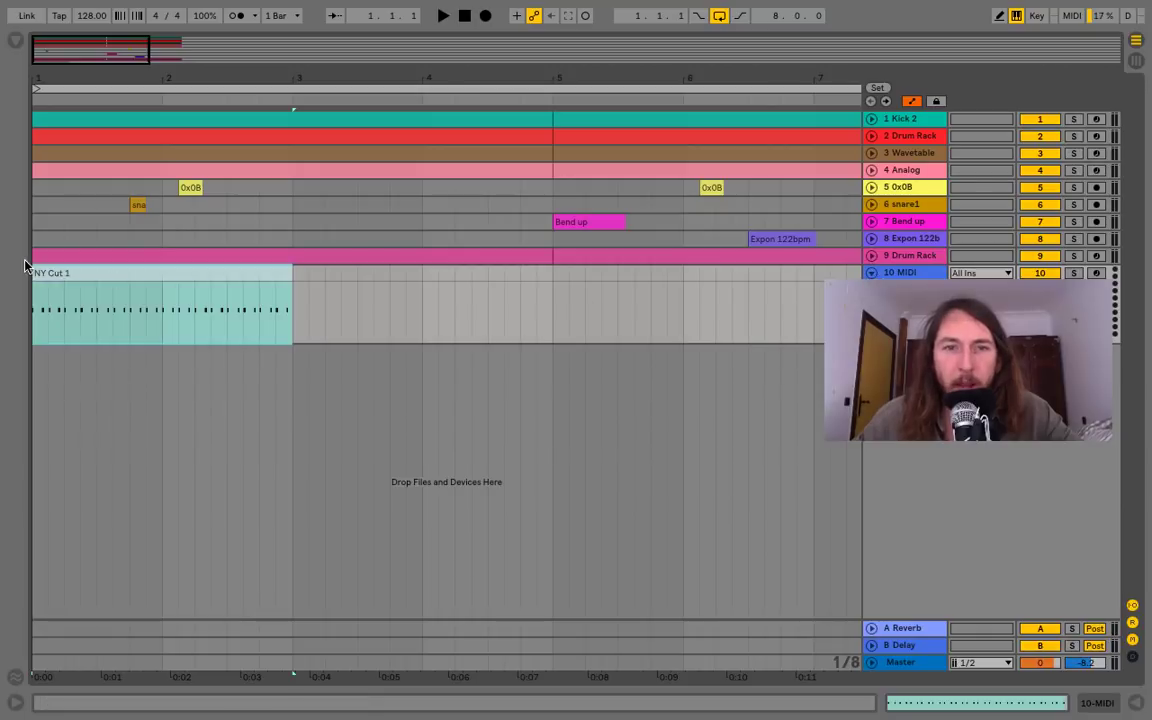
double_click(147, 274)
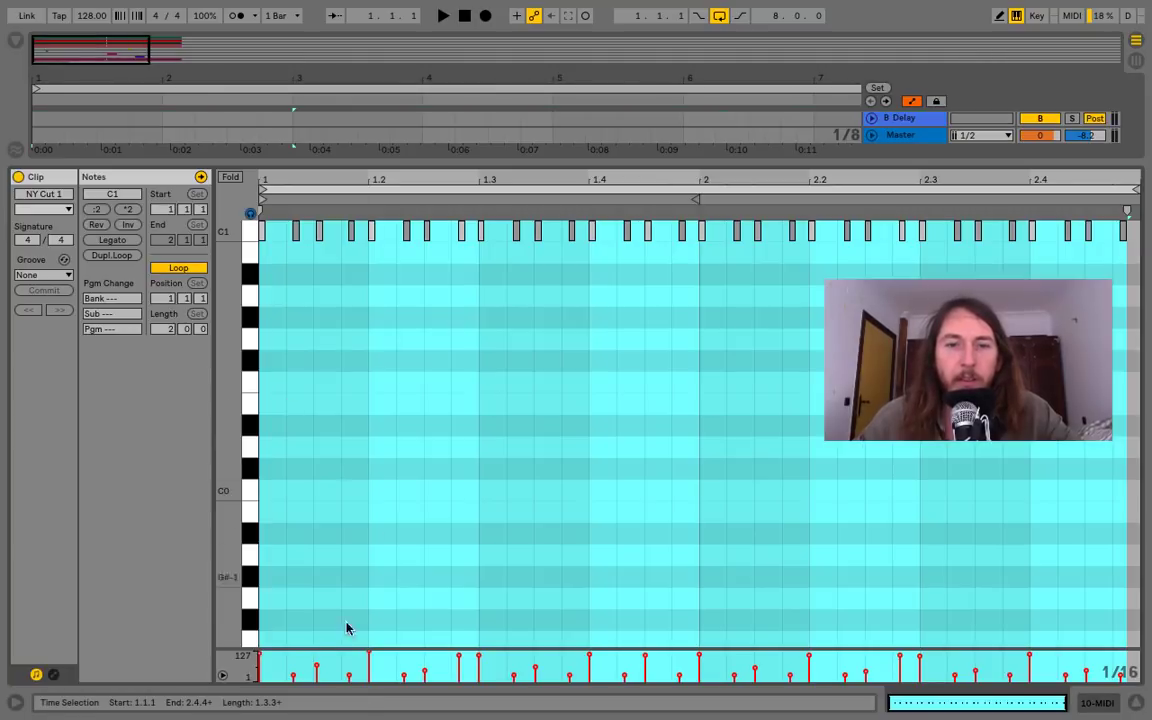
click(1137, 702)
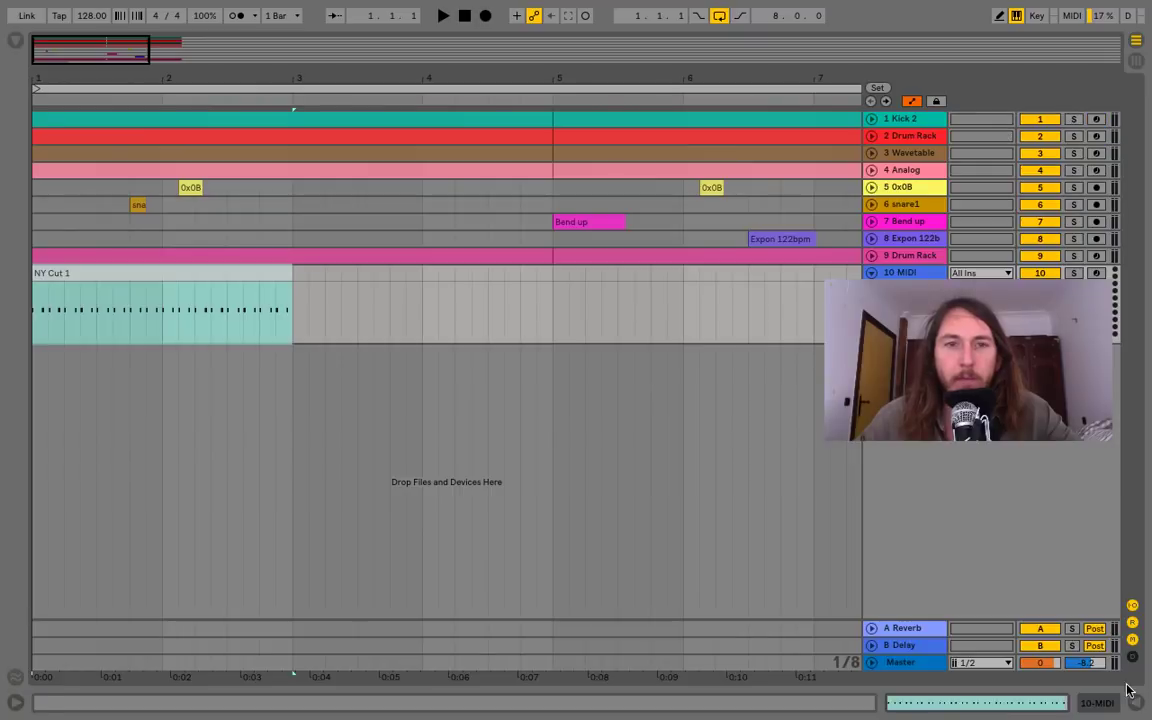
Load an empty Drum Rack onto the NY Cut 1 track and hide the browser
click(13, 42)
click(60, 186)
click(216, 115)
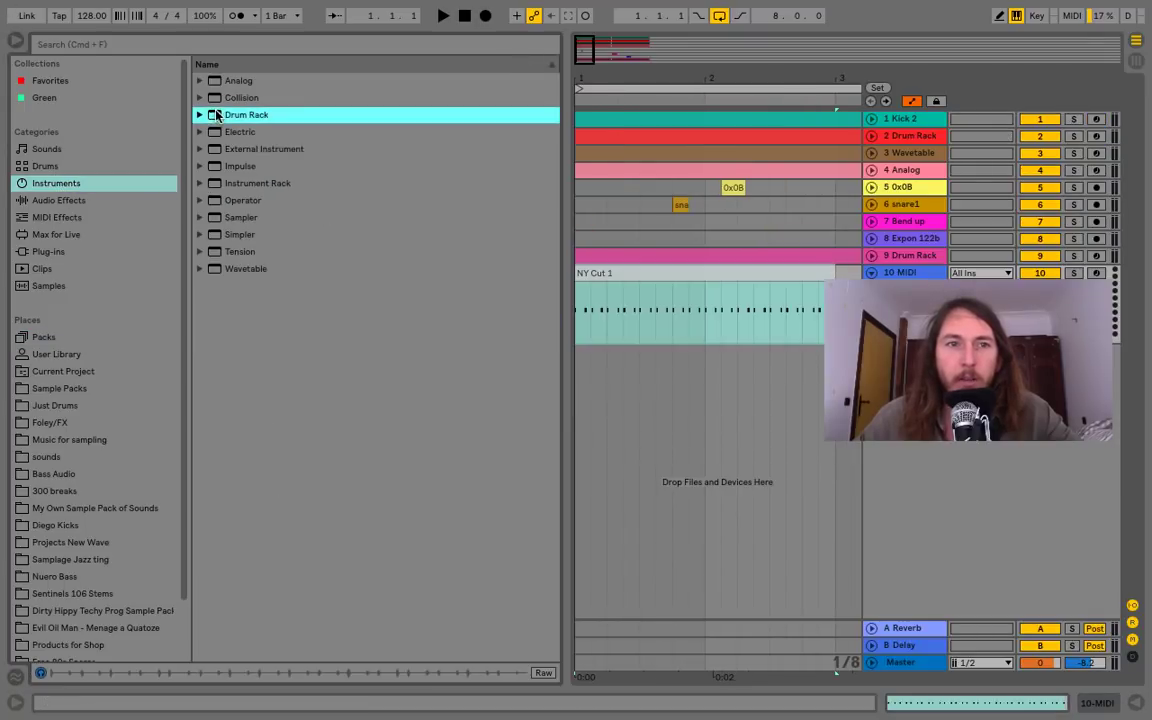
drag(912, 272, 912, 272)
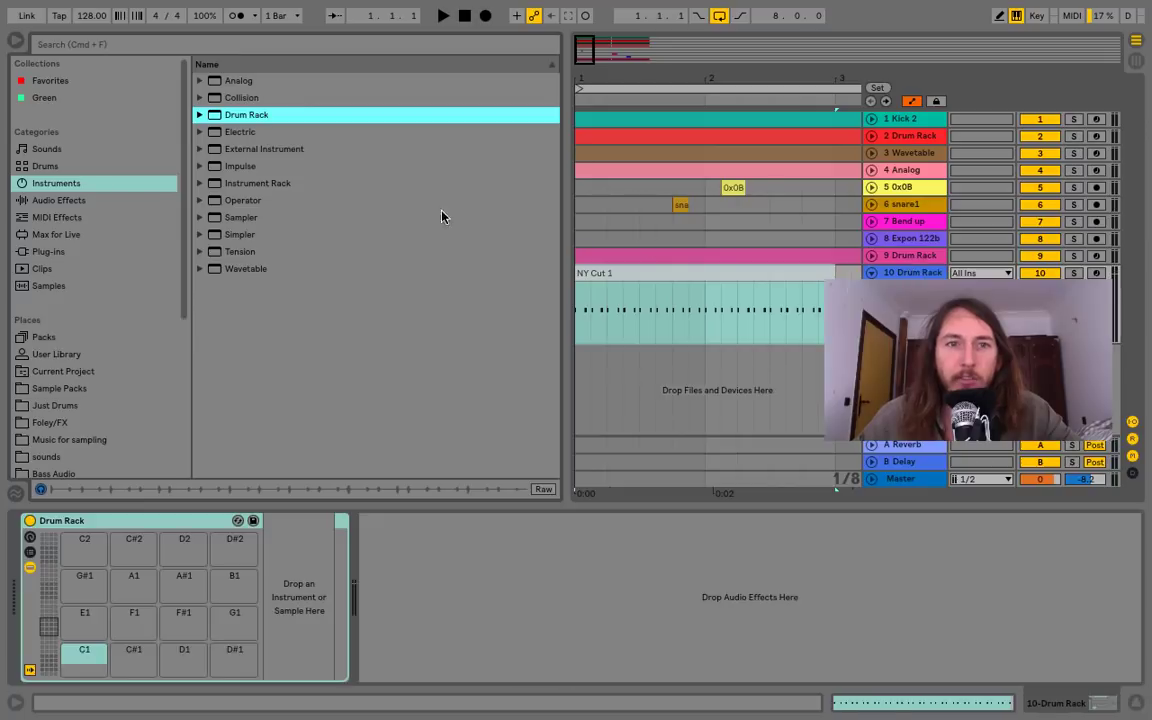
click(16, 42)
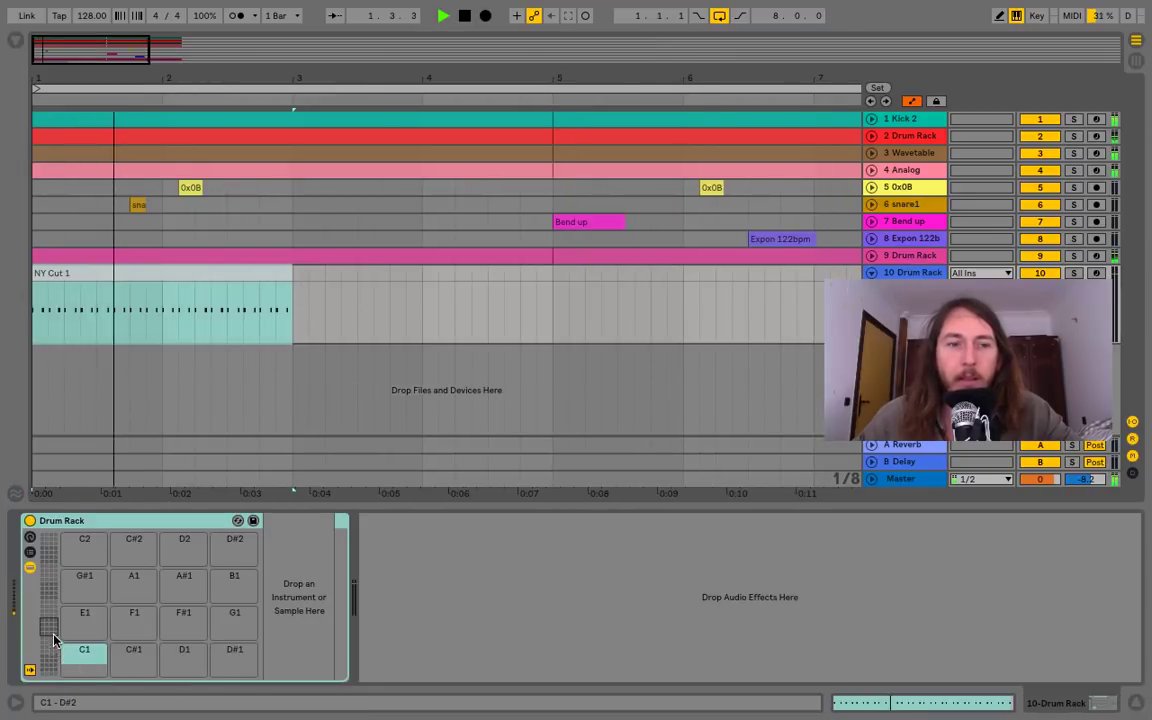
Look through the Just Drums samples and audition one-shot hits in Sample Packs, such as mth_hit_bong, mth_hit_bigo and mth_hit_bigbowl
click(16, 45)
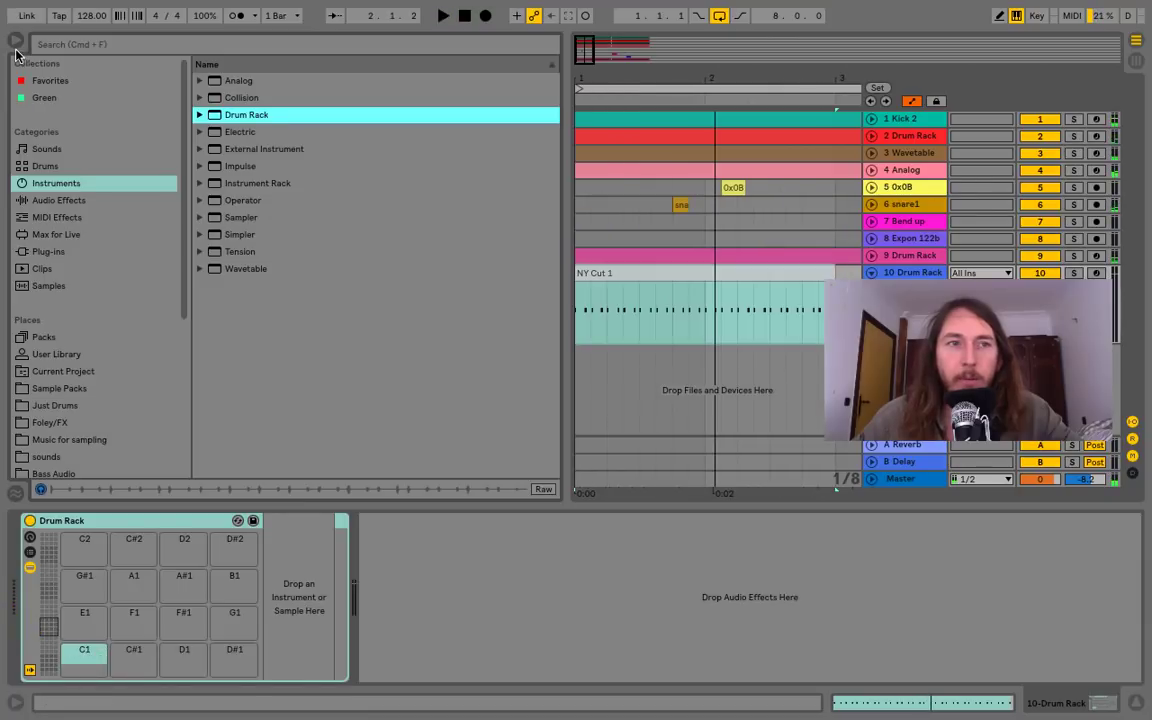
click(55, 405)
scroll(281, 325, down, 5)
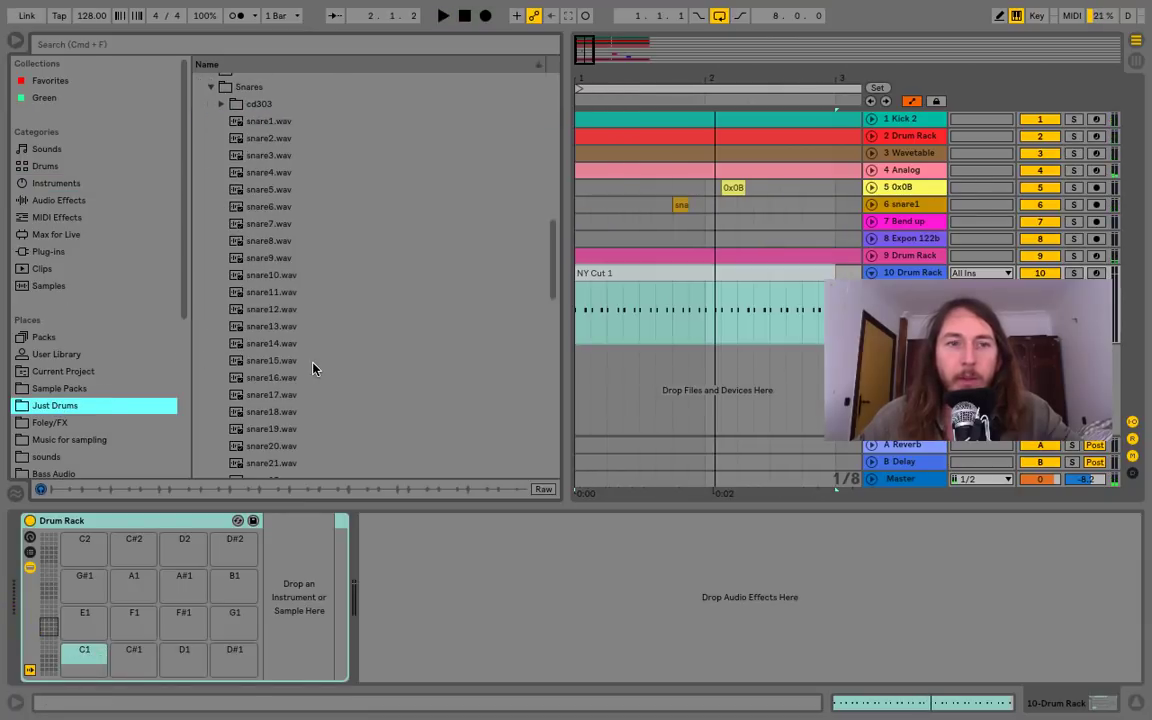
scroll(281, 325, up, 3)
click(140, 388)
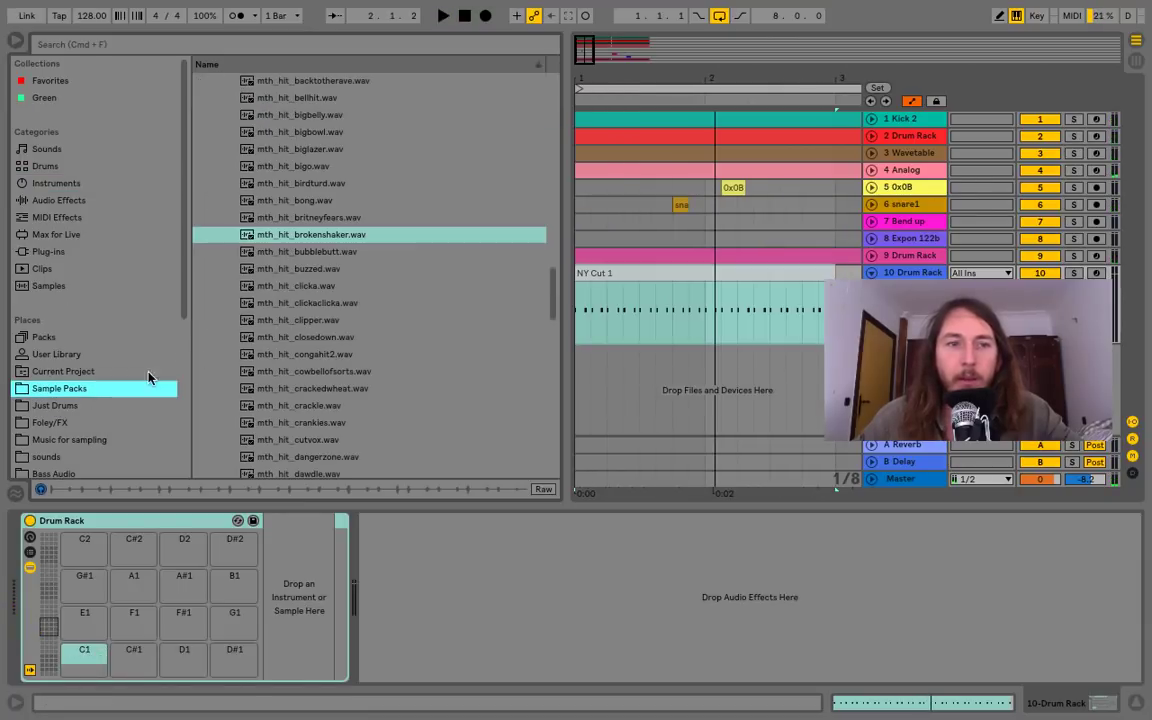
click(317, 200)
click(312, 166)
click(318, 133)
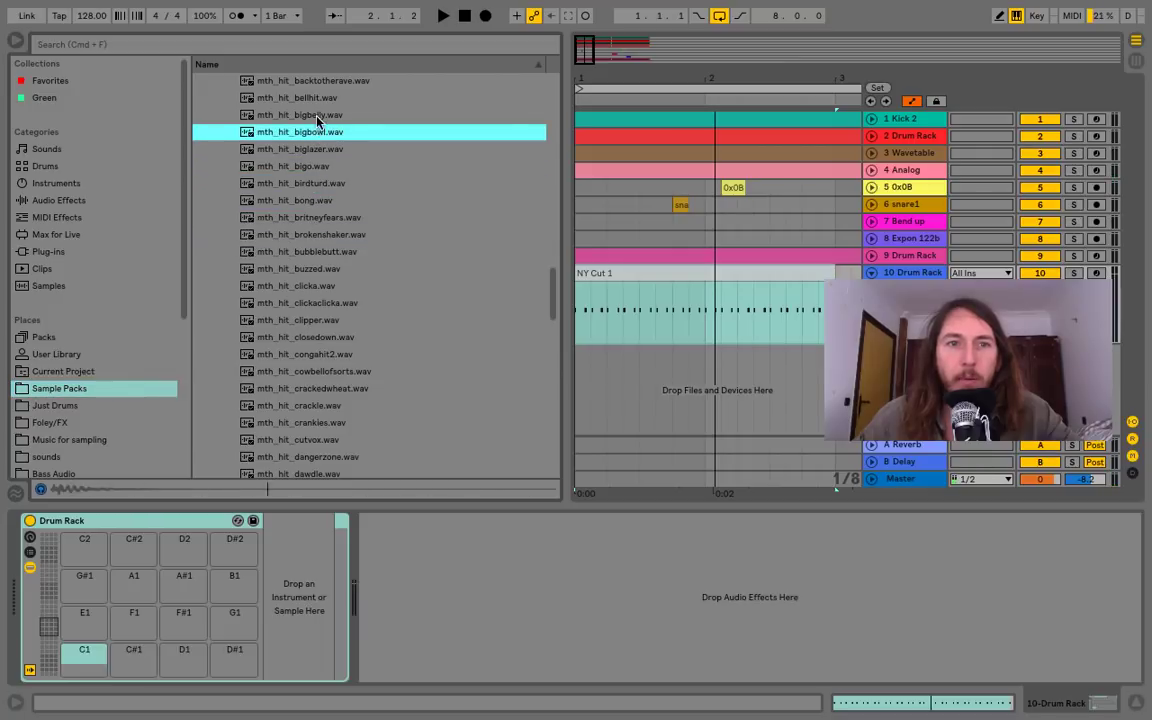
click(317, 114)
Open the one shot hits 3 folder and audition hits such as mth_hit_swinger, mth_hit_tamb and mth_hit_titestick
scroll(290, 122, up, 3)
click(223, 114)
click(221, 114)
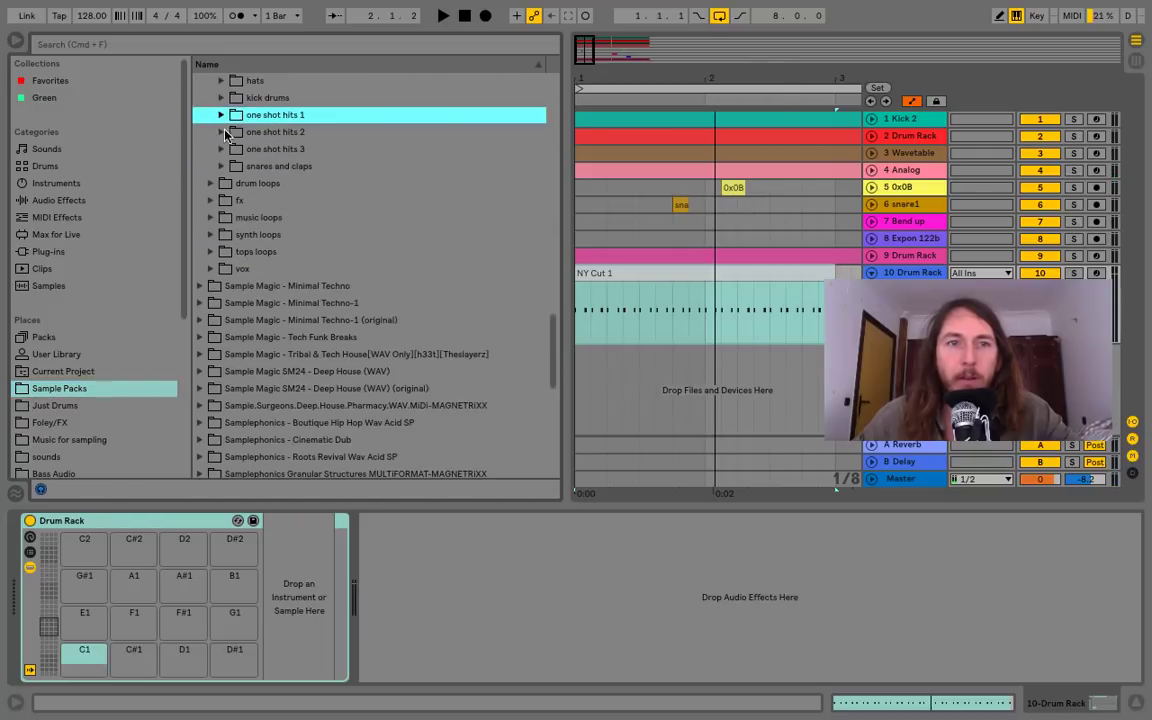
click(221, 149)
click(262, 216)
click(283, 234)
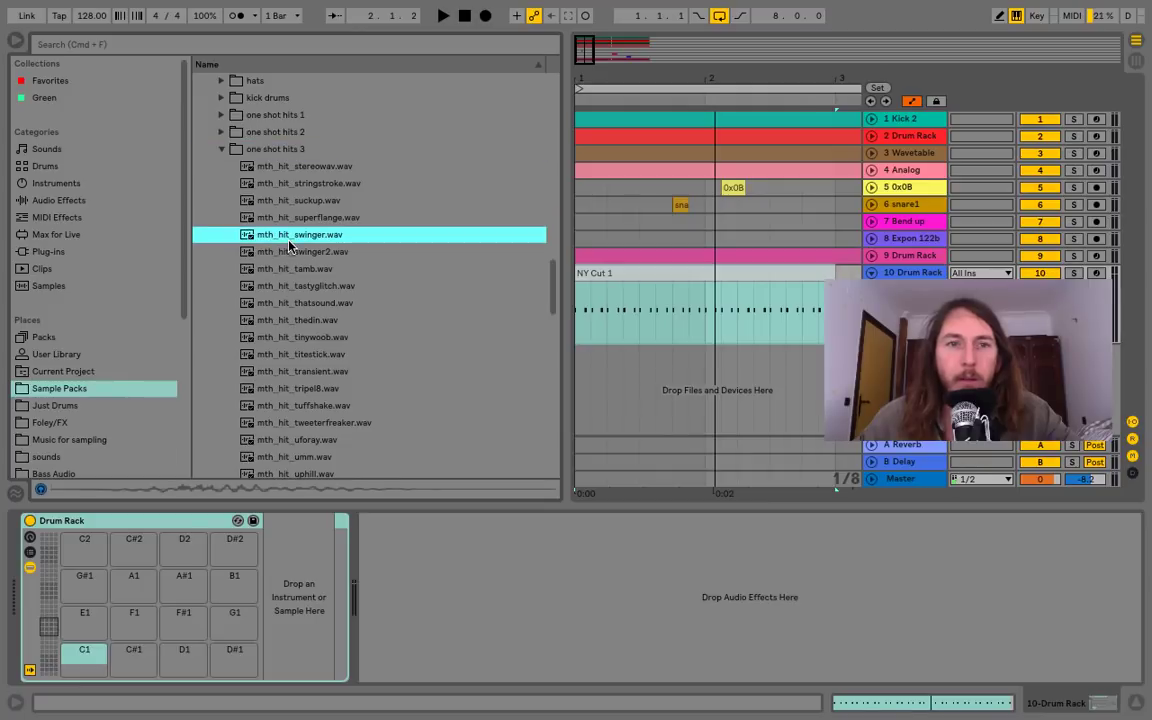
click(296, 251)
click(300, 268)
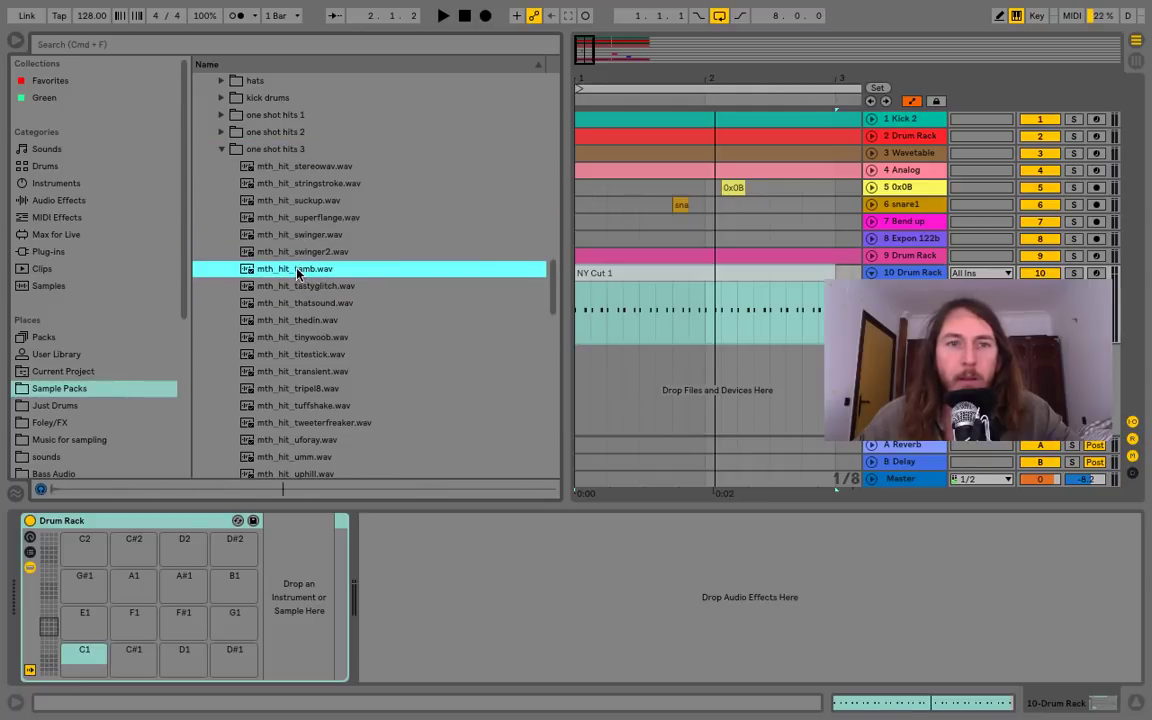
click(291, 303)
click(283, 290)
click(284, 321)
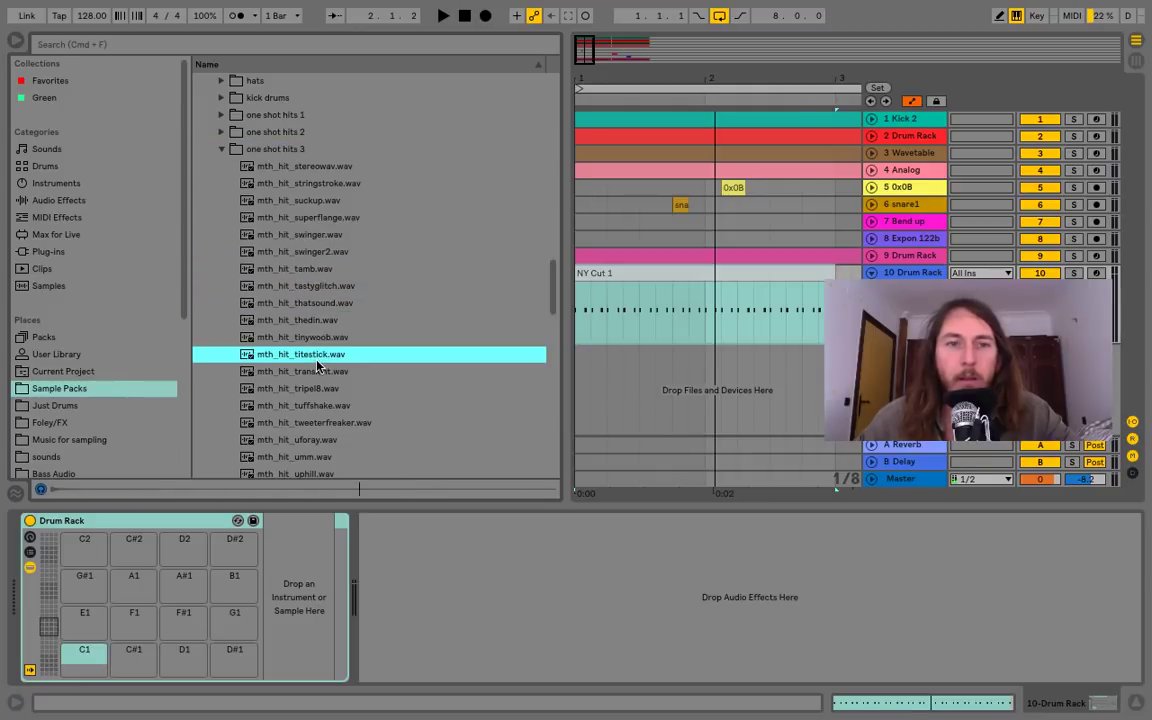
Audition the hits around mth_hit_transient and load mth_hit_tripel8.wav onto the Drum Rack's C1 pad
click(319, 370)
click(315, 386)
click(313, 375)
click(309, 389)
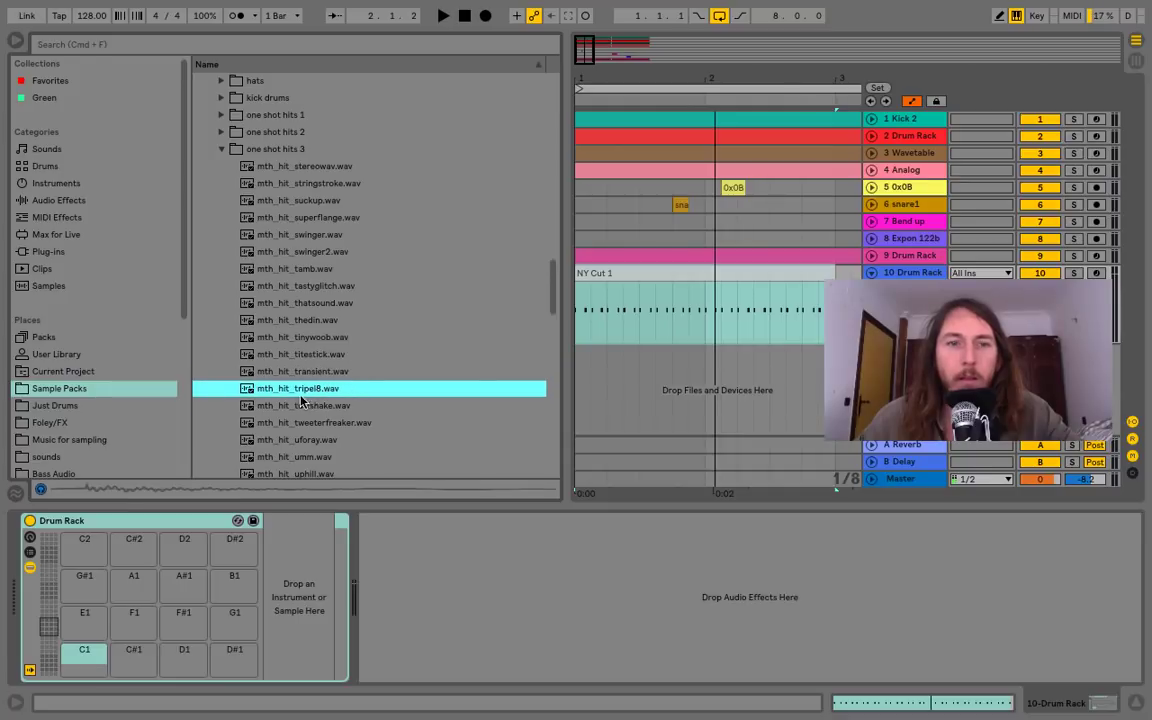
click(301, 399)
drag(305, 390, 237, 520)
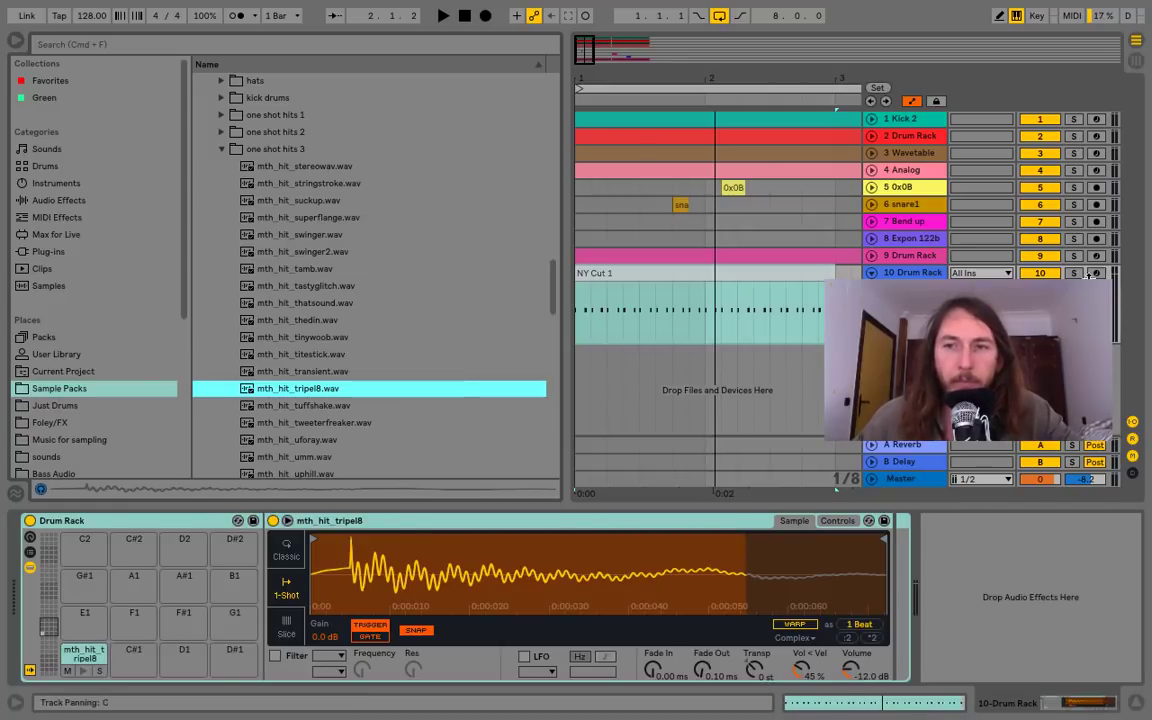
Solo the NY Cut 1 Drum Rack track and shorten the arrangement loop to bars 1 to 3 for playback
click(1074, 273)
key(space)
key(space)
drag(674, 78, 674, 40)
drag(856, 80, 638, 112)
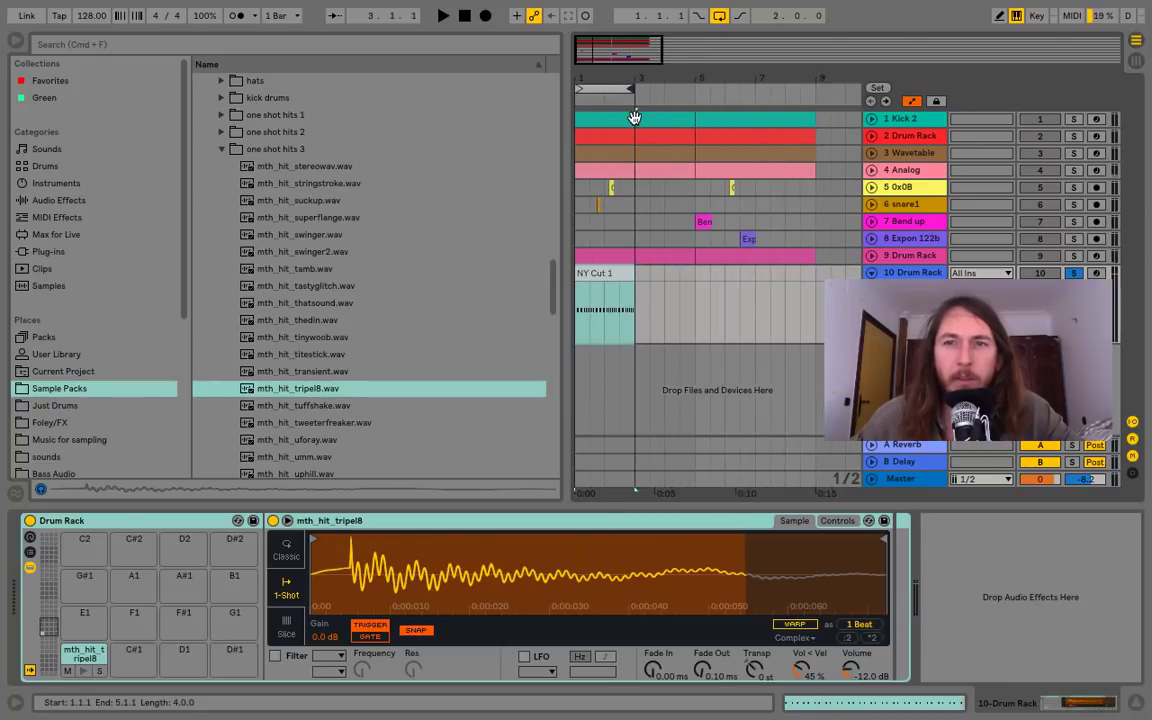
key(space)
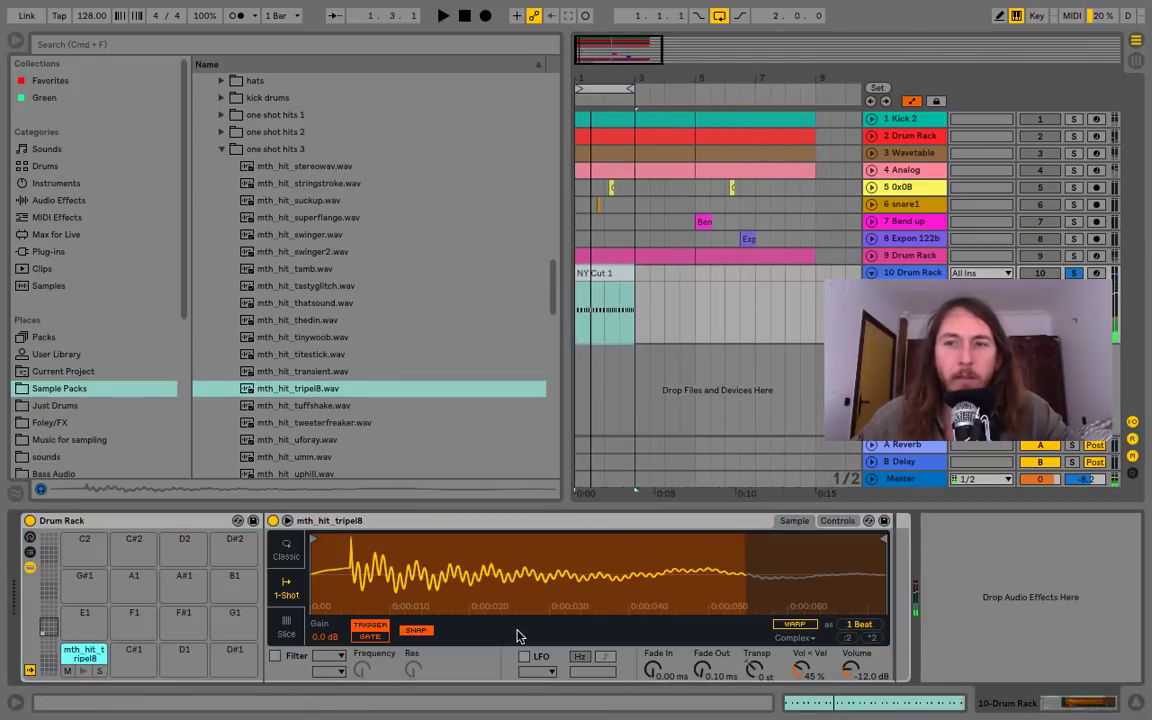
key(space)
Switch the mth_hit_tripel8 sample to Classic mode with volume -22.9 dB, sustain -24 dB and decay 78.7 ms
drag(851, 670, 851, 692)
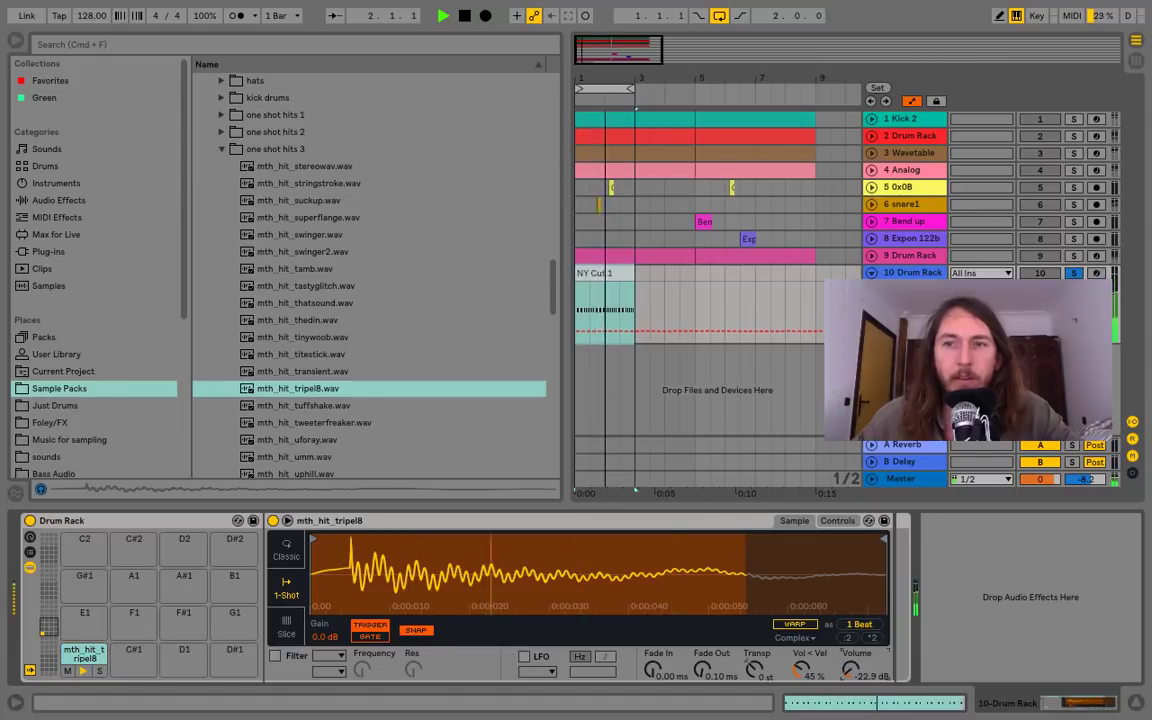
click(289, 556)
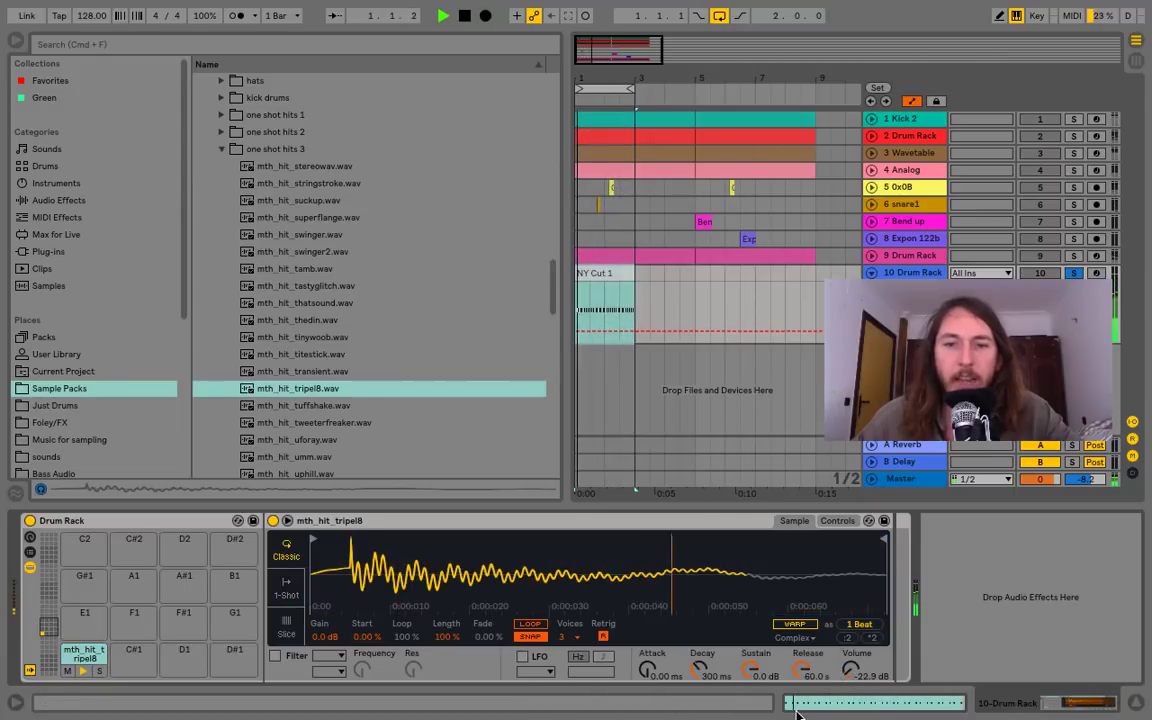
drag(753, 671, 699, 678)
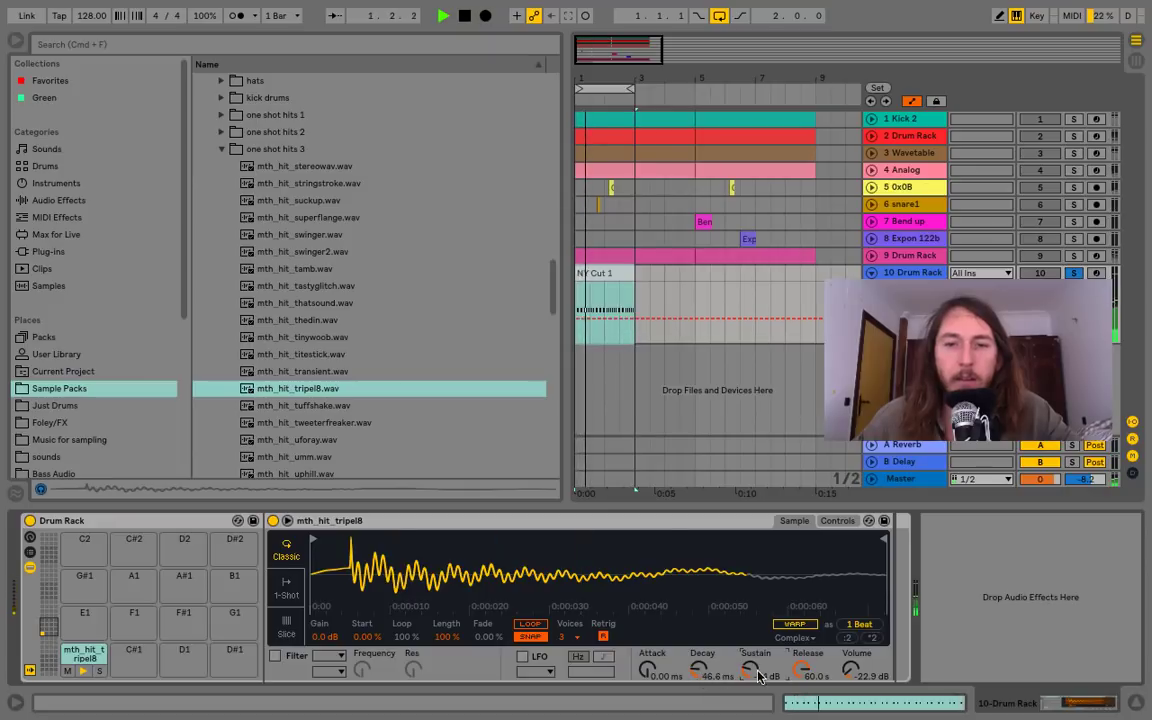
drag(700, 675, 698, 674)
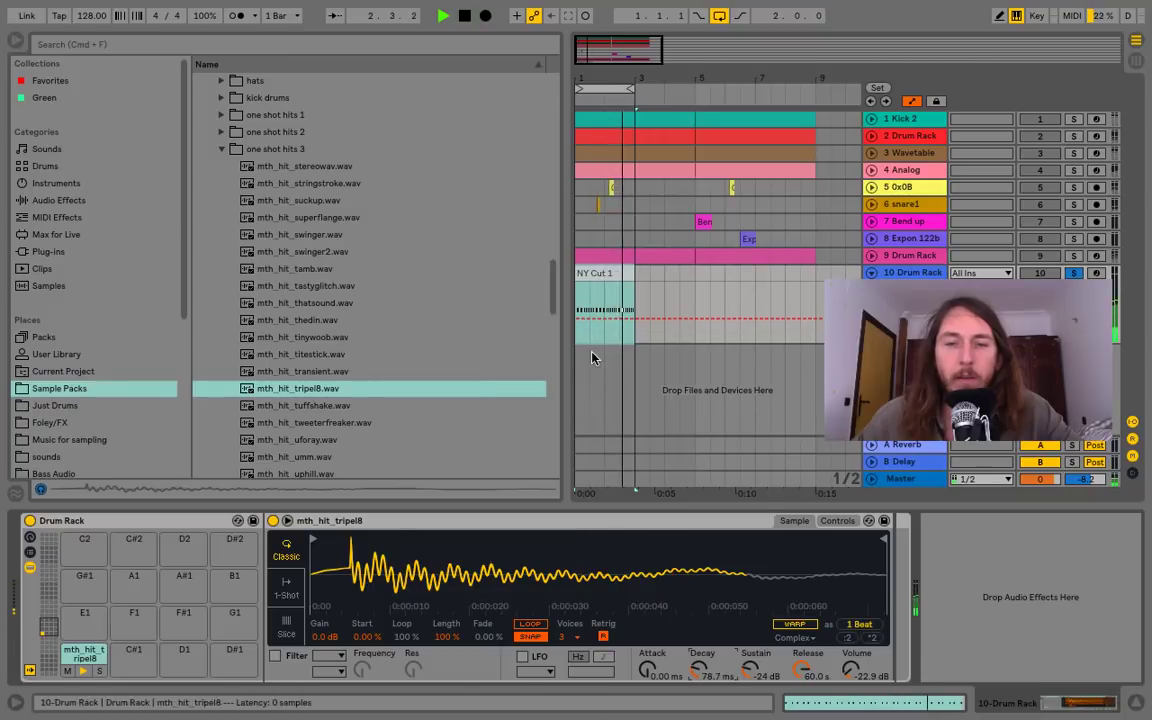
Stop playback and extend both the NY Cut 1 clip and the arrangement loop to bar 9
key(space)
drag(629, 276, 816, 276)
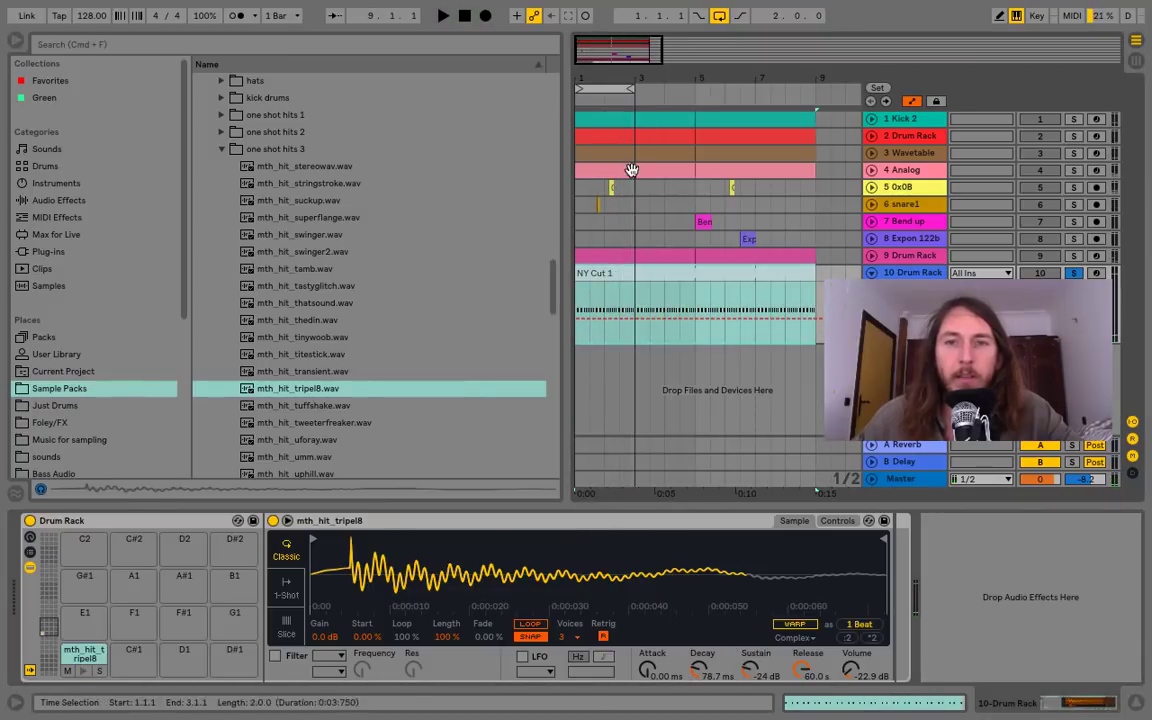
drag(631, 90, 815, 90)
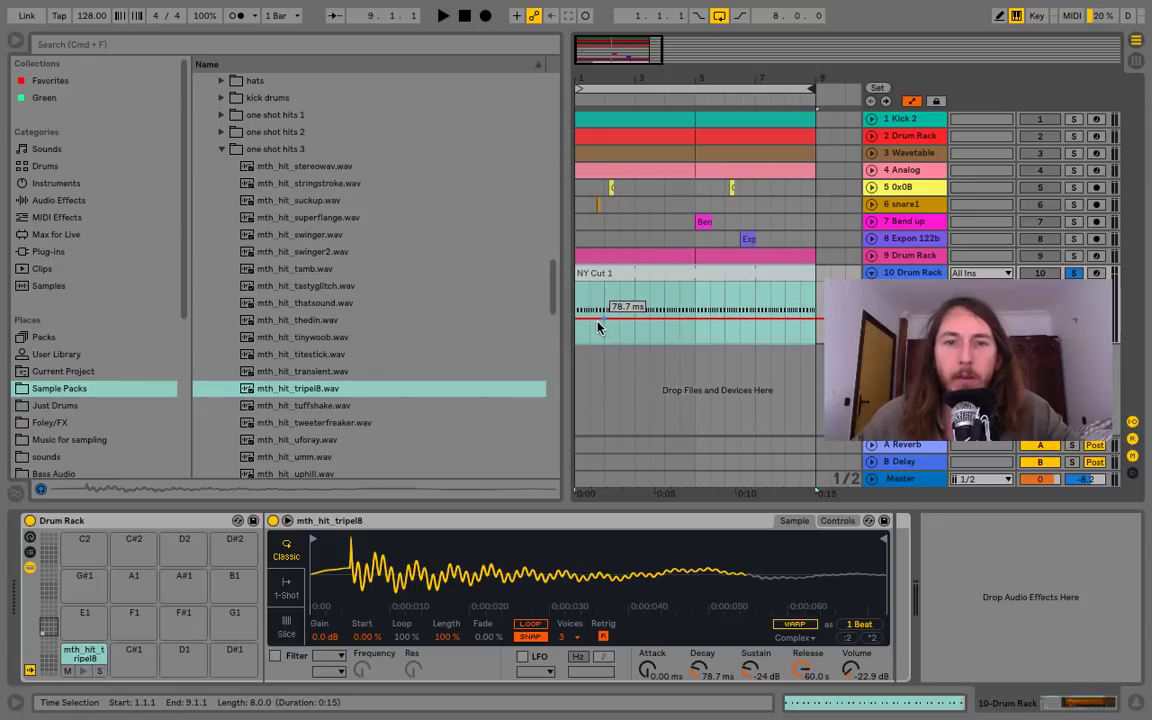
Draw Decay automation over the NY Cut 1 clip with ramps rising into bars 3, 5, 7 and 9
mouse_move(590, 318)
mouse_down()
mouse_move(590, 333)
mouse_move(635, 324)
mouse_up()
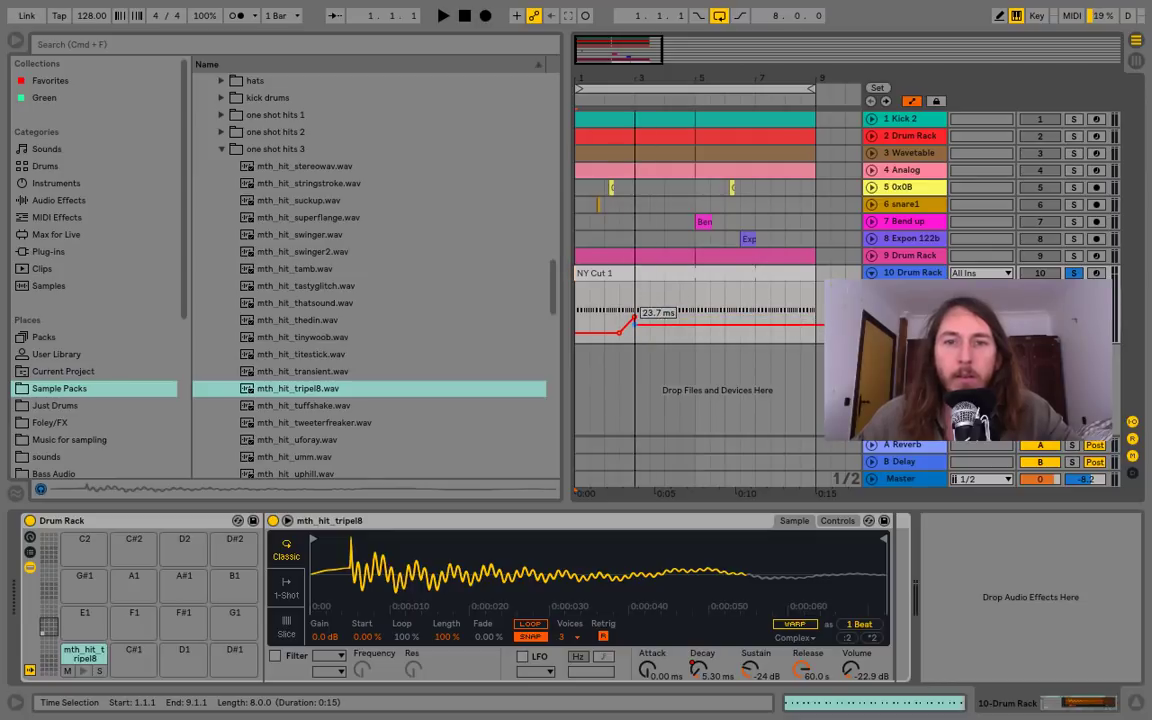
key(space)
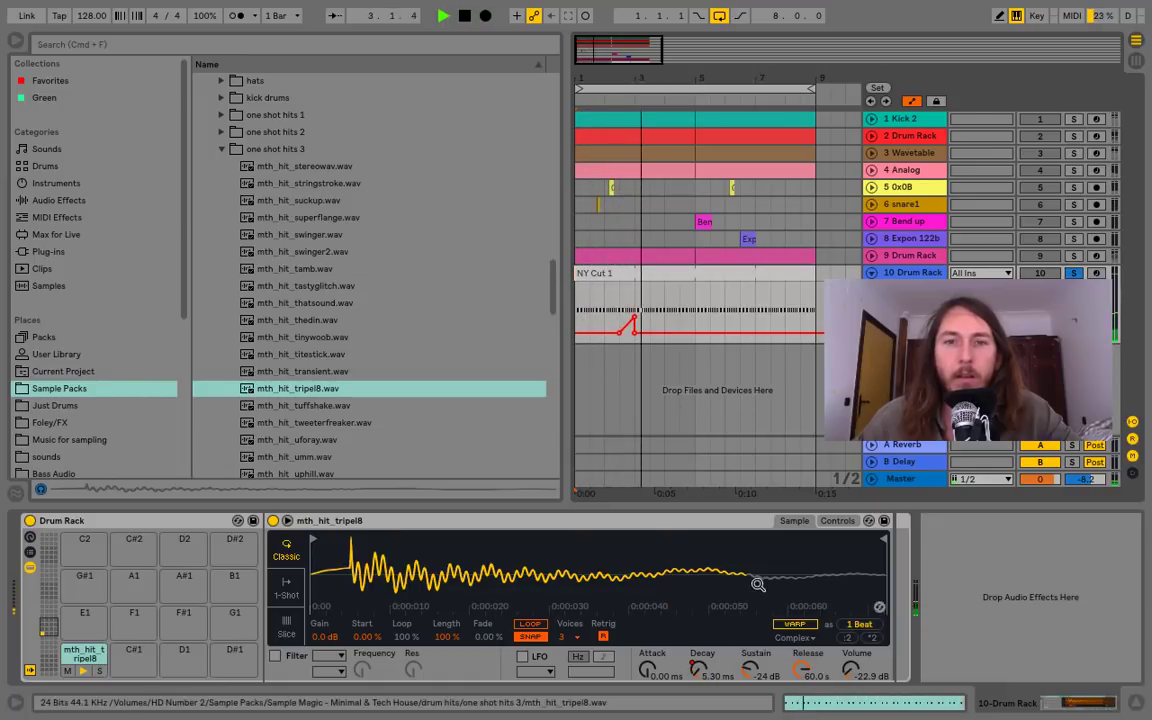
click(670, 333)
drag(695, 333, 610, 336)
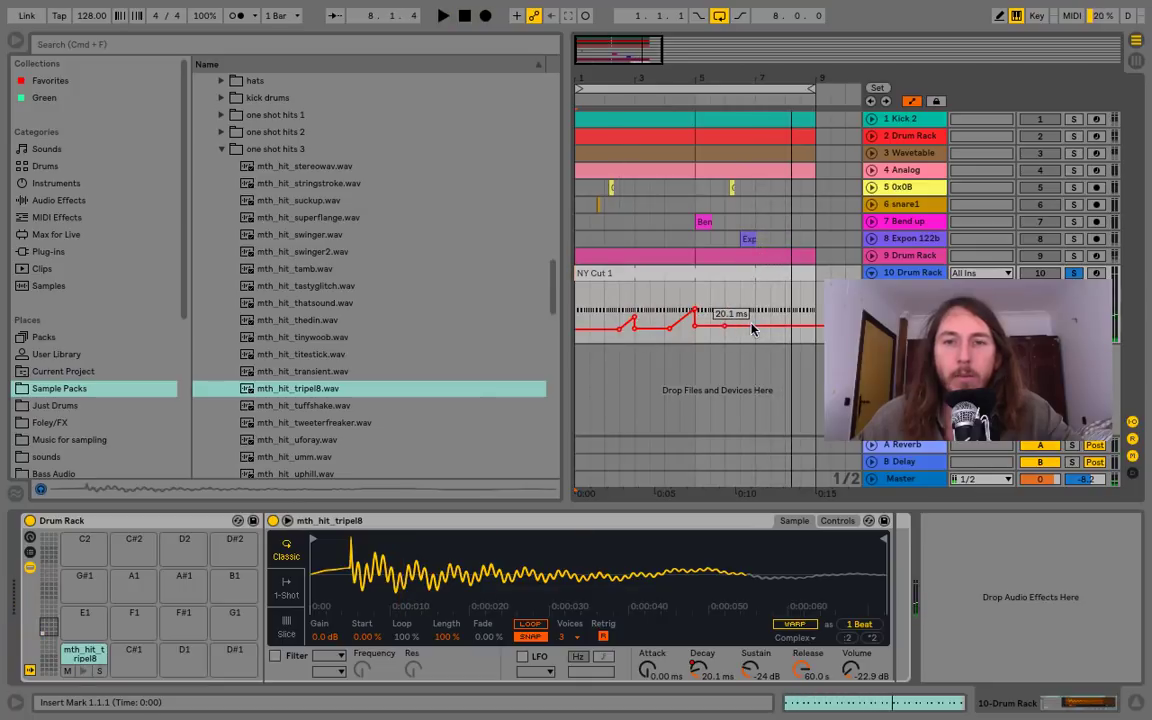
drag(757, 308, 755, 322)
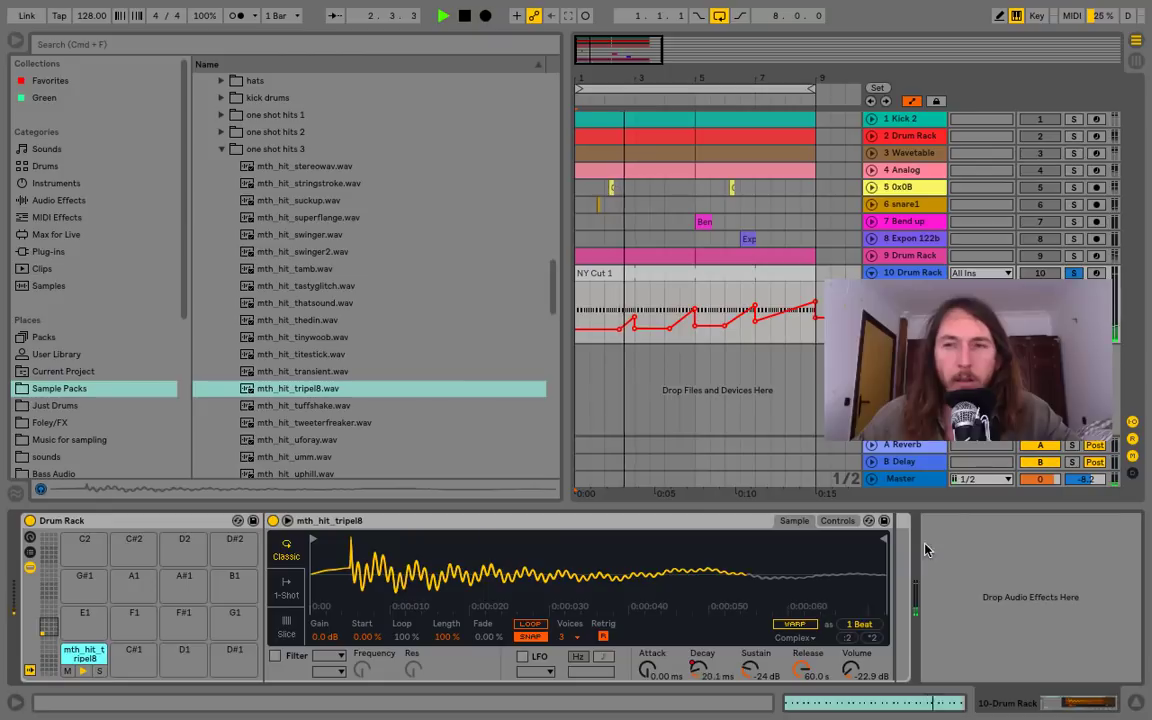
Set the sample's volume to -15.4 dB and raise the low Decay automation segments, to 33.1 ms at bar 1 and 39.1 ms at bar 5
drag(851, 670, 851, 658)
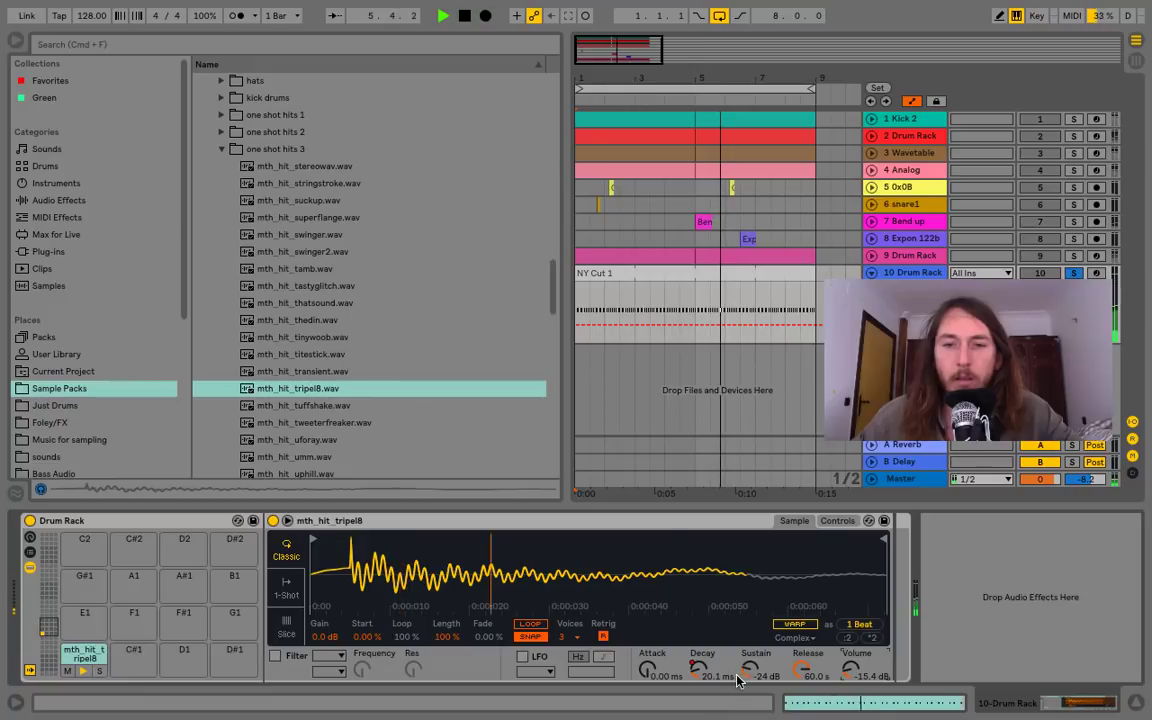
click(701, 668)
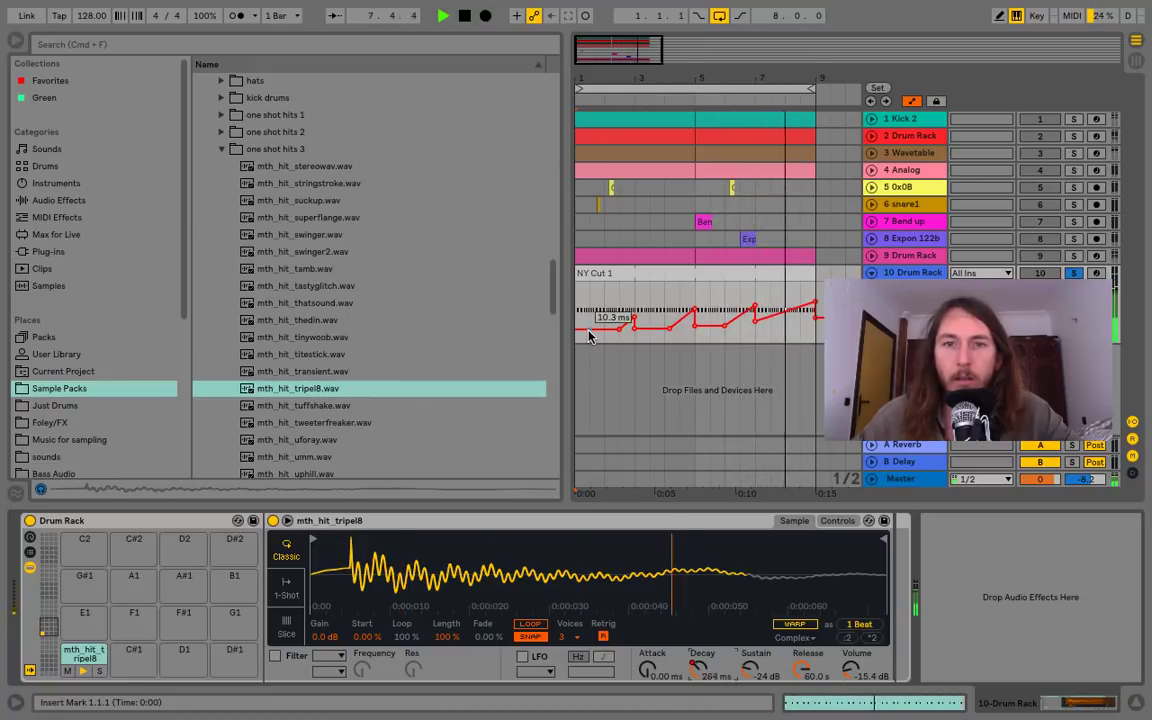
key(space)
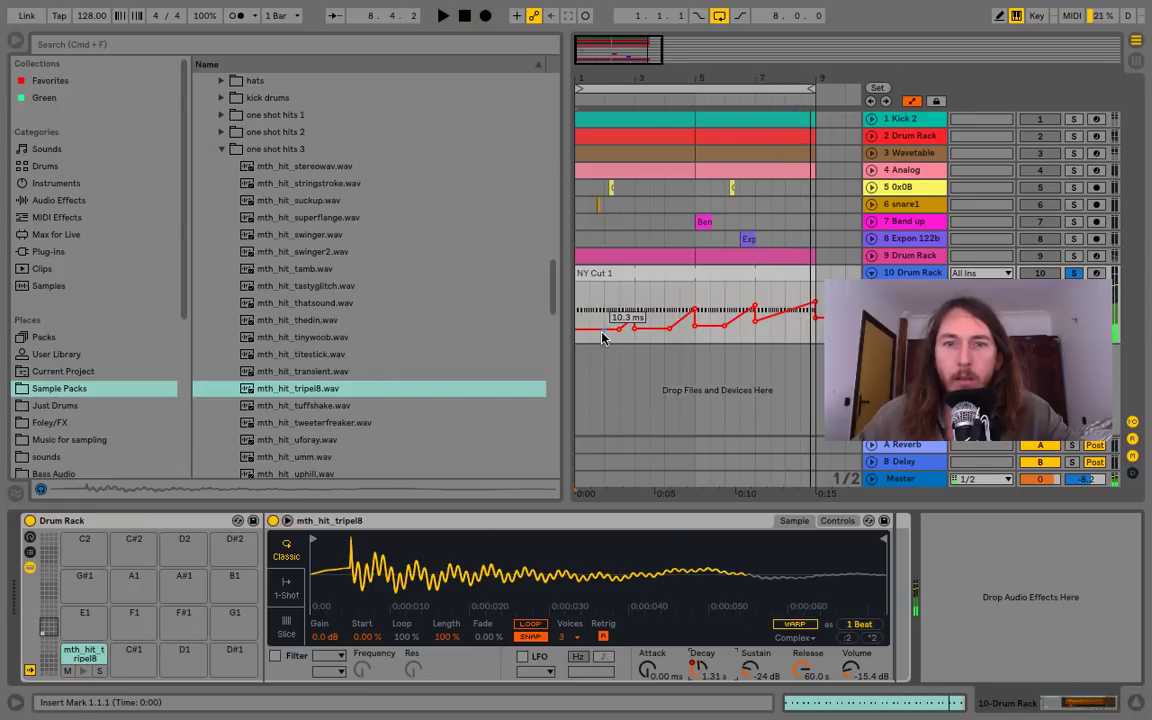
drag(600, 341, 617, 337)
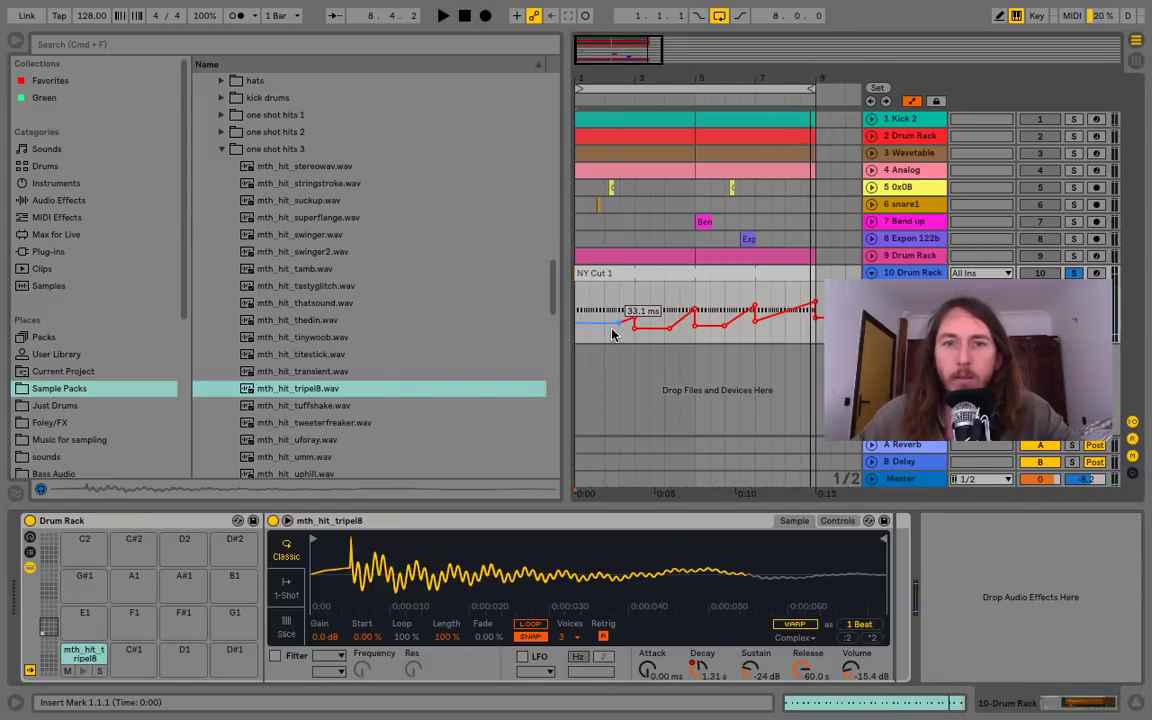
drag(655, 339, 655, 336)
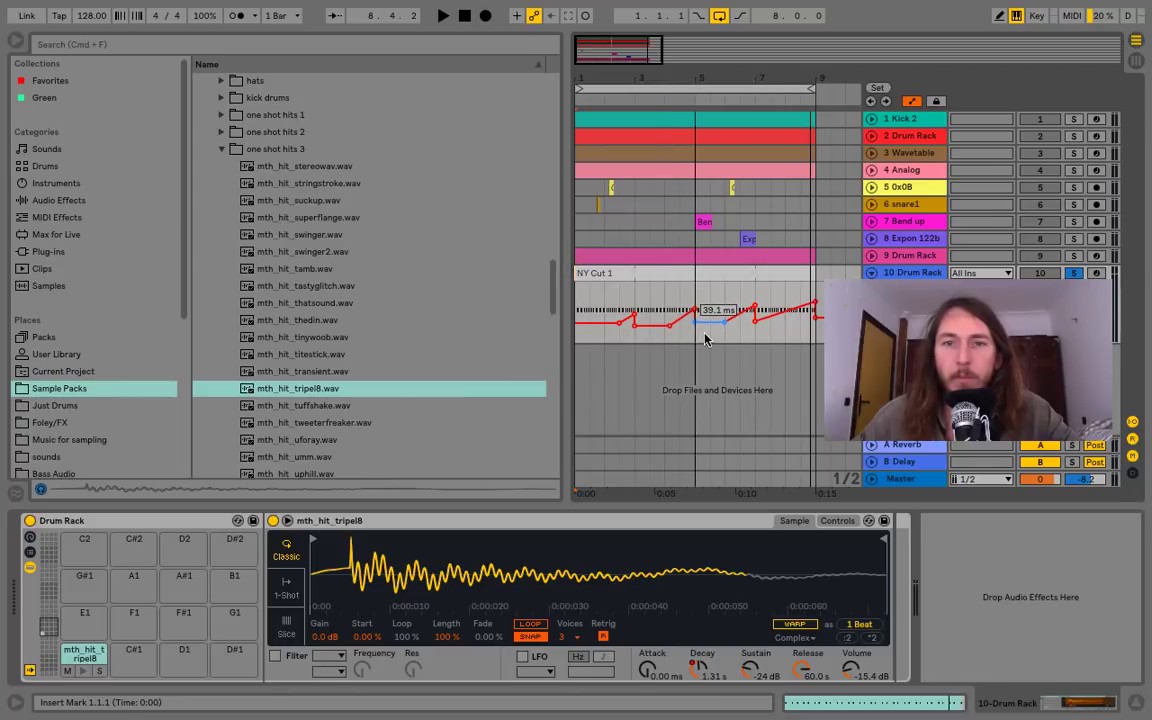
key(space)
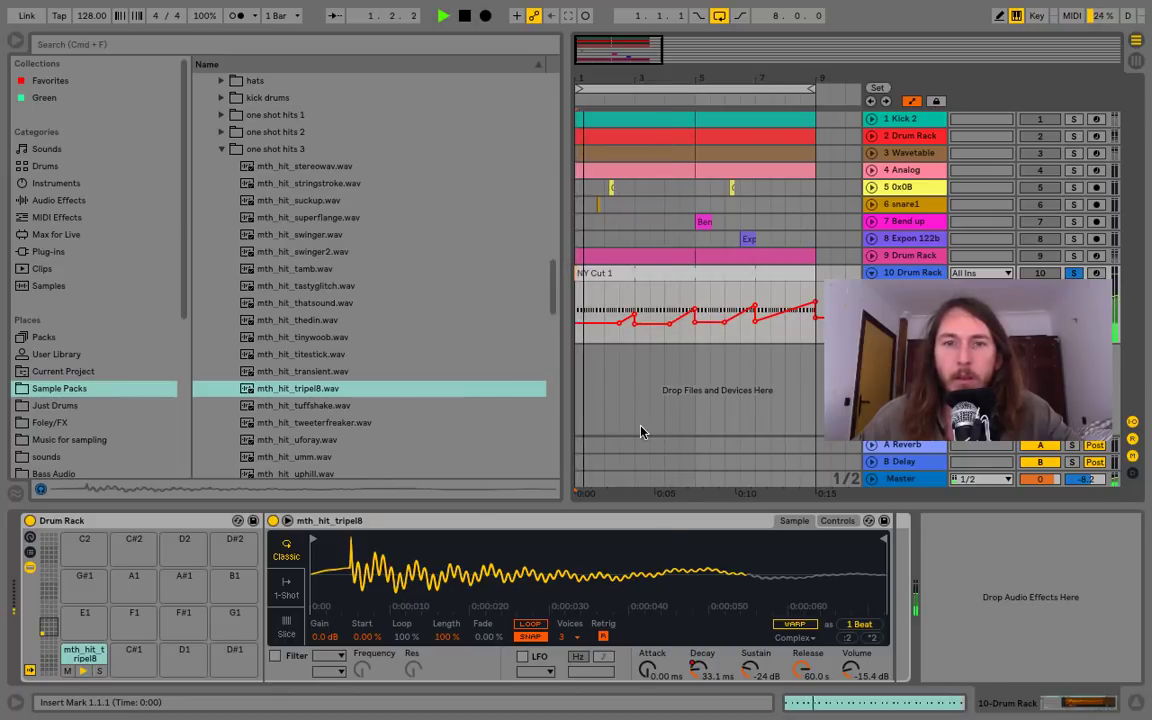
Set the sample's sustain to -19 dB and unsolo the track to hear it with the full loop
mouse_move(762, 688)
mouse_down()
mouse_move(762, 704)
mouse_move(762, 683)
mouse_up()
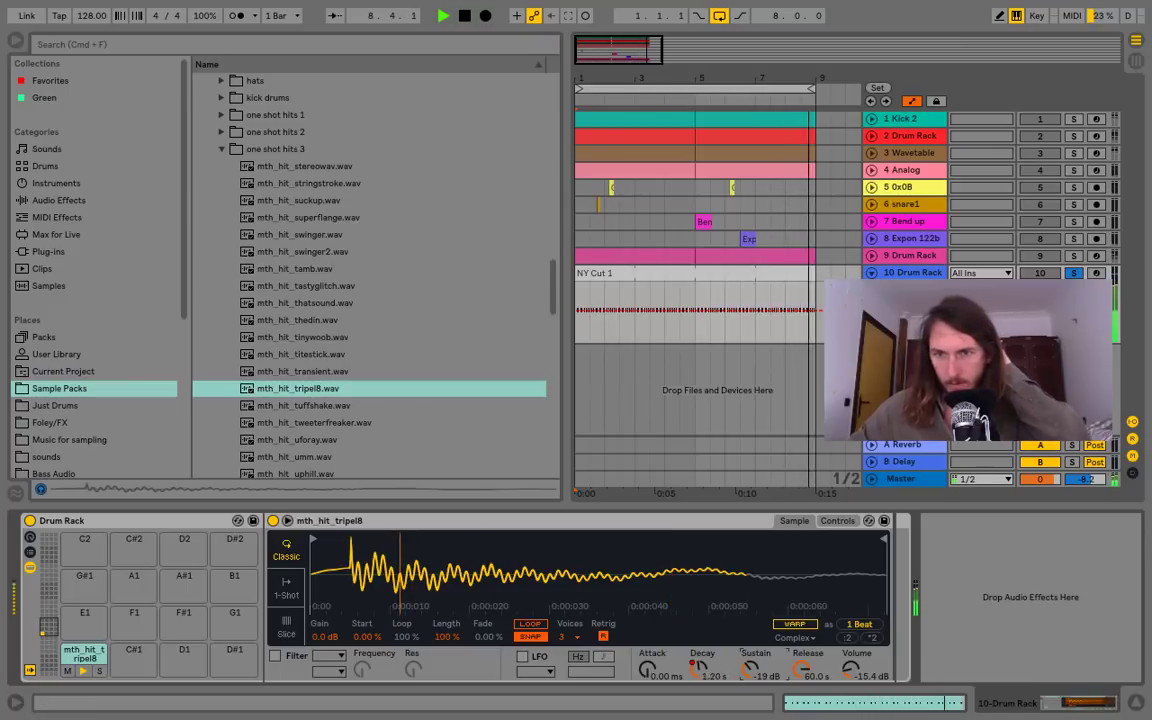
key(space)
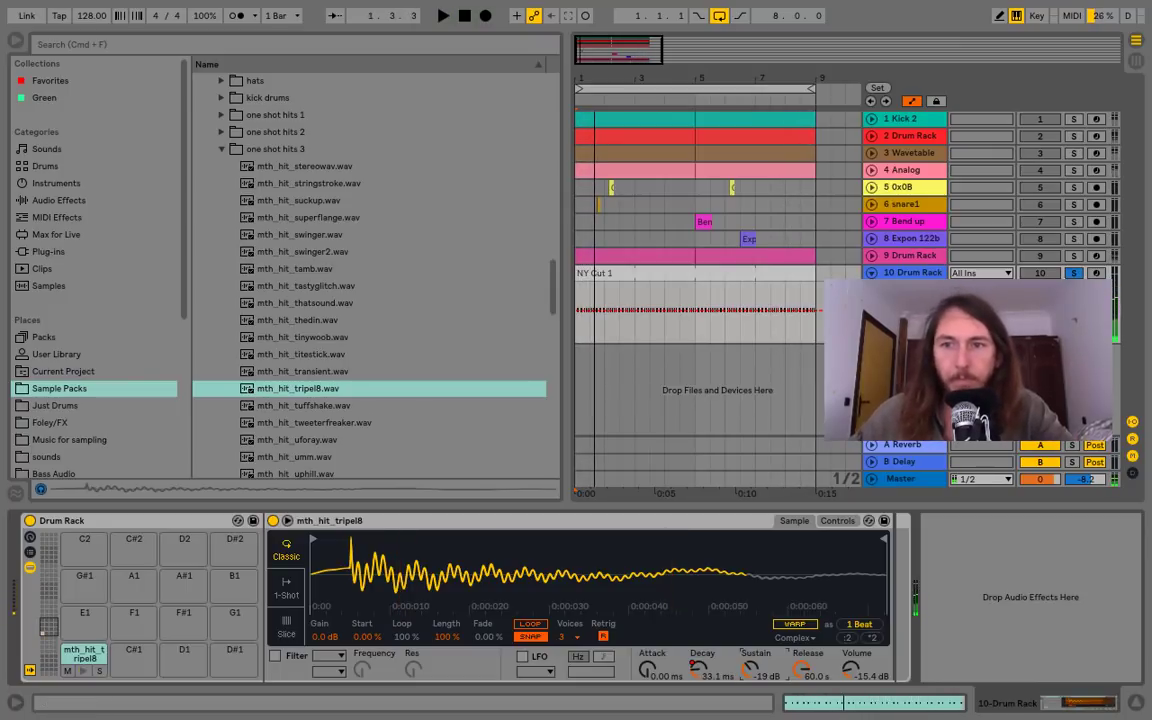
click(1073, 273)
key(space)
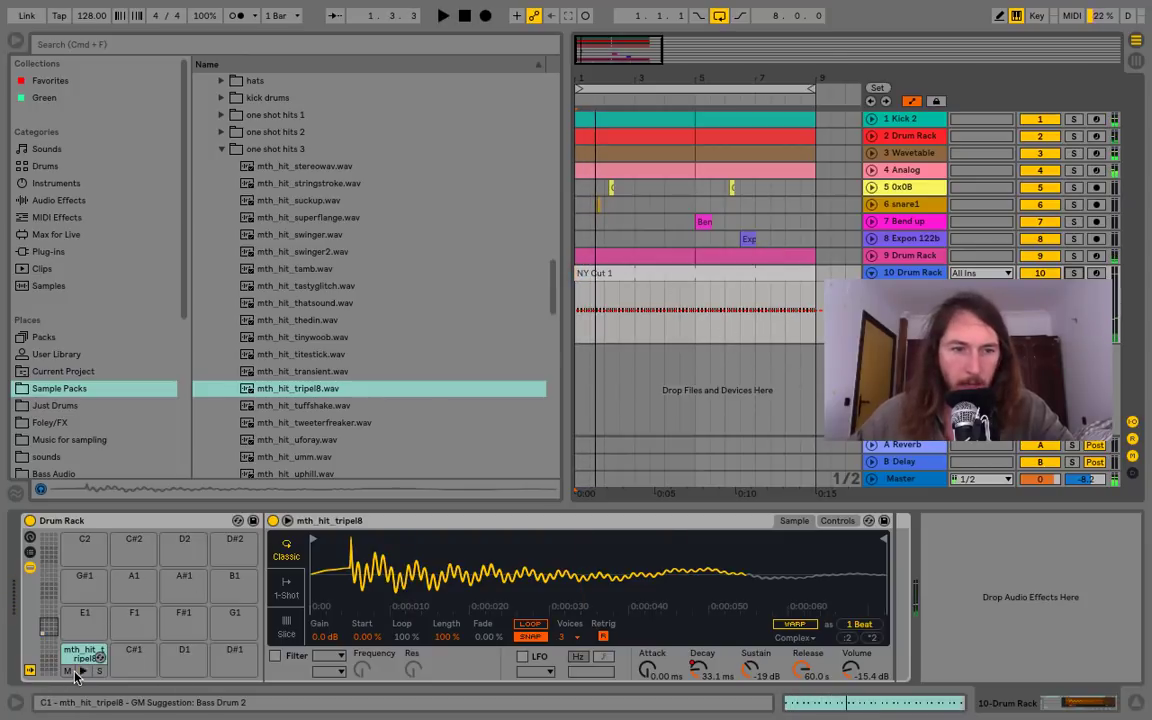
Transpose the mth_hit_tripel8 sample to +11 st and set its volume to -21.1 dB while listening to the loop
click(837, 520)
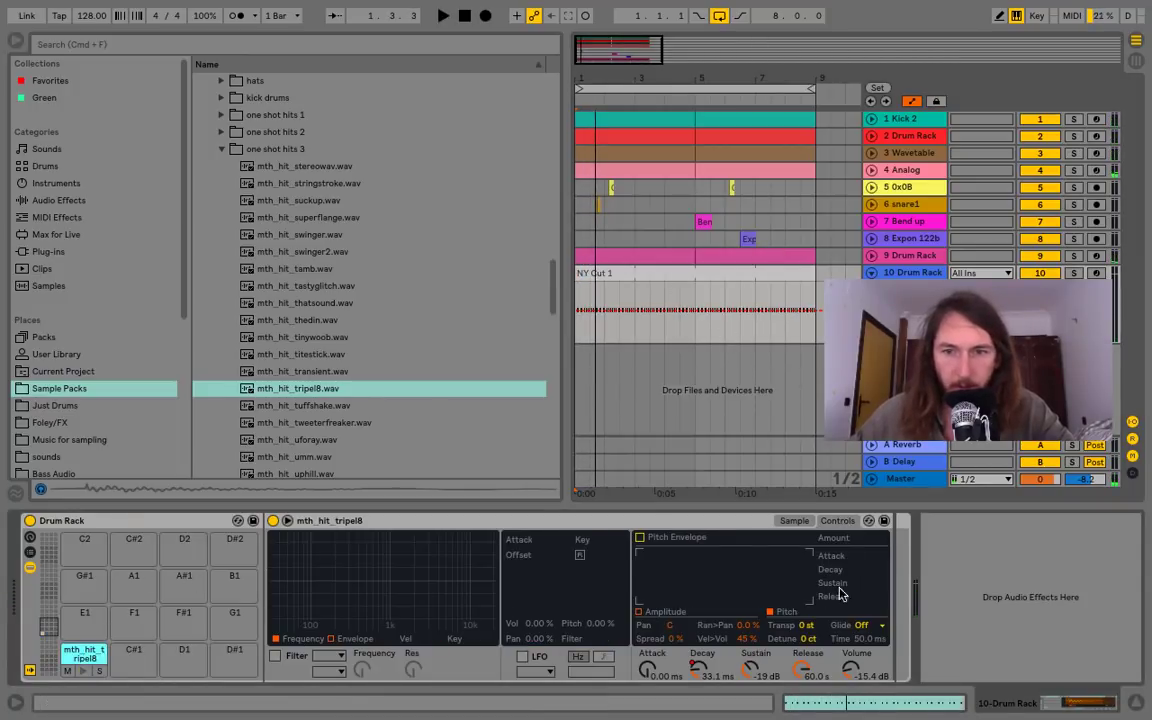
click(806, 626)
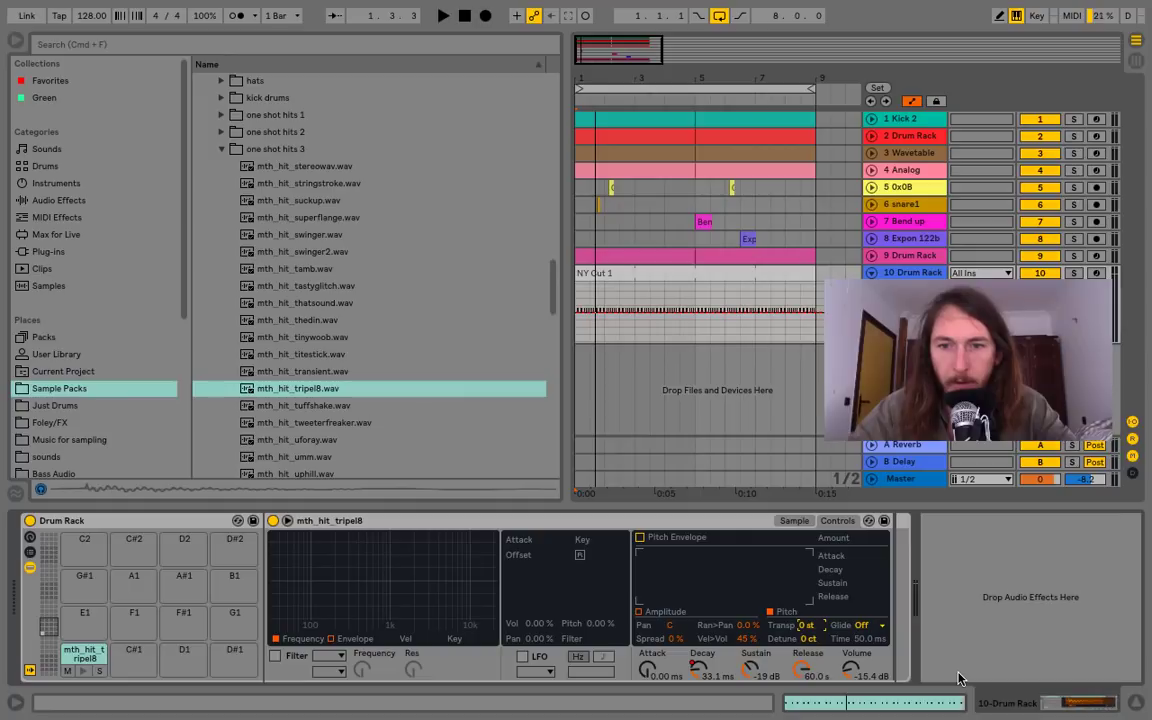
key(Down)
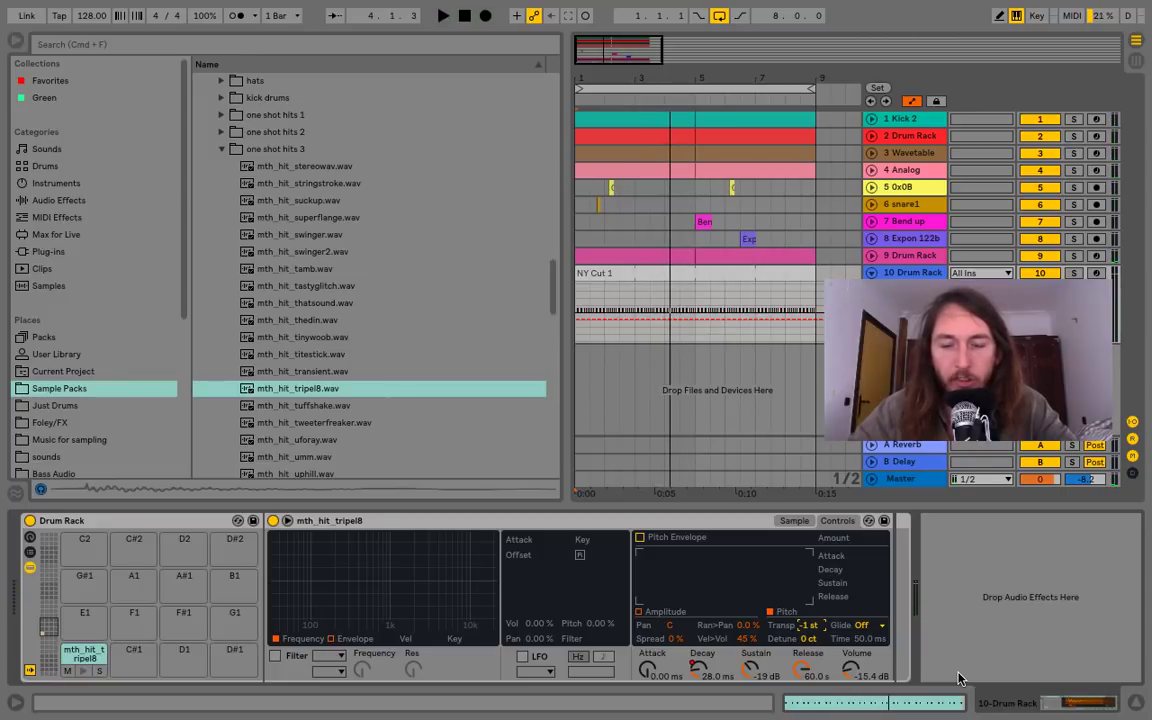
key(shift+Up)
key(space)
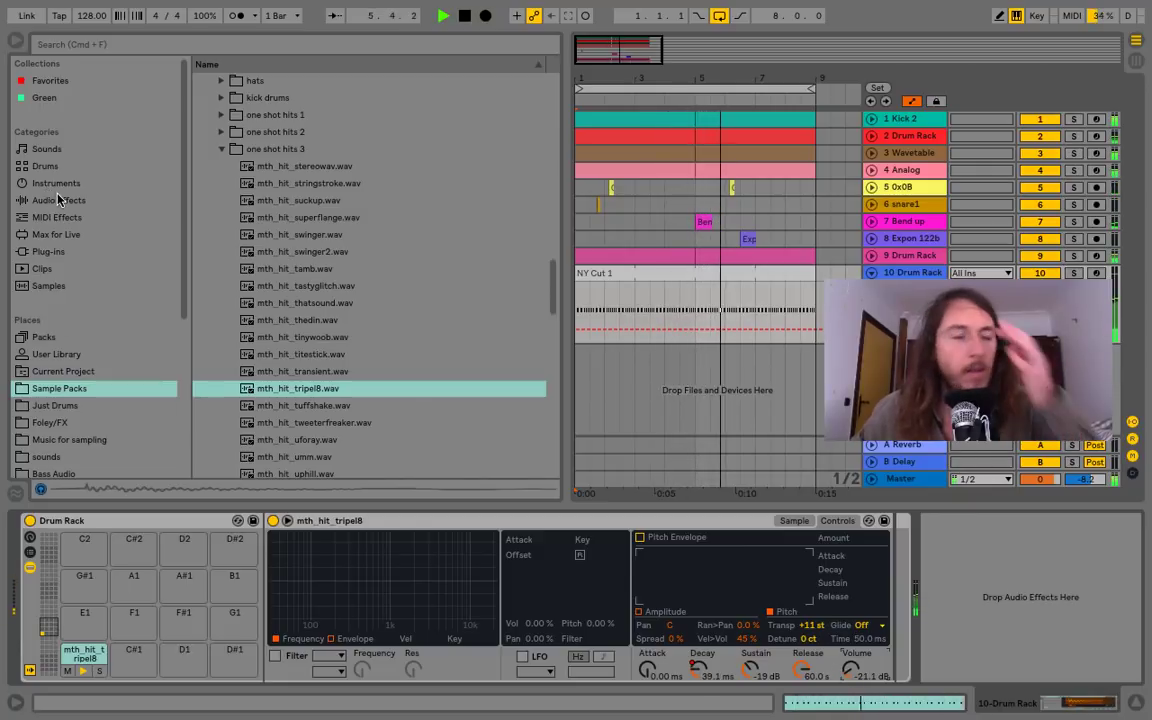
key(space)
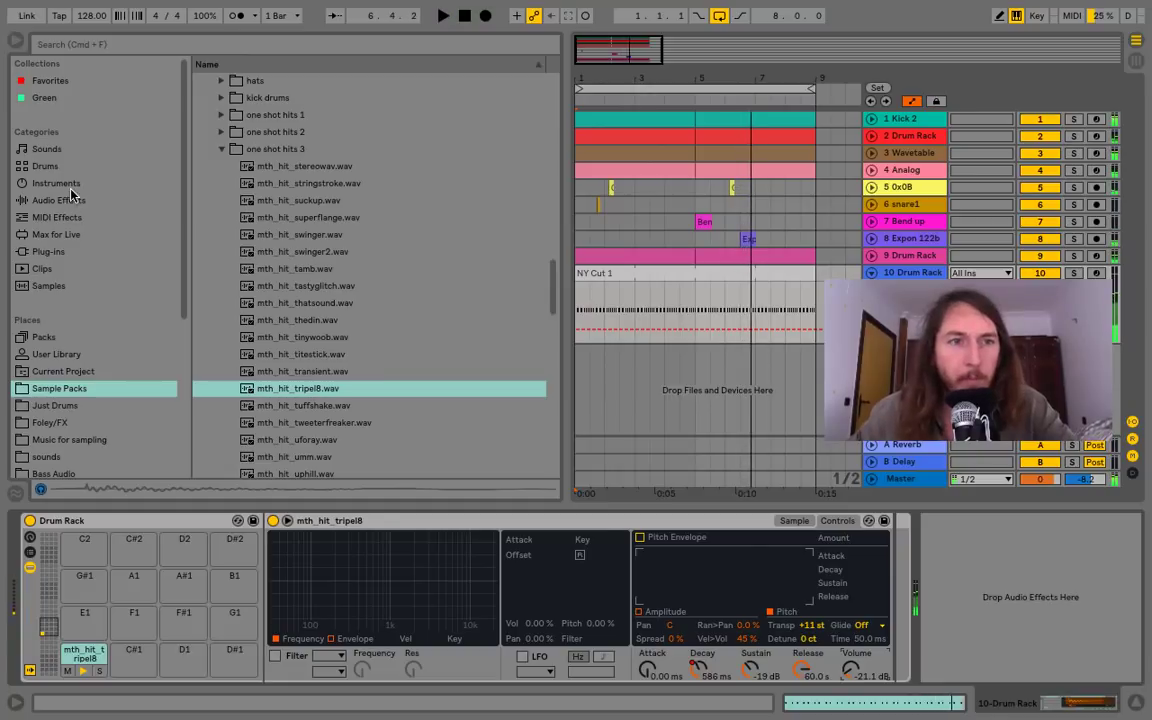
Add the Redux audio effect after the Drum Rack on track 10
click(70, 186)
click(73, 202)
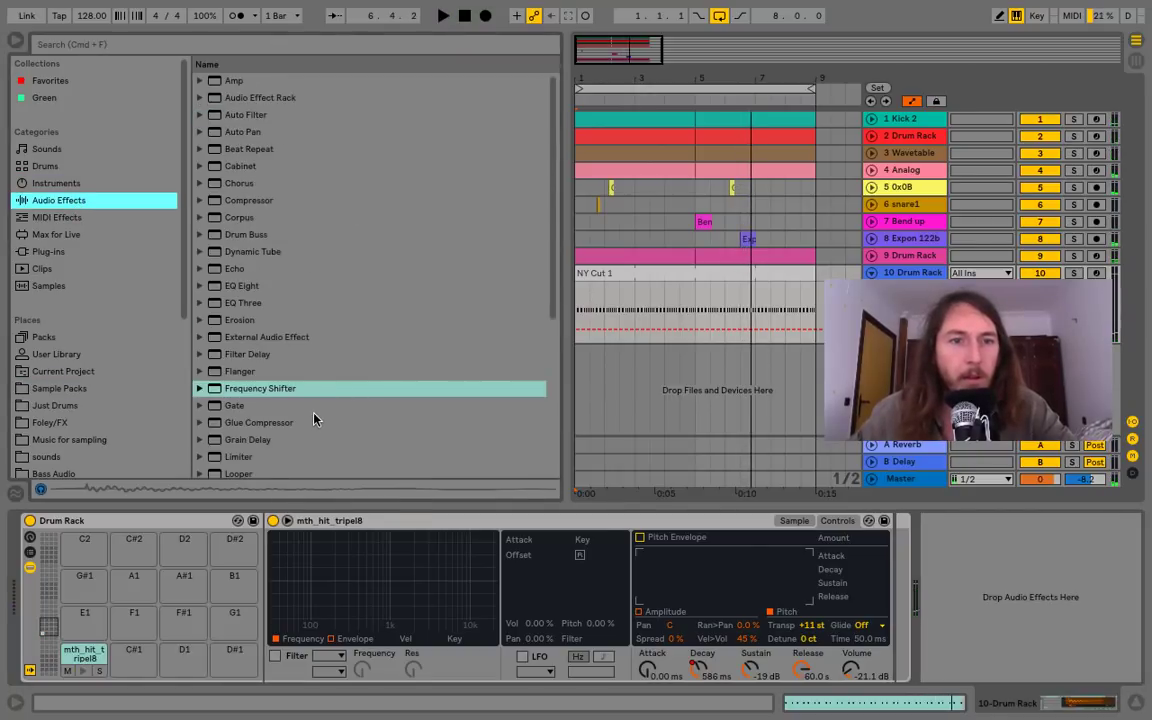
scroll(313, 418, down, 5)
drag(220, 405, 966, 642)
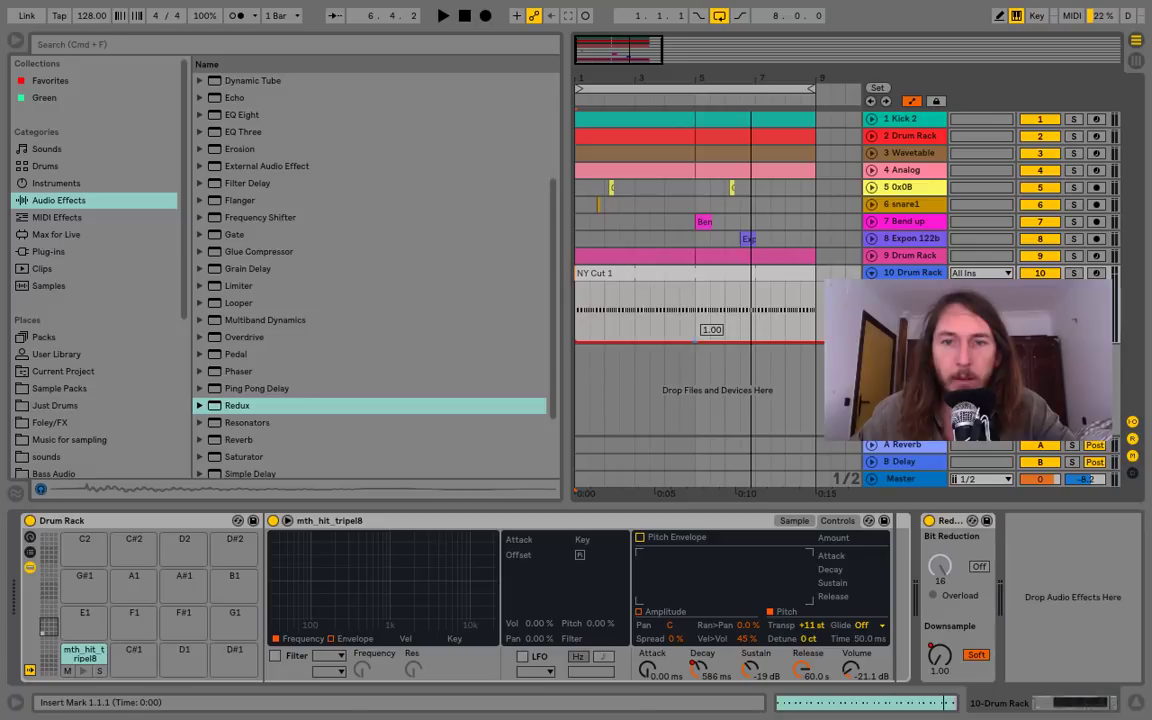
Draw Redux Downsample automation over the NY Cut 1 clip with a ramp rising into bar 5, a reset to 1.00, and another rising into bar 9
drag(695, 343, 695, 340)
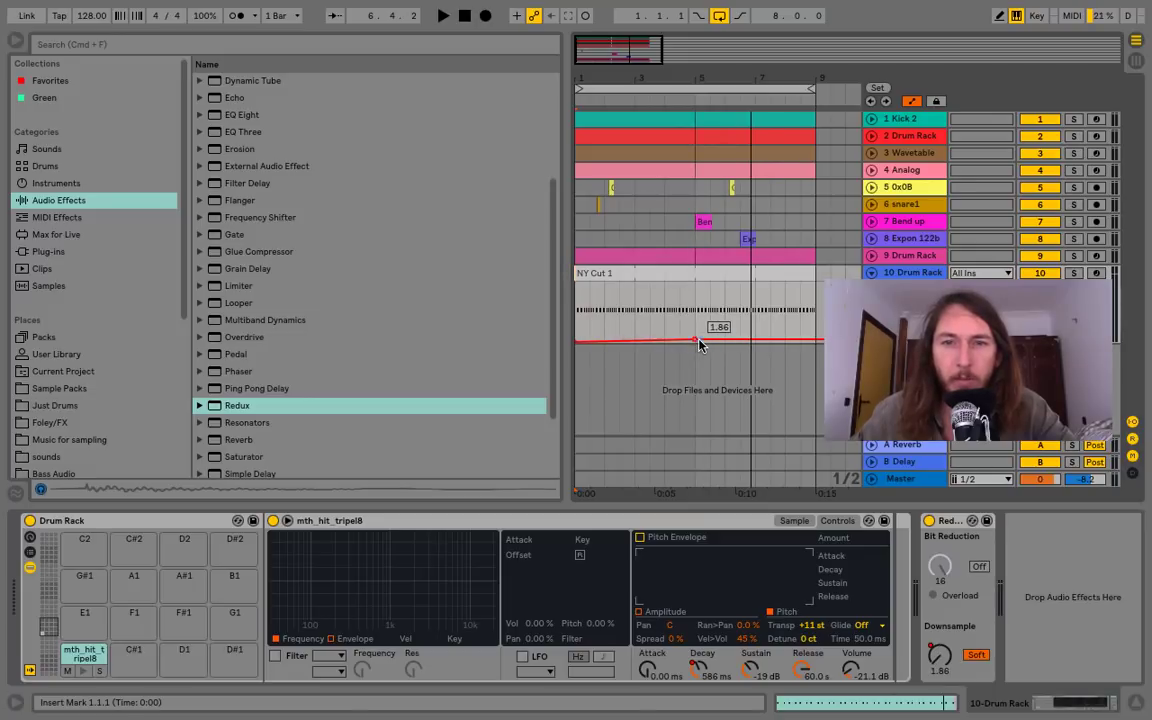
drag(698, 341, 695, 340)
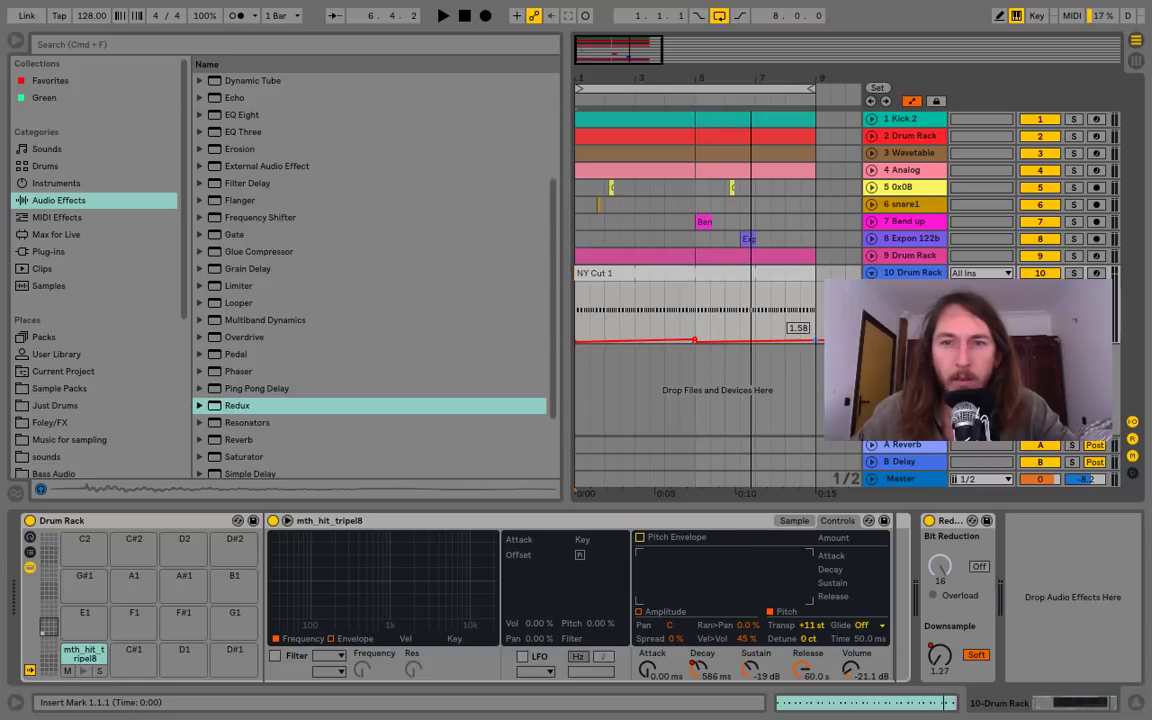
key(space)
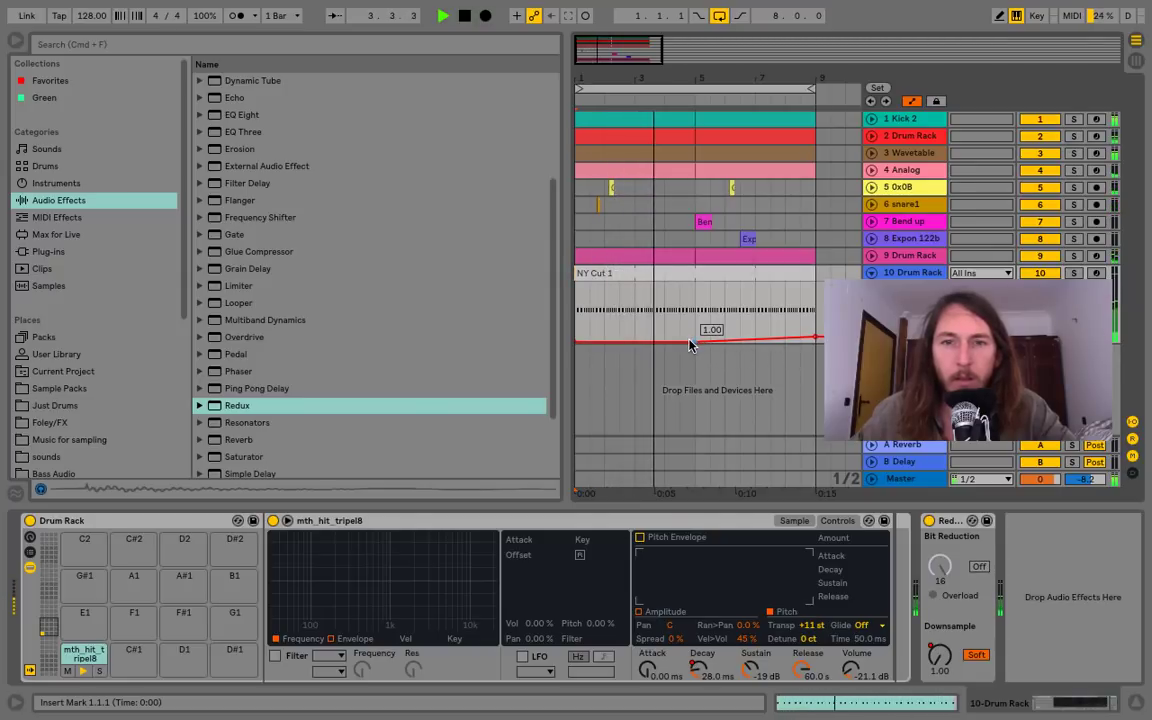
mouse_move(695, 342)
mouse_down()
mouse_move(710, 342)
mouse_move(605, 340)
mouse_move(703, 333)
mouse_up()
click(708, 368)
key(space)
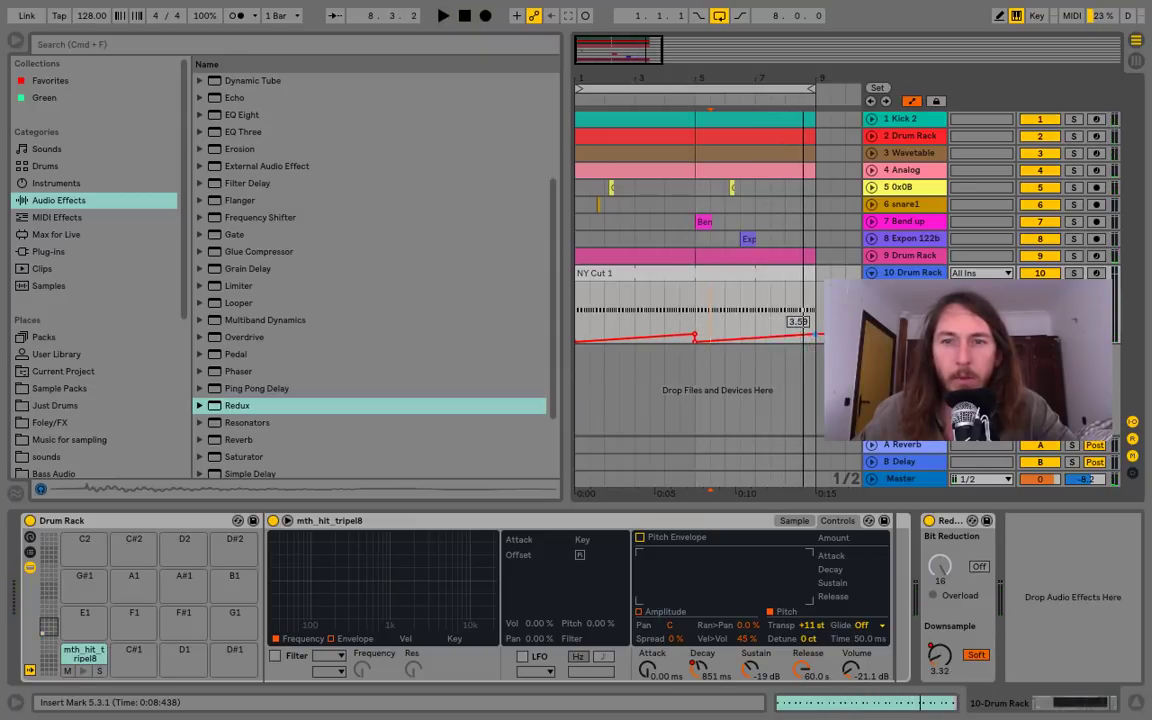
key(space)
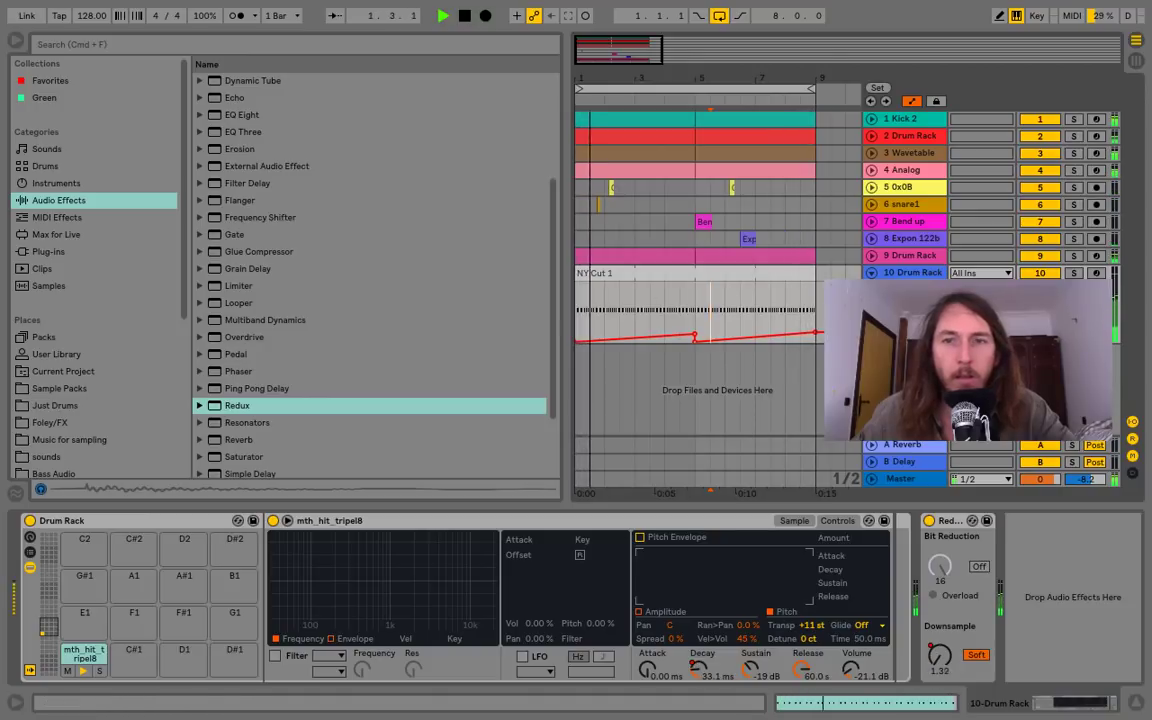
Fold track 10 and listen to both percussion Drum Racks soloed with Kick 2, clearing the solos when done
click(872, 272)
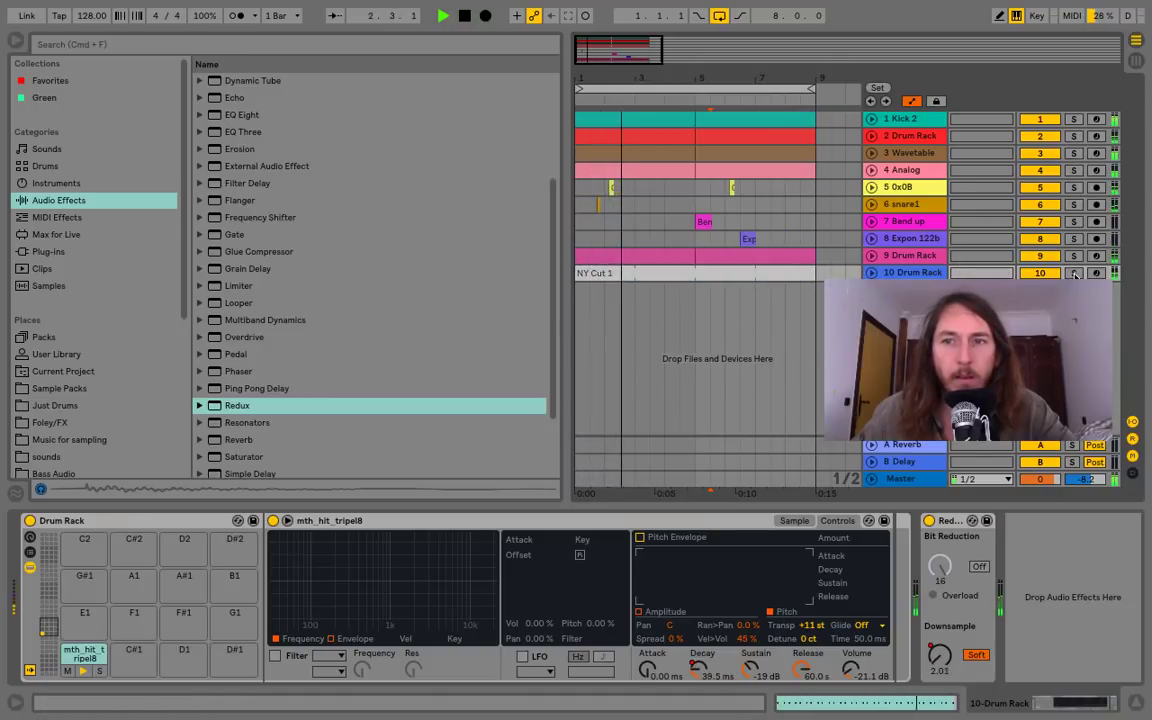
click(1073, 270)
click(1073, 255)
click(1073, 119)
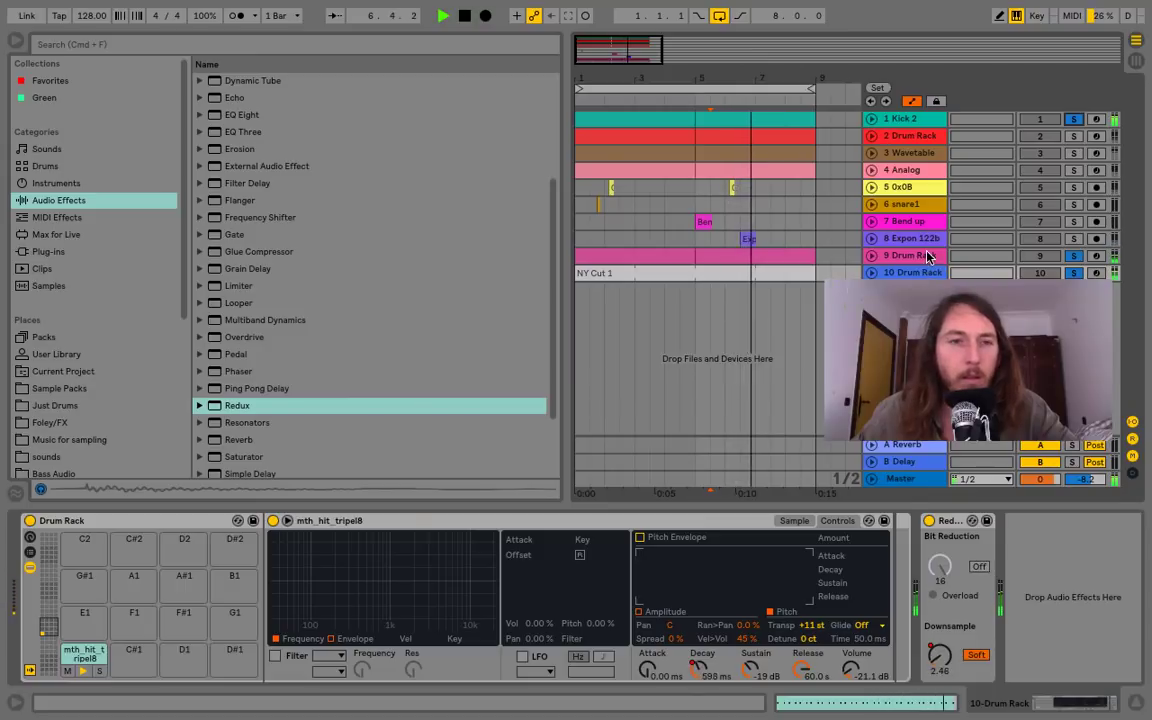
click(1074, 120)
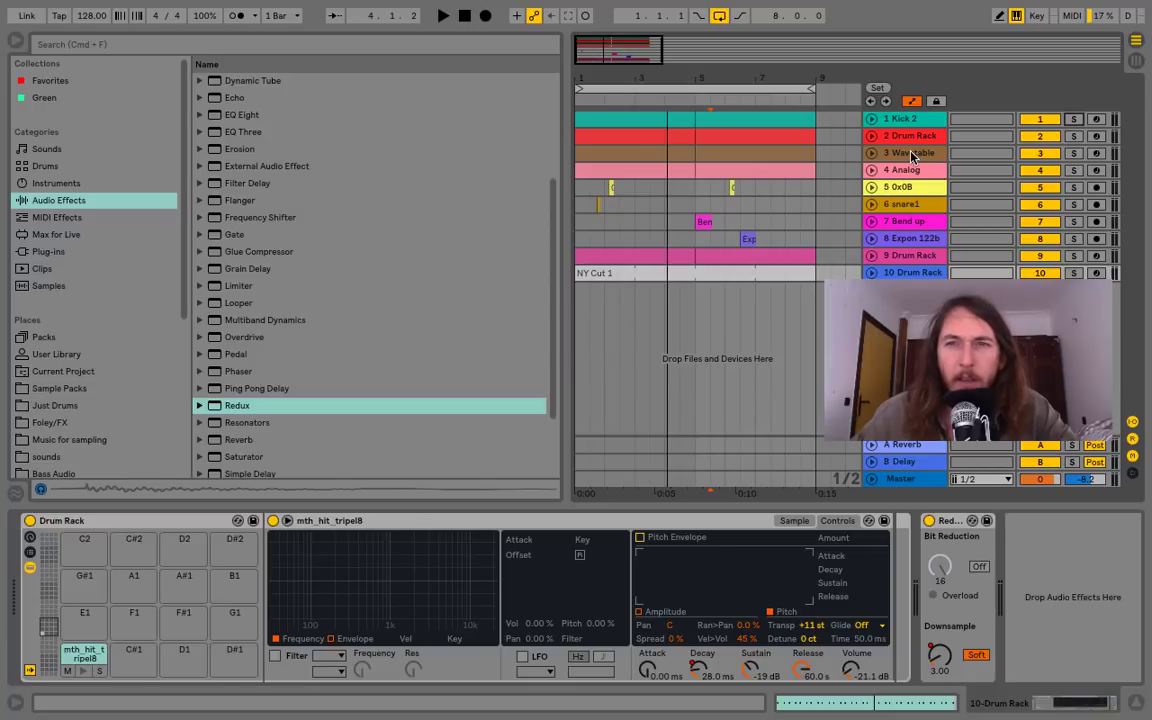
Review the device chains on the Kick 2, Drum Rack, Wavetable, Analog and Expon 122b tracks
click(909, 156)
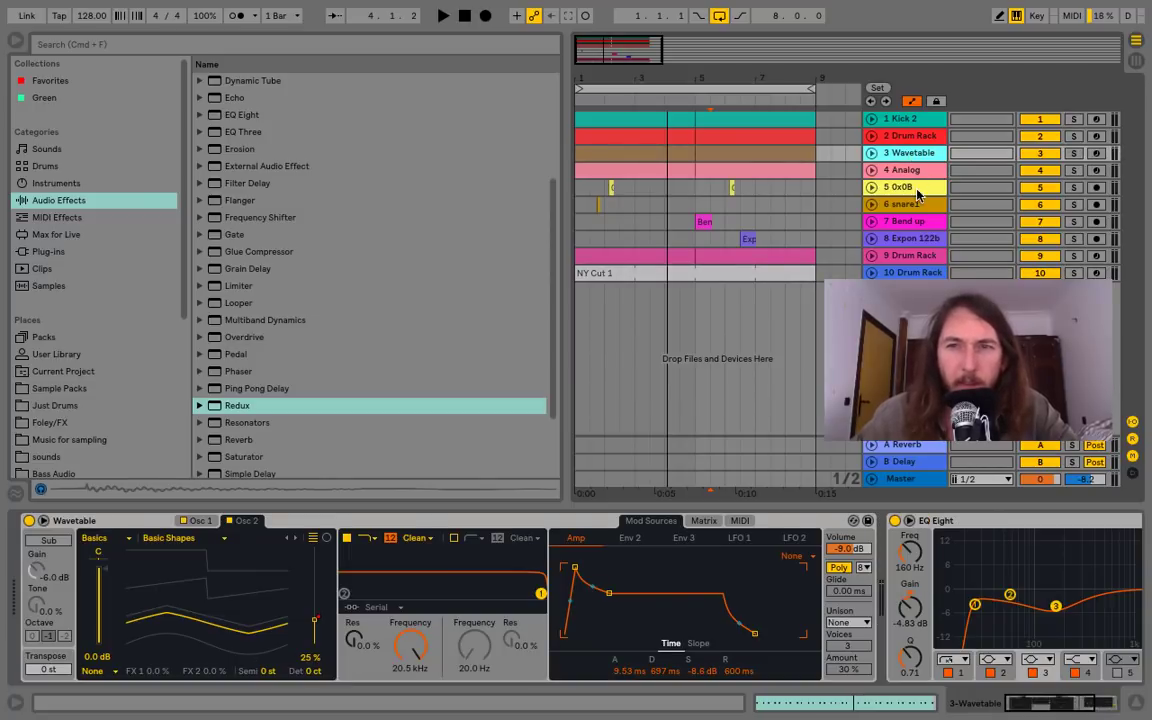
click(902, 274)
click(906, 257)
click(909, 240)
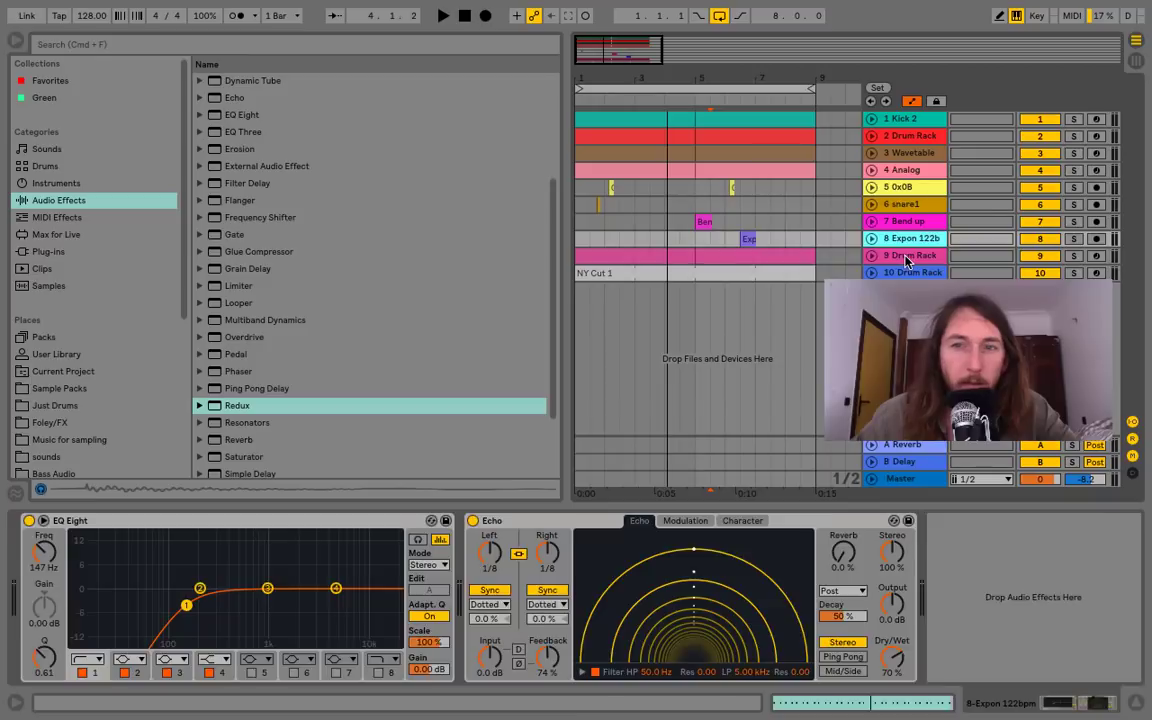
click(908, 258)
click(900, 171)
click(918, 154)
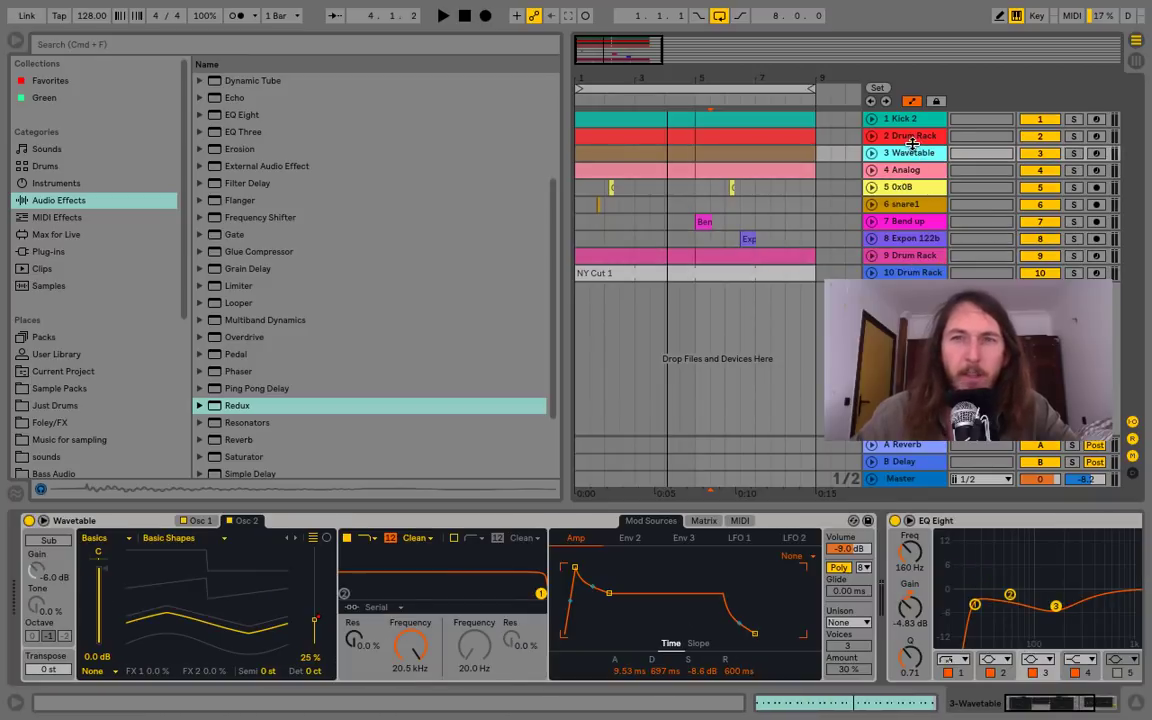
click(918, 137)
click(915, 120)
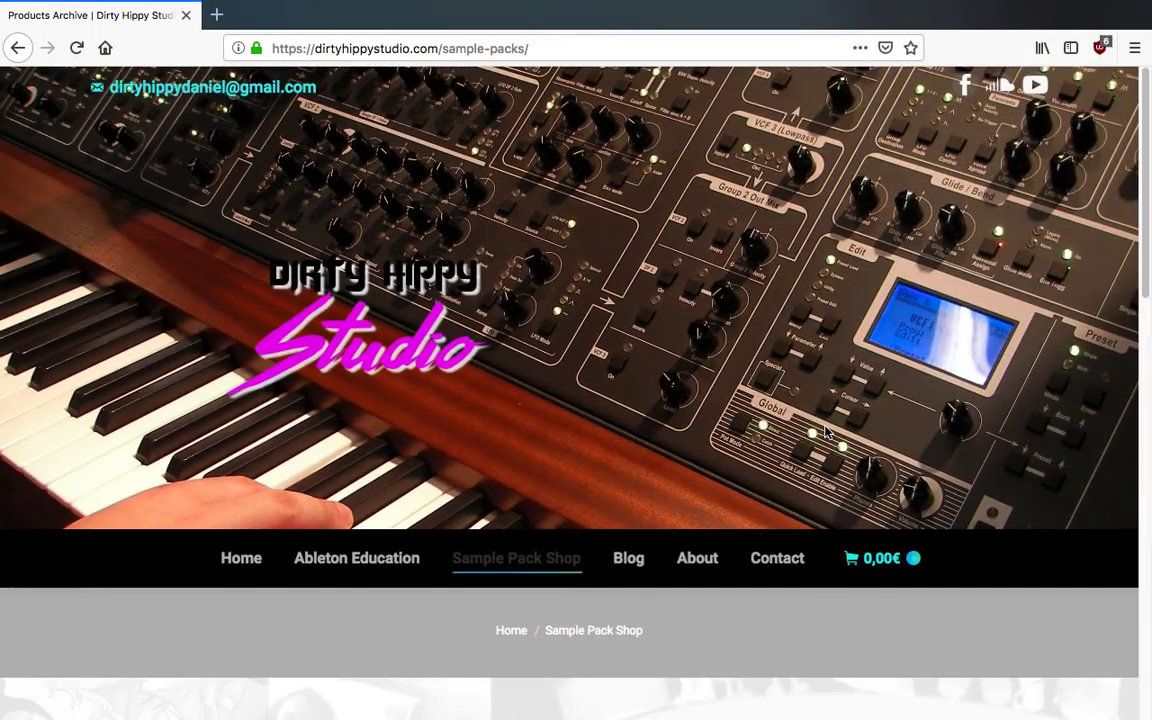
Switch to the web browser, look through the Dirty Hippy Studio sample pack shop and open the Techno Percussion Loops product page
scroll(825, 432, down, 5)
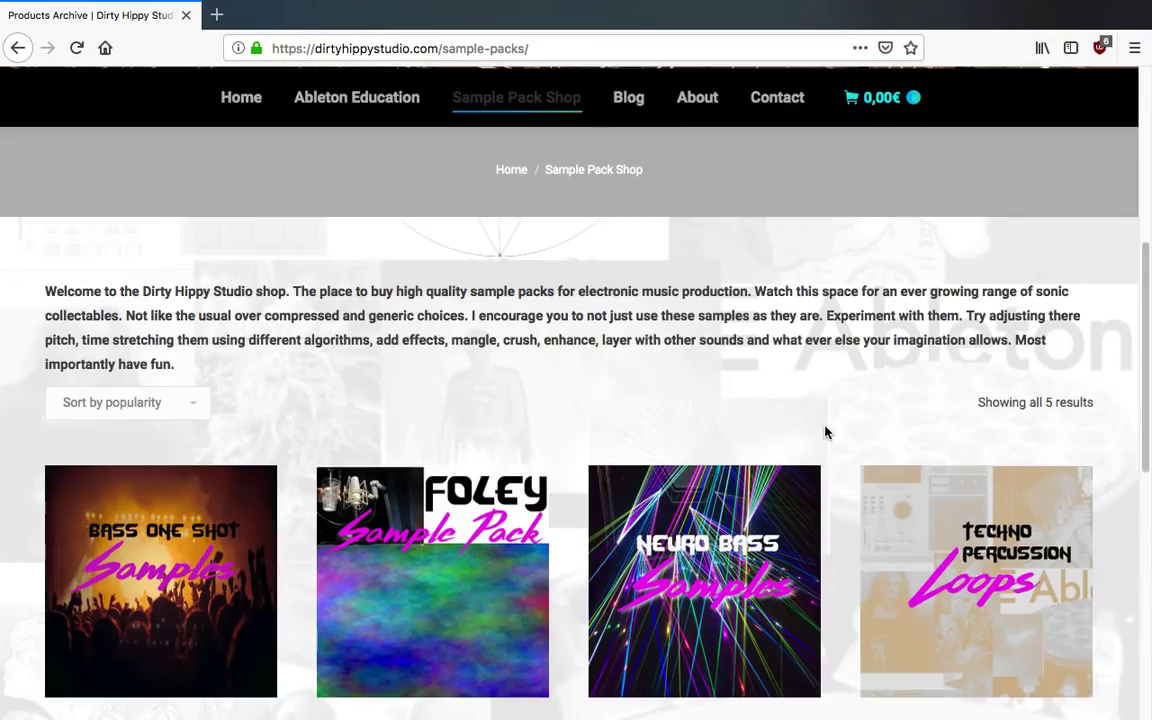
scroll(722, 404, up, 5)
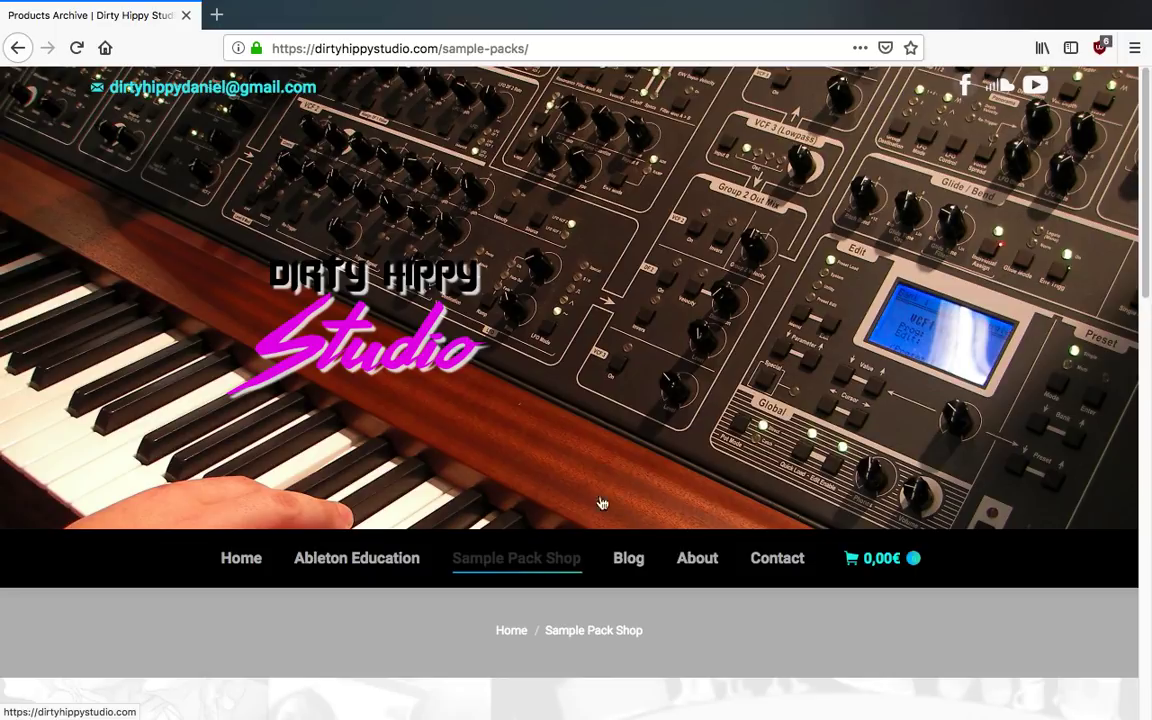
scroll(743, 609, down, 5)
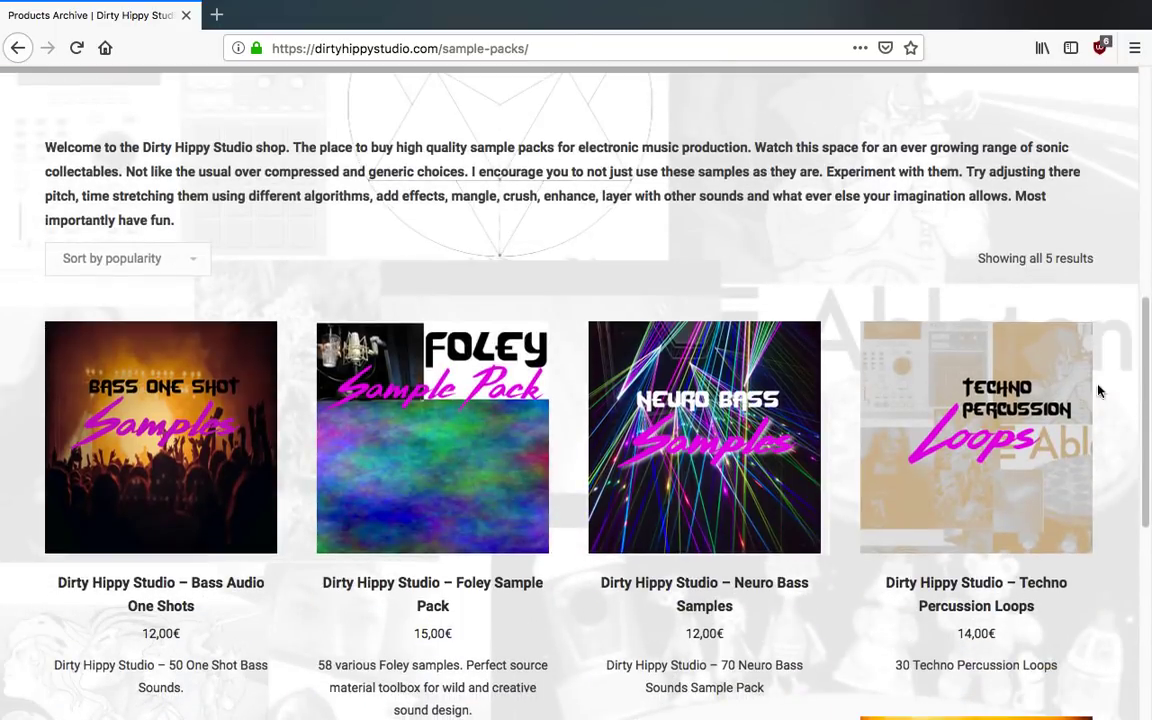
drag(840, 293, 908, 292)
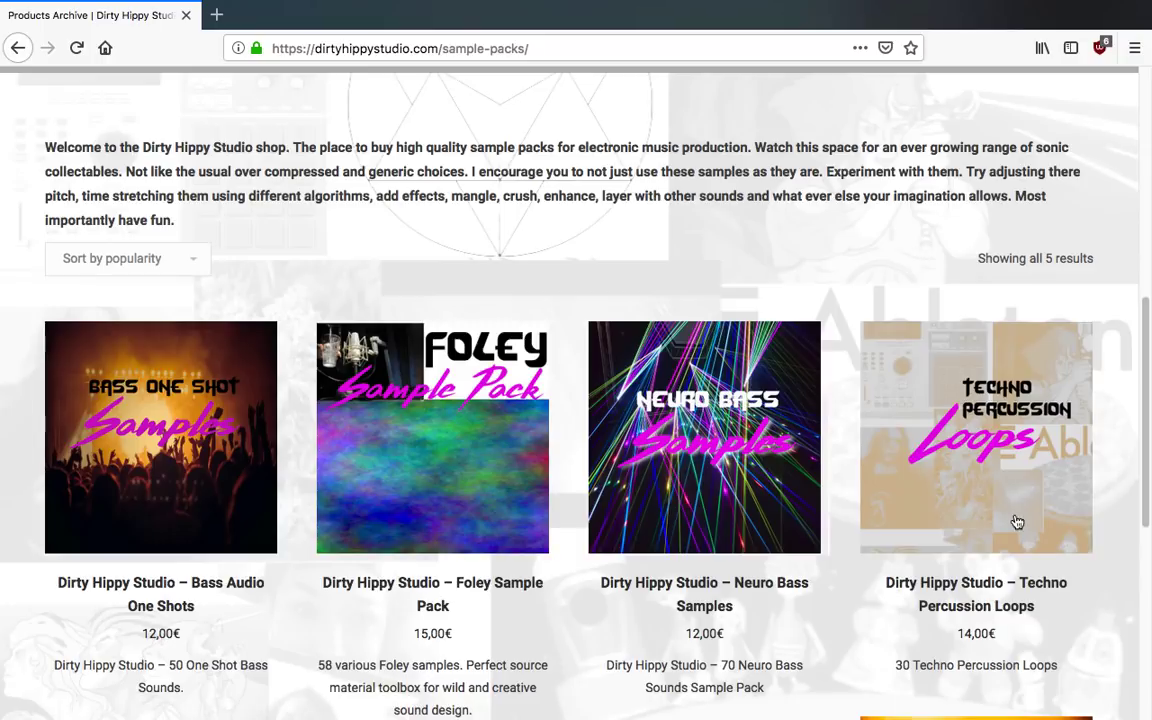
click(982, 473)
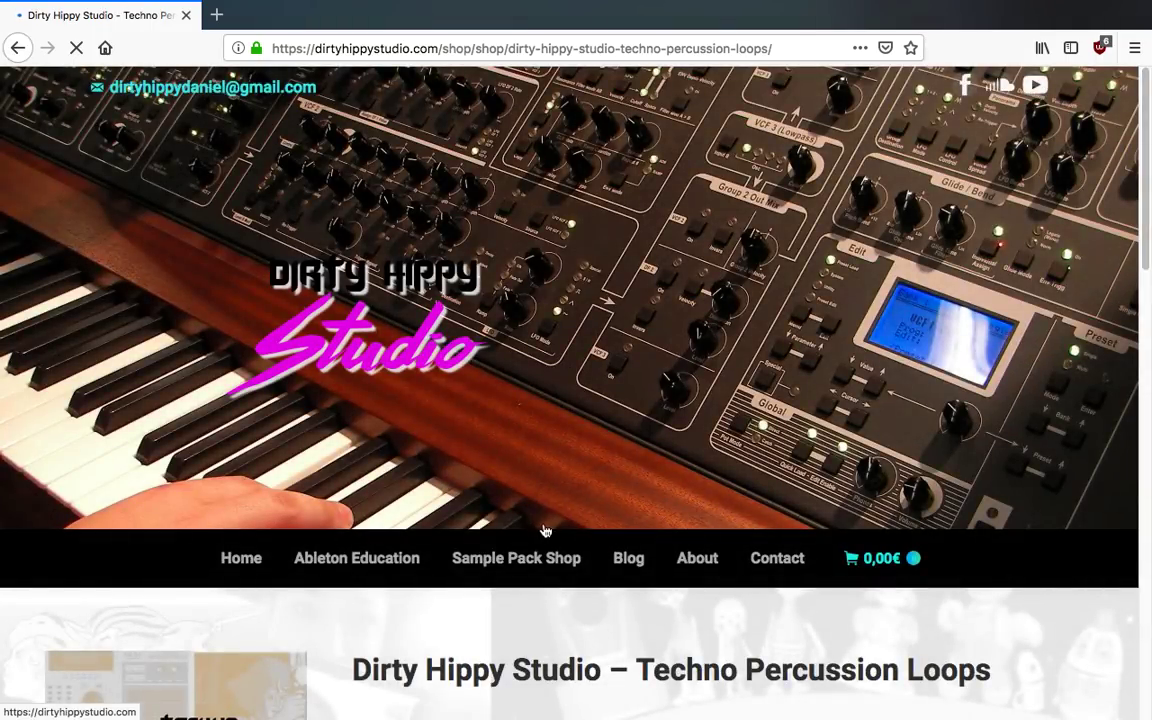
Preview the Perc Tops 23, 13, 14 and 2 loops from the Techno Percussion Loops pack and pause the playback
scroll(545, 530, down, 10)
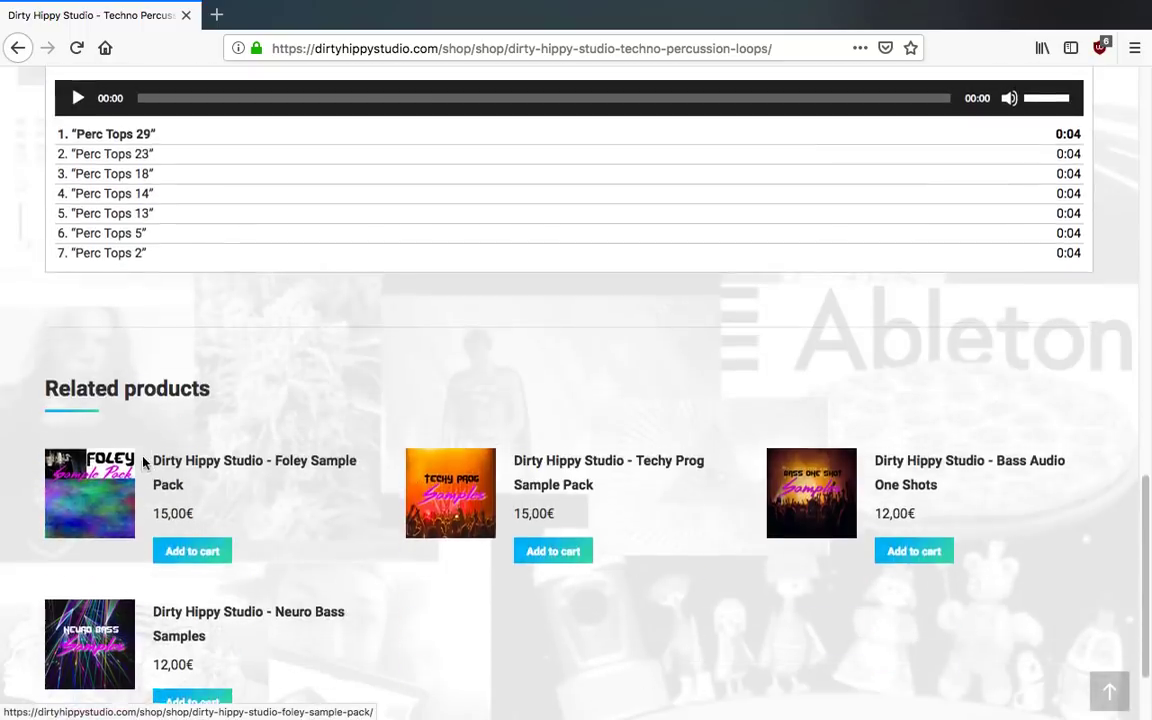
scroll(193, 419, up, 8)
scroll(290, 542, down, 1)
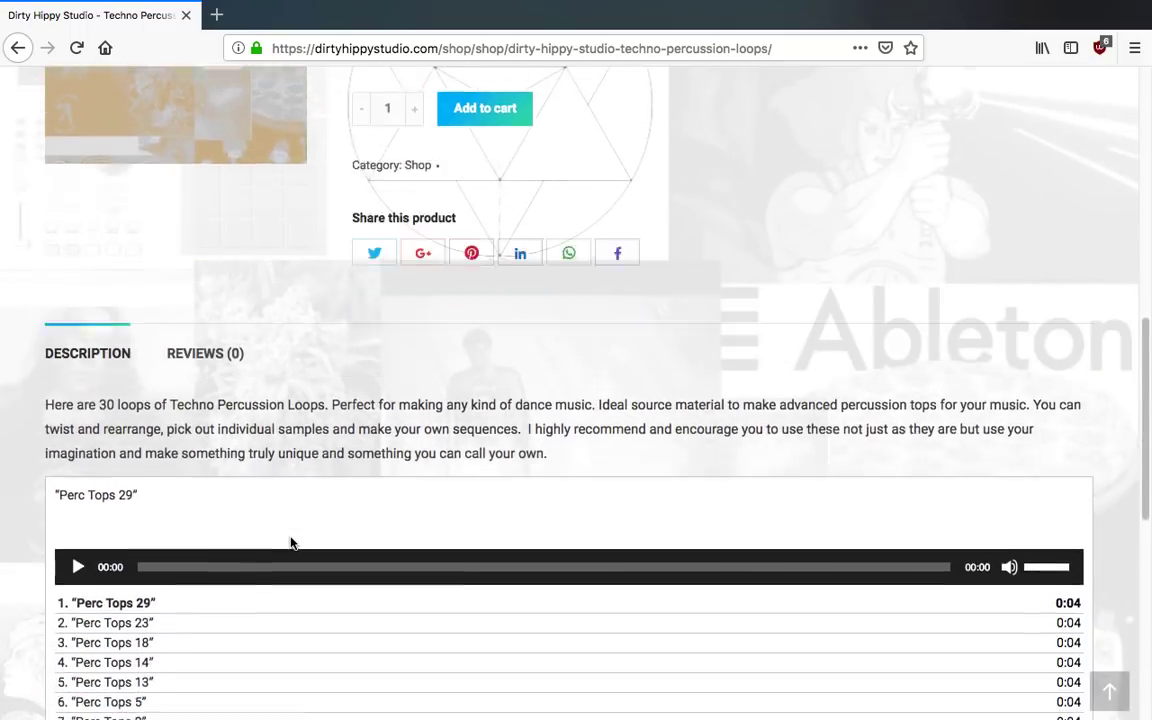
scroll(290, 542, down, 1)
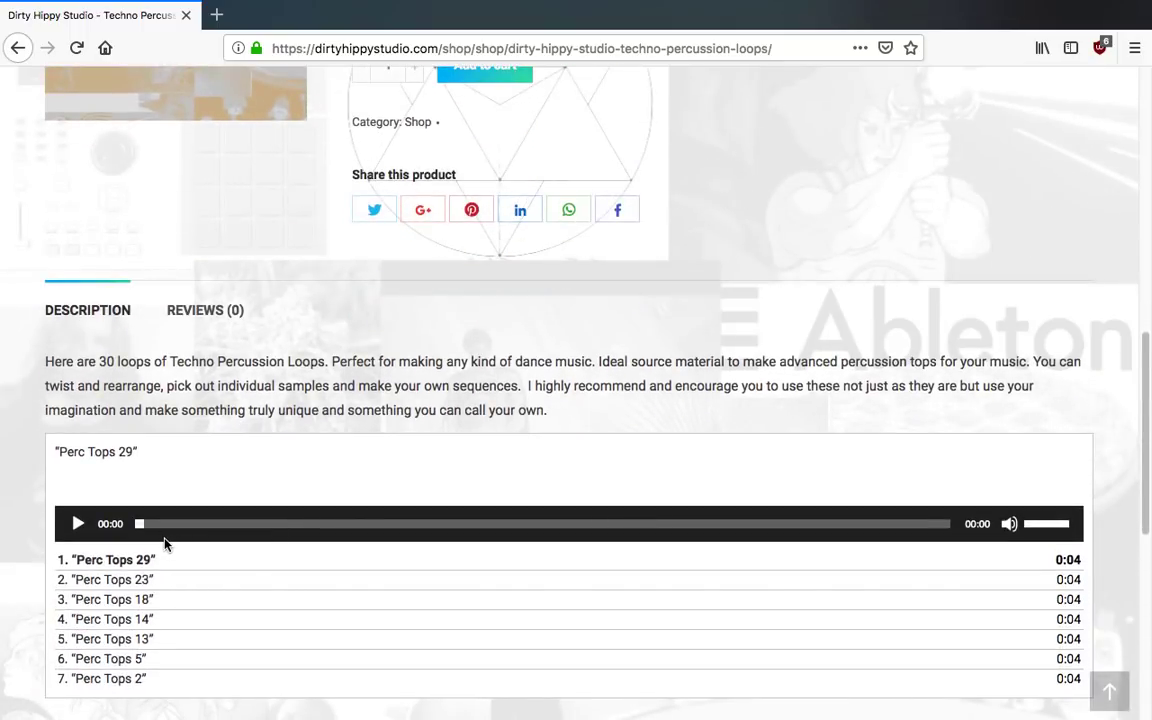
scroll(165, 543, down, 2)
click(103, 450)
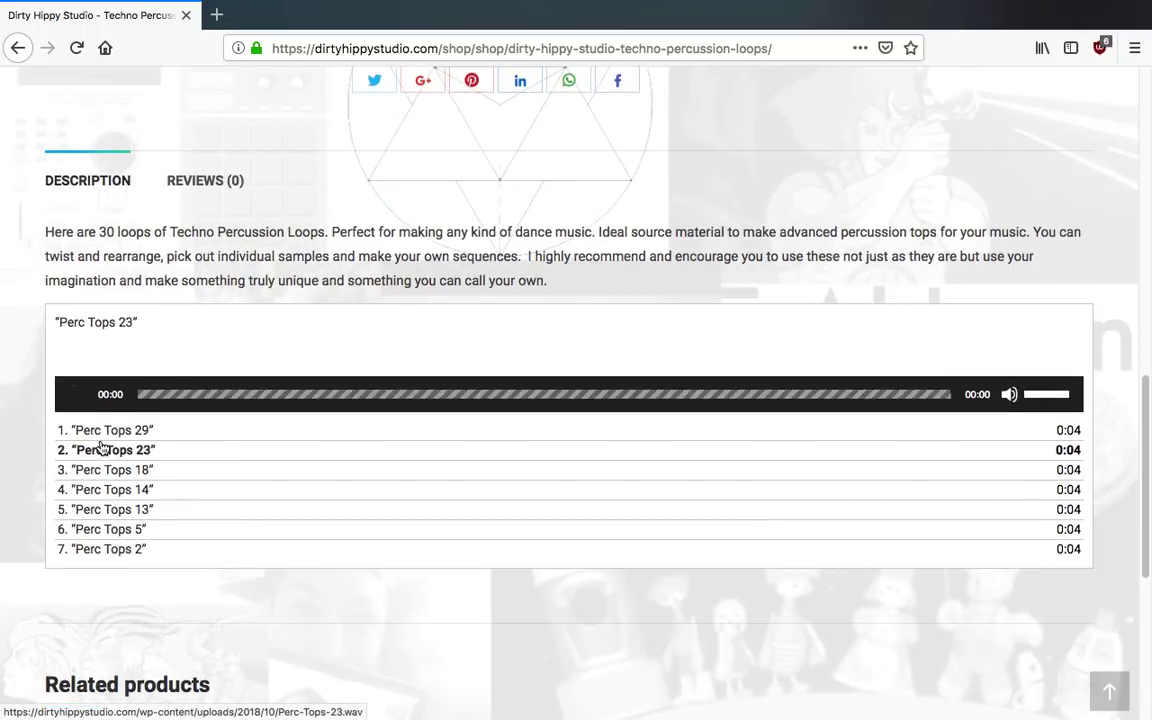
click(121, 509)
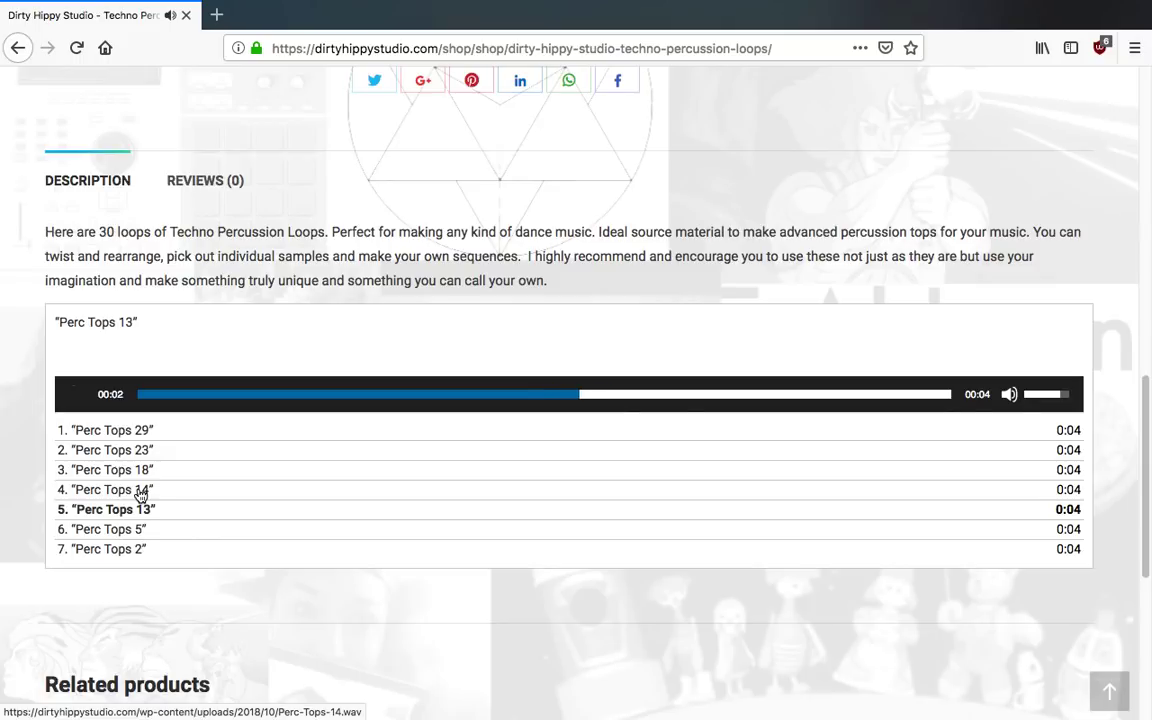
click(141, 490)
click(130, 548)
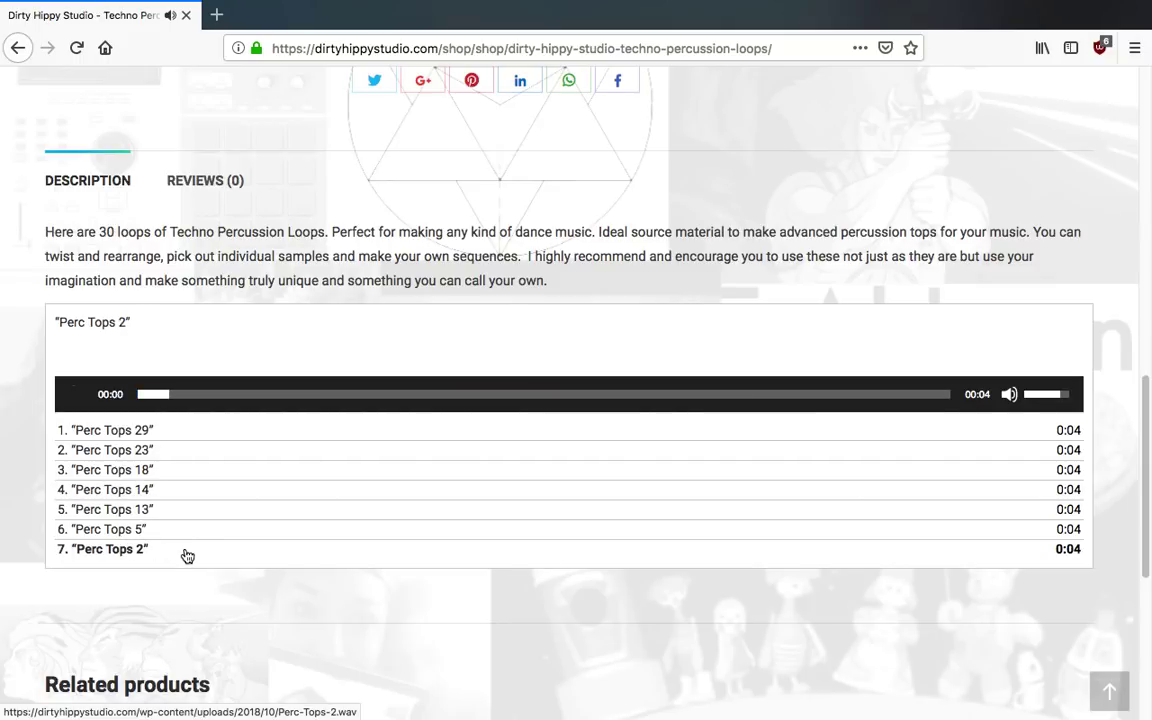
click(76, 396)
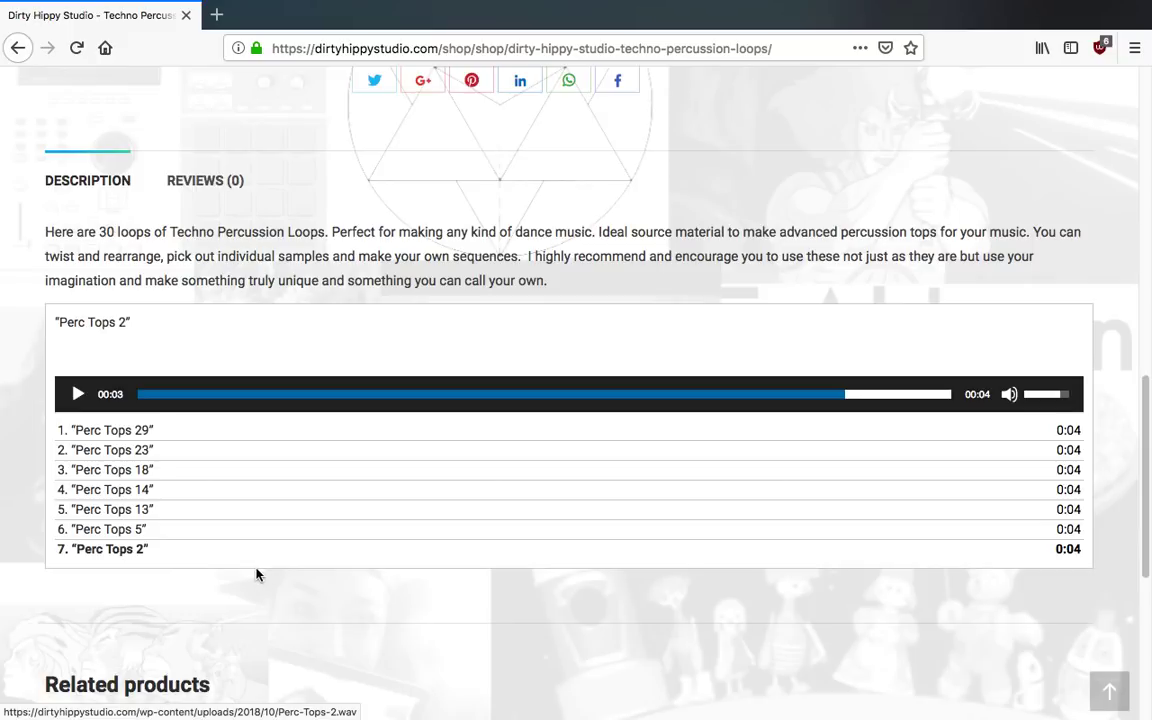
scroll(339, 391, up, 10)
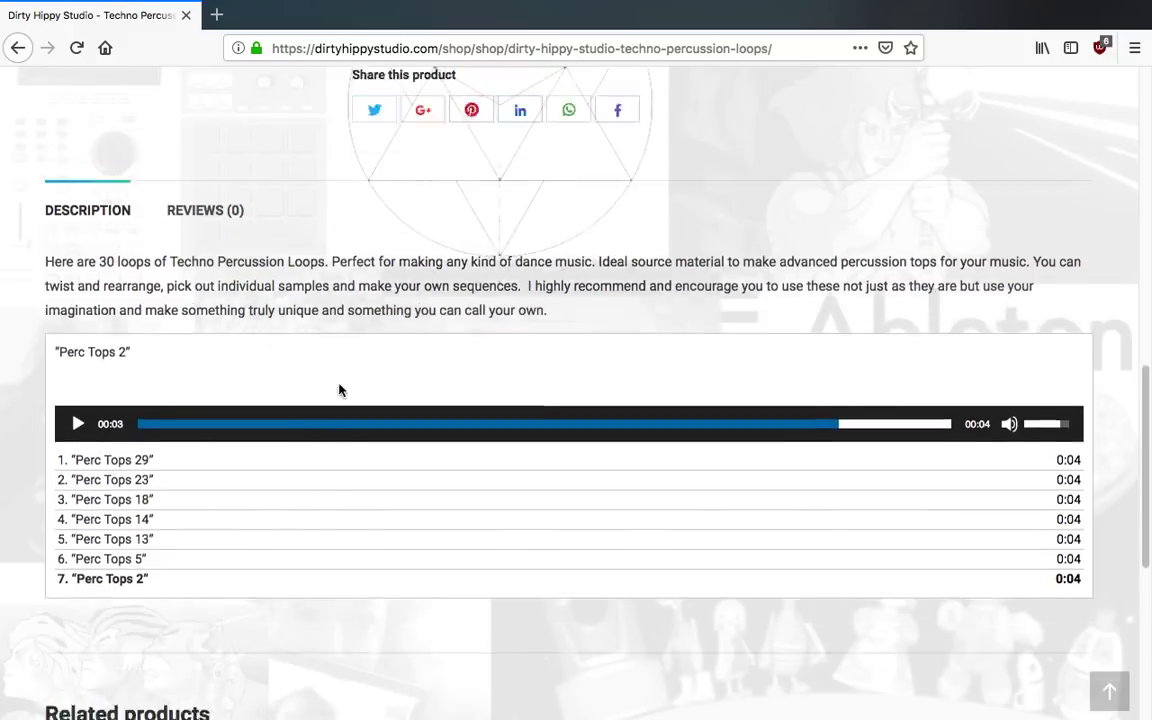